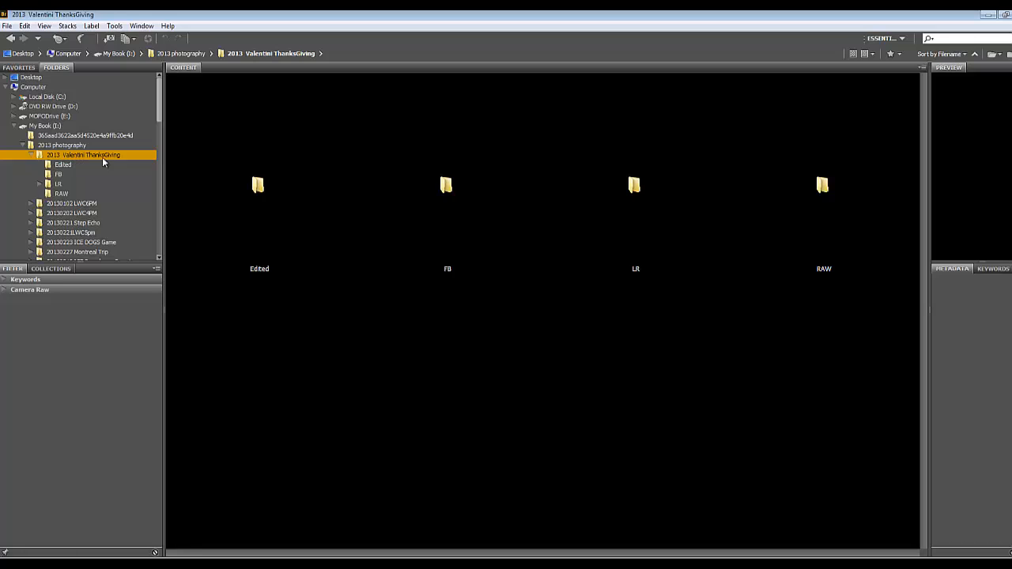
Look through the Edited, FB, LR and RAW subfolders of the Thanksgiving shoot
click(64, 165)
click(56, 184)
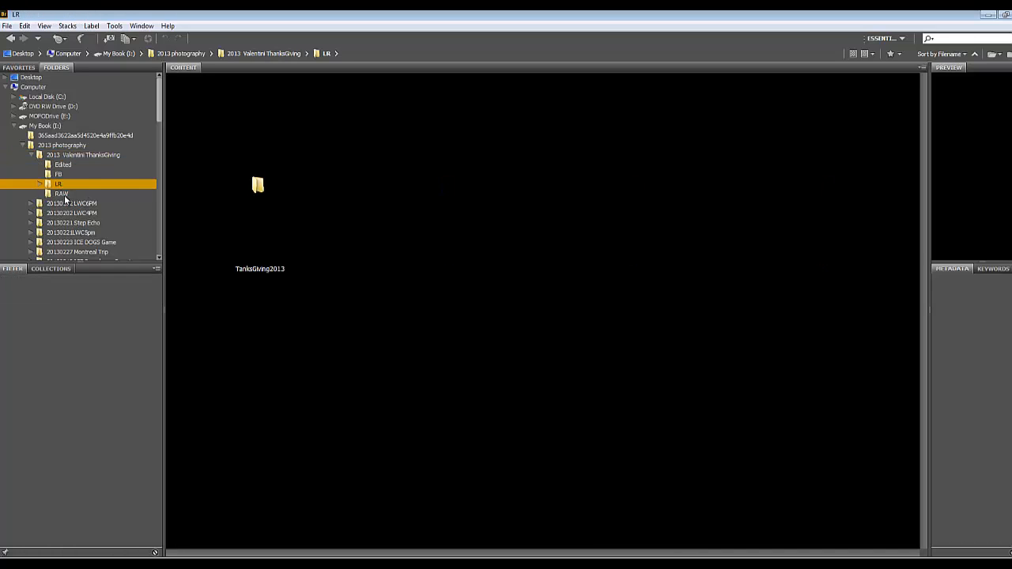
click(60, 193)
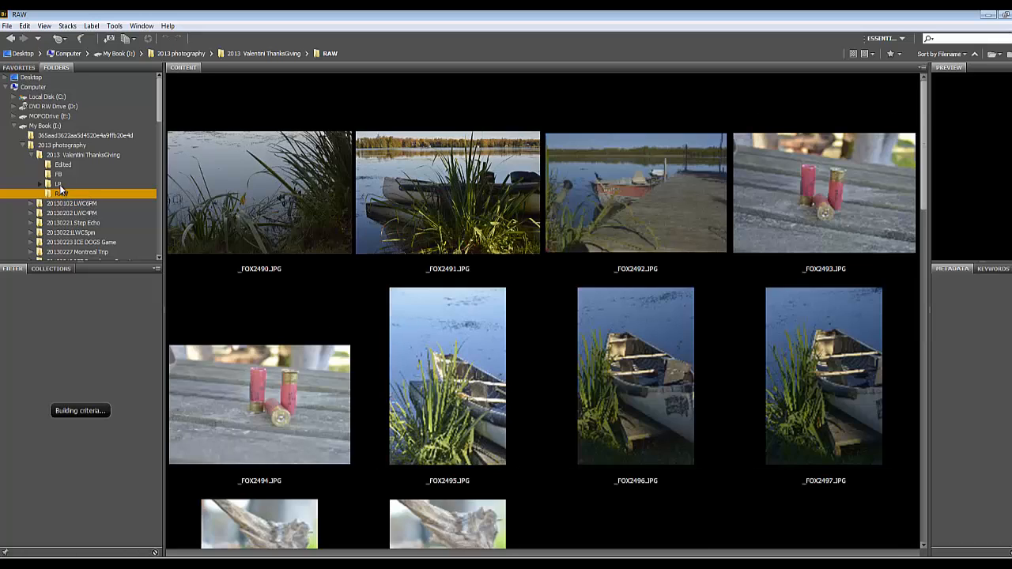
click(61, 186)
click(63, 196)
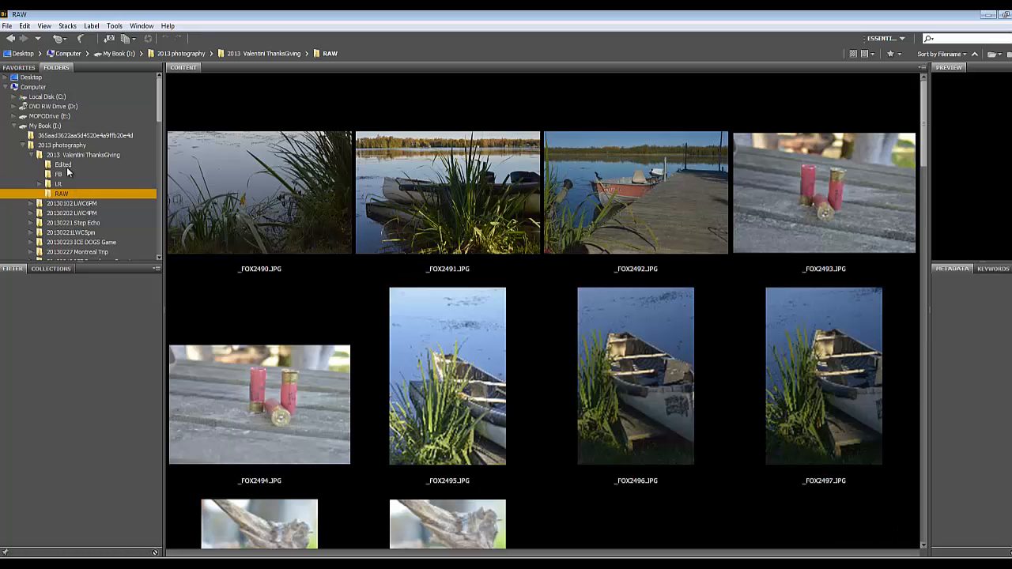
click(63, 165)
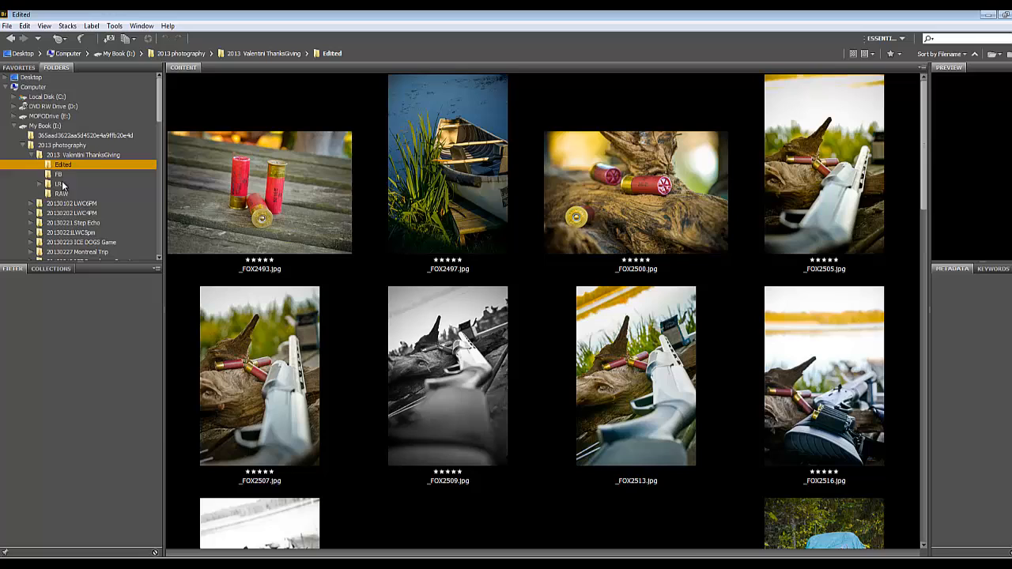
click(58, 174)
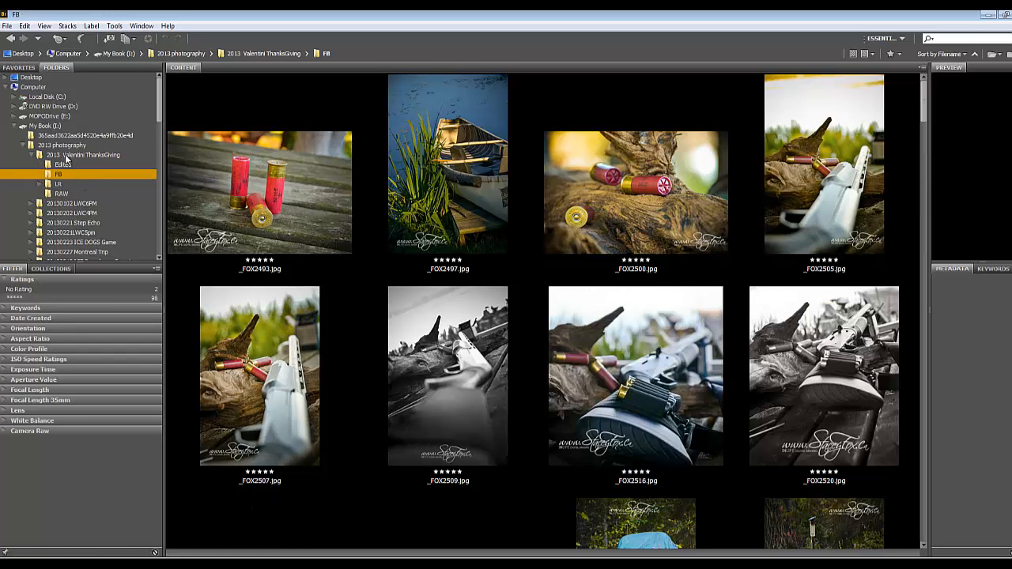
Create a new folder named album inside the main Thanksgiving shoot folder
click(68, 156)
right_click(479, 412)
click(515, 419)
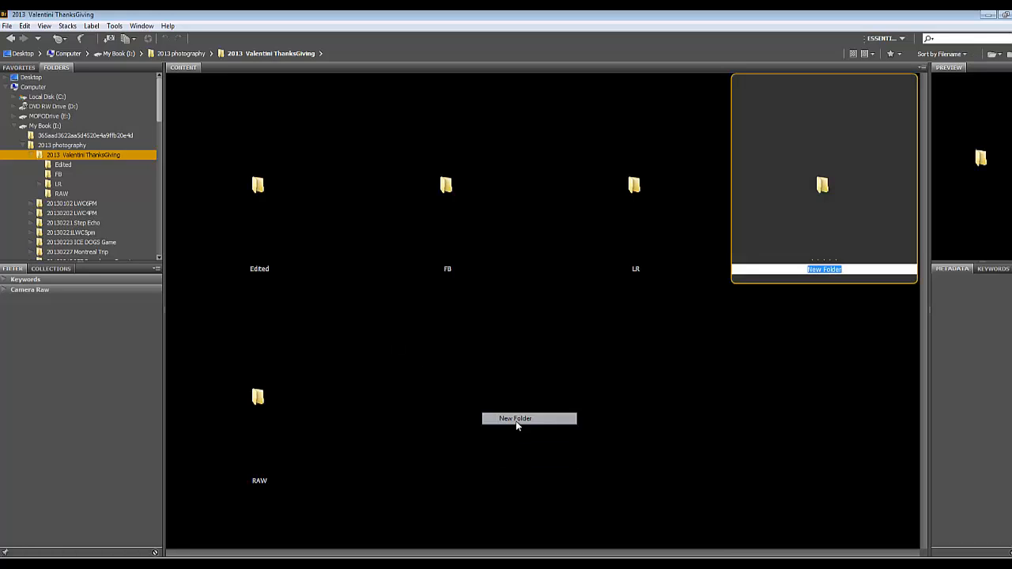
text(album)
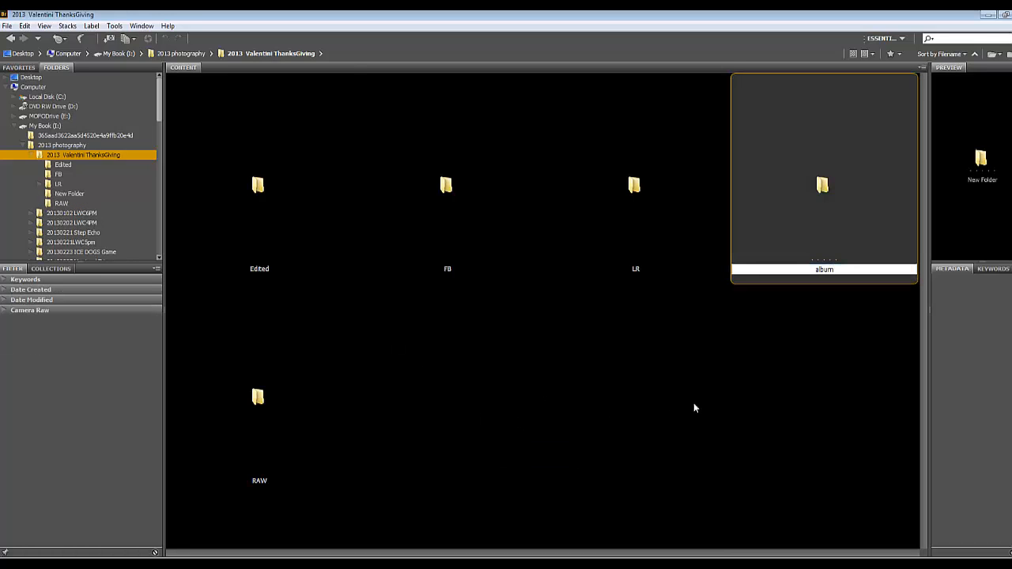
key(Return)
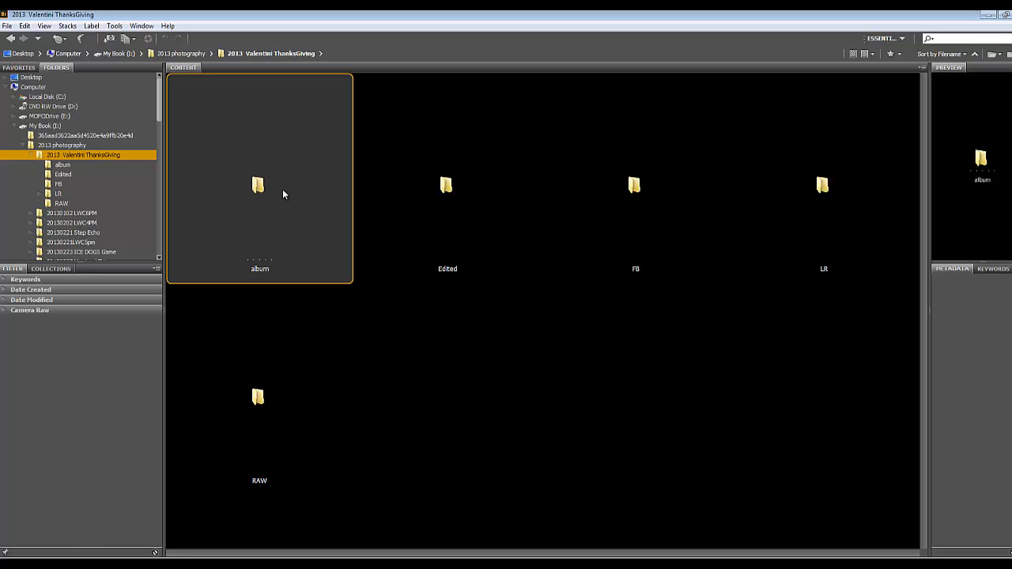
Open the album folder and create a subfolder named psds in it
double_click(254, 178)
right_click(413, 334)
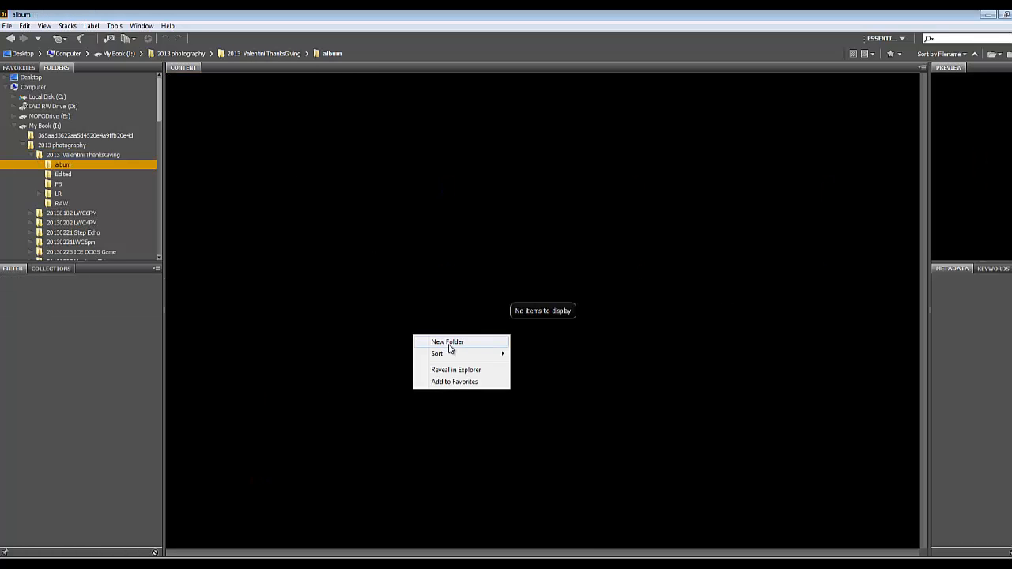
click(449, 341)
text(psds)
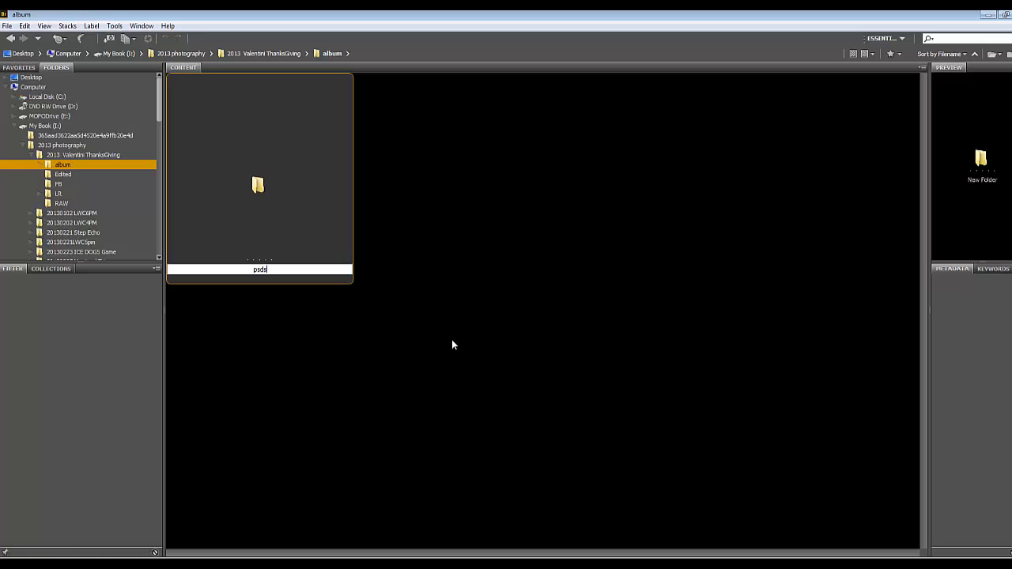
click(440, 337)
Create a second subfolder named flattened jpgs alongside psds in the album folder
right_click(440, 309)
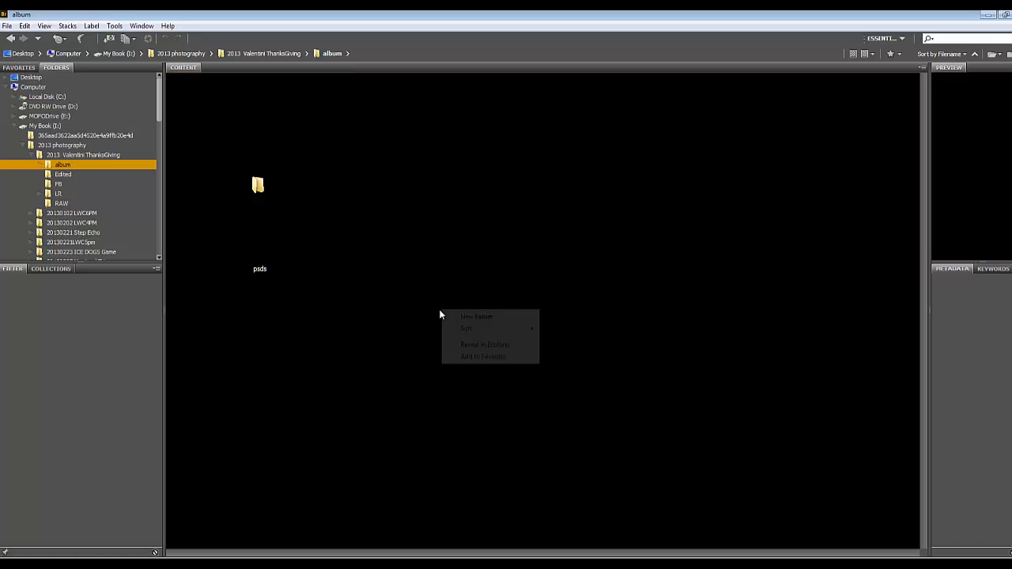
click(476, 320)
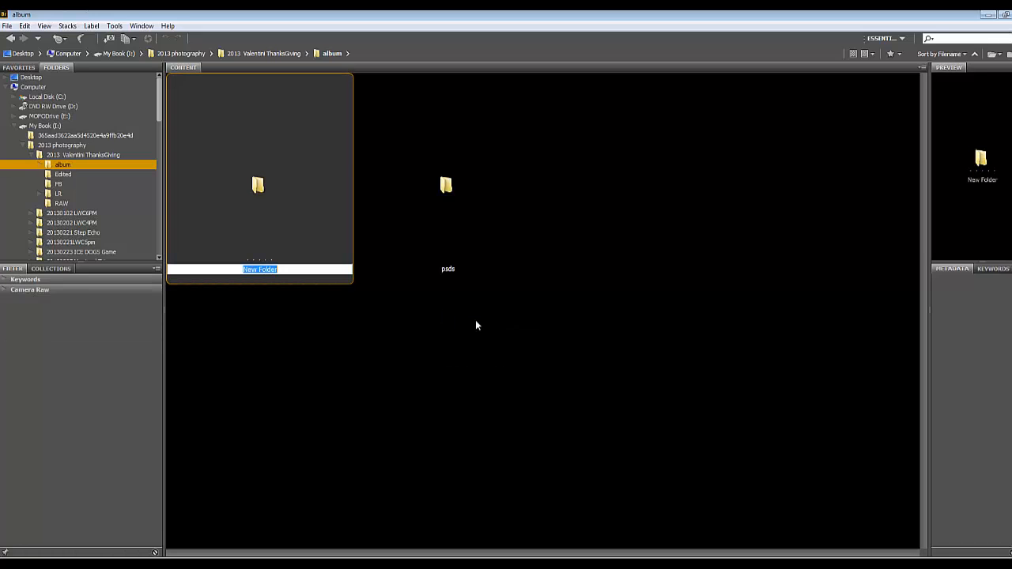
text(flattened jpgs)
click(463, 327)
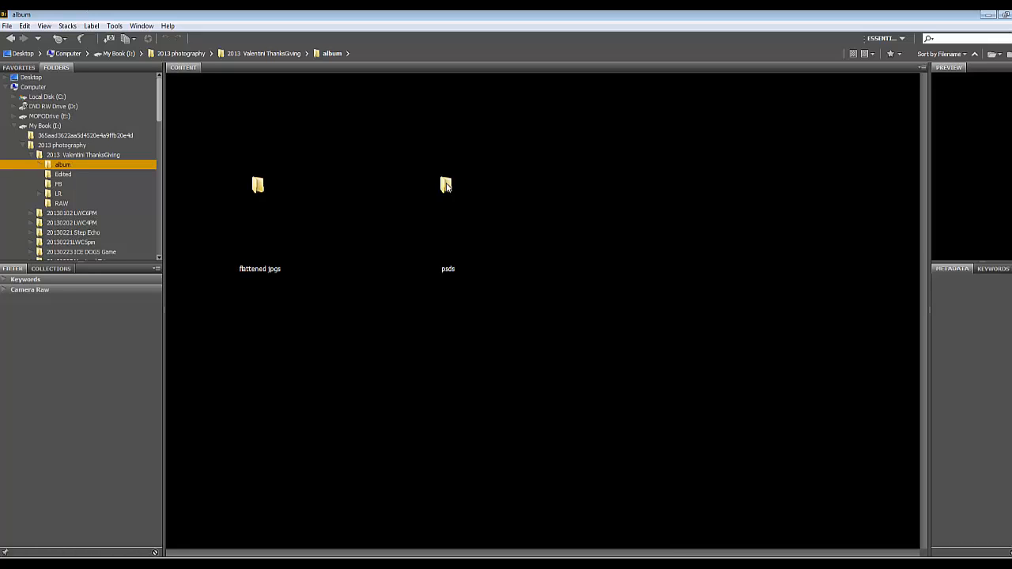
Open the psds folder inside the album folder
click(293, 202)
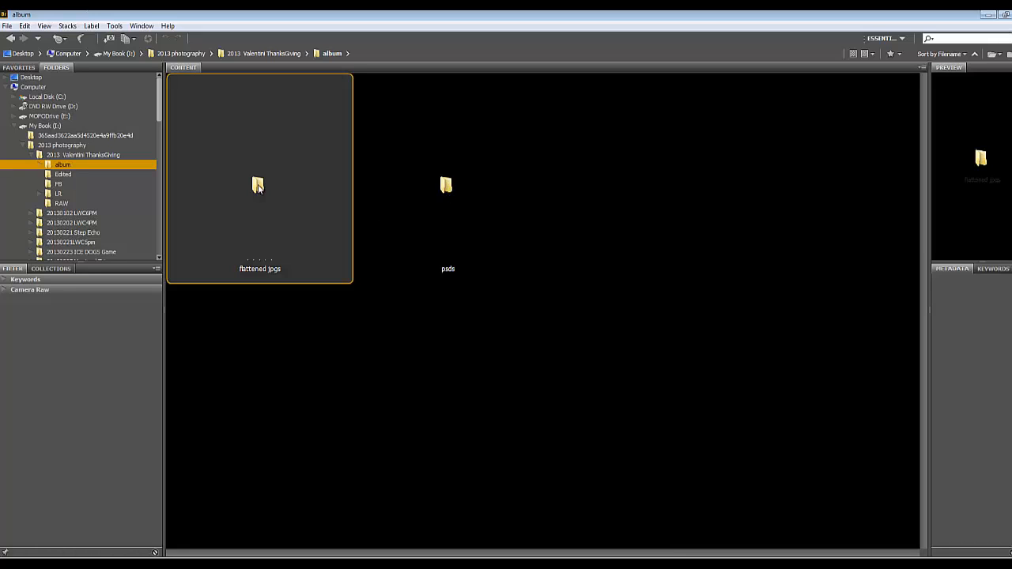
click(440, 185)
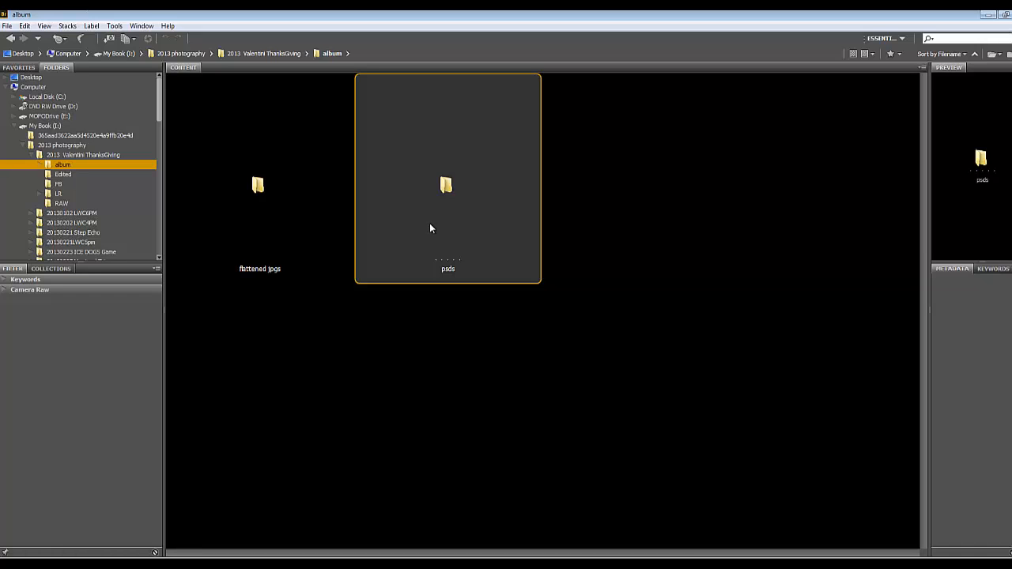
click(265, 190)
click(445, 186)
click(261, 202)
click(441, 190)
double_click(446, 190)
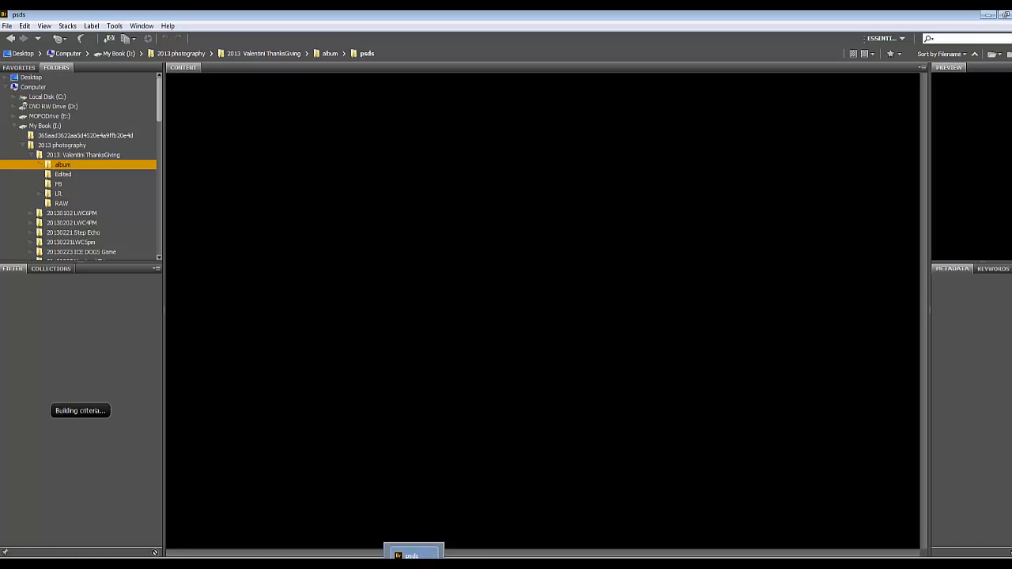
Switch to Photoshop and start a new document with its width and height measured in inches
click(381, 565)
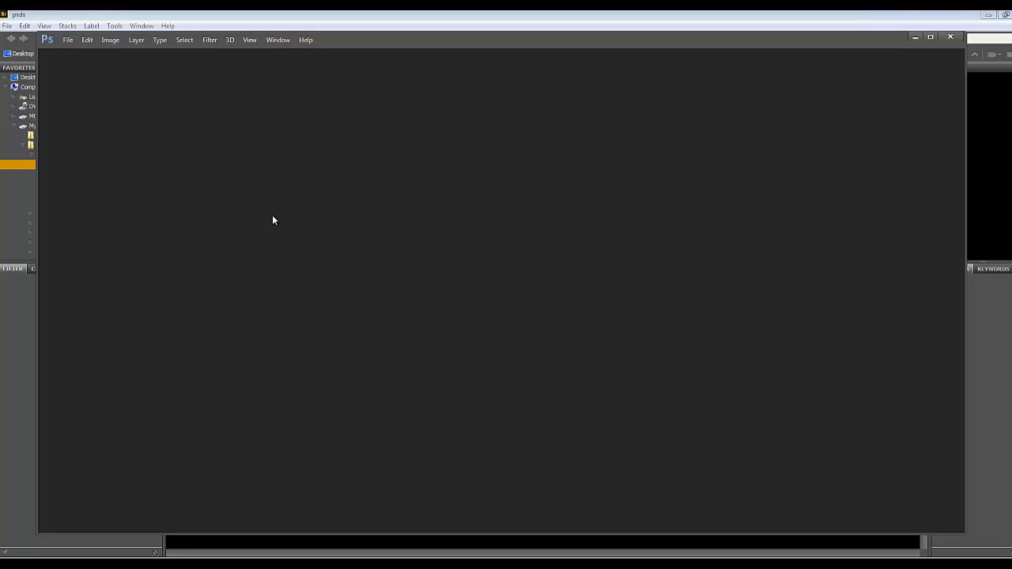
key(ctrl+n)
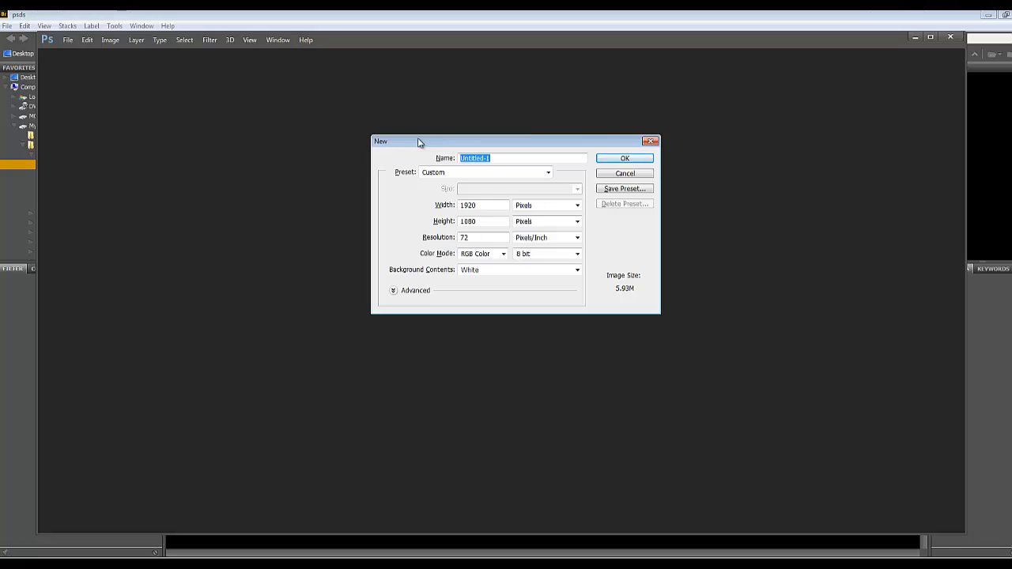
drag(419, 142, 350, 149)
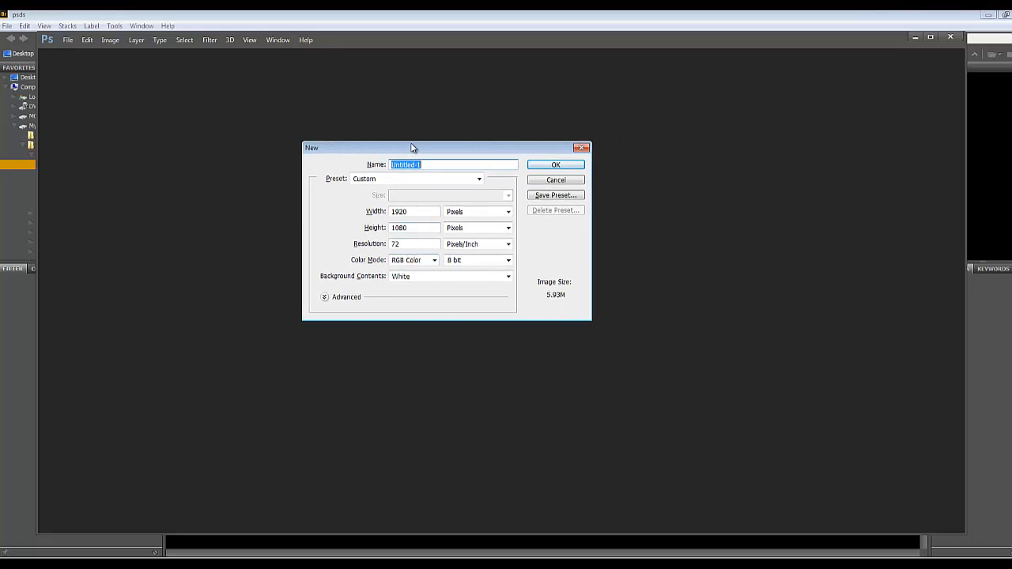
click(468, 214)
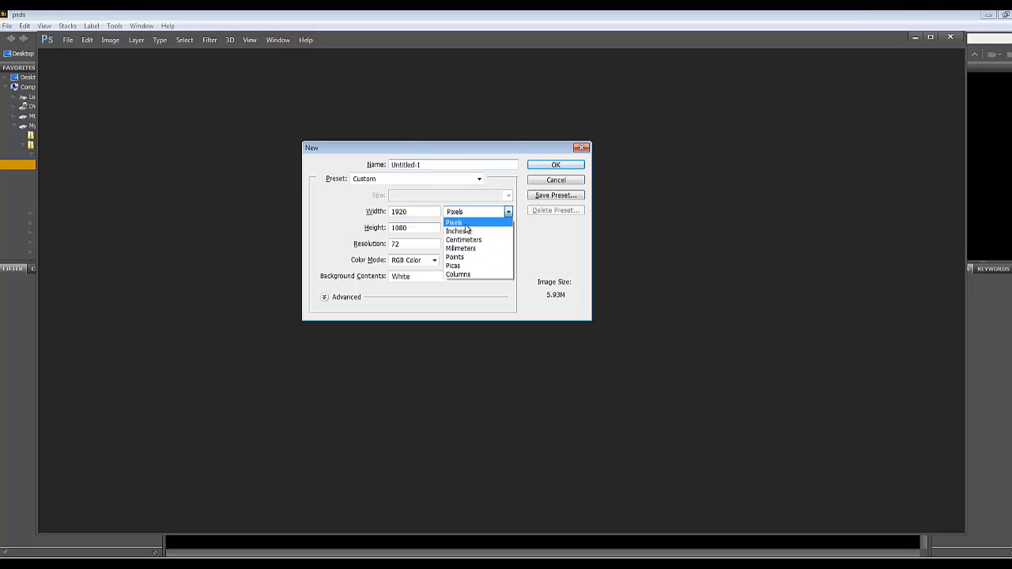
click(465, 230)
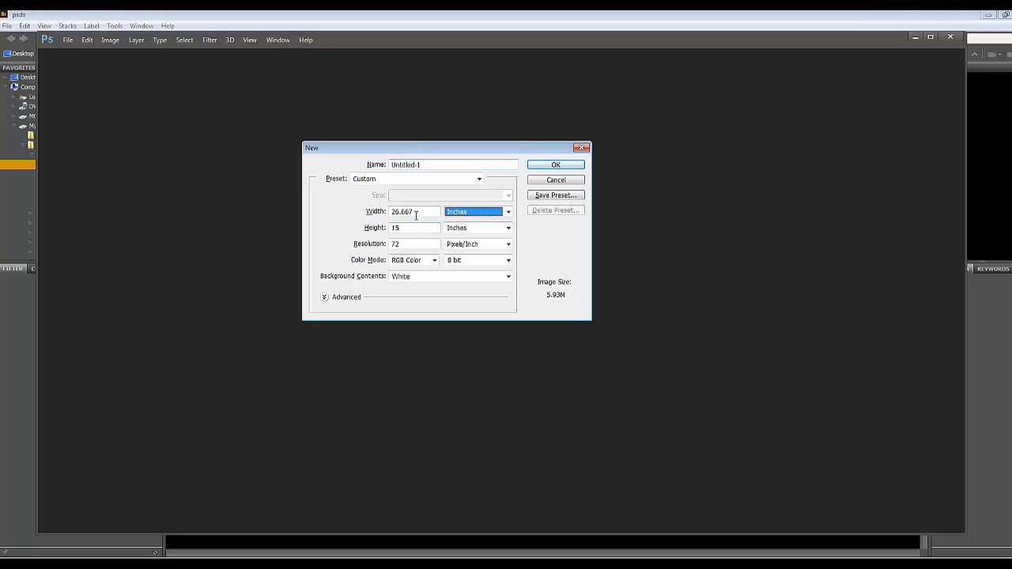
drag(402, 147, 405, 160)
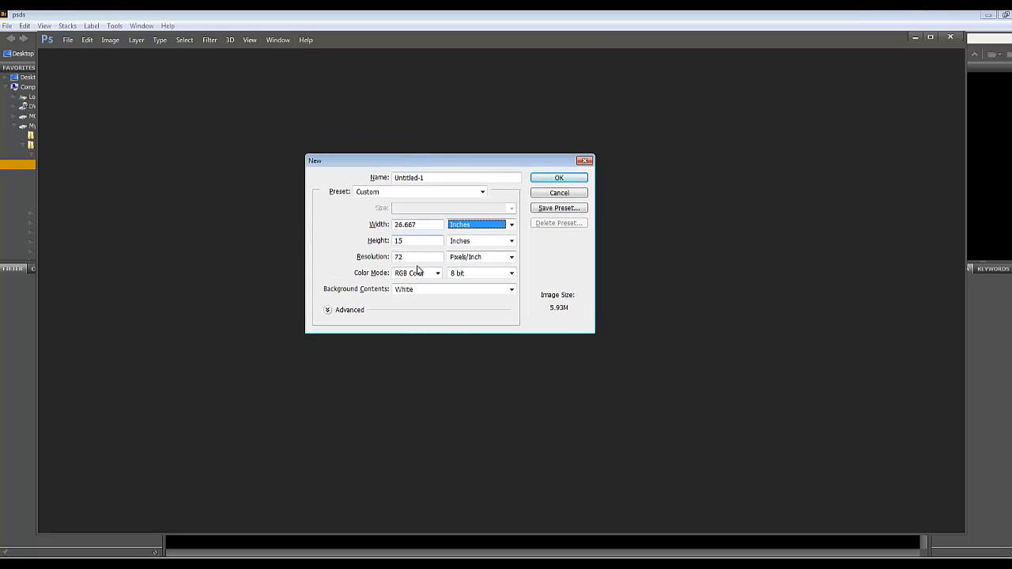
Create the document 12 inches wide and 12 inches high at a resolution of 300 pixels/inch
double_click(419, 224)
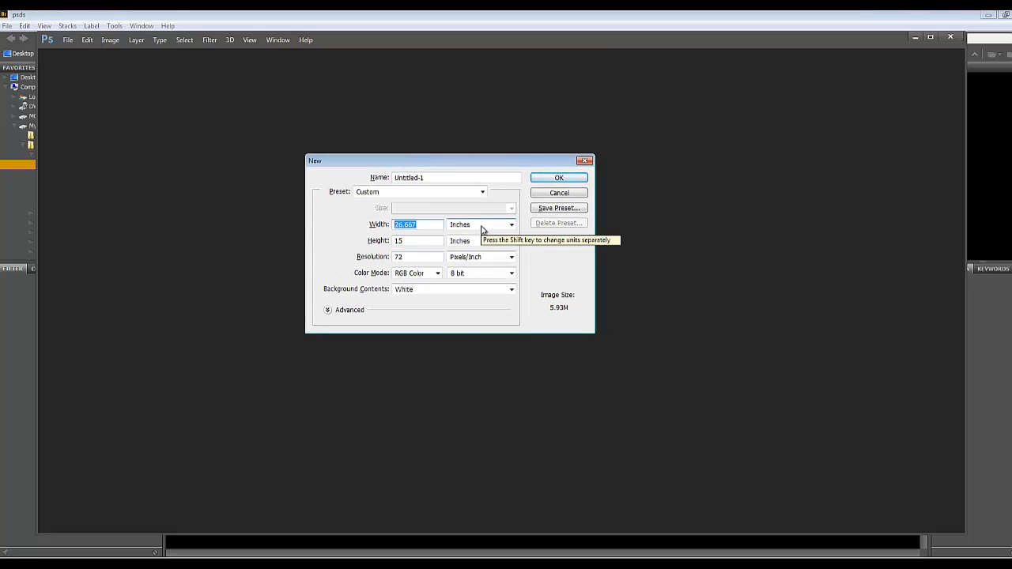
text(12)
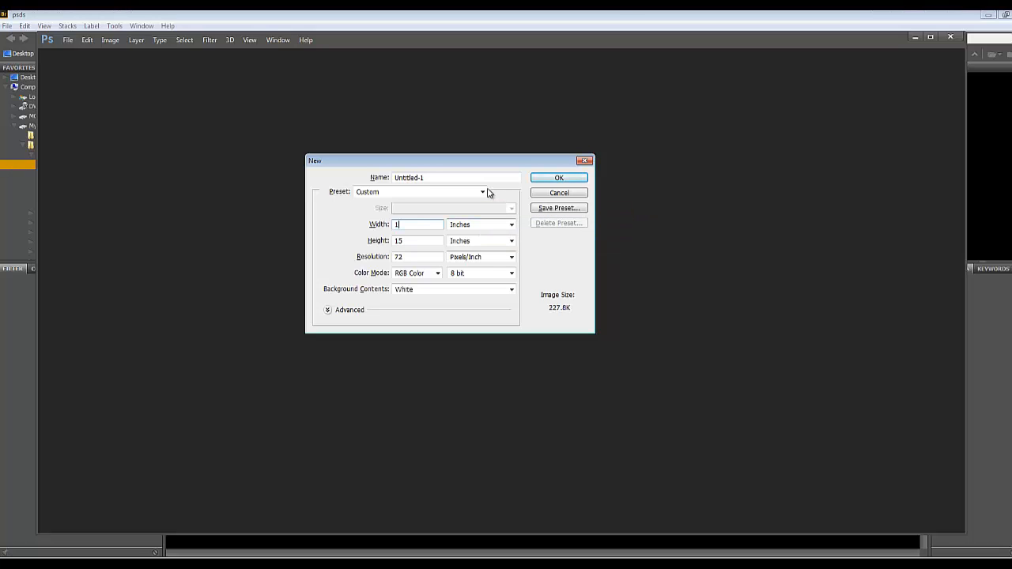
double_click(393, 240)
text(12)
double_click(390, 257)
text(300)
click(559, 178)
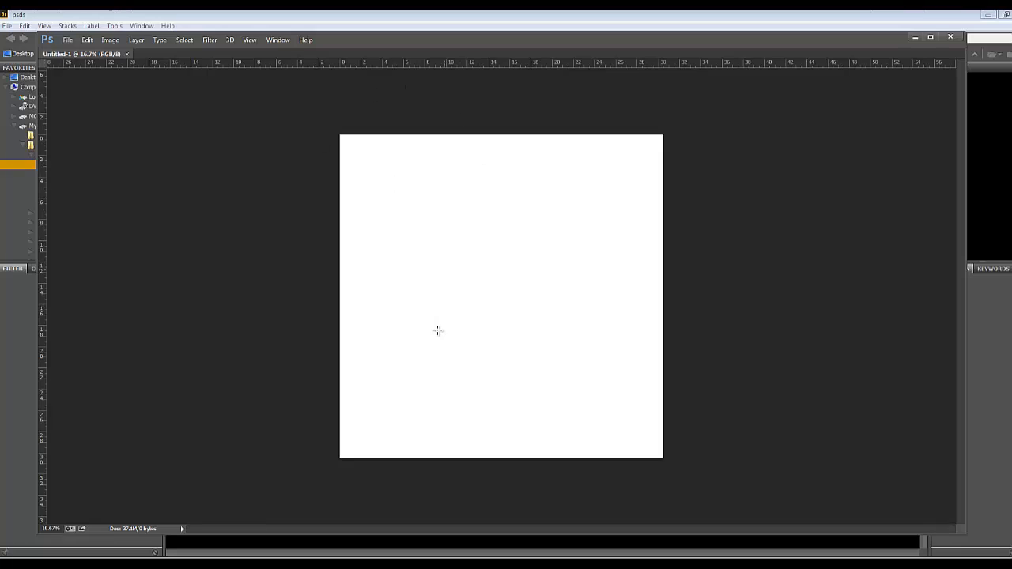
Change the ruler units from centimeters to inches and set the ruler origin at the canvas's upper-left corner
right_click(129, 64)
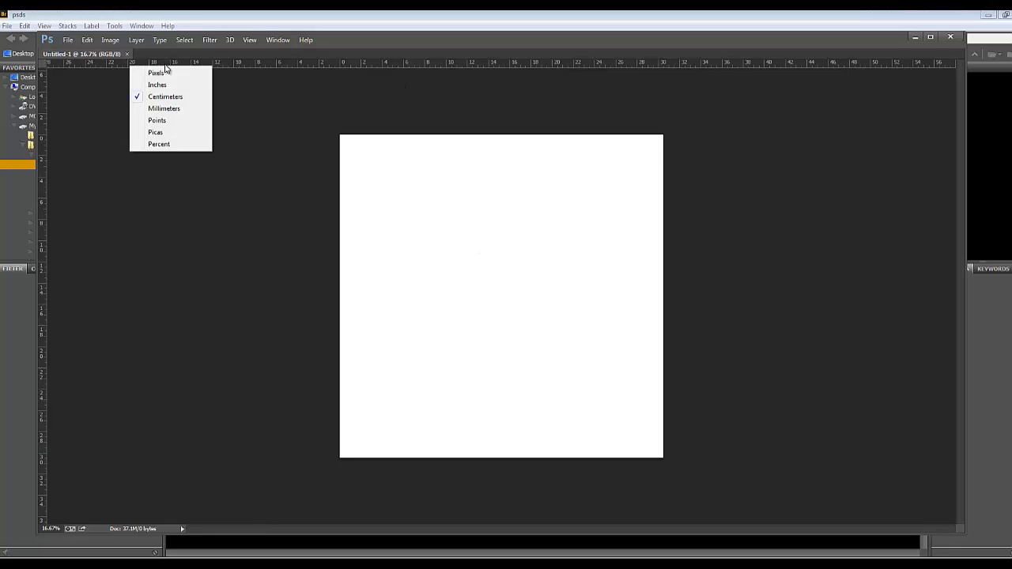
click(350, 65)
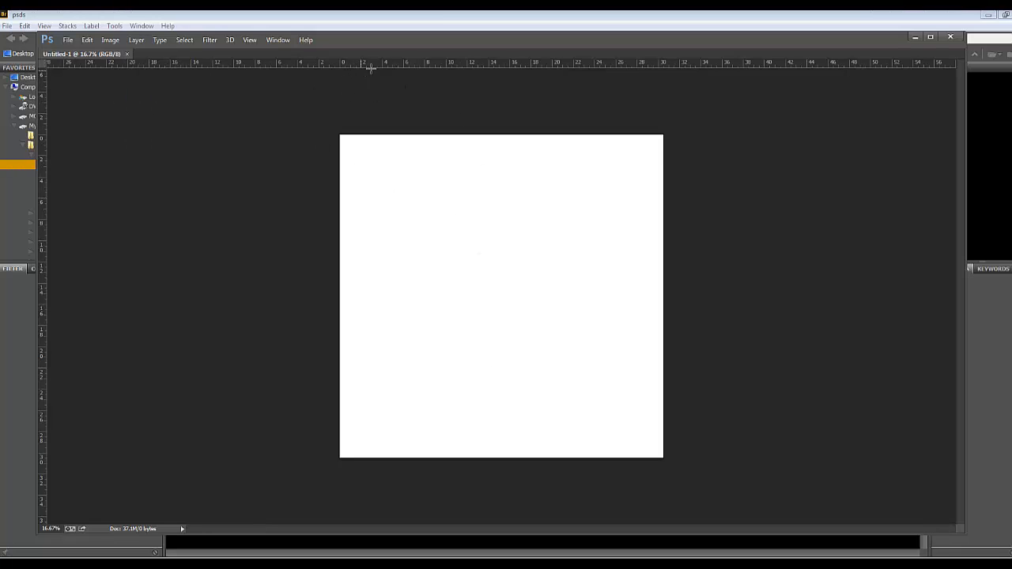
right_click(472, 64)
click(495, 83)
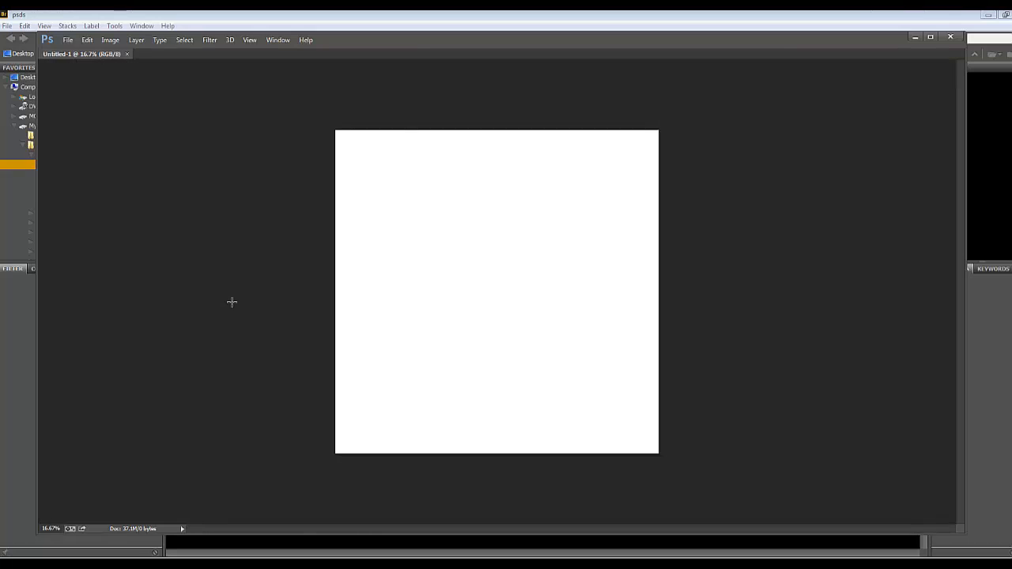
key(m)
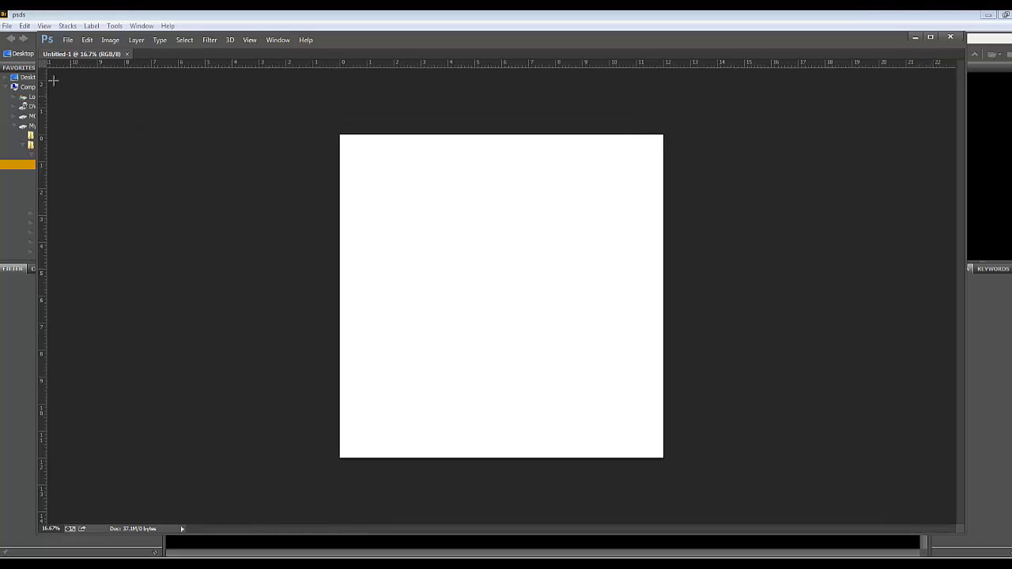
drag(43, 63, 340, 133)
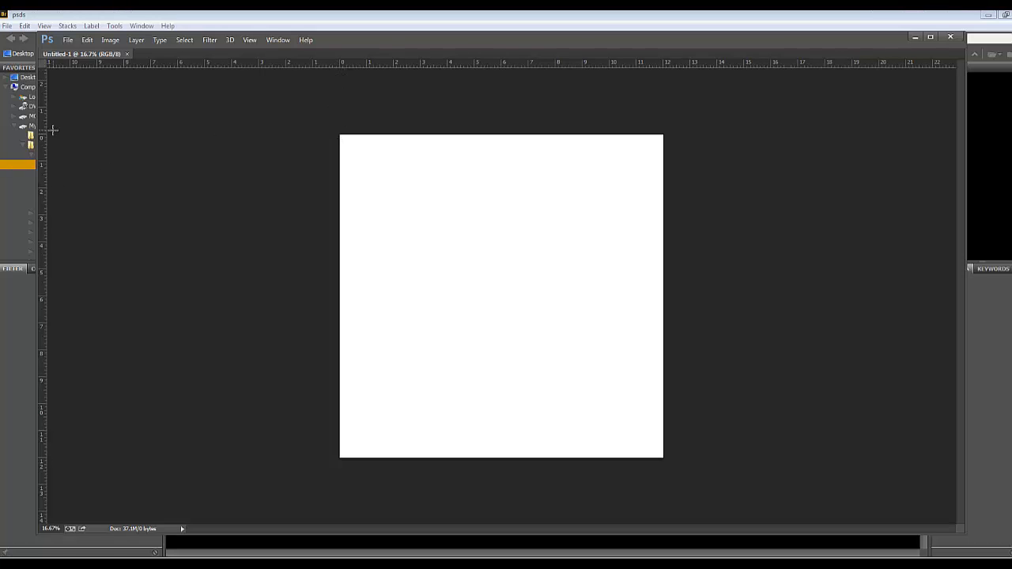
Place two vertical and two horizontal guides about 0.25 inch inside the four edges of the canvas
drag(43, 139, 346, 159)
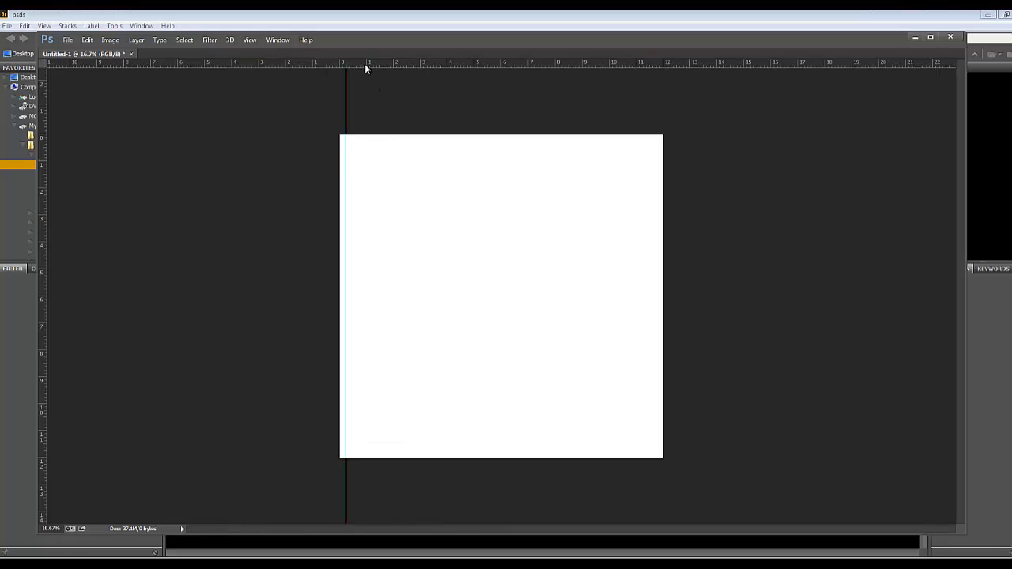
drag(364, 63, 362, 140)
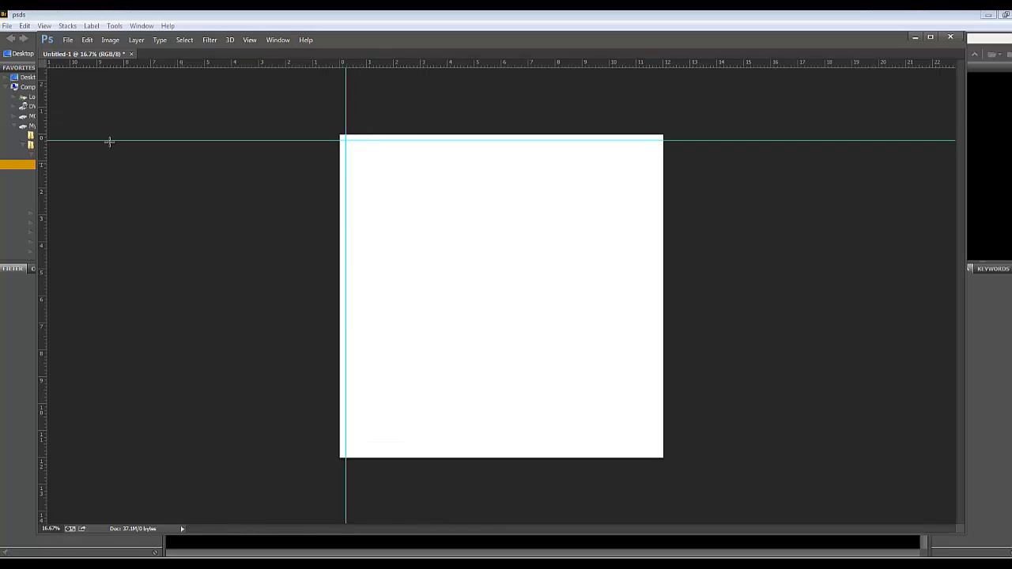
drag(42, 113, 657, 218)
drag(546, 64, 558, 451)
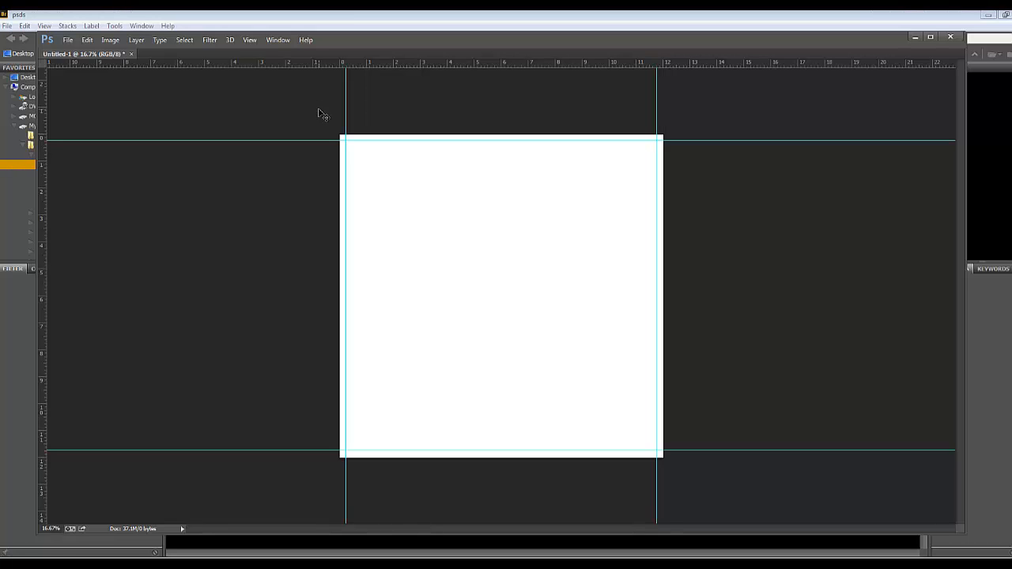
Save the square page as Photoshop file 0001 in the psds folder inside the Thanksgiving shoot's album folder, under 2013 photography on My Book (I:)
key(ctrl+s)
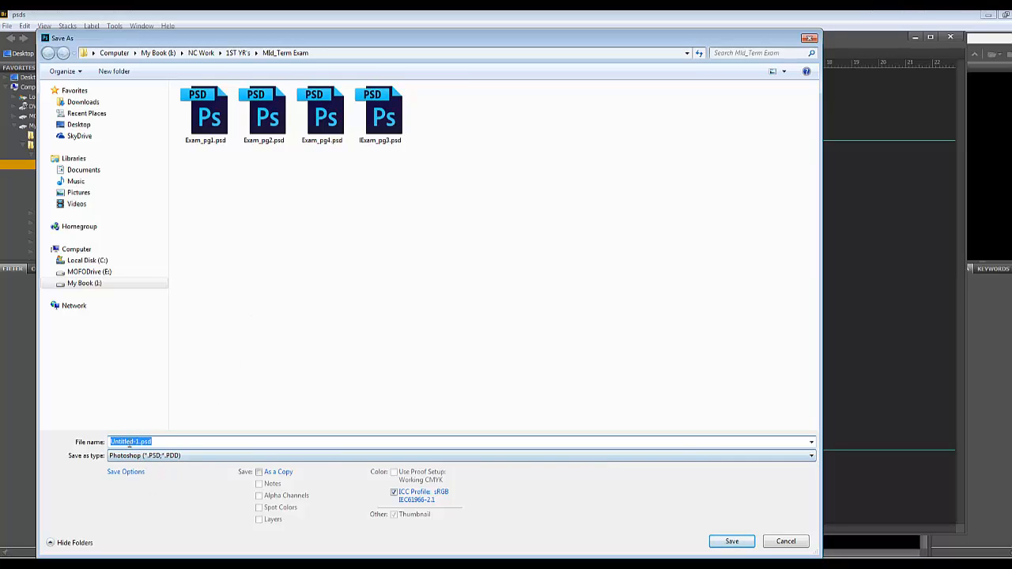
text(0001)
click(114, 52)
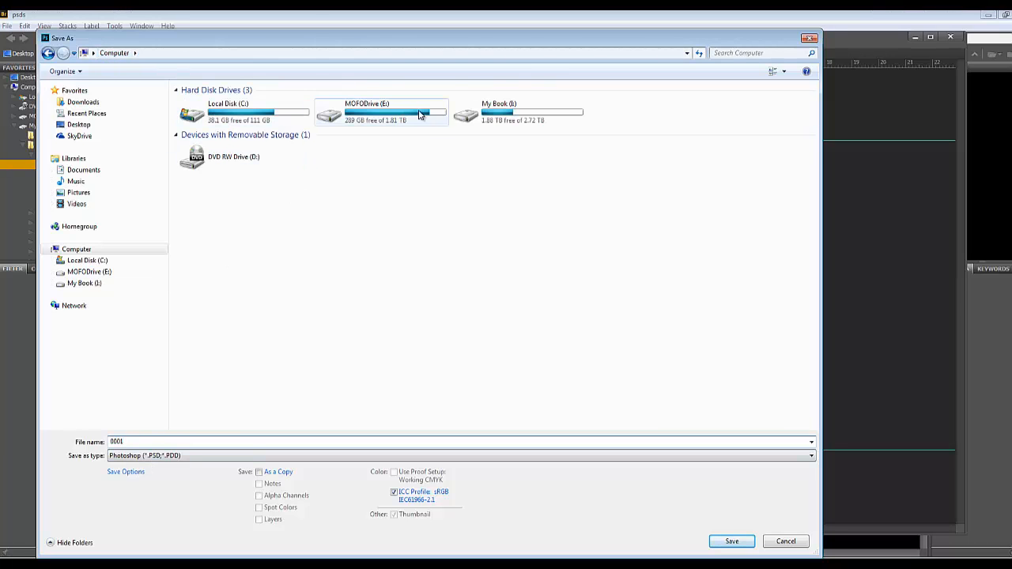
double_click(520, 117)
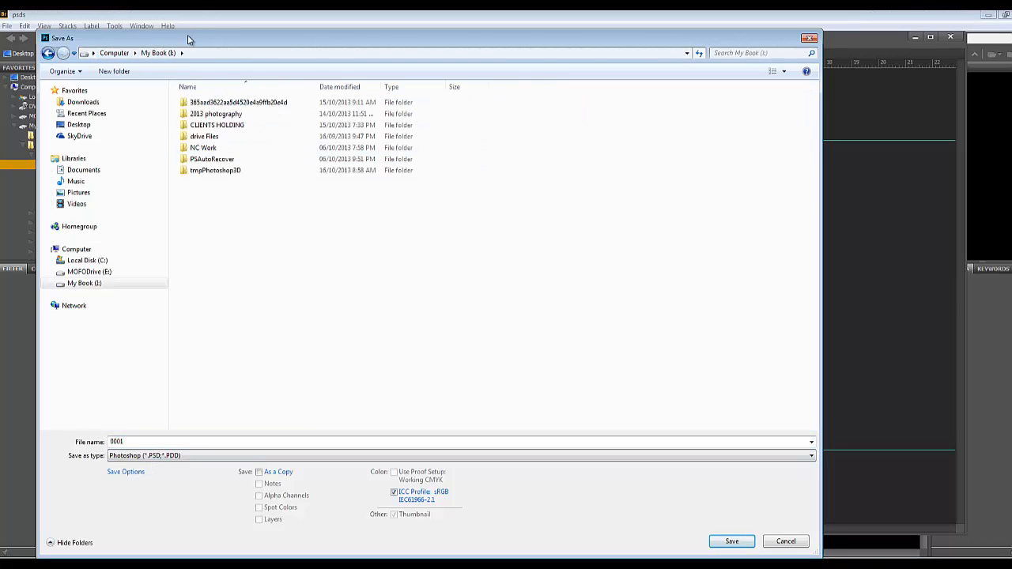
drag(189, 38, 293, 54)
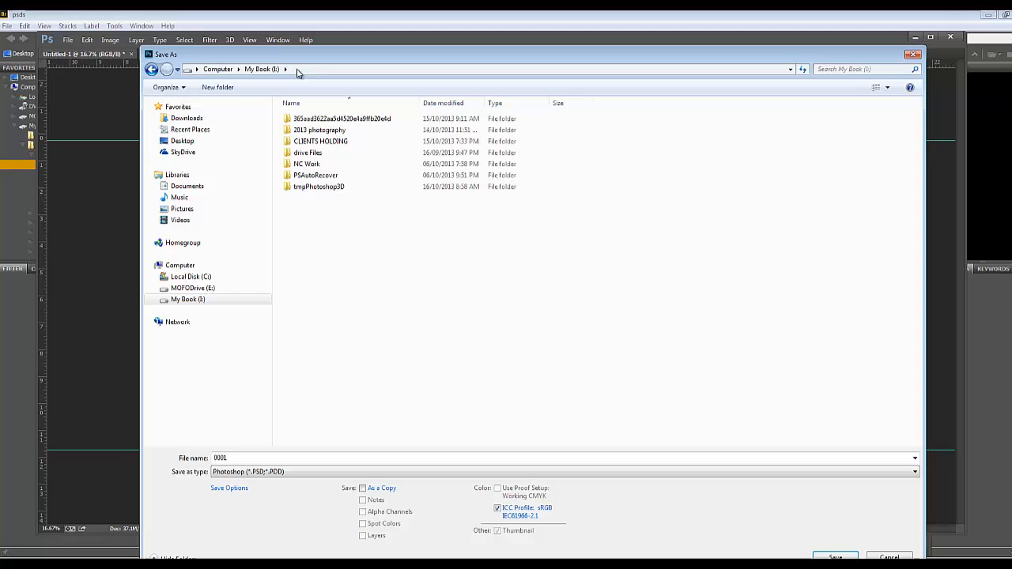
double_click(332, 130)
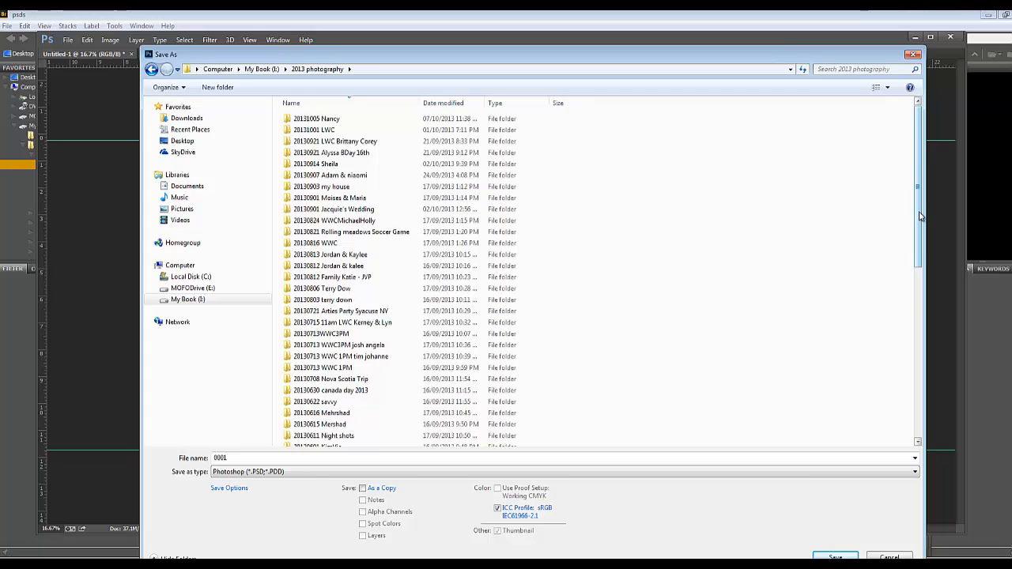
drag(918, 211, 915, 377)
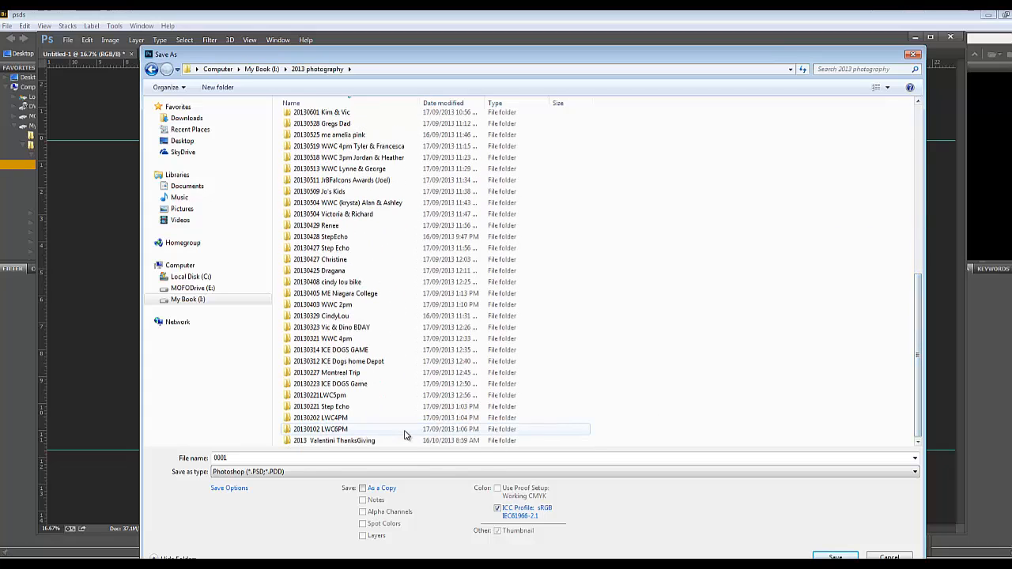
click(359, 442)
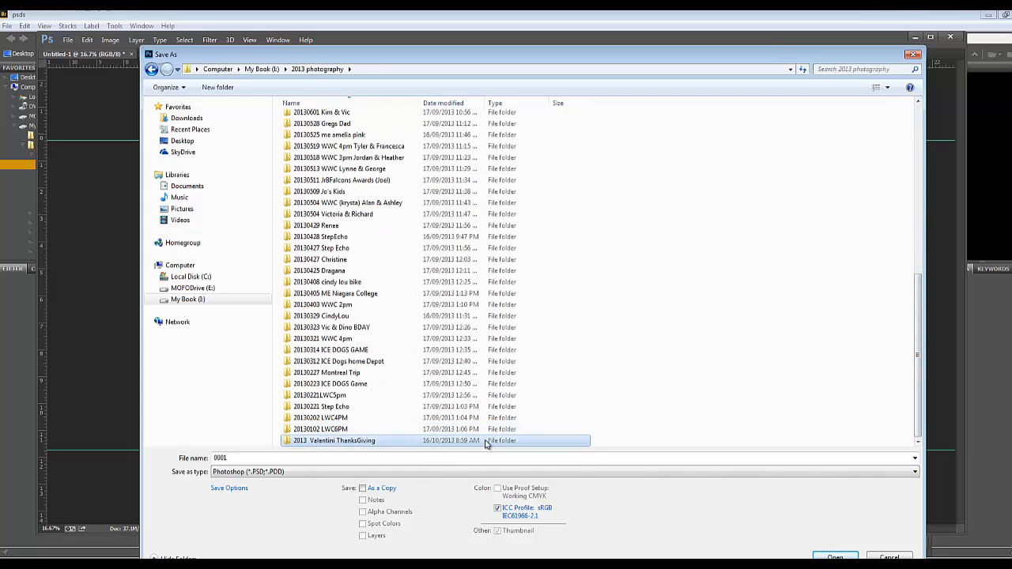
double_click(331, 442)
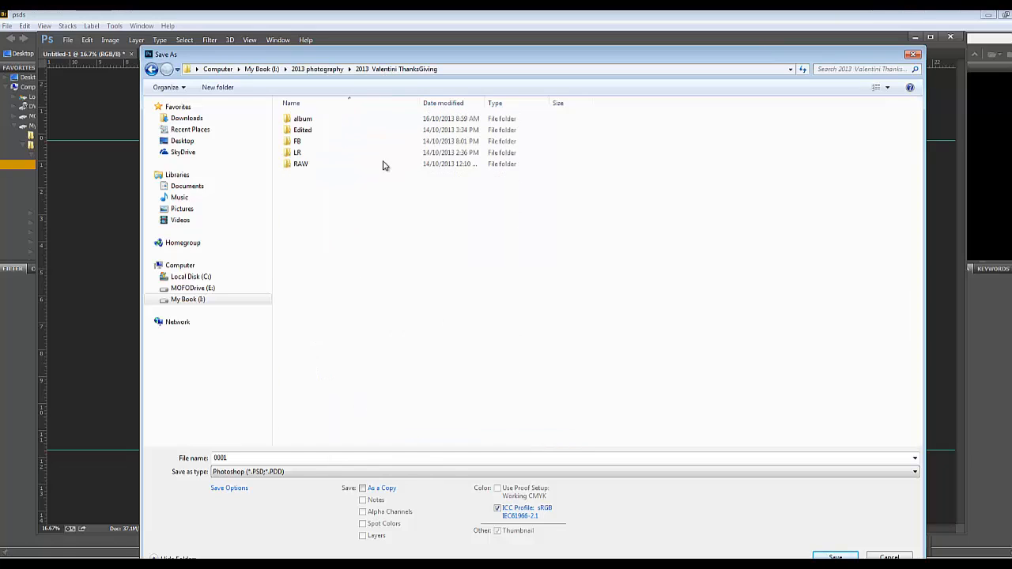
double_click(304, 119)
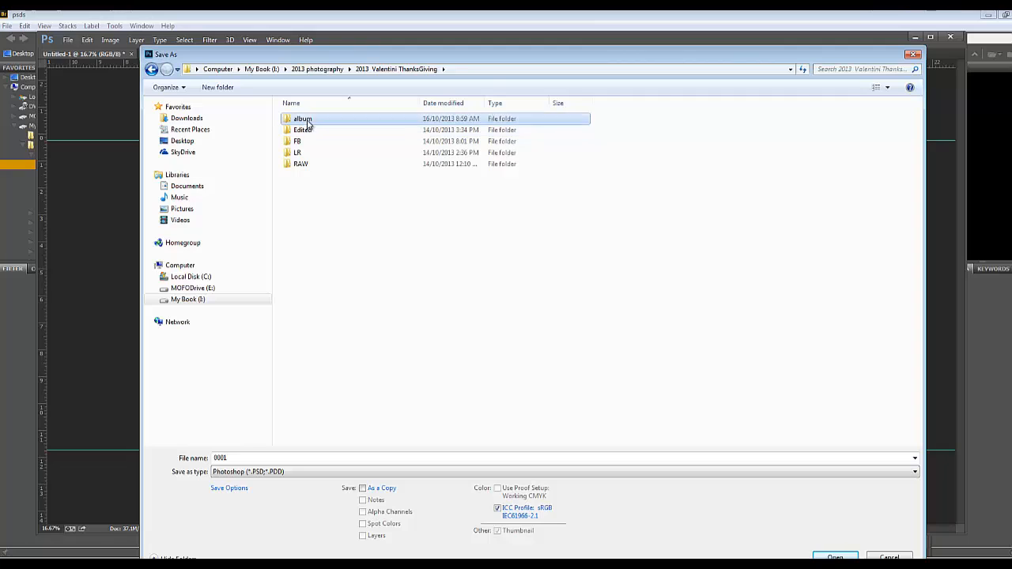
double_click(307, 131)
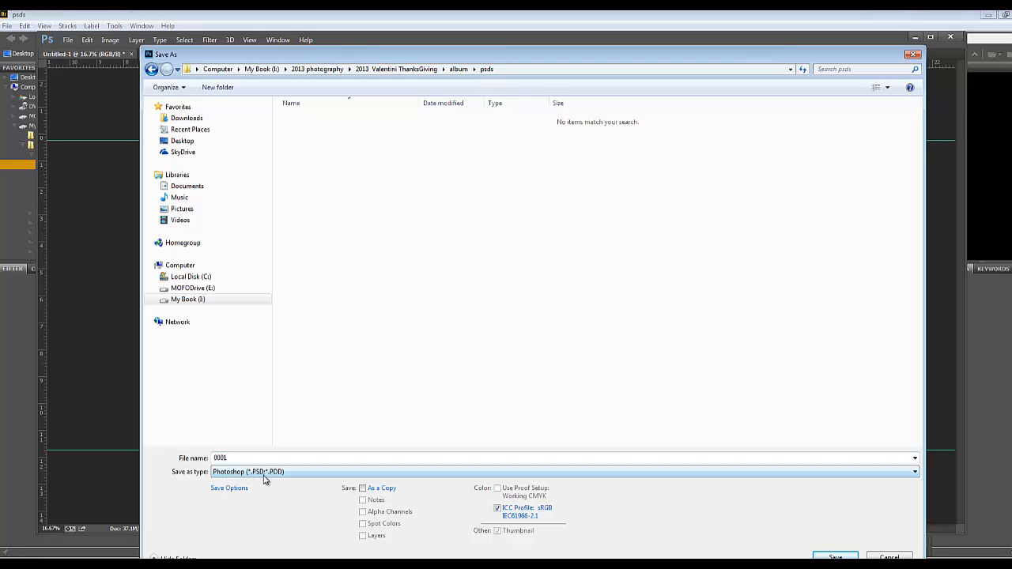
click(836, 558)
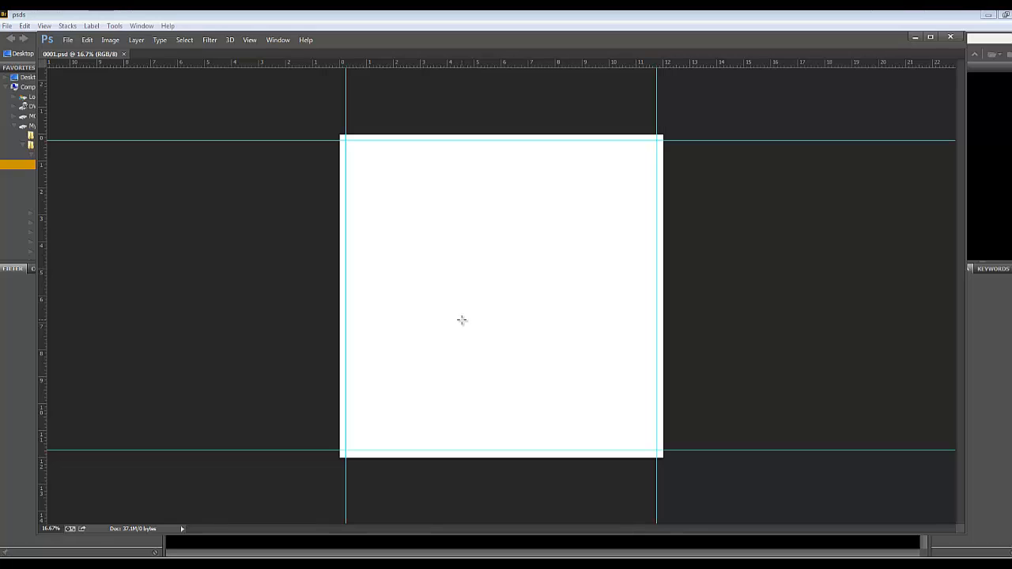
Save a copy of the square page as 3000 in the same psds folder and close the document
key(ctrl+shift+s)
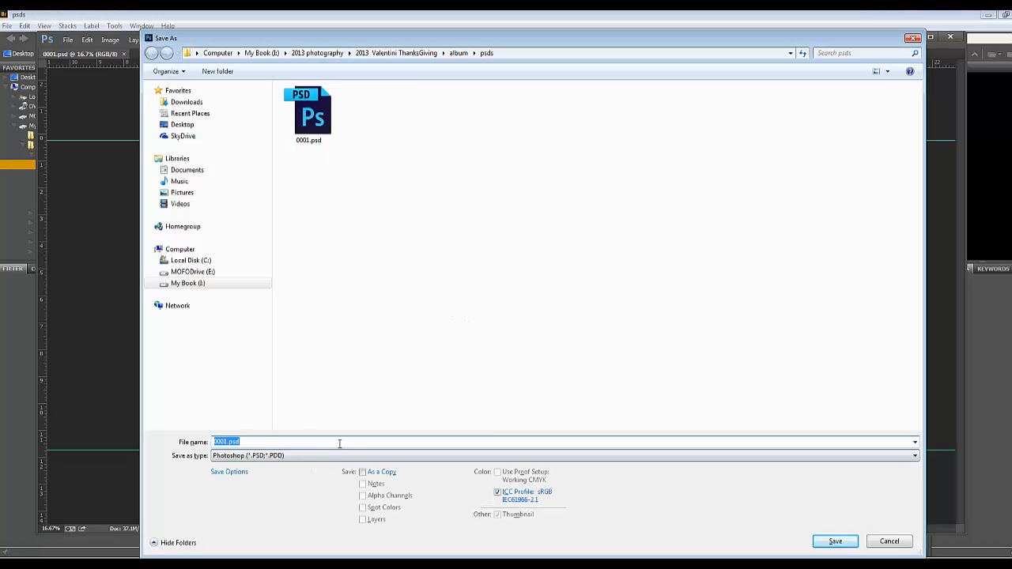
text(3000)
drag(324, 40, 284, 46)
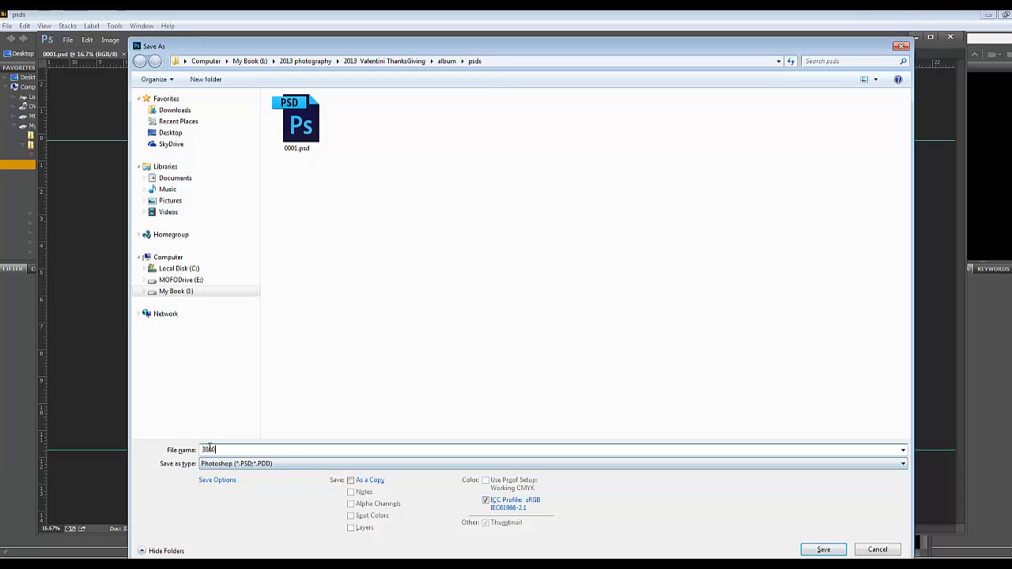
click(822, 550)
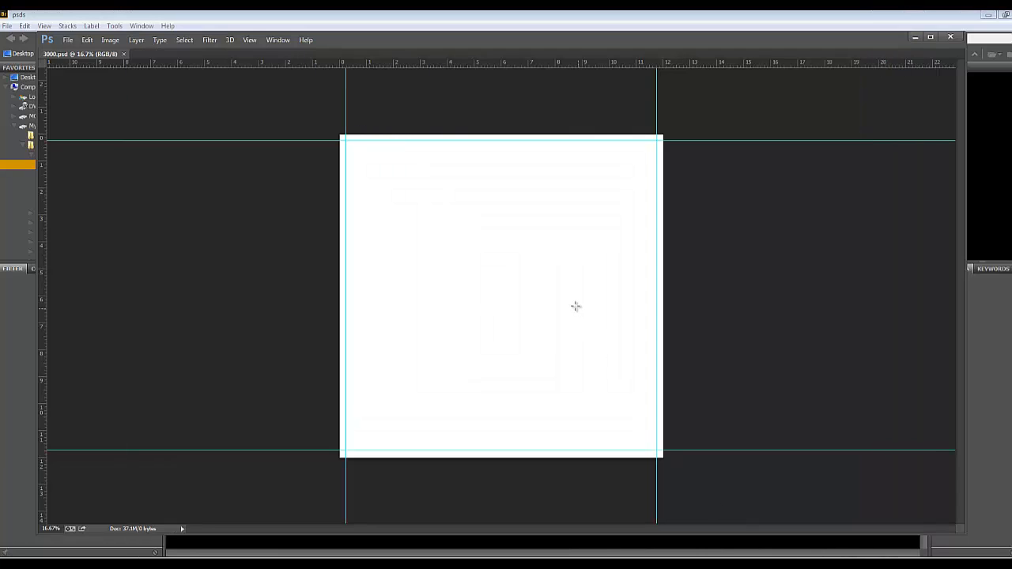
click(123, 54)
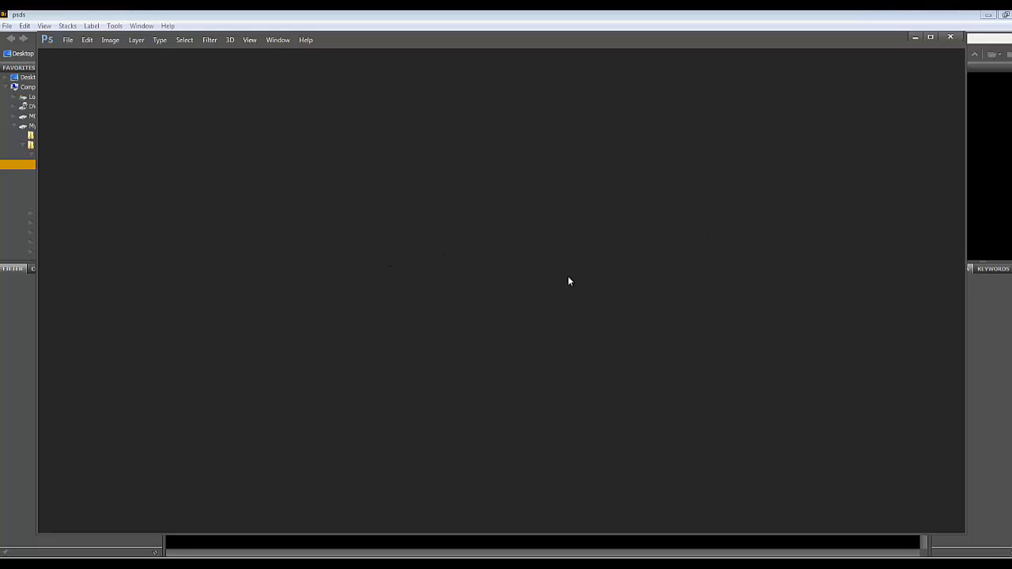
Create a new document 24 inches wide and 12 inches high at 300 pixels/inch for the double-page spreads
key(ctrl+n)
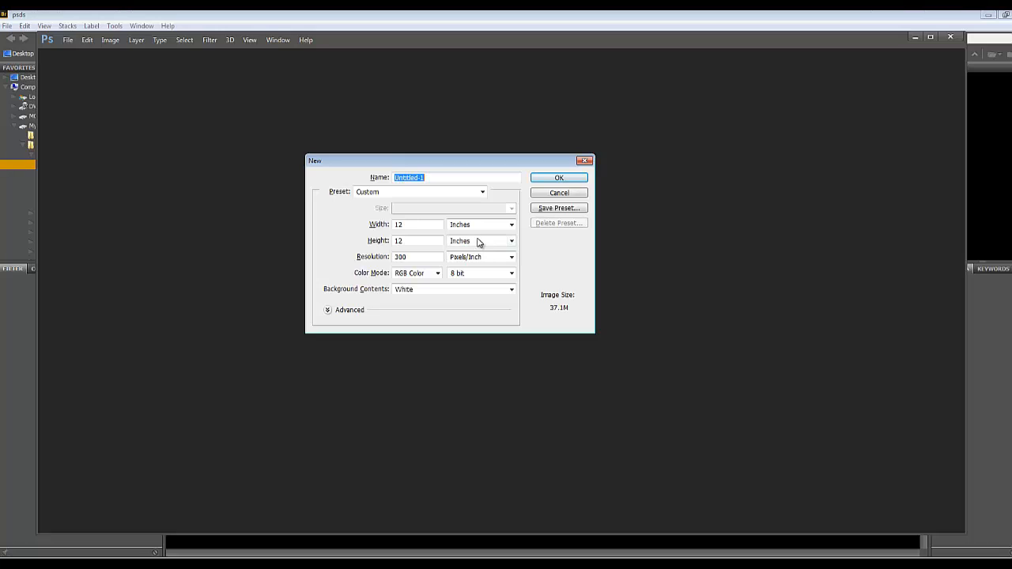
double_click(417, 228)
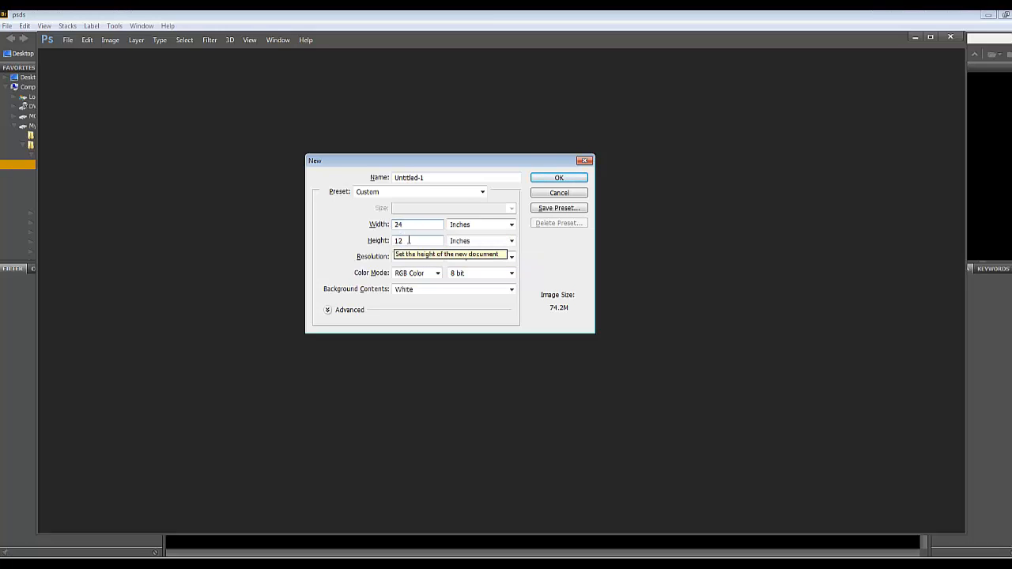
click(566, 179)
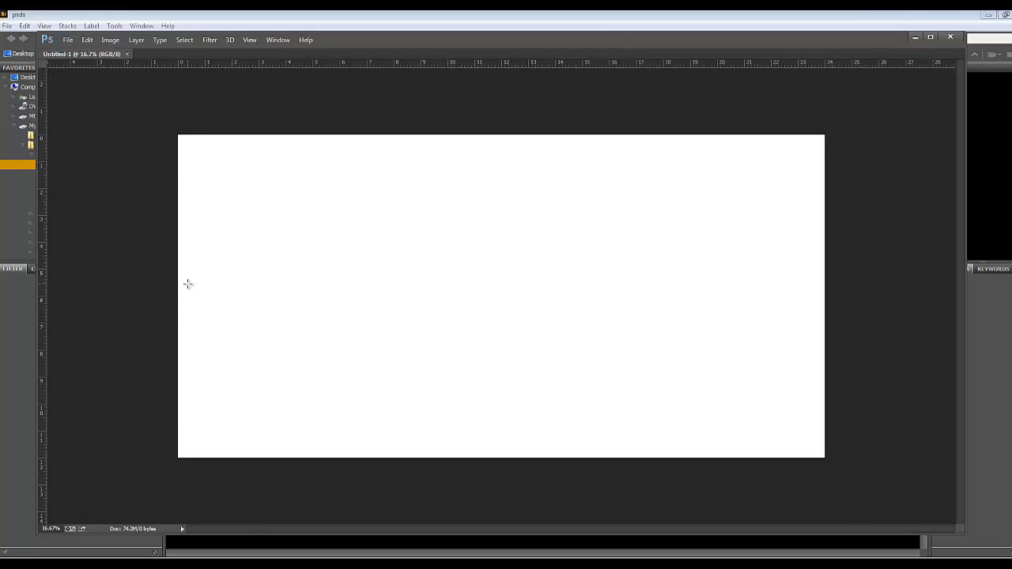
Place a vertical guide at the spread's 12-inch centre and margin guides about 0.25 inch inside all four canvas edges
drag(41, 222, 500, 197)
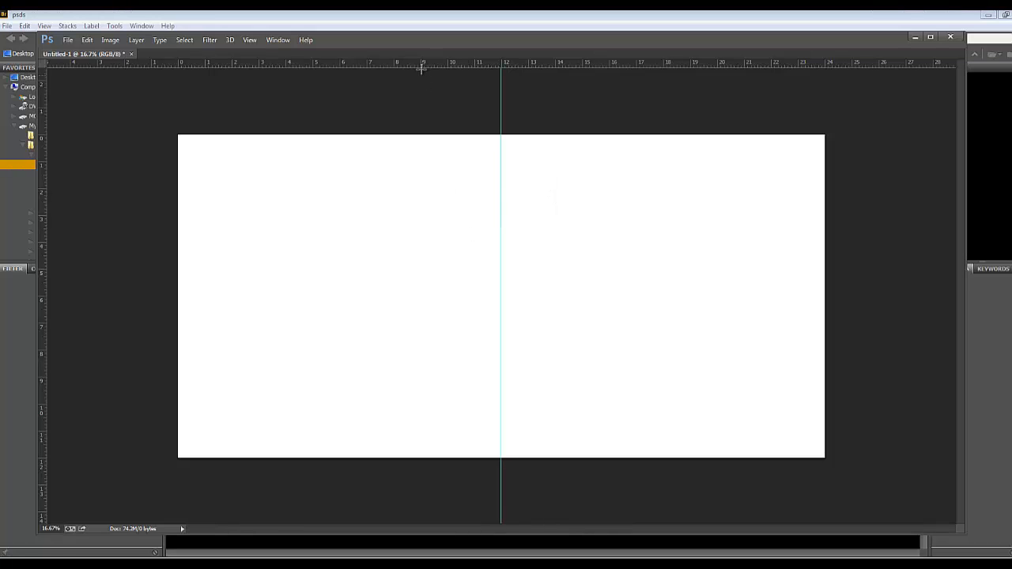
drag(420, 67, 417, 140)
drag(43, 119, 184, 120)
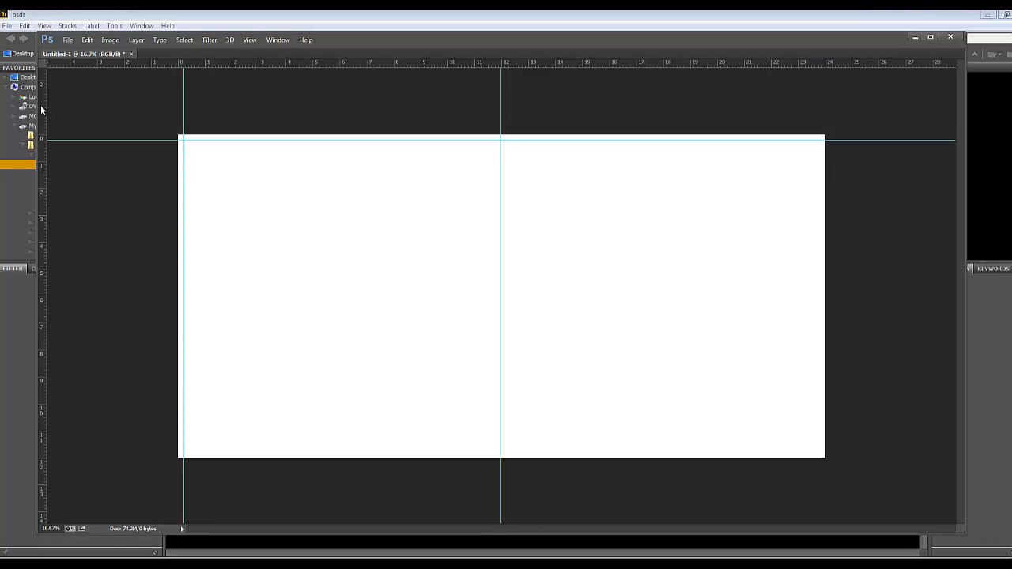
drag(42, 110, 817, 100)
drag(761, 65, 798, 451)
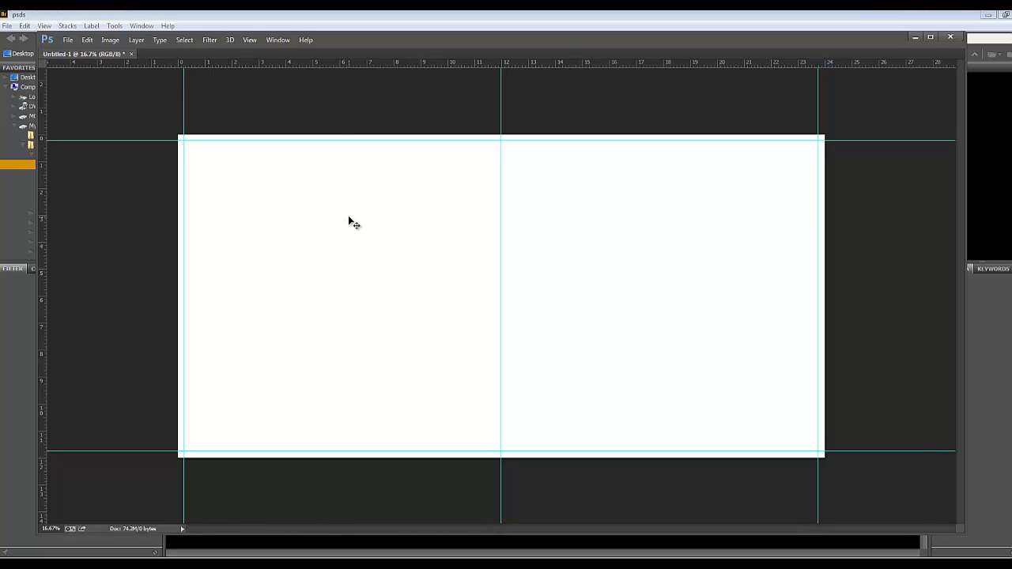
Save the double-page spread as Photoshop file 0203 in the psds folder
key(ctrl+s)
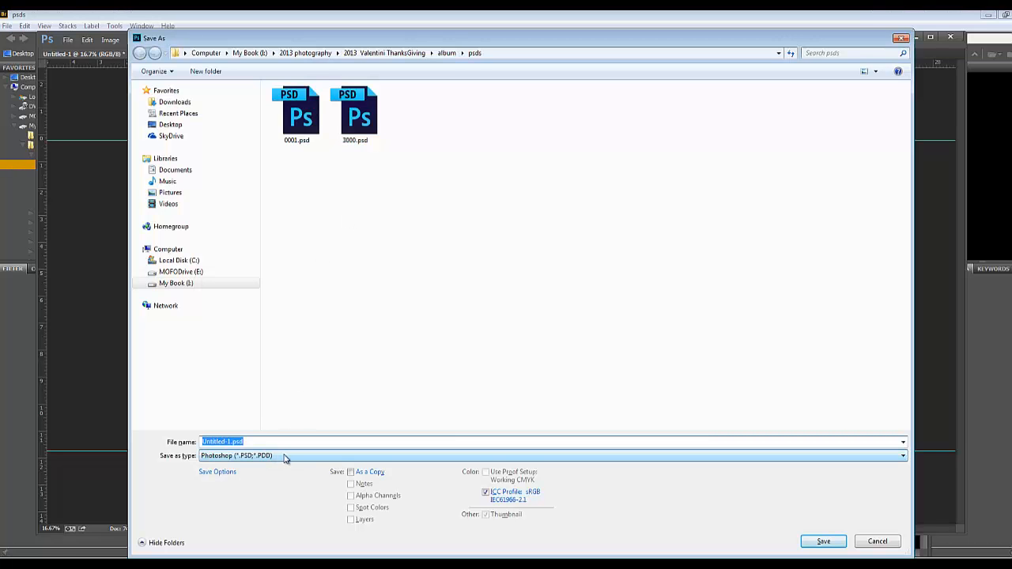
text(0)
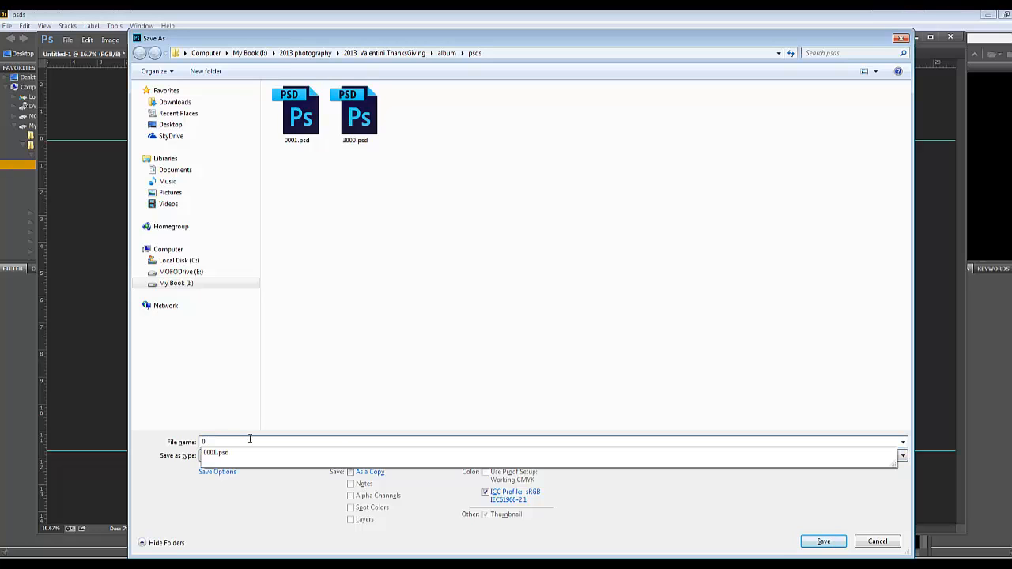
text(203)
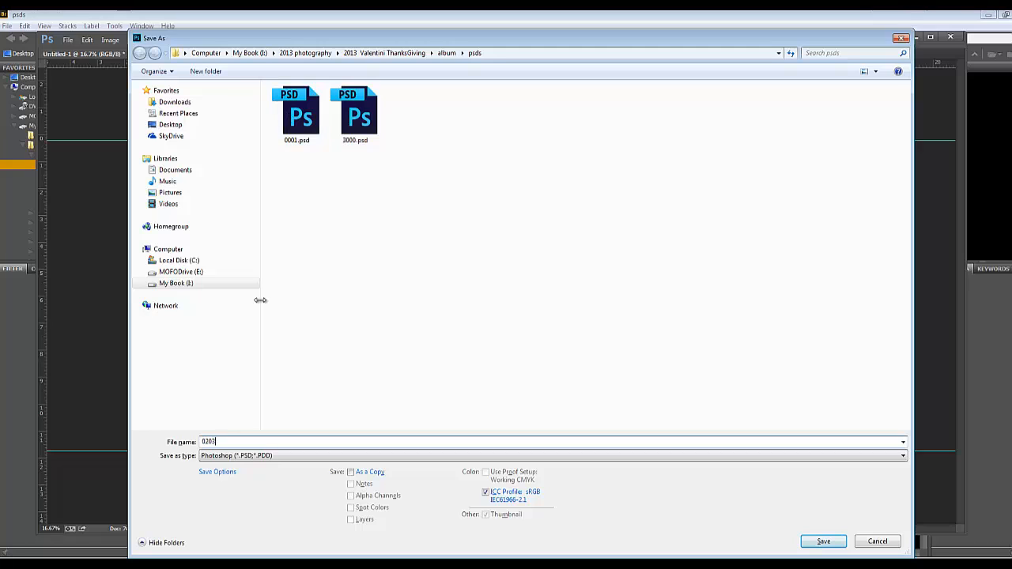
click(817, 541)
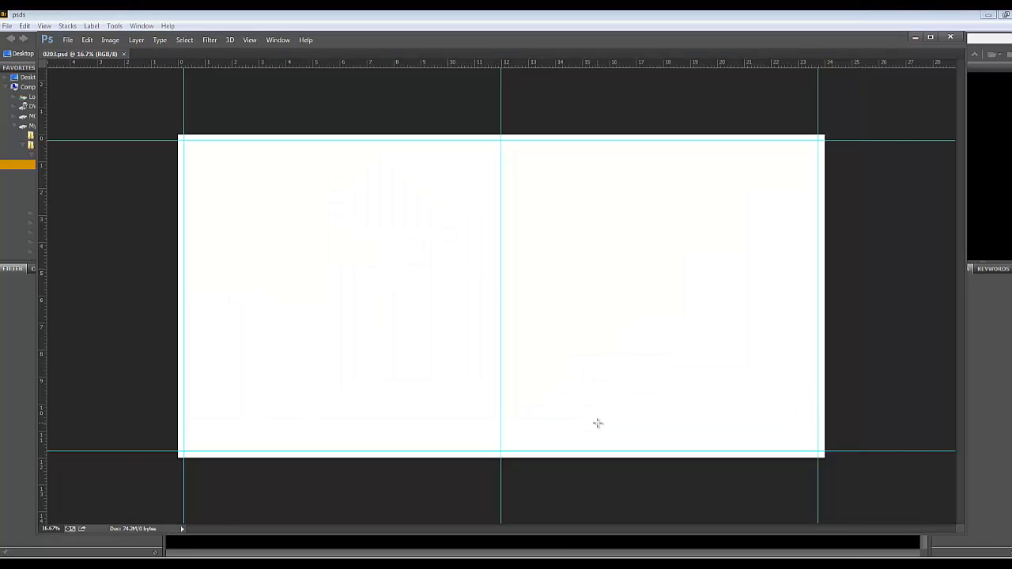
Save two more copies of the blank spread in the psds folder, named 0405 and 0607
key(ctrl+shift+s)
text(0405)
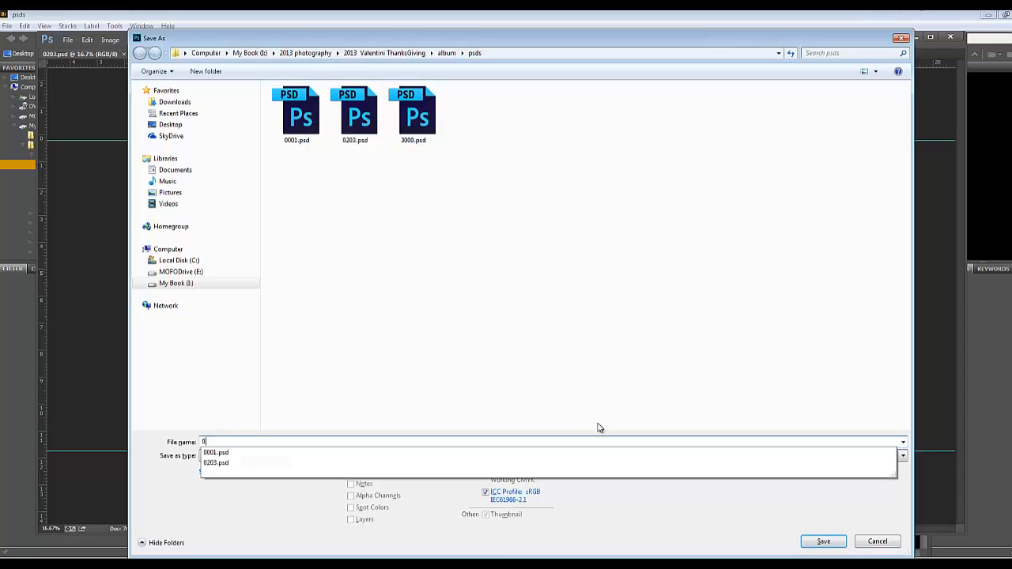
key(Return)
key(ctrl+shift+s)
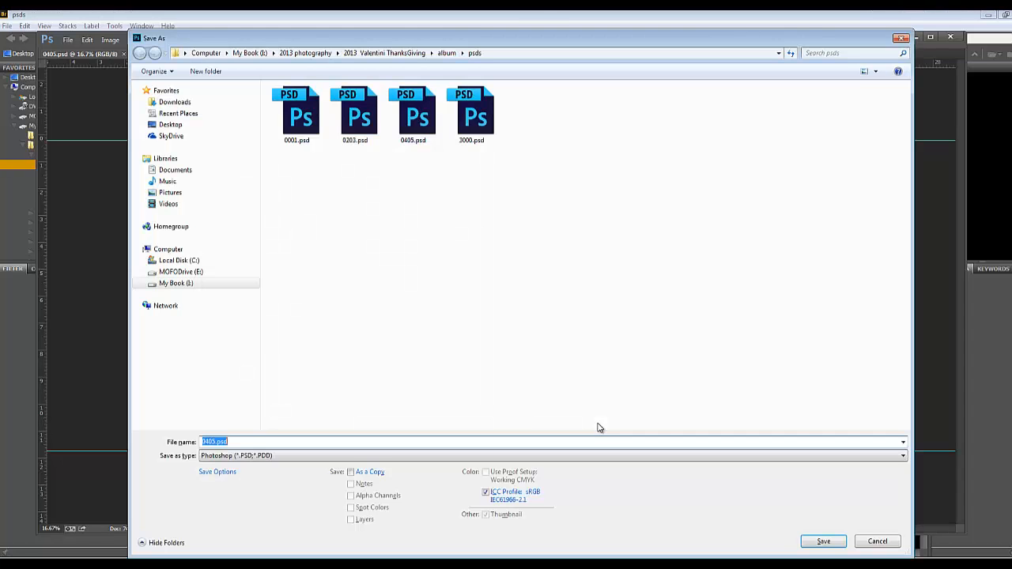
text(0607)
key(Return)
Save further copies of the blank spread in the psds folder as 0809 and 1011
key(ctrl+shift+s)
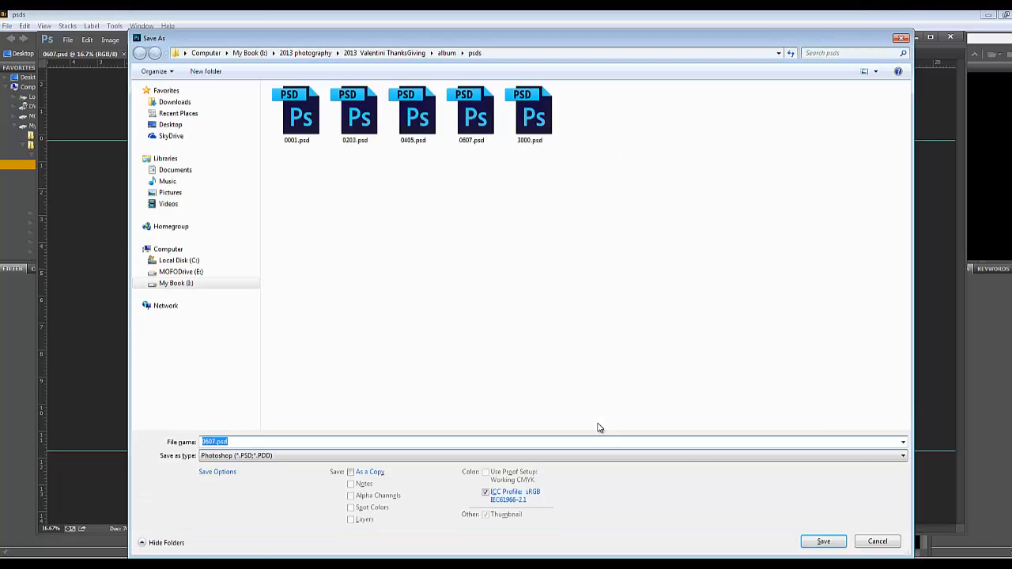
text(0809)
key(Return)
key(ctrl+shift+s)
text(10)
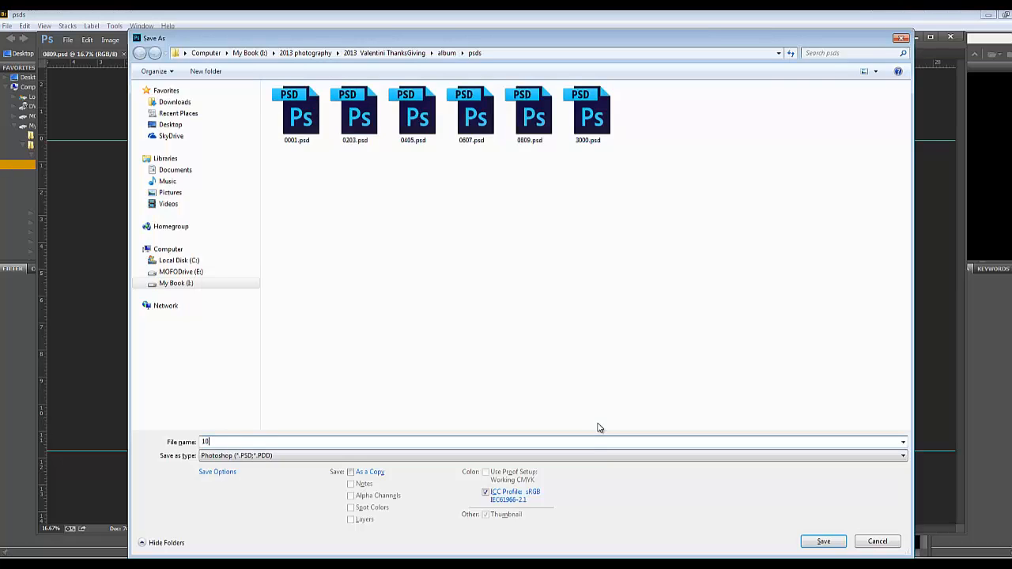
text(11)
key(Return)
Save the blank spread under the names 1213 and 1415 in the psds folder
key(ctrl+shift+s)
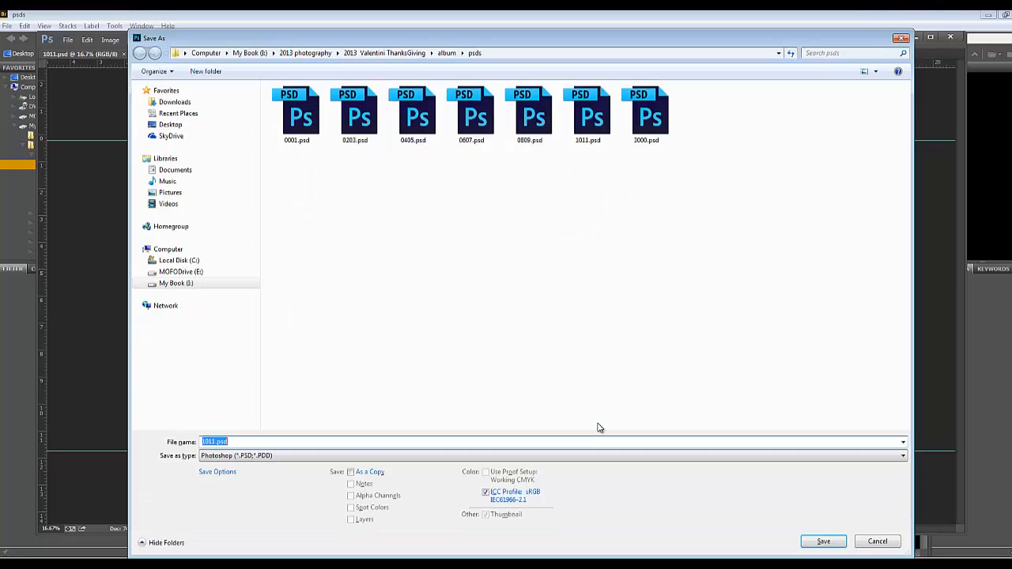
text(1213)
key(Return)
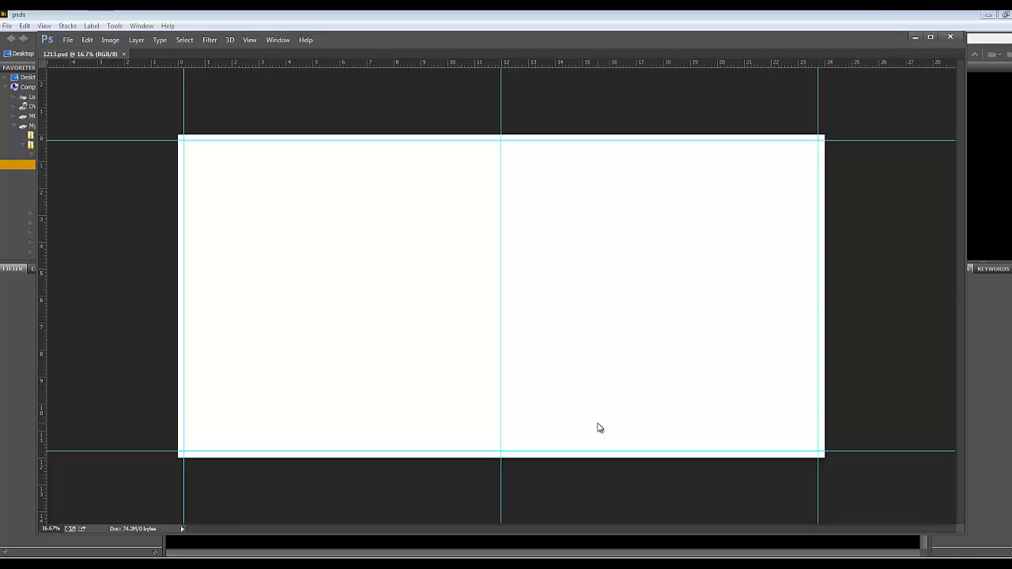
key(ctrl+shift+s)
text(1415)
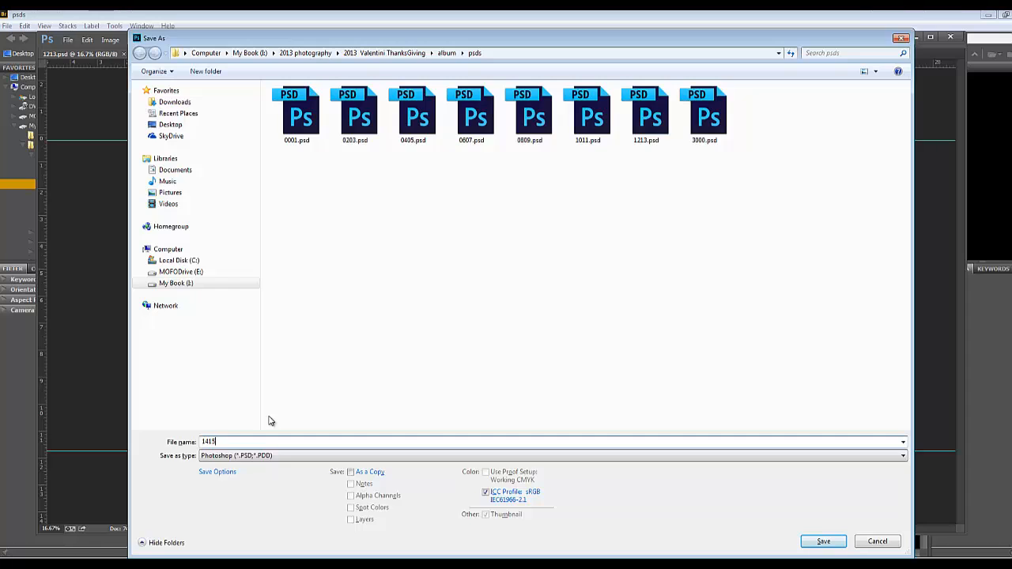
key(Return)
Save additional copies of the blank spread in the psds folder, named 1617 and 1819
key(ctrl+shift+s)
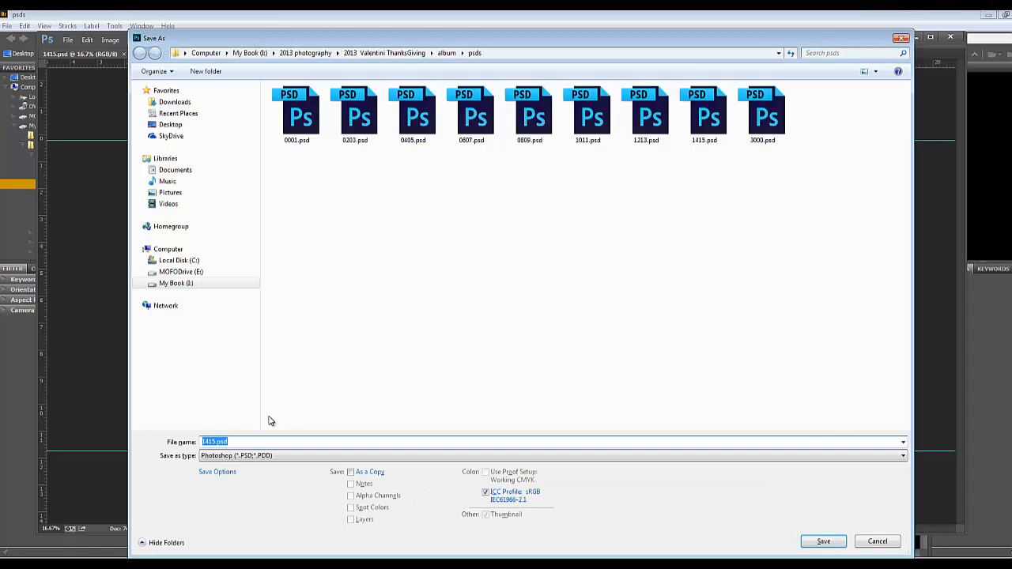
text(1617)
key(Return)
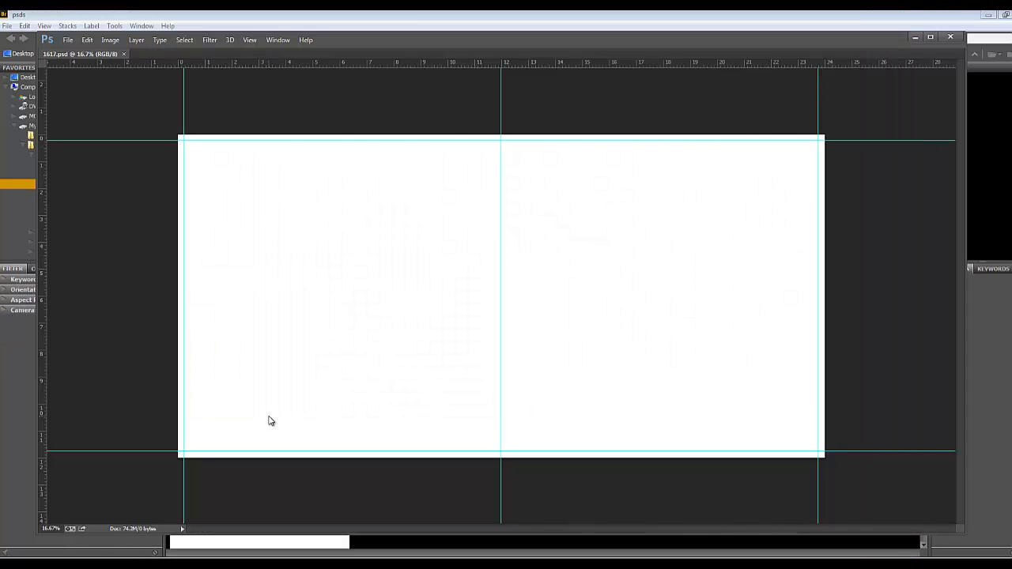
key(ctrl+shift+s)
text(1819)
key(Return)
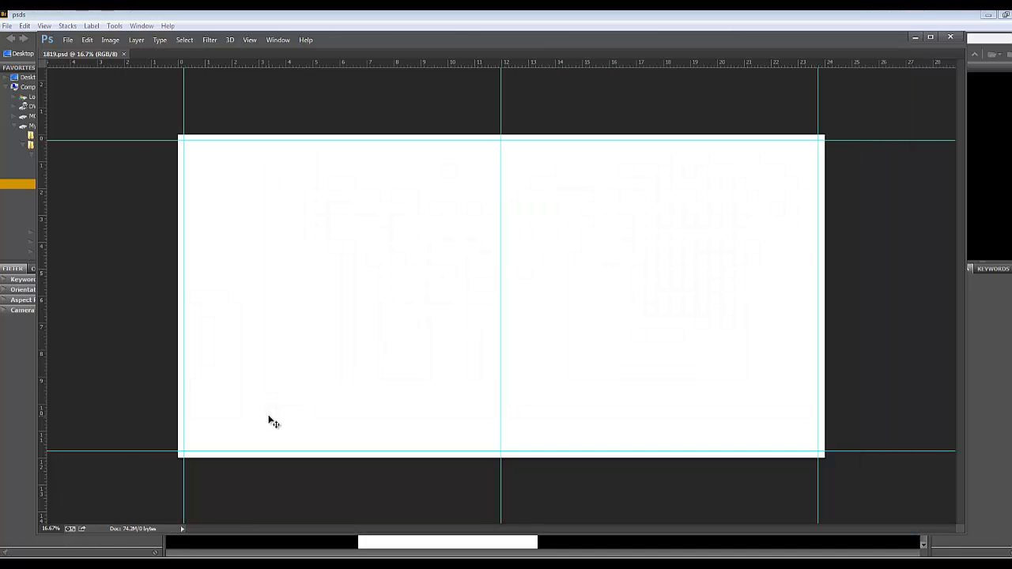
Save the blank spread in the psds folder under the names 2021 and 2223
key(ctrl+shift+s)
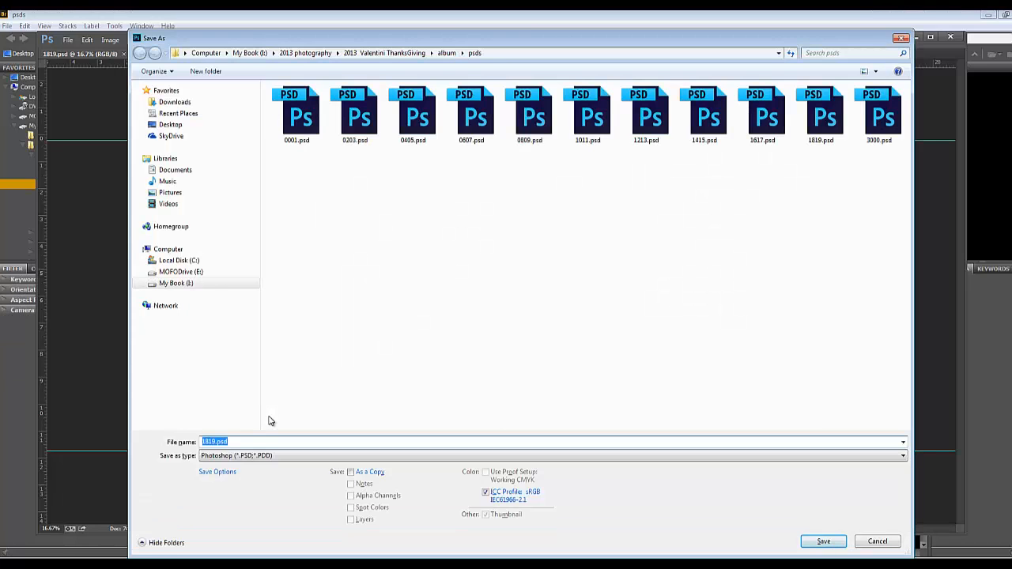
text(2021)
key(Return)
key(ctrl+shift+s)
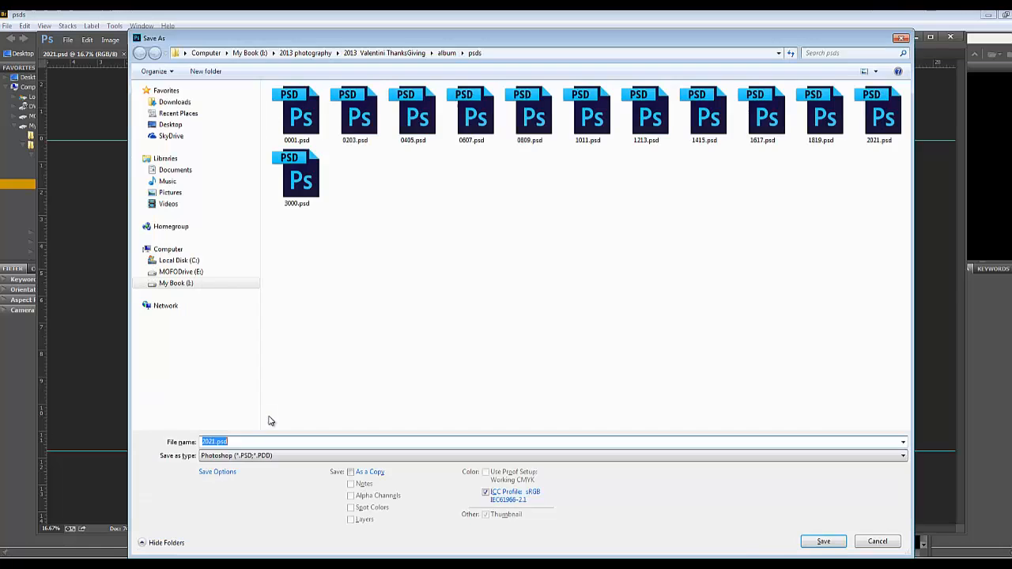
text(2223)
key(Return)
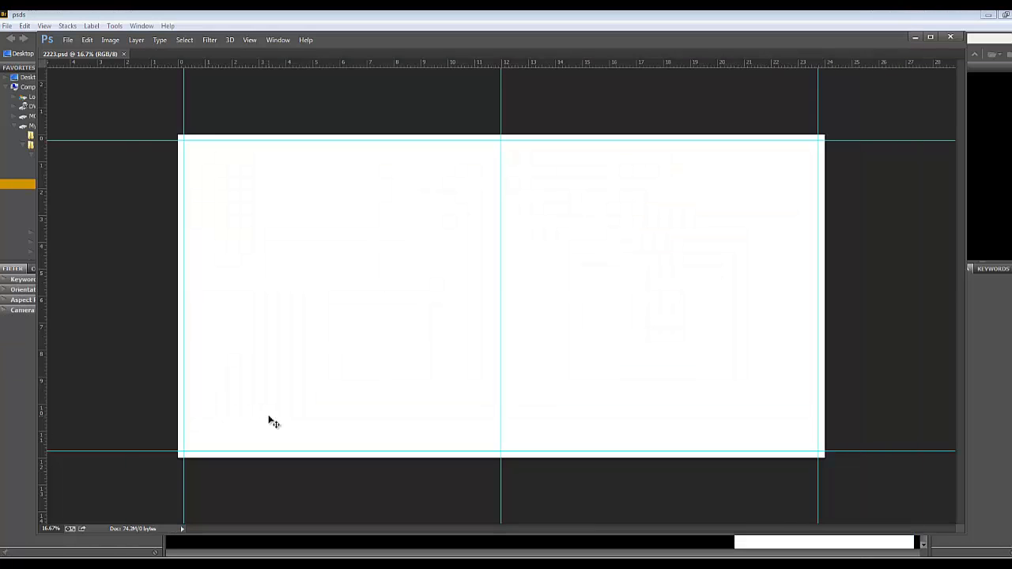
Save another copy of the blank spread in the psds folder, named 2425
key(ctrl+shift+s)
text(2425)
key(Return)
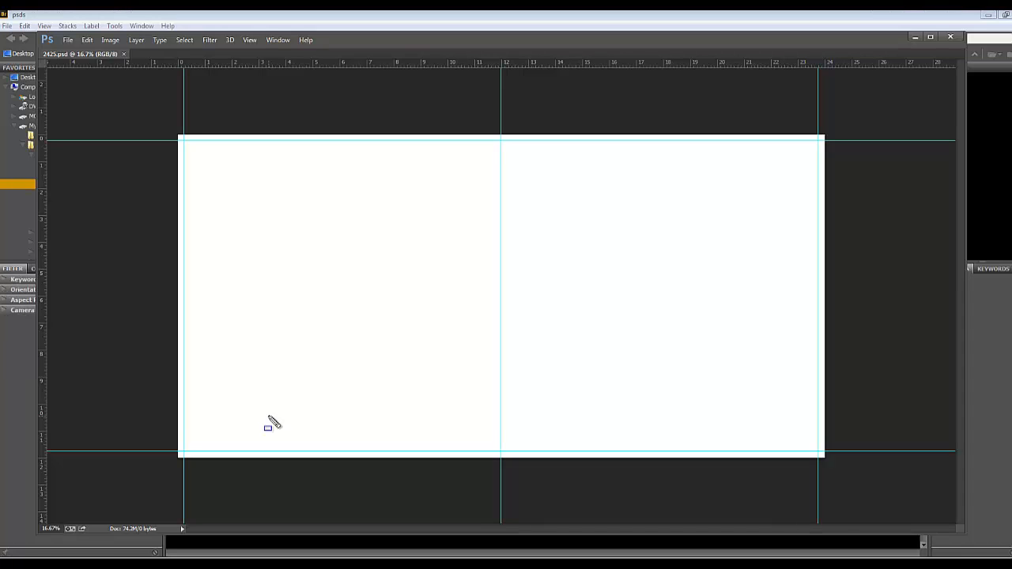
key(ctrl+shift+s)
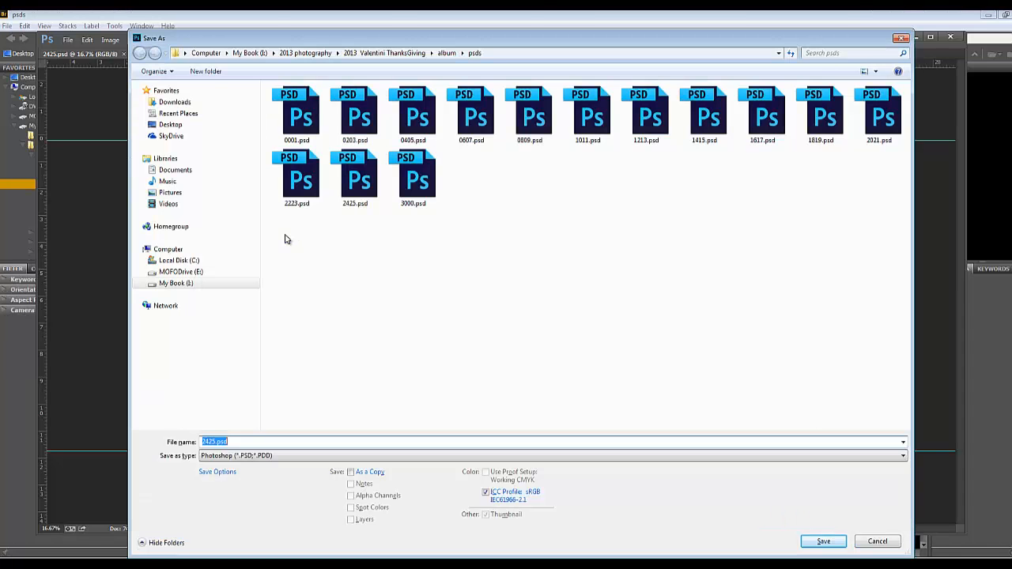
click(875, 543)
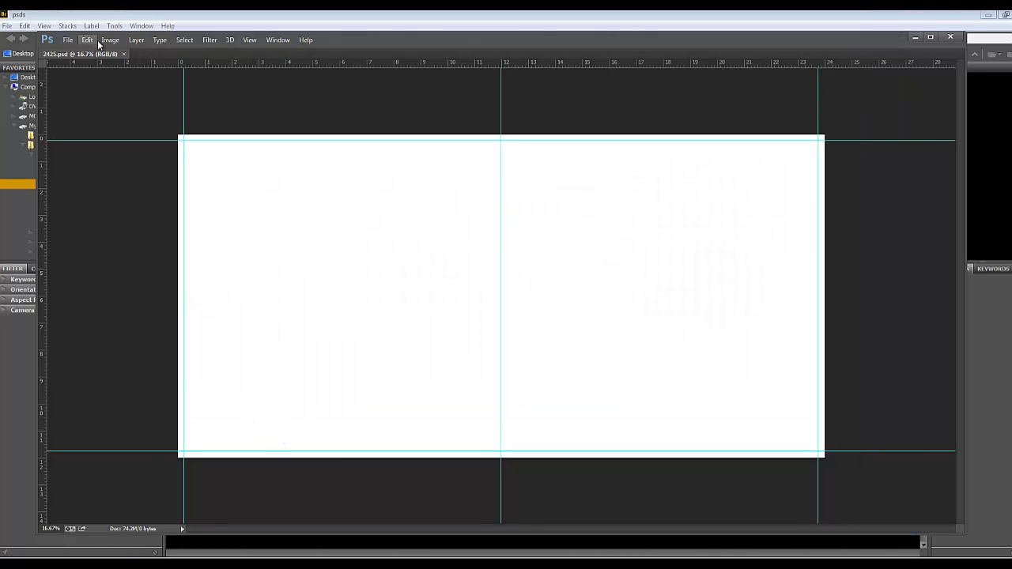
Save the last two copies of the blank spread in the psds folder as 2627 and 2829
drag(348, 40, 336, 43)
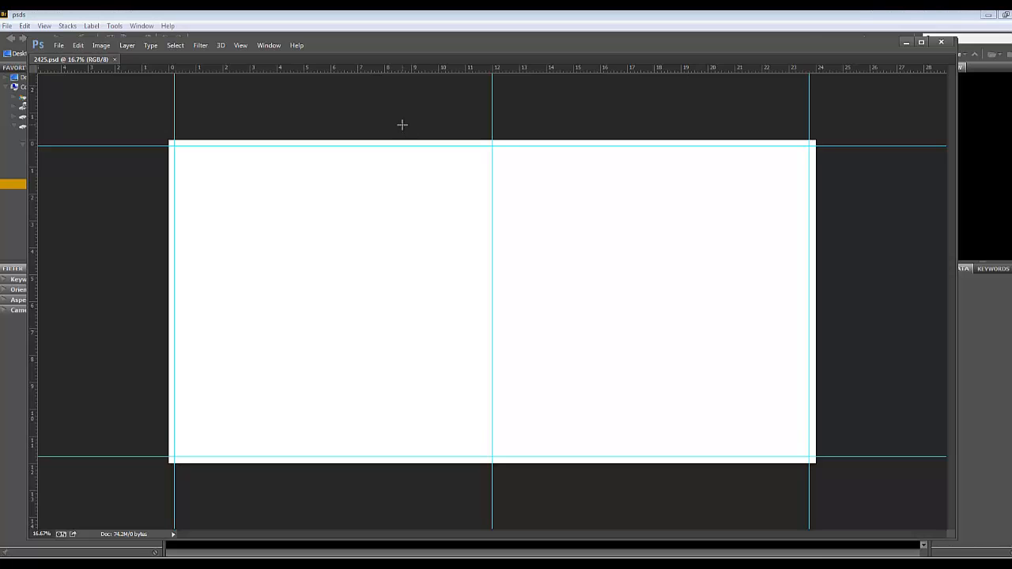
key(ctrl+shift+s)
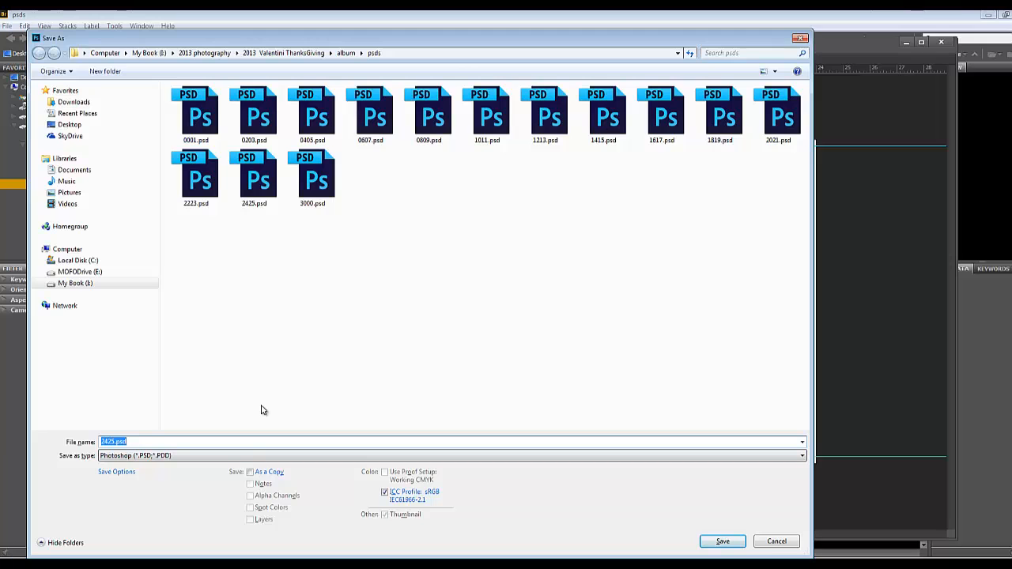
text(2627)
key(Return)
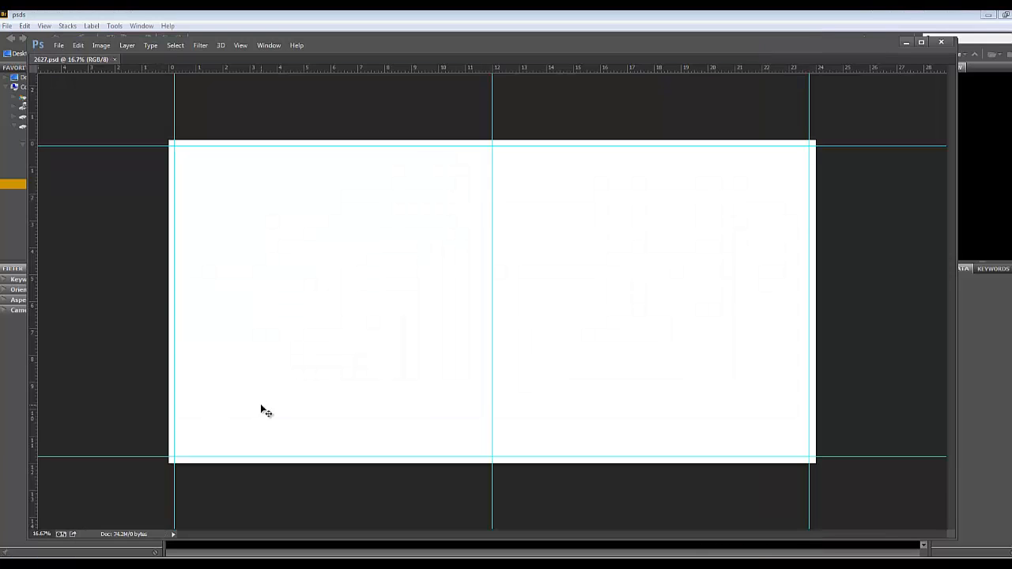
key(ctrl+shift+s)
text(2829)
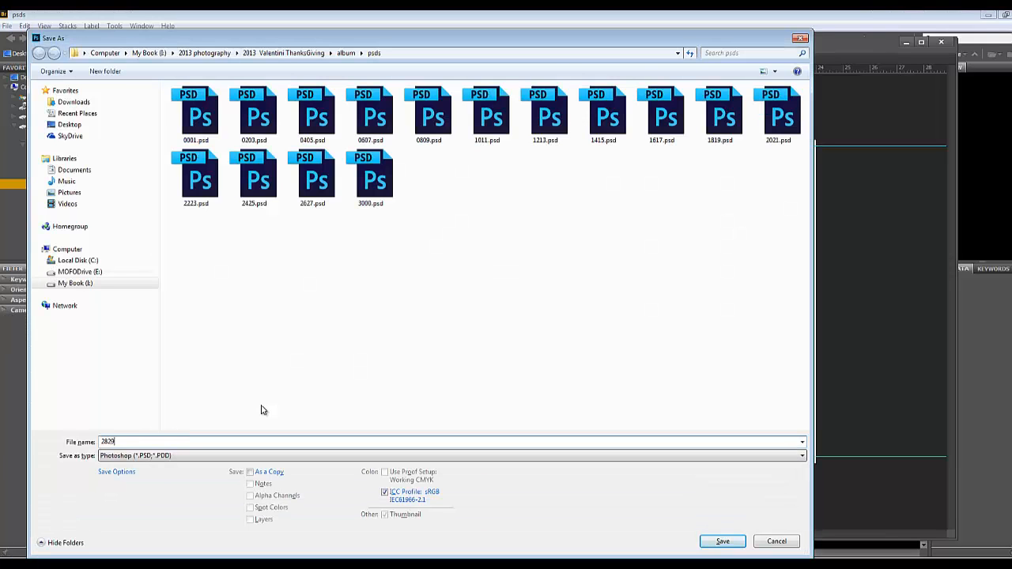
key(Return)
key(ctrl+shift+s)
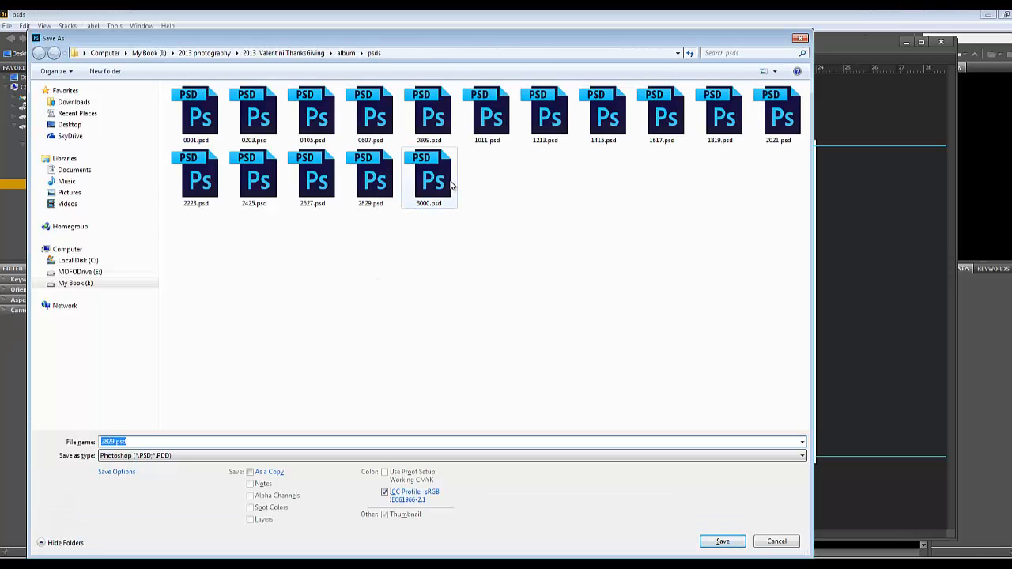
click(769, 544)
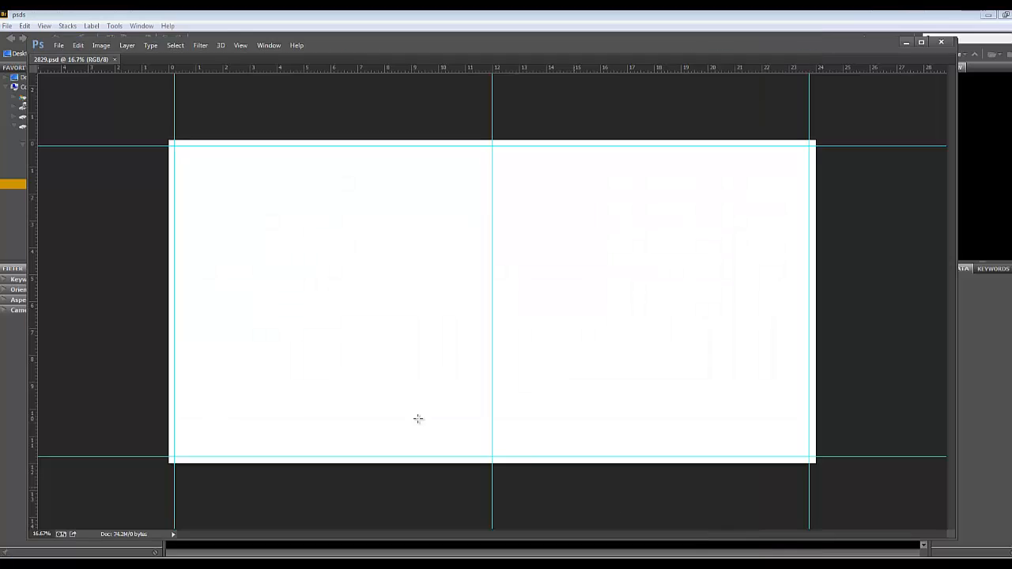
Switch to Bridge and check the psds folder with smaller thumbnails, comparing the first and last single pages and the spreads between them
key(alt+Tab)
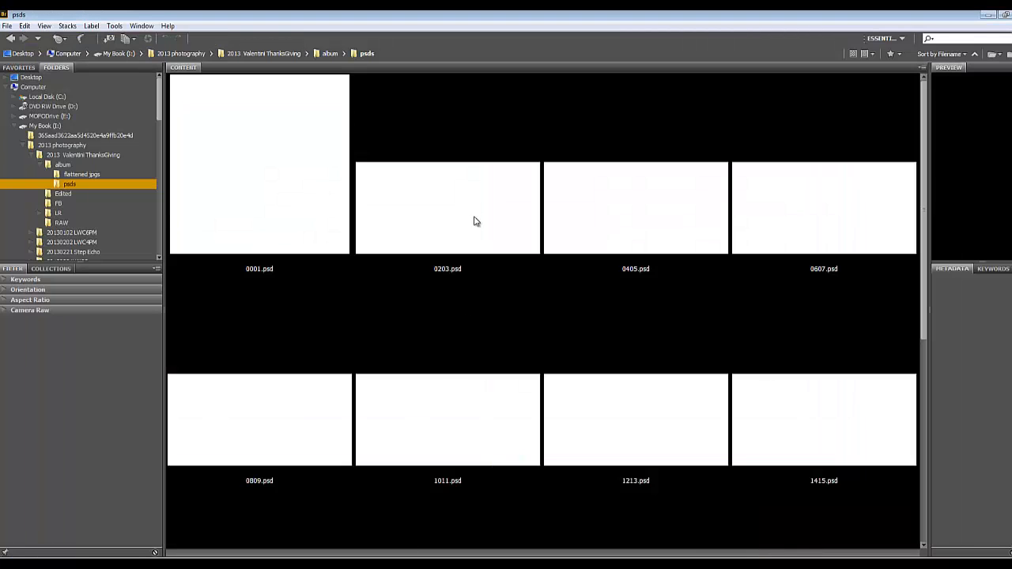
key(ctrl+minus)
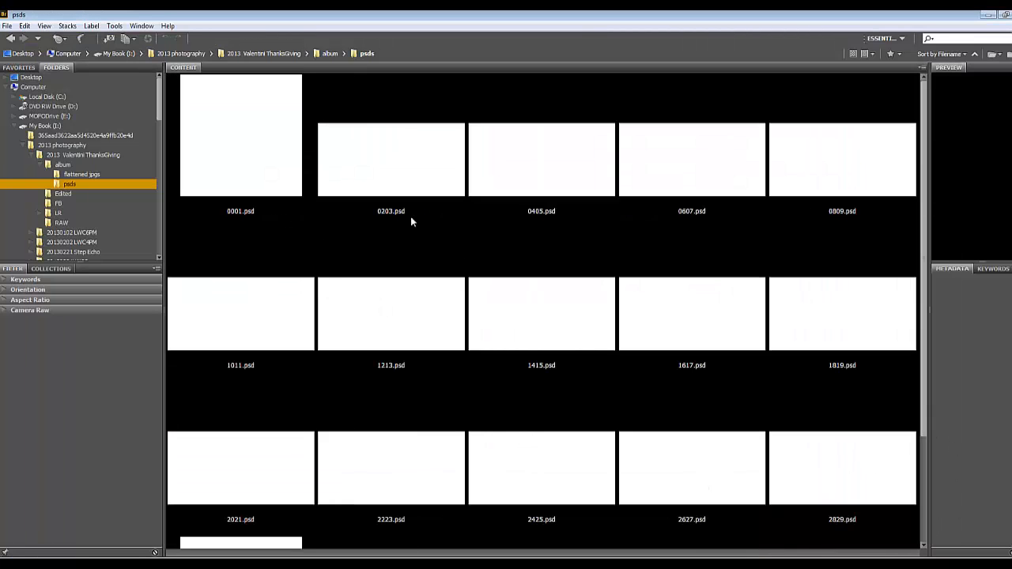
key(ctrl+minus)
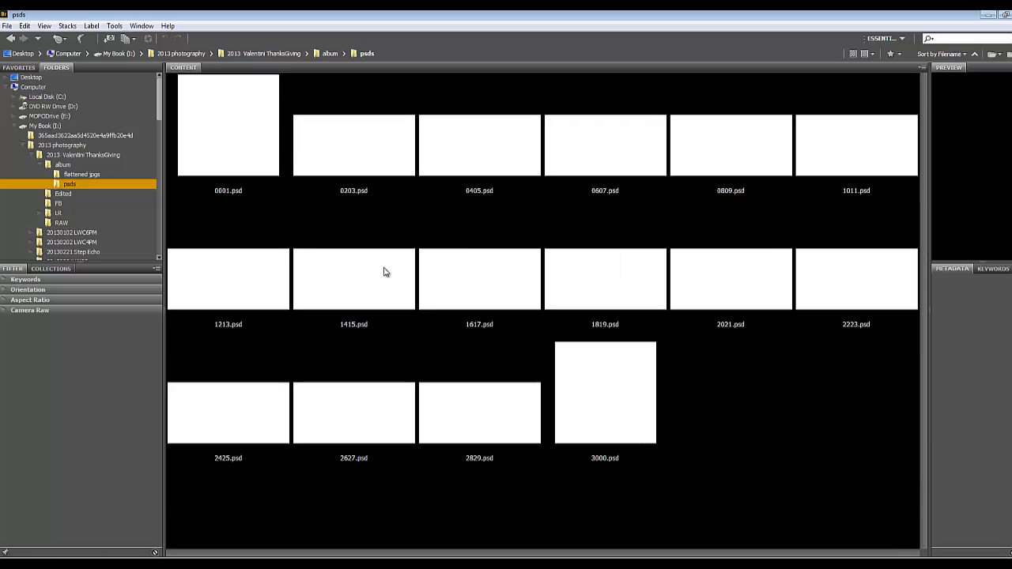
click(246, 151)
click(625, 399)
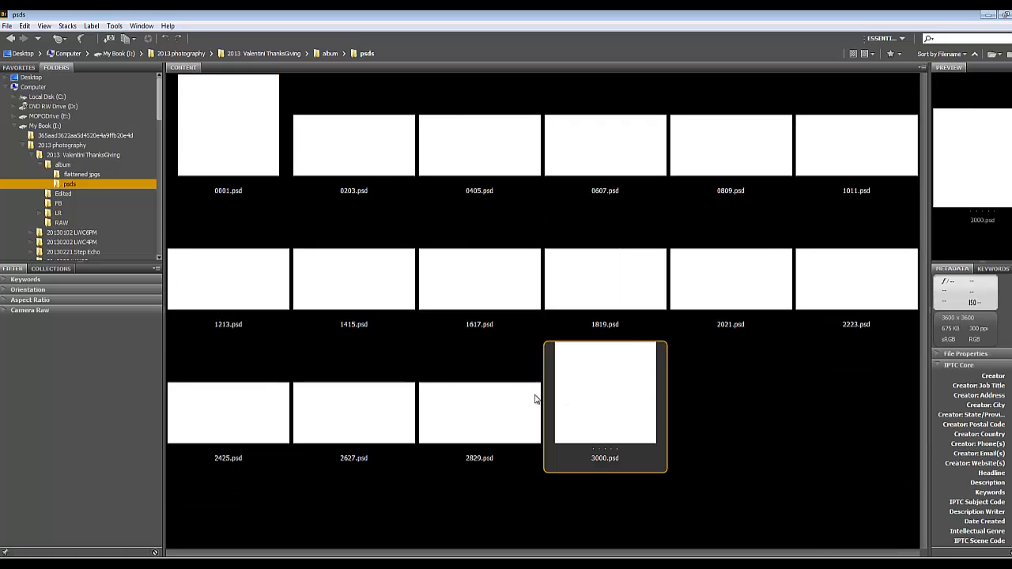
click(365, 166)
click(498, 425)
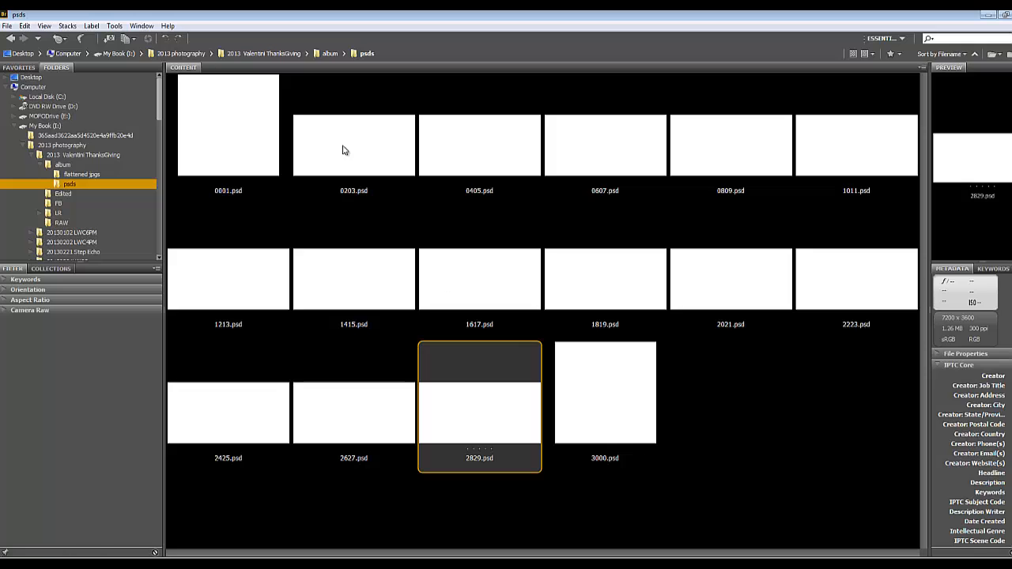
click(237, 151)
key(Right)
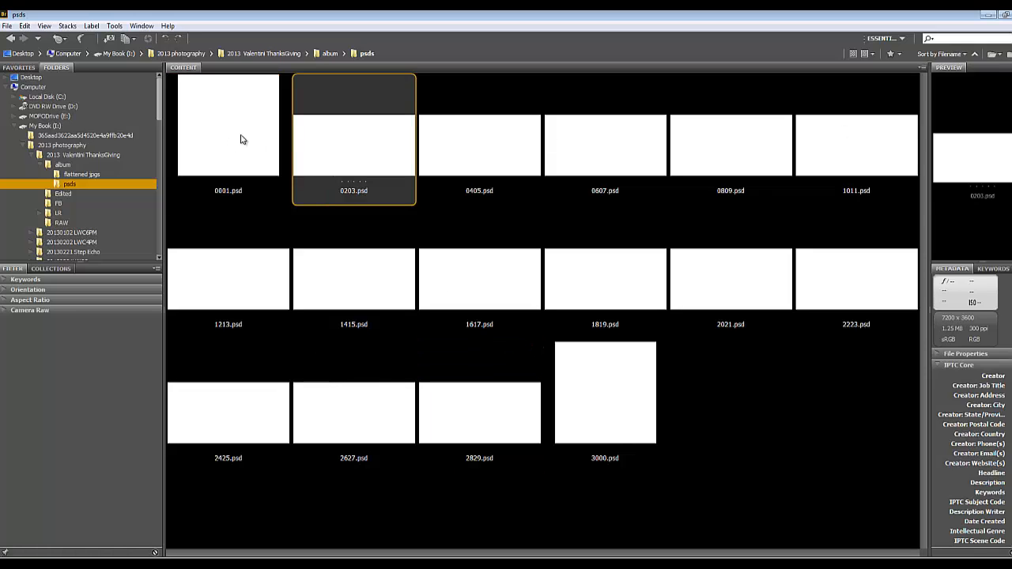
key(Left)
click(610, 408)
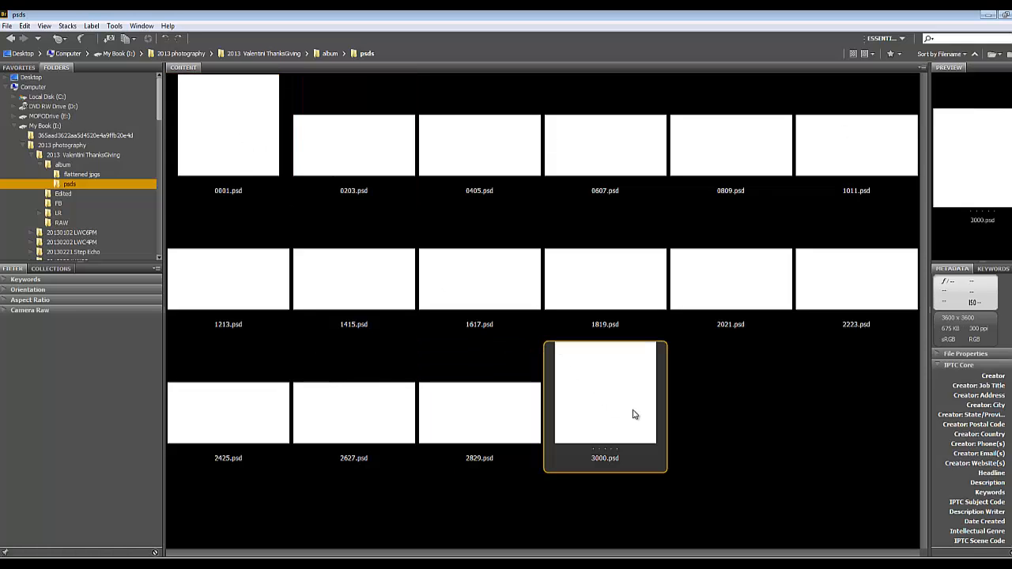
Open 0001.psd in Photoshop and close the 2829.psd document
double_click(240, 151)
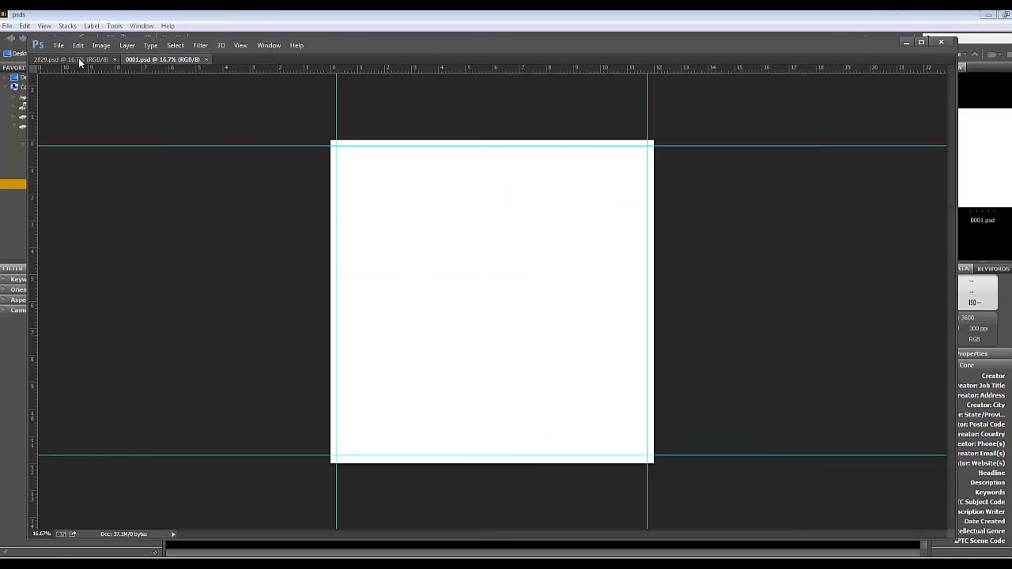
click(79, 60)
click(114, 59)
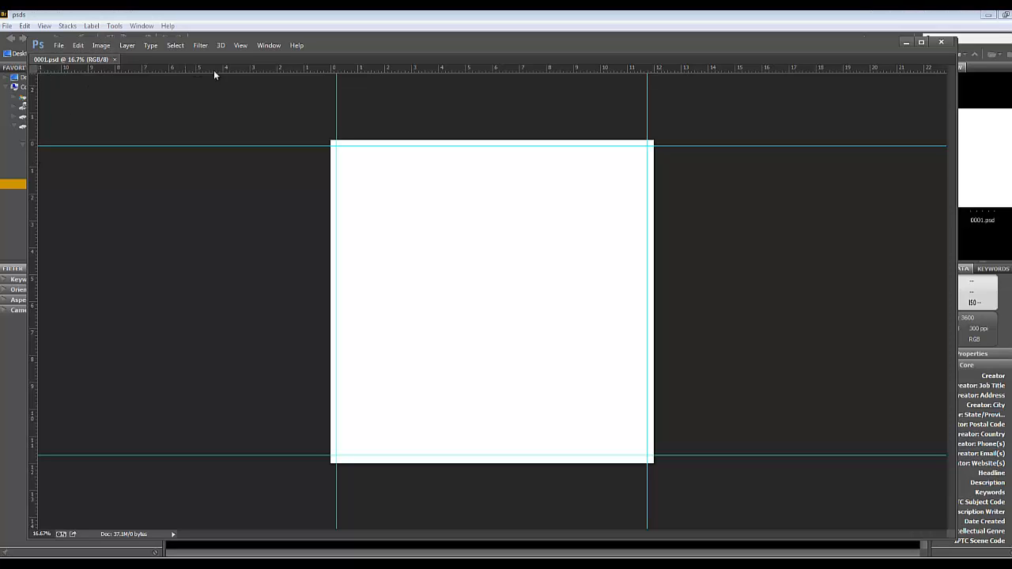
Reset the Default workspace and bring the Layers panel fully into view
click(269, 45)
mouse_move(280, 73)
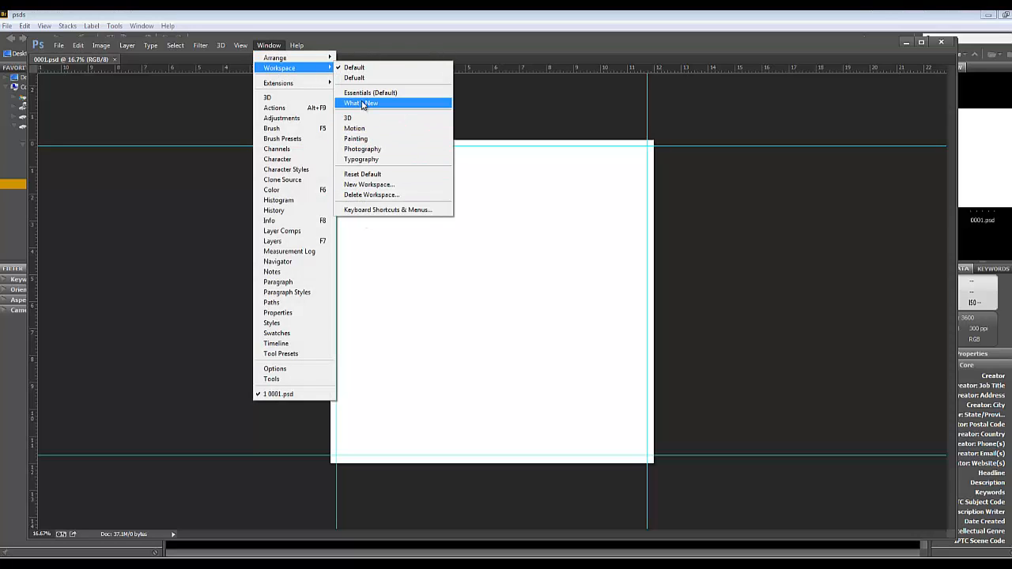
click(365, 176)
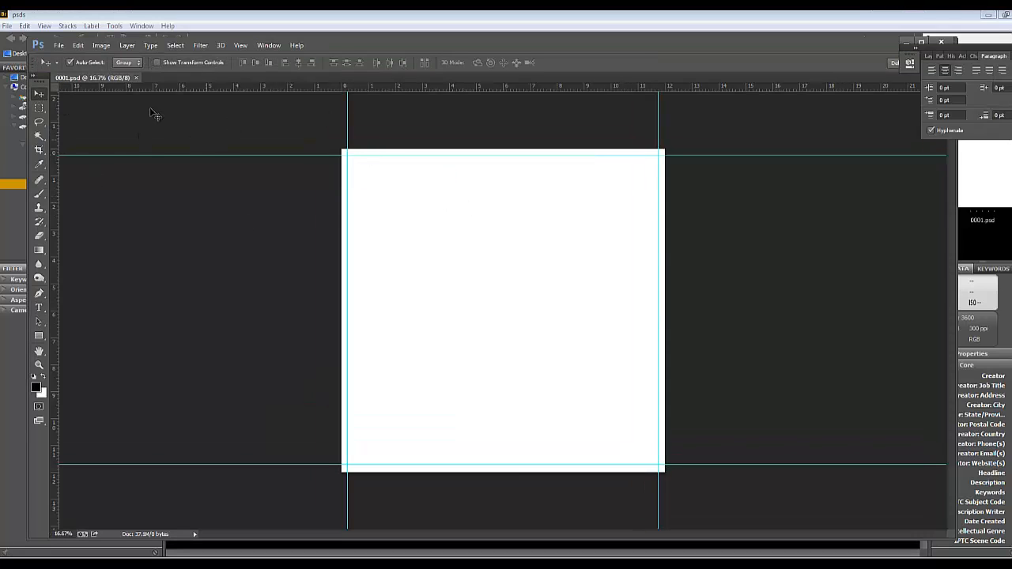
drag(930, 47, 898, 56)
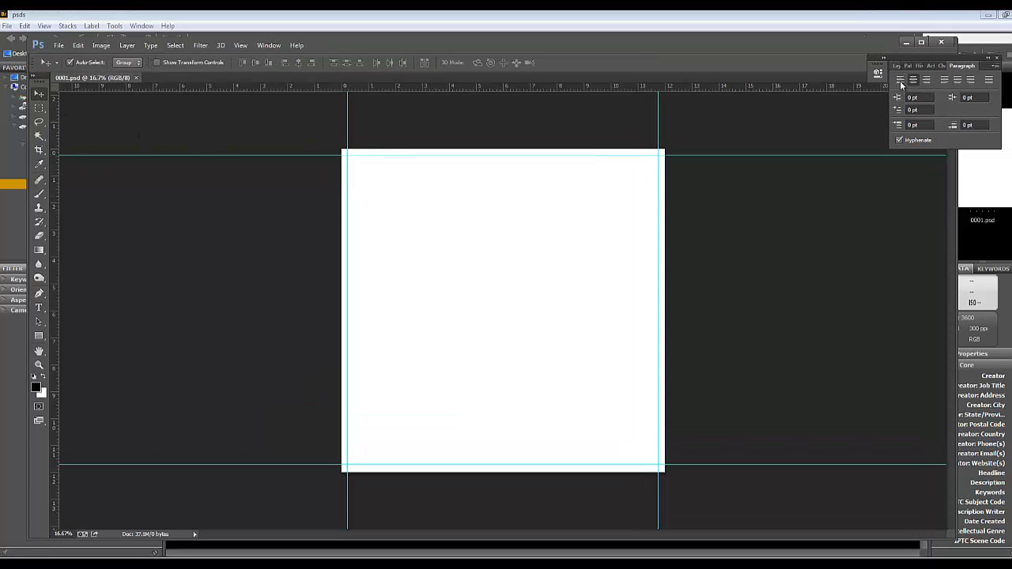
click(897, 66)
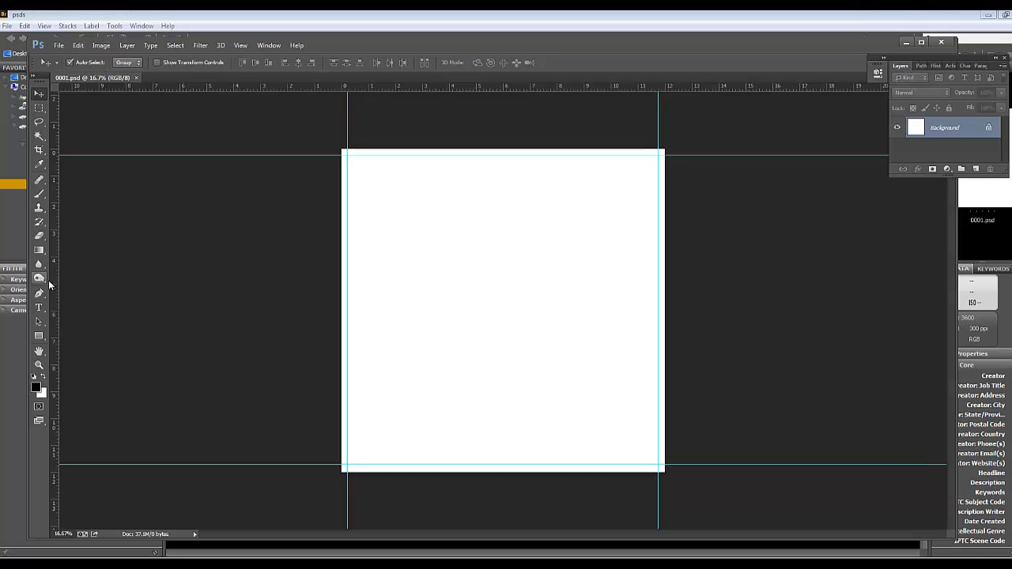
Add a 12 pt Century Gothic title to the page, reading the family's surname followed by "Famil Cottage"
click(39, 307)
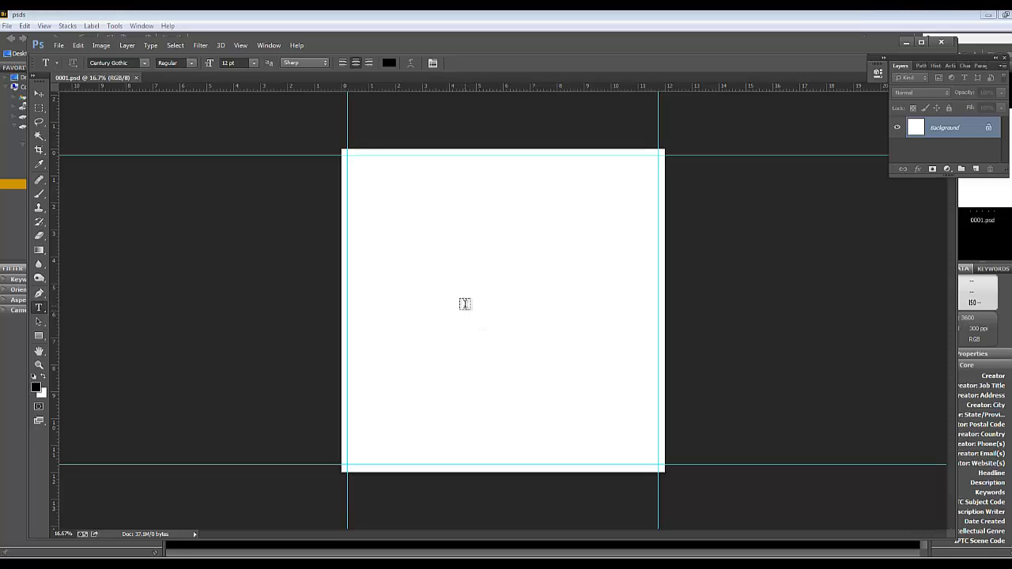
click(429, 311)
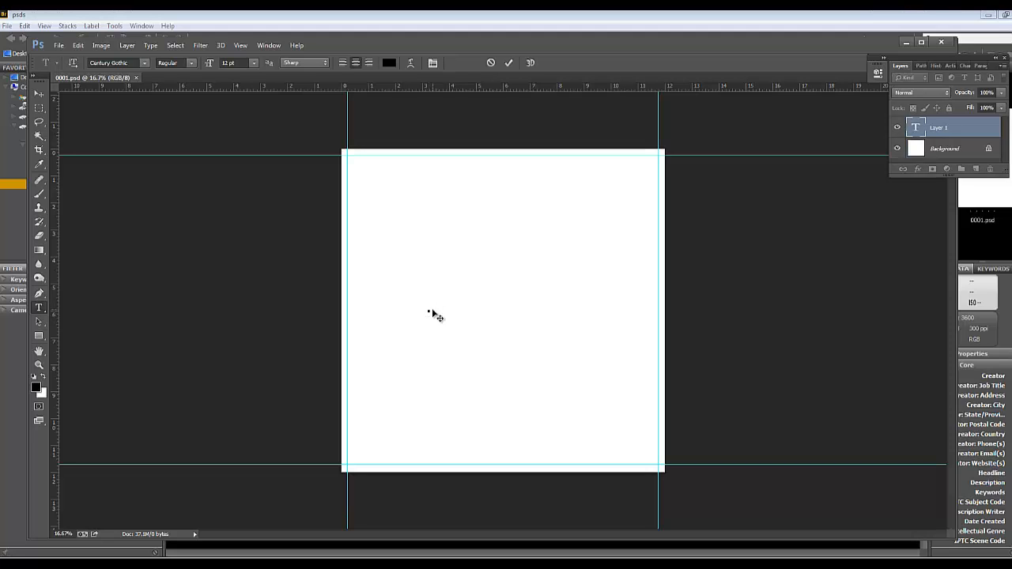
text(w)
text(alenti)
text(ni Farm Cottage)
click(40, 95)
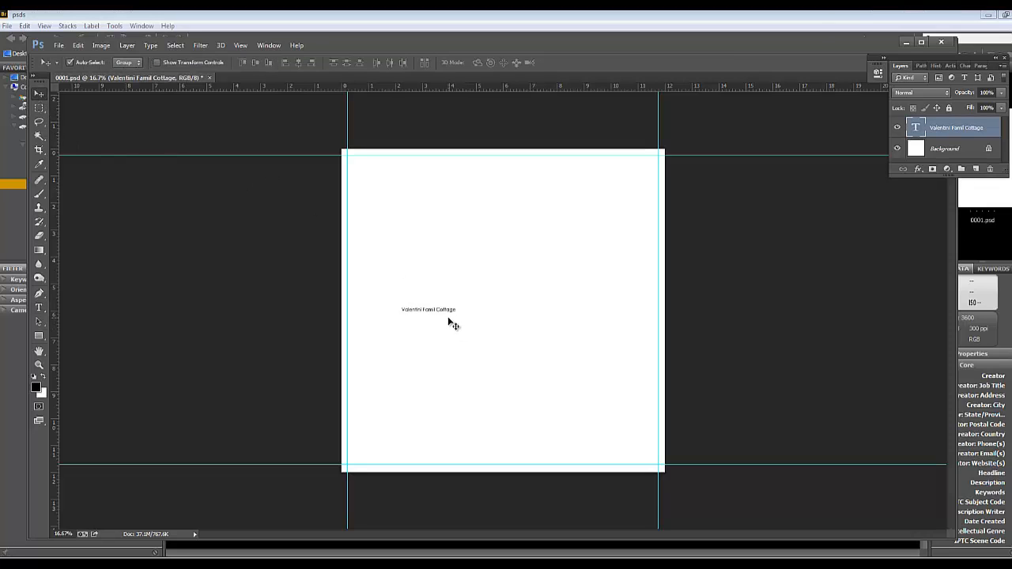
Enlarge the title text with Free Transform to about 45 pt, spanning the middle of the page
key(ctrl+t)
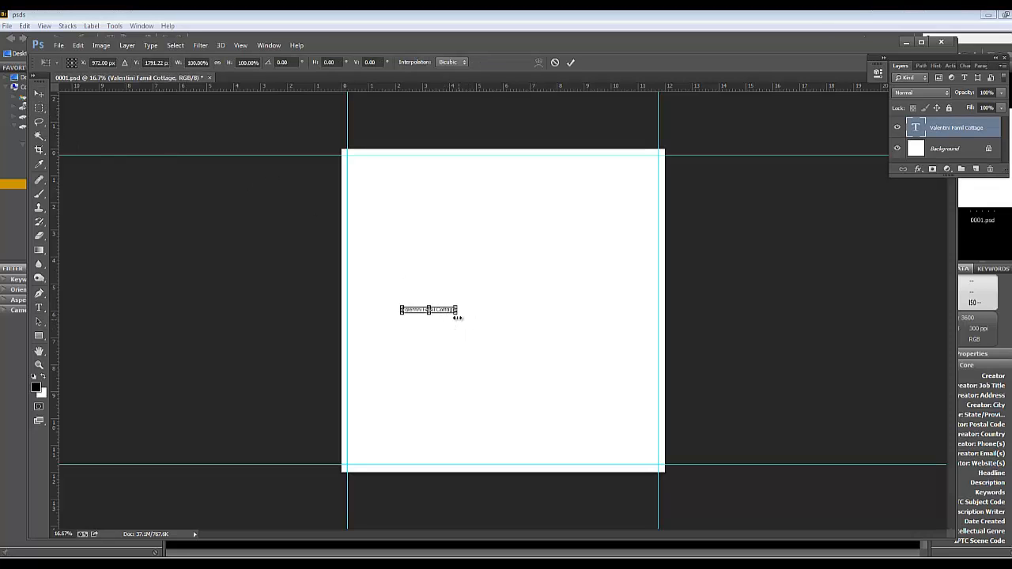
drag(456, 316, 598, 381)
key(Return)
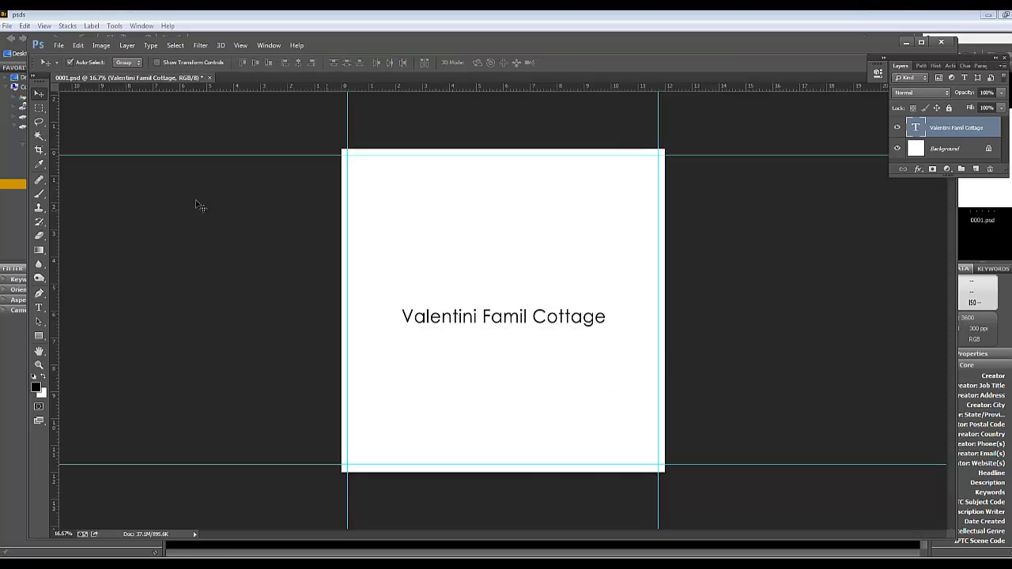
Correct "Famil" to "Family" in the page title
click(38, 306)
click(527, 316)
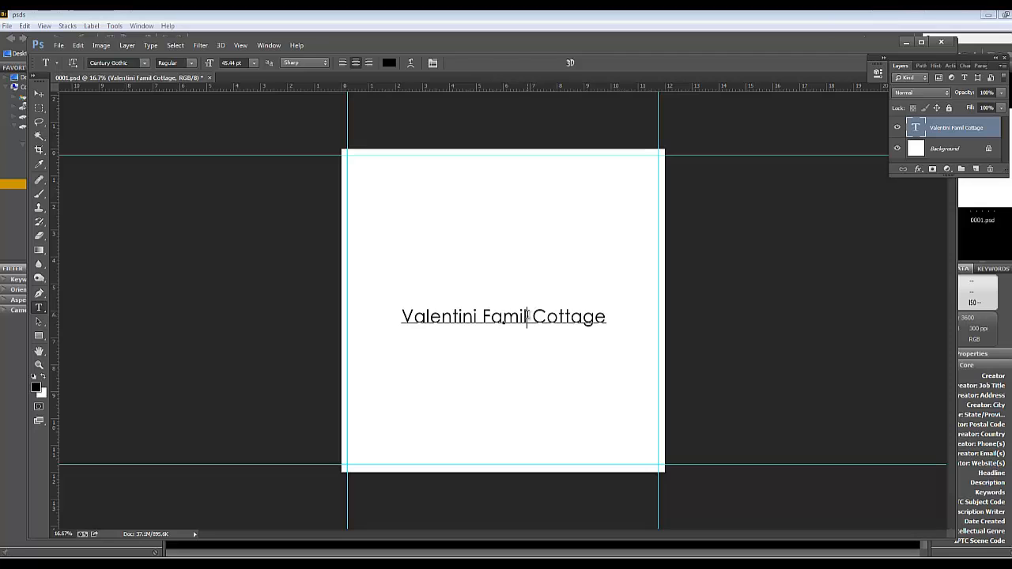
text(y)
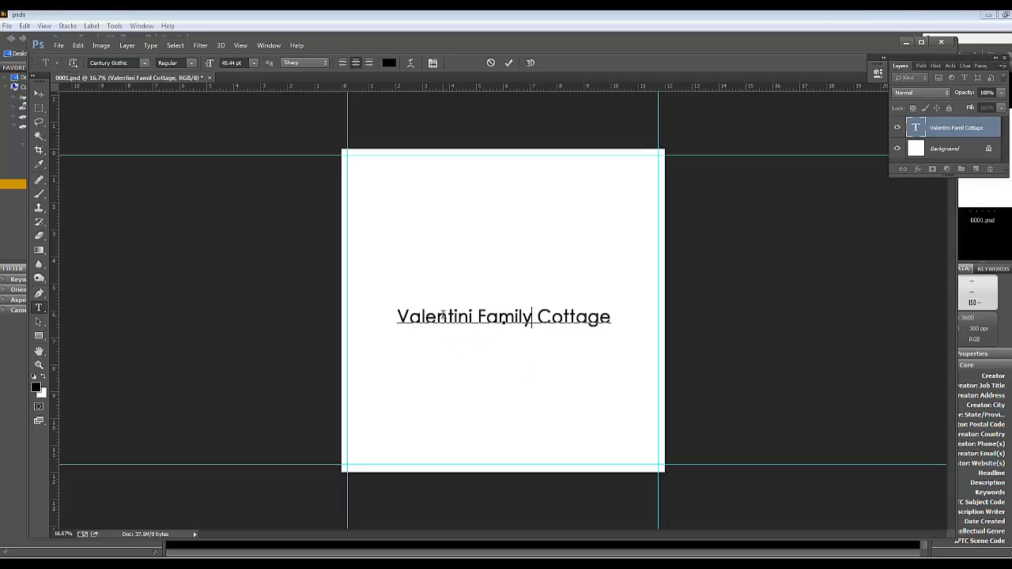
click(35, 94)
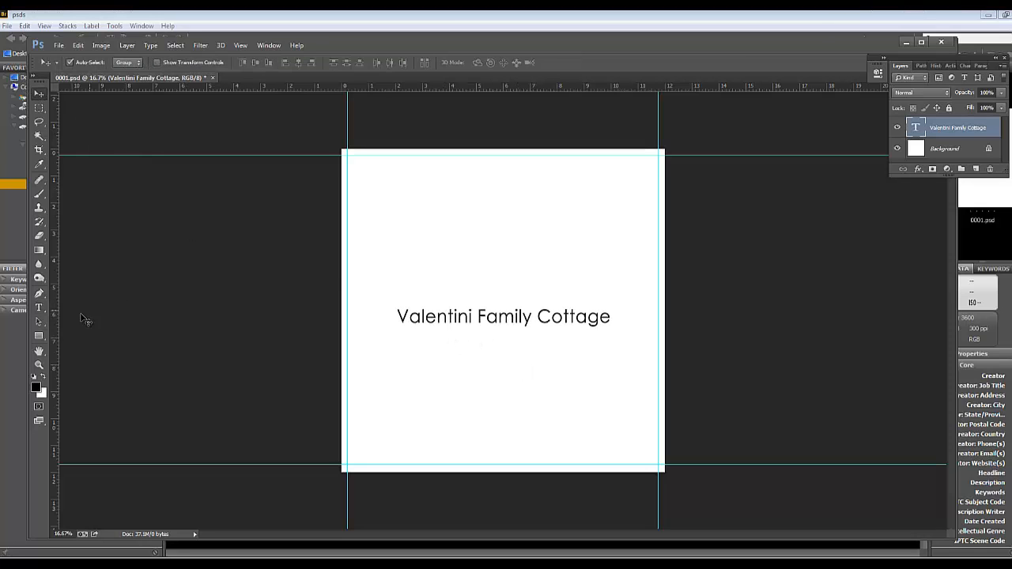
Add 2013 in 12 pt Century Gothic to the page and enlarge it with Free Transform to about half the title's width
click(37, 308)
click(459, 412)
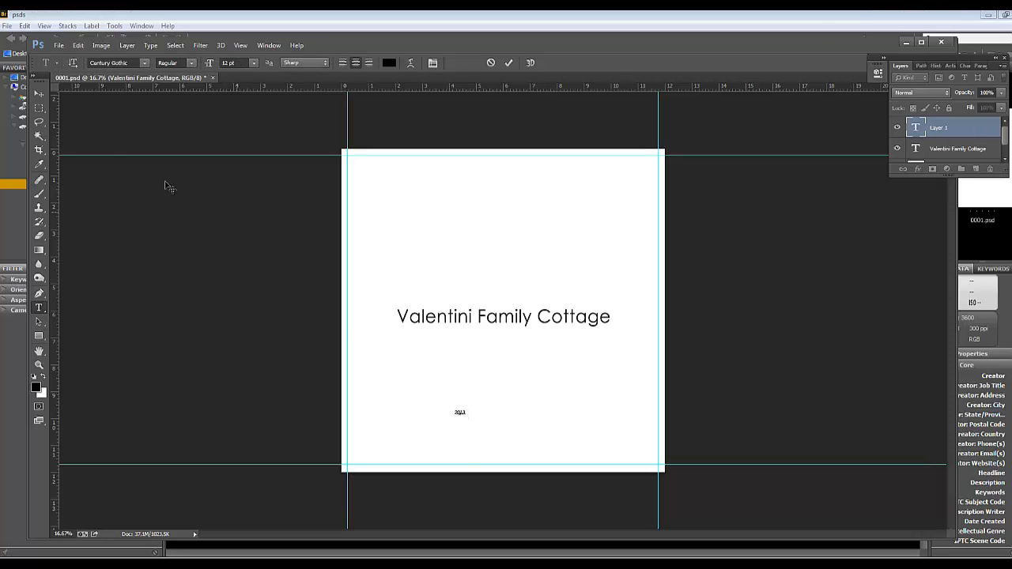
click(38, 94)
key(ctrl+t)
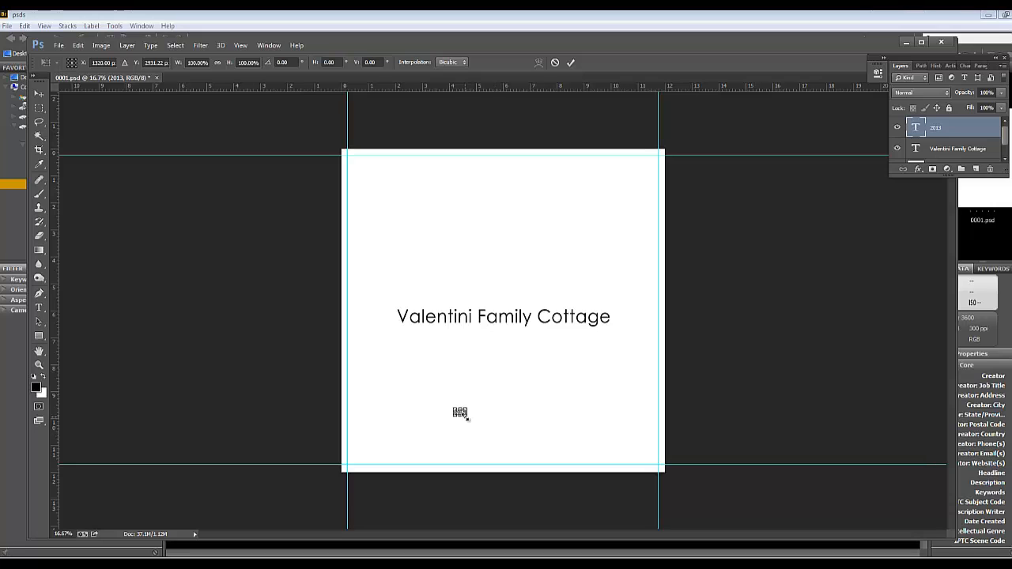
drag(467, 418, 570, 470)
drag(503, 433, 501, 284)
key(Return)
Arrange the title directly above 2013, with both centred horizontally around the middle of the page
click(497, 315)
drag(505, 366, 496, 335)
drag(498, 293, 499, 301)
drag(503, 339, 498, 347)
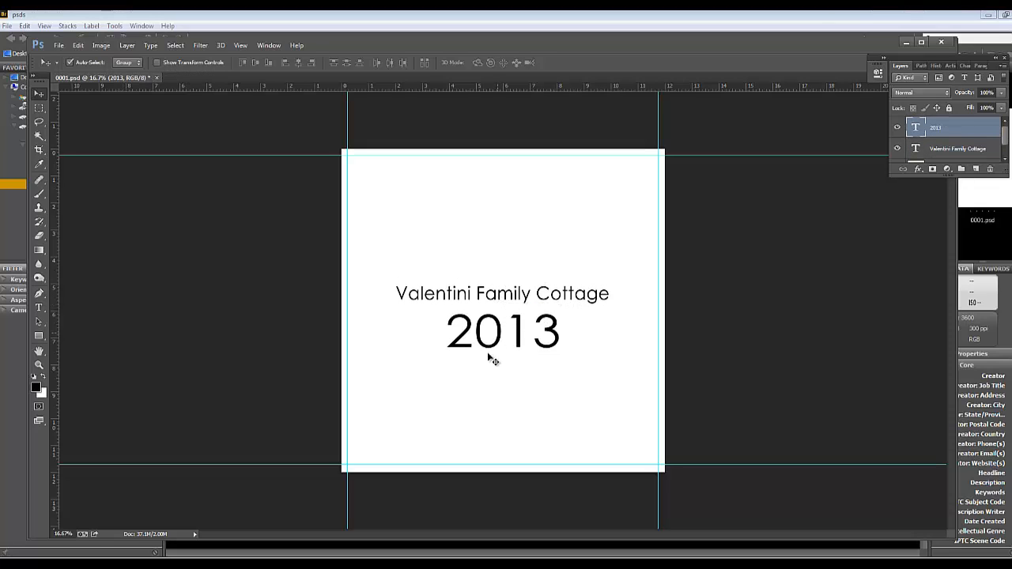
drag(497, 296, 496, 290)
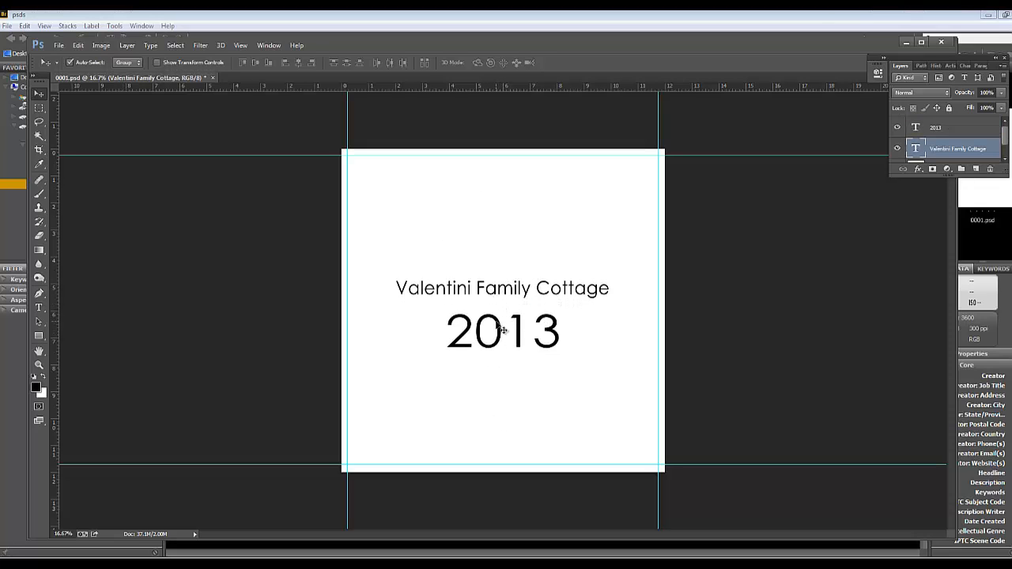
drag(501, 327, 501, 323)
click(499, 291)
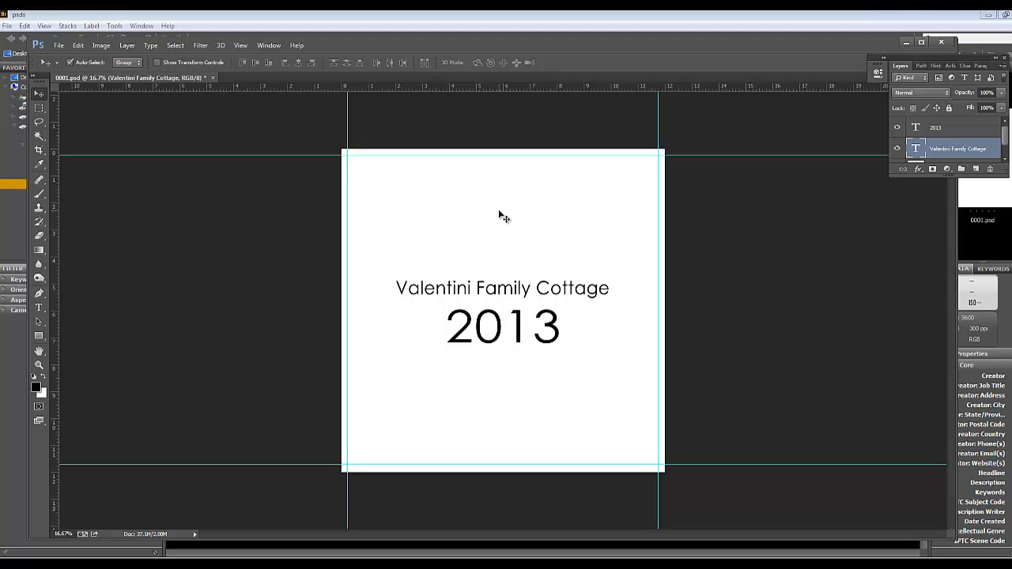
Change the font of the family cottage title to Edwardian Script
click(39, 308)
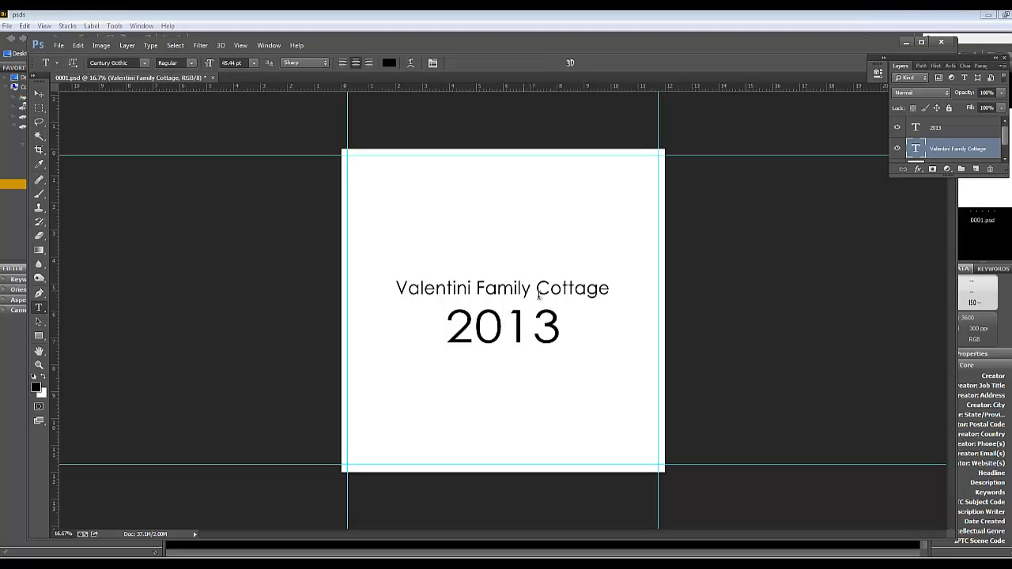
click(494, 289)
triple_click(494, 289)
click(110, 64)
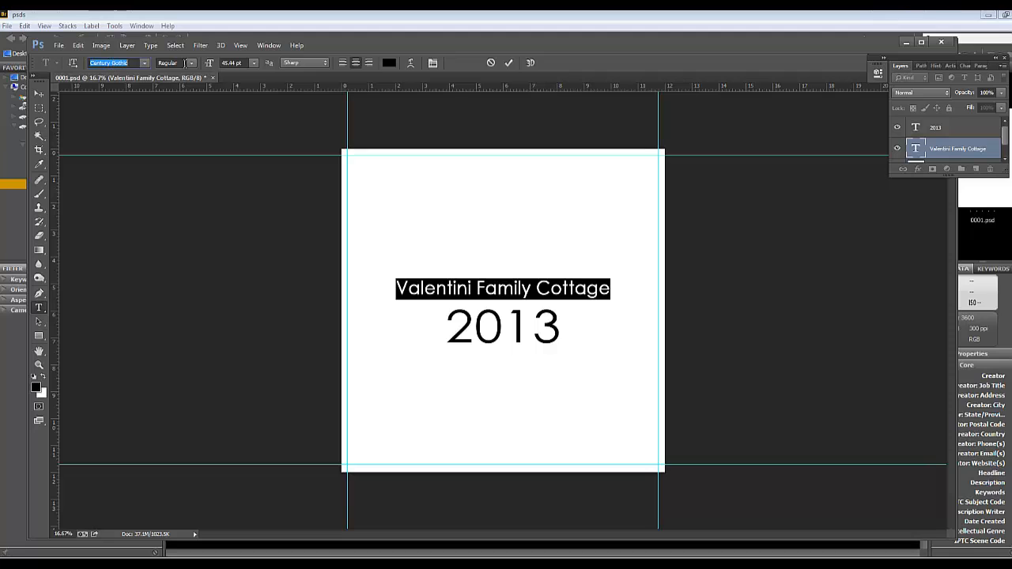
text(Edwardian Scrip...)
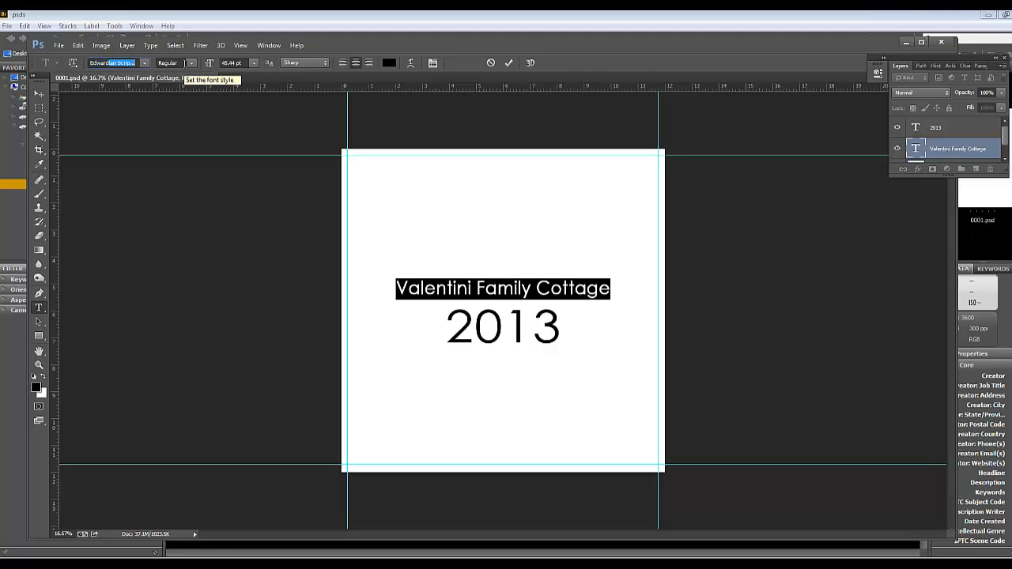
key(Return)
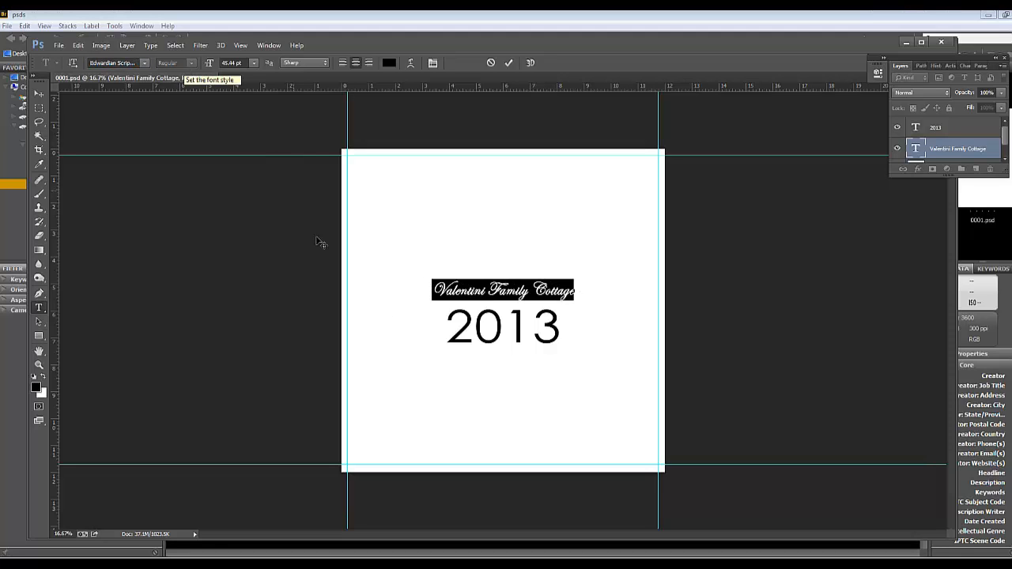
Scale the script title up to about 142% around its centre with Free Transform
click(39, 94)
key(ctrl+t)
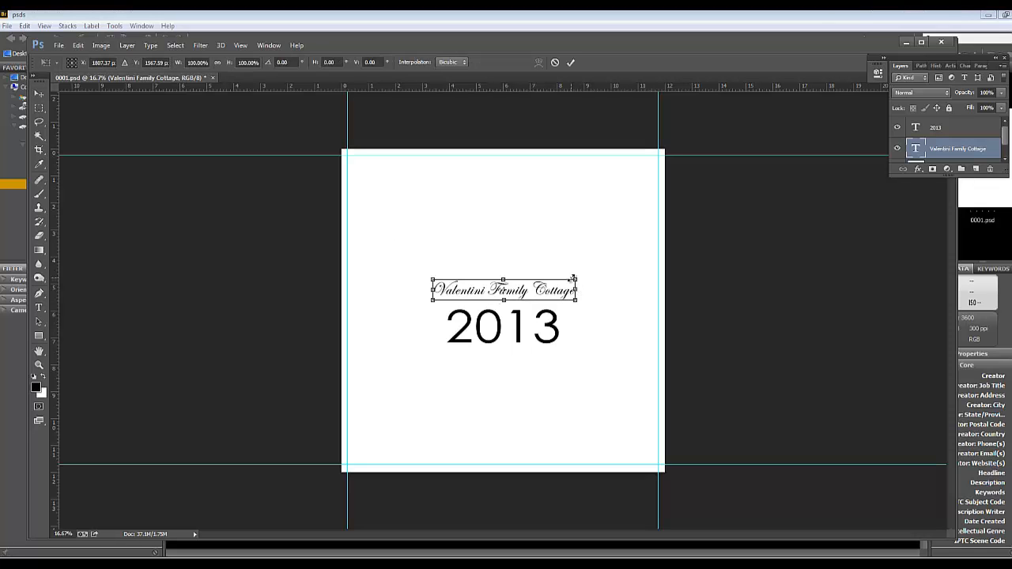
drag(572, 282, 601, 253)
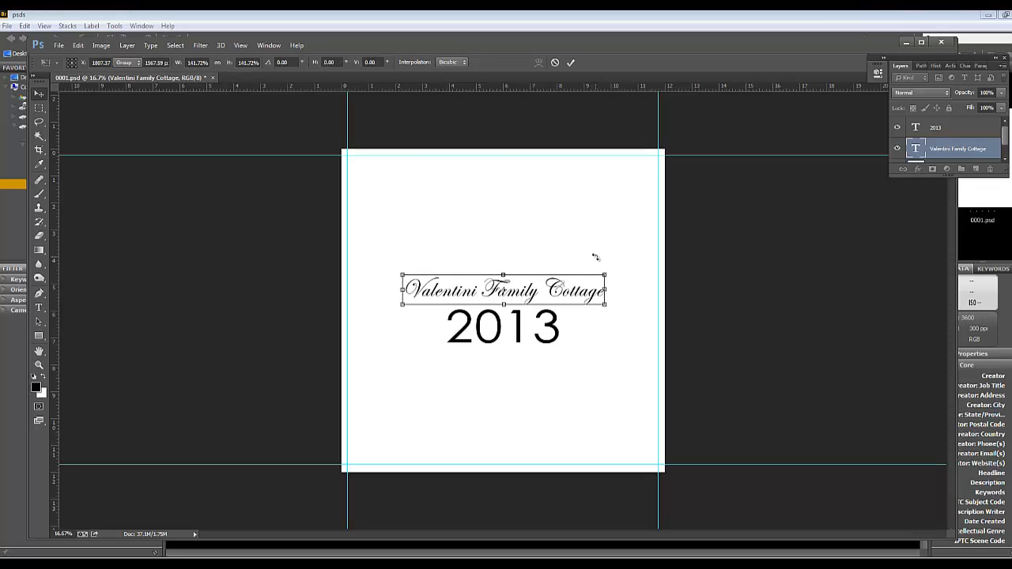
key(Return)
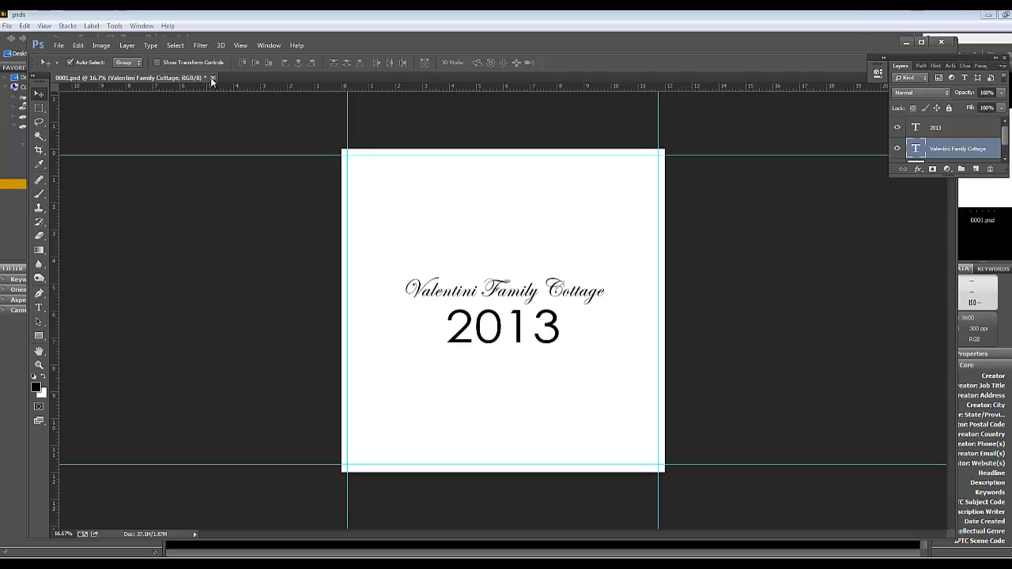
Close the title page 0001.psd, saving its changes with Maximize Compatibility on
click(212, 78)
click(451, 235)
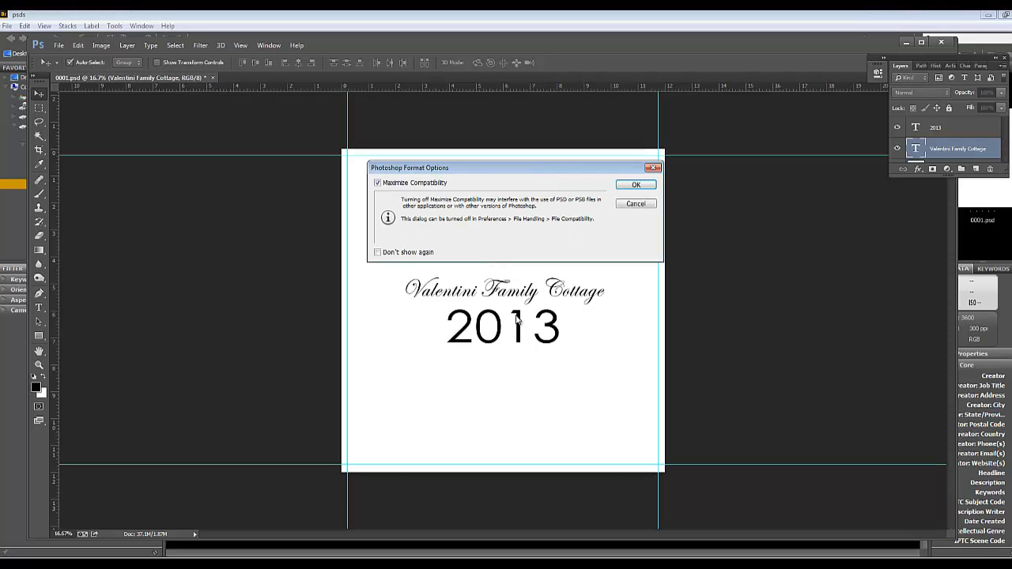
click(637, 185)
Switch to Bridge and open the blank last page 3000.psd from the psds folder
click(429, 549)
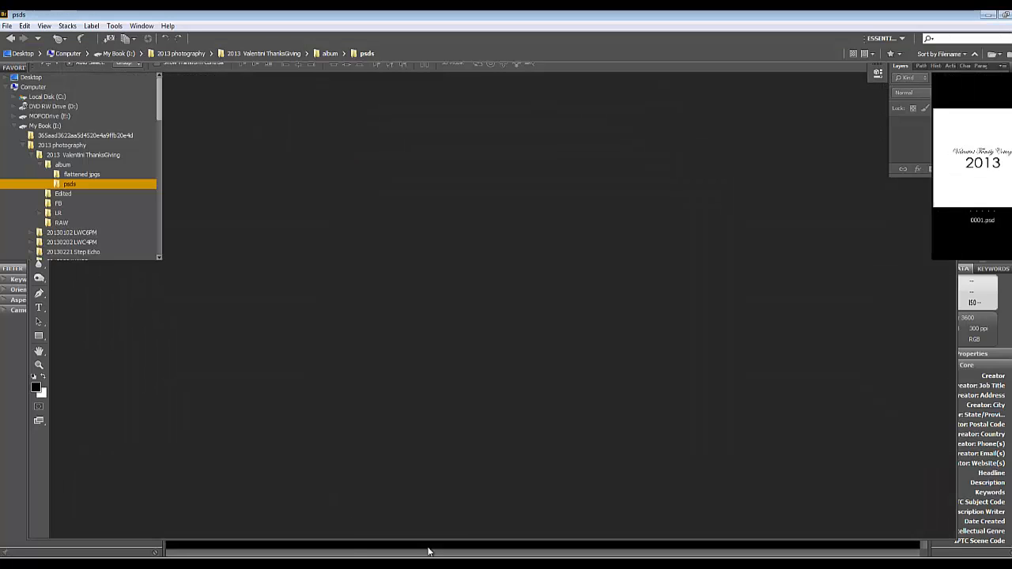
click(386, 180)
click(611, 411)
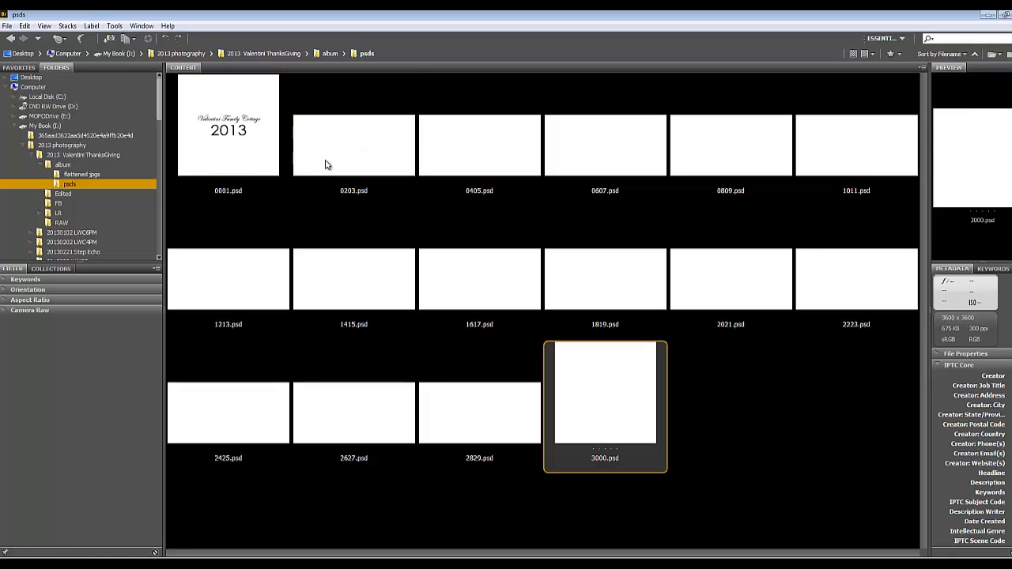
click(327, 163)
click(605, 400)
double_click(598, 404)
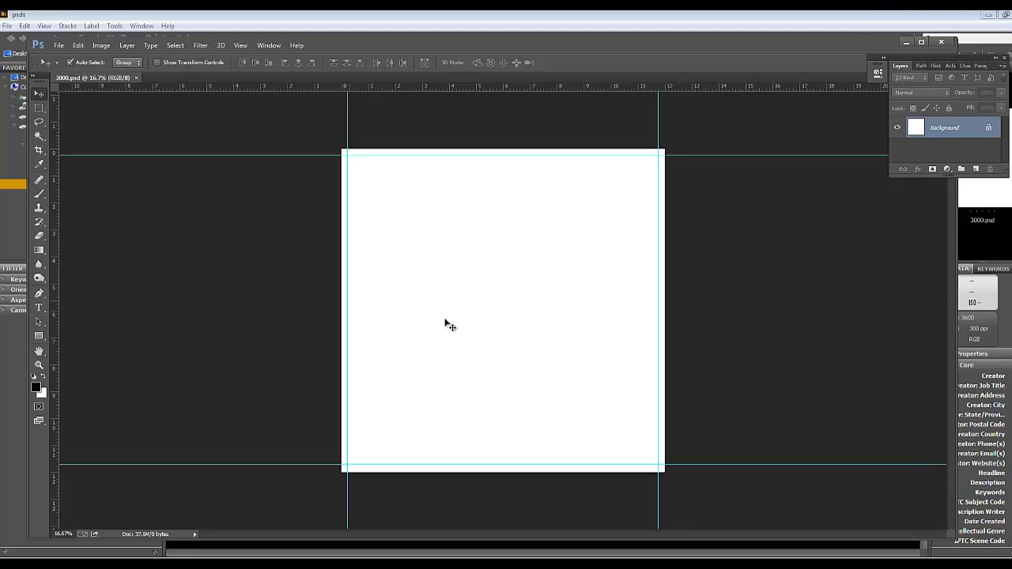
Add the photographer's name to the last page as 12 pt Edwardian Script text
click(37, 308)
click(451, 334)
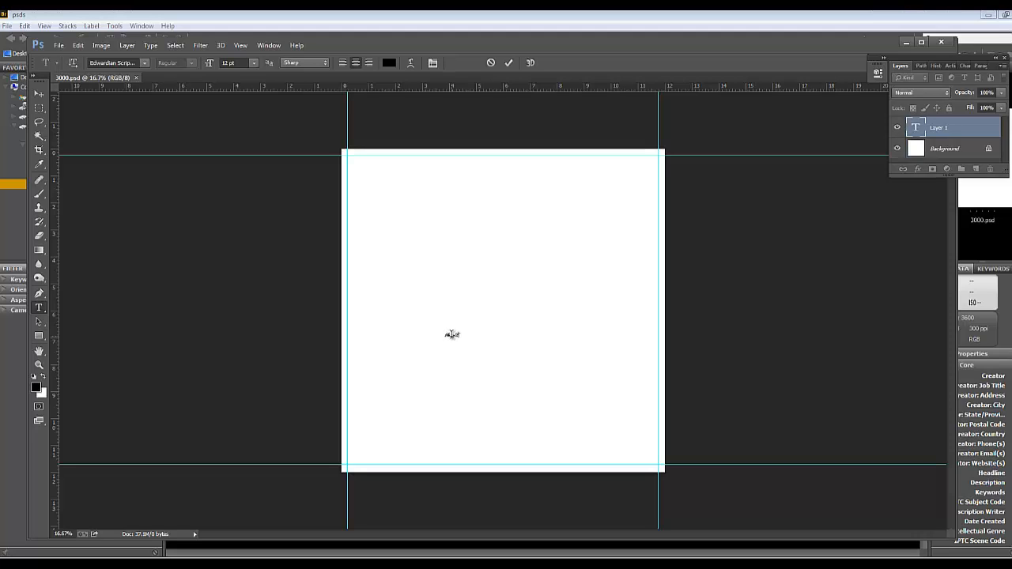
key(ctrl+a)
click(226, 62)
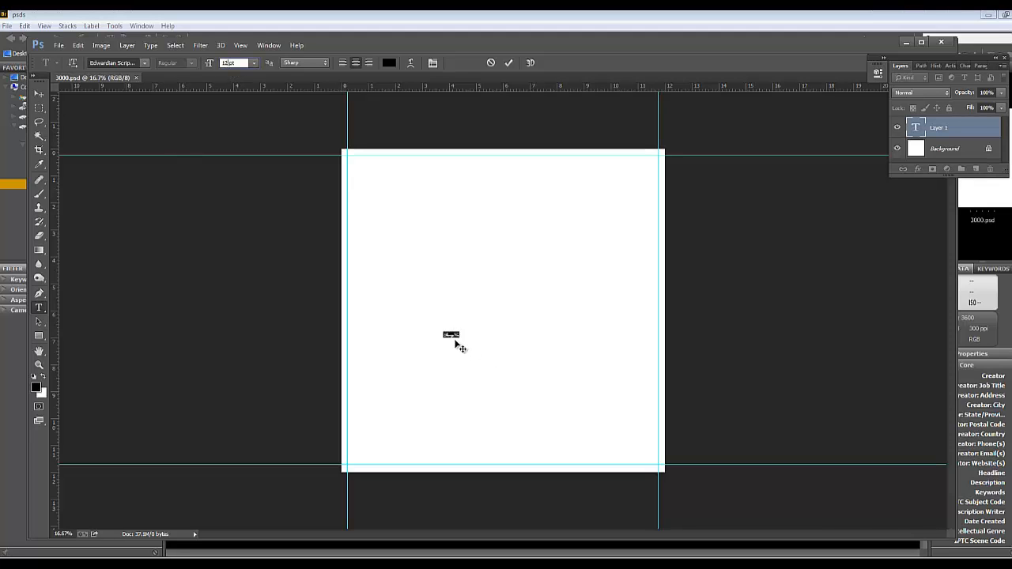
Enlarge the photographer's name to about 962% with Free Transform and move it slightly above the page's middle
click(38, 94)
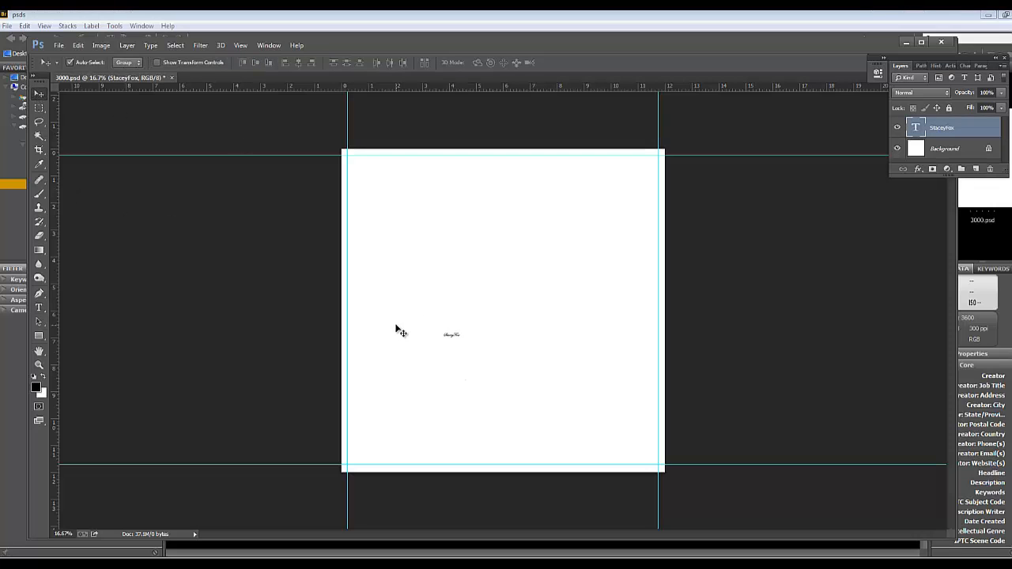
key(ctrl+t)
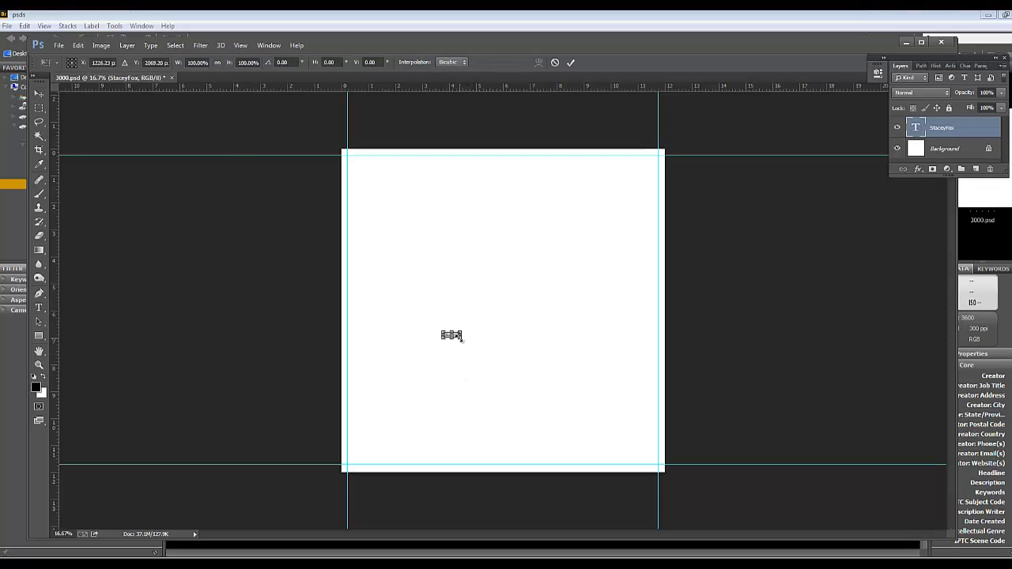
drag(461, 337, 596, 398)
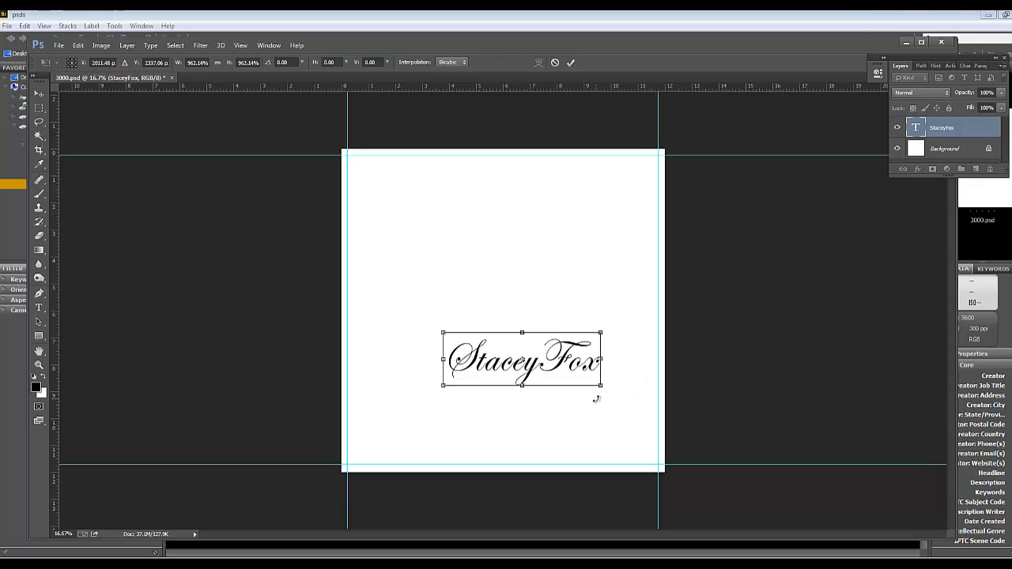
key(Return)
drag(542, 373, 533, 300)
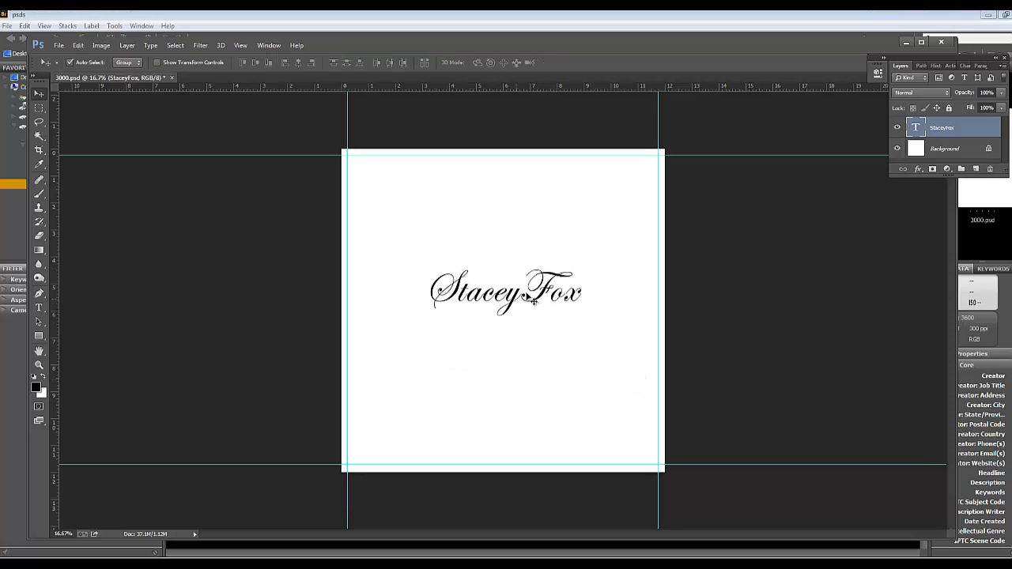
Set the font size of the photographer's name to 16 pt
click(39, 307)
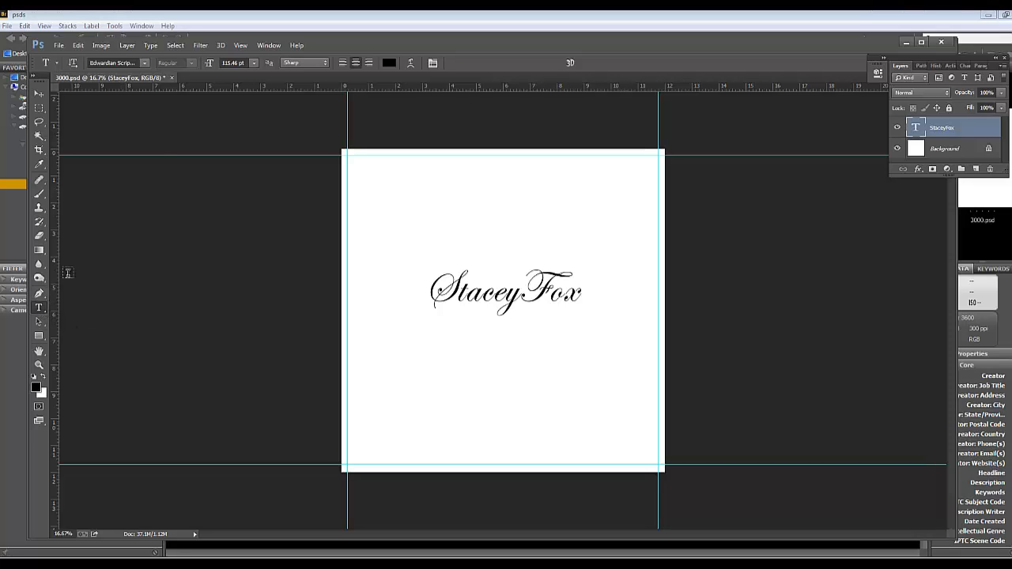
double_click(230, 63)
text(16)
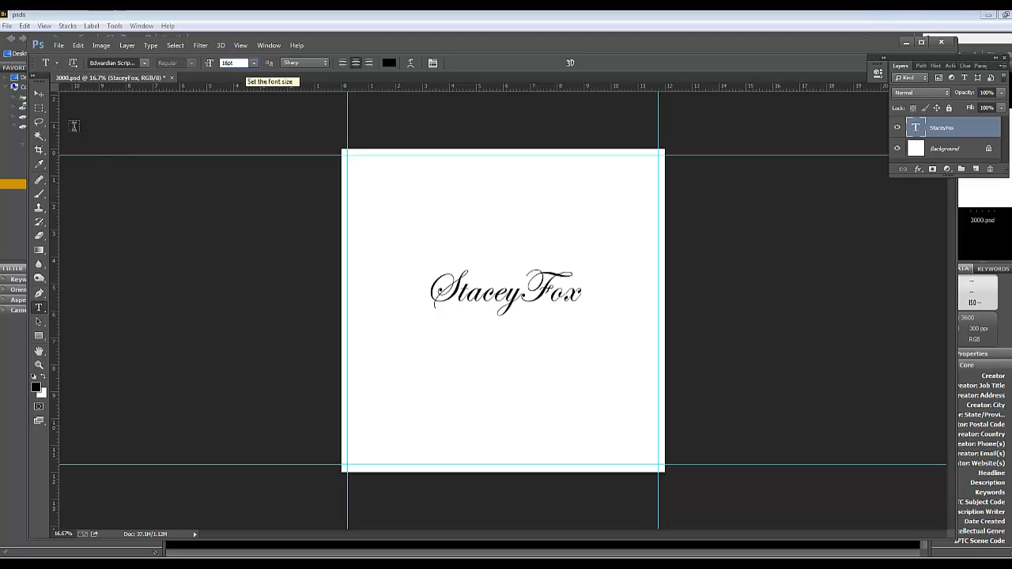
Scale the photographer's name to about 725% with Free Transform and centre it horizontally, slightly above the page's middle
click(39, 94)
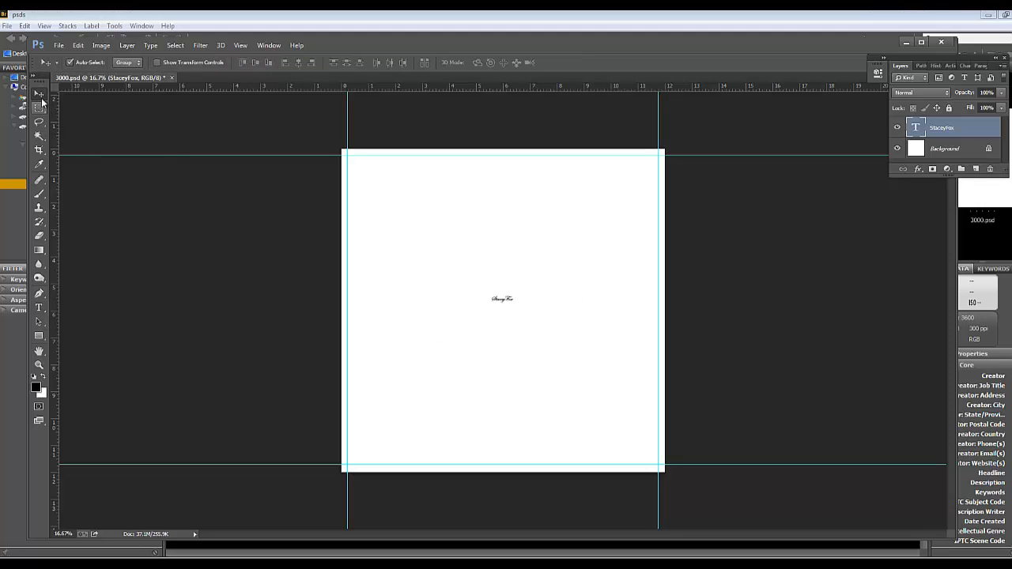
key(ctrl+t)
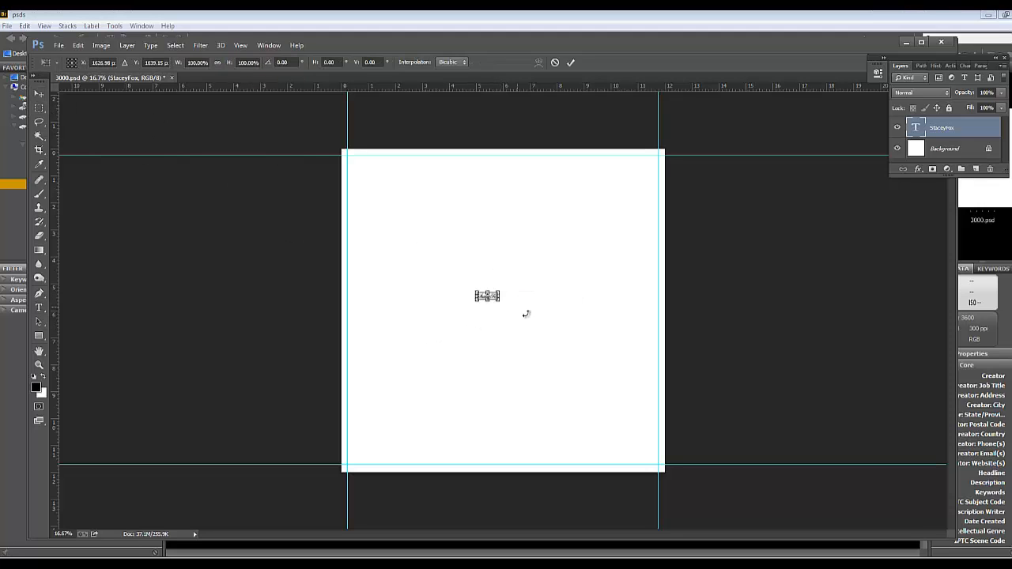
drag(498, 302, 629, 369)
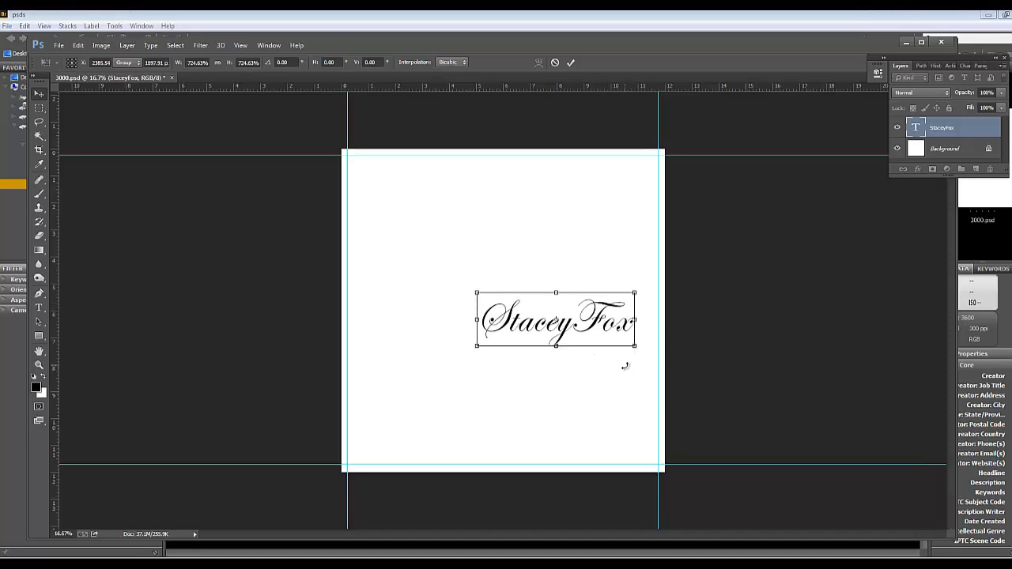
key(Return)
drag(558, 331, 504, 269)
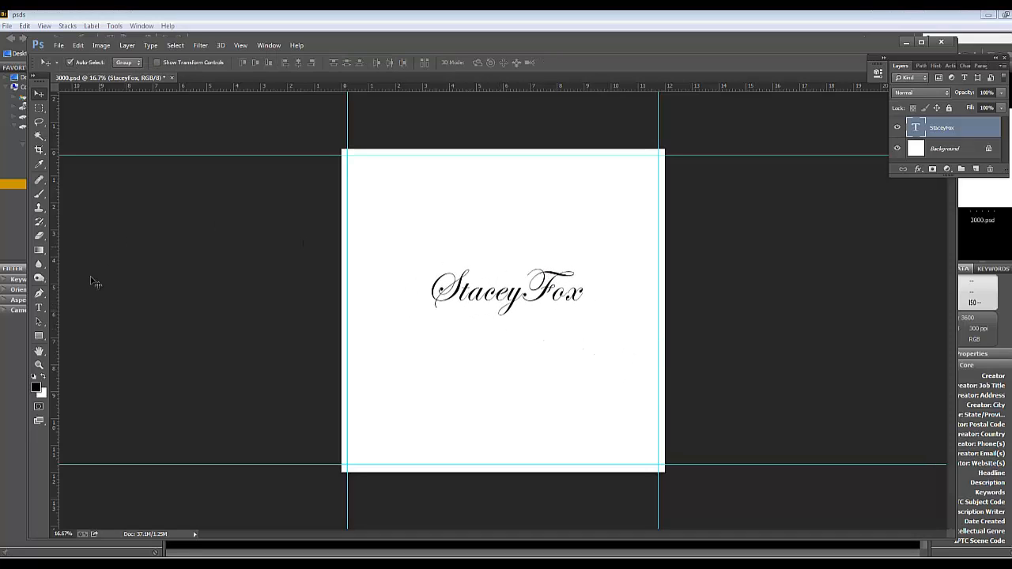
Add the word "Photography" in Edwardian Script below the photographer's name and set its font size to 20 pt
key(t)
click(488, 353)
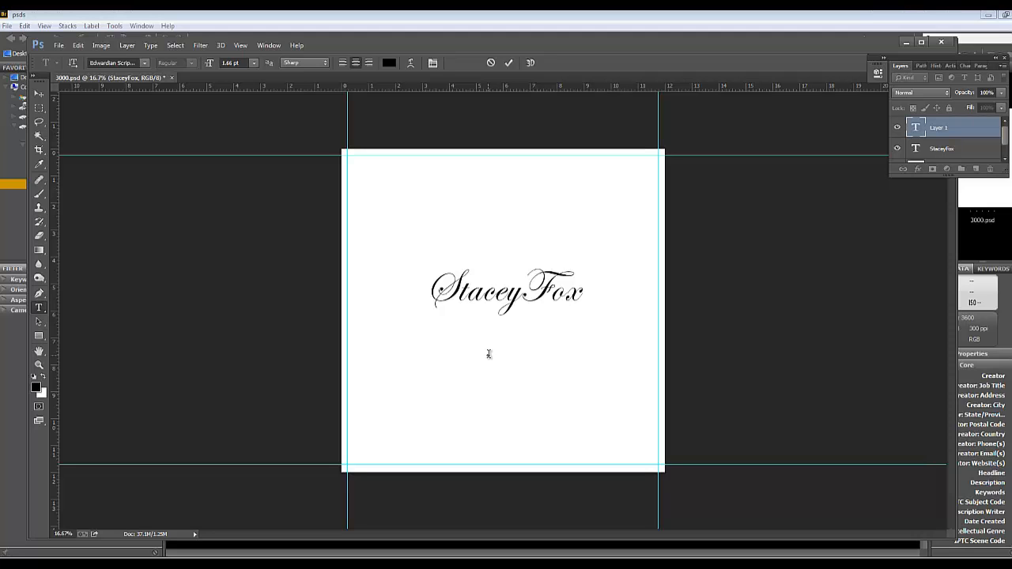
text(Photography)
click(39, 94)
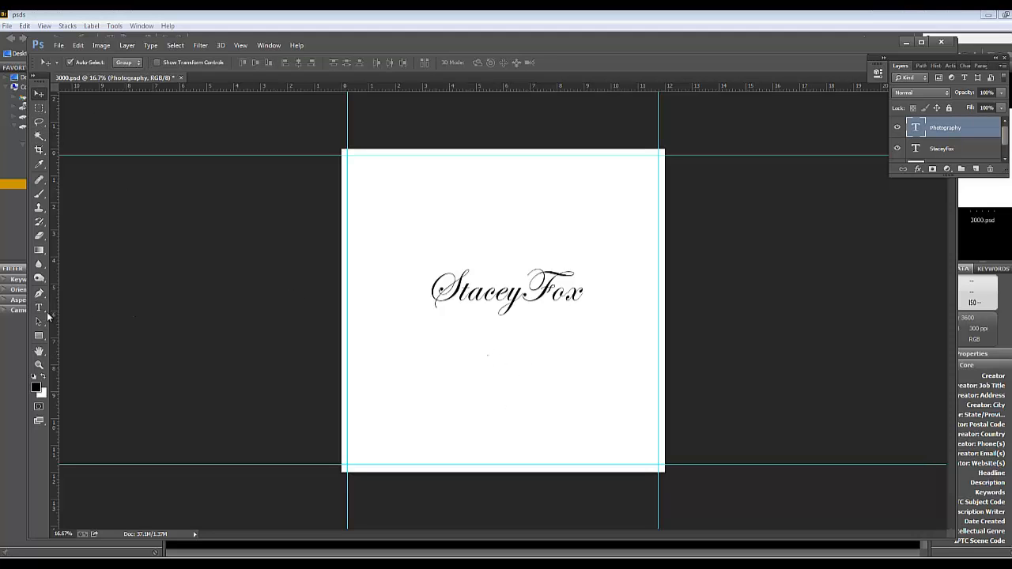
click(39, 308)
click(233, 62)
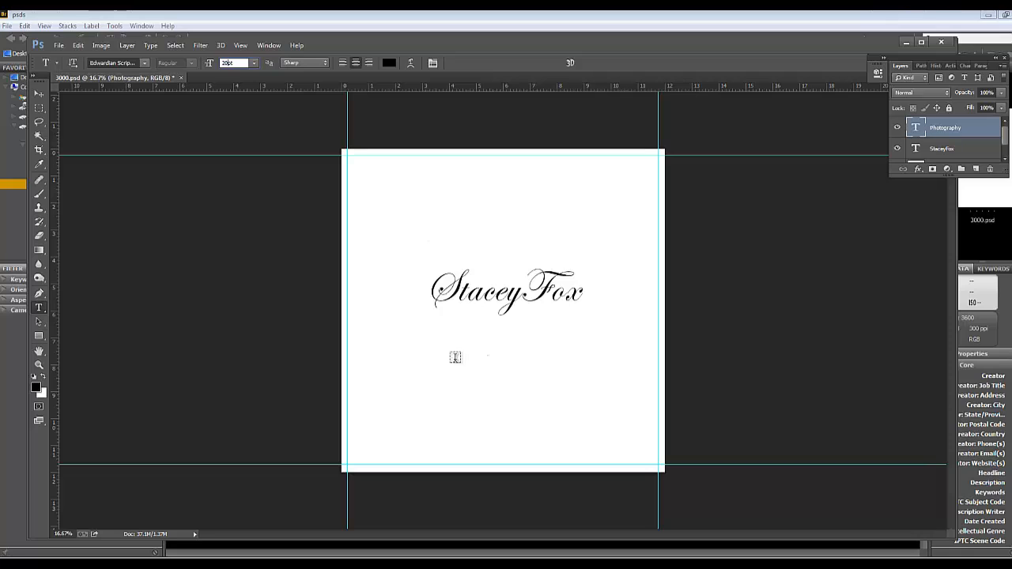
click(443, 362)
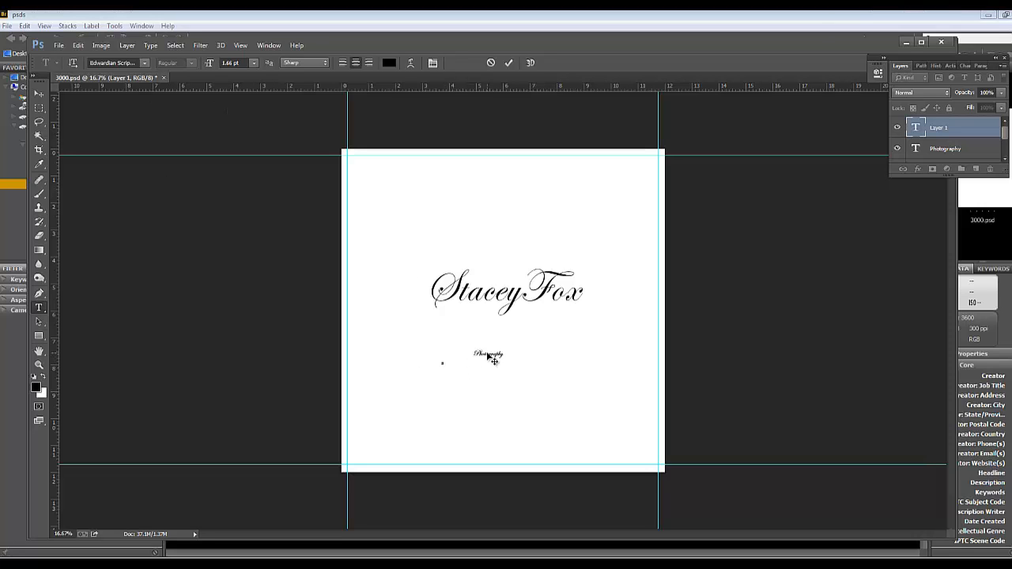
click(43, 94)
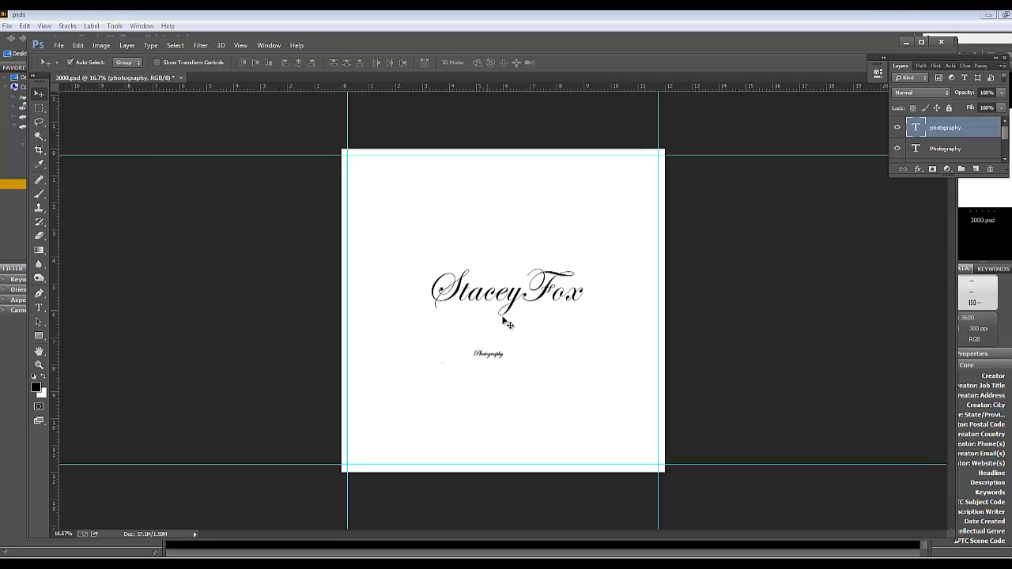
key(ctrl+t)
key(Return)
click(991, 169)
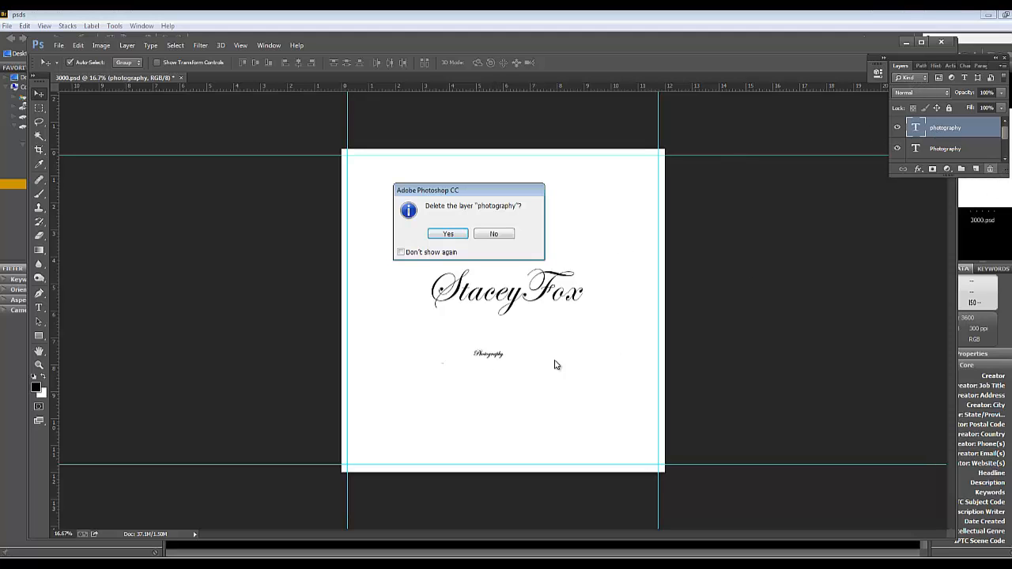
click(447, 233)
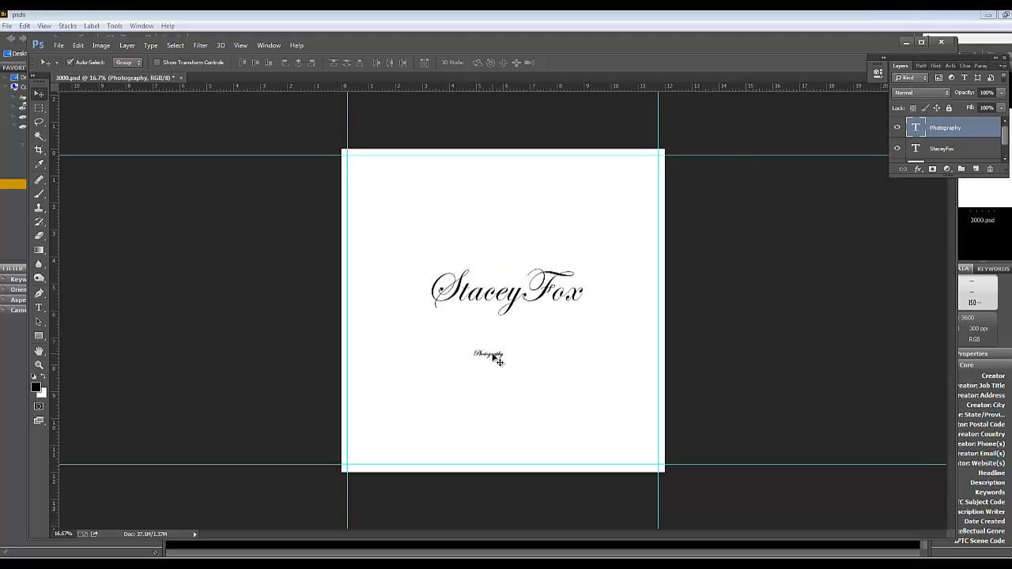
Scale the word "Photography" to about 473% with Free Transform and place it below the photographer's name
key(ctrl+t)
drag(505, 359, 611, 408)
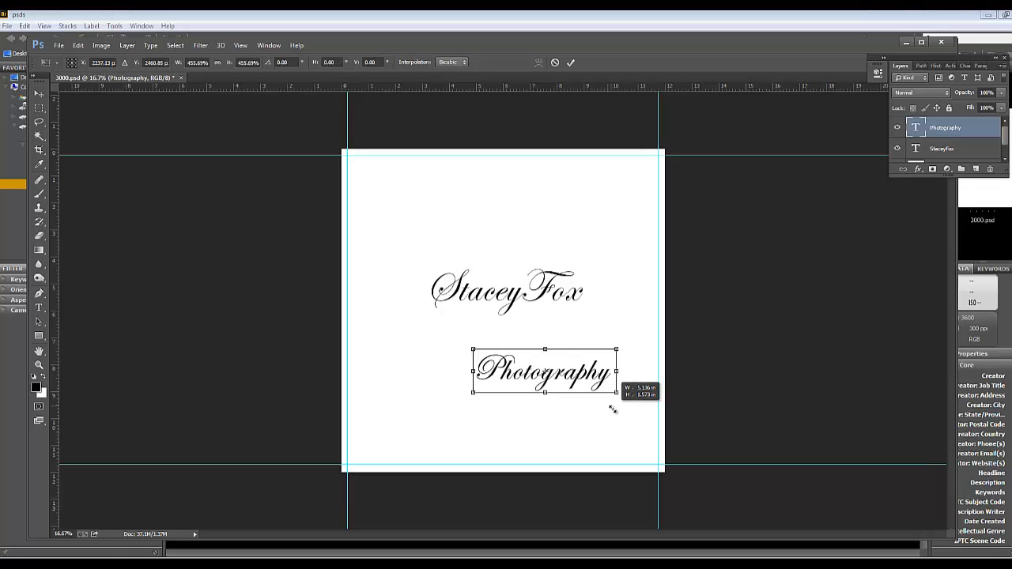
drag(559, 375, 502, 350)
click(39, 307)
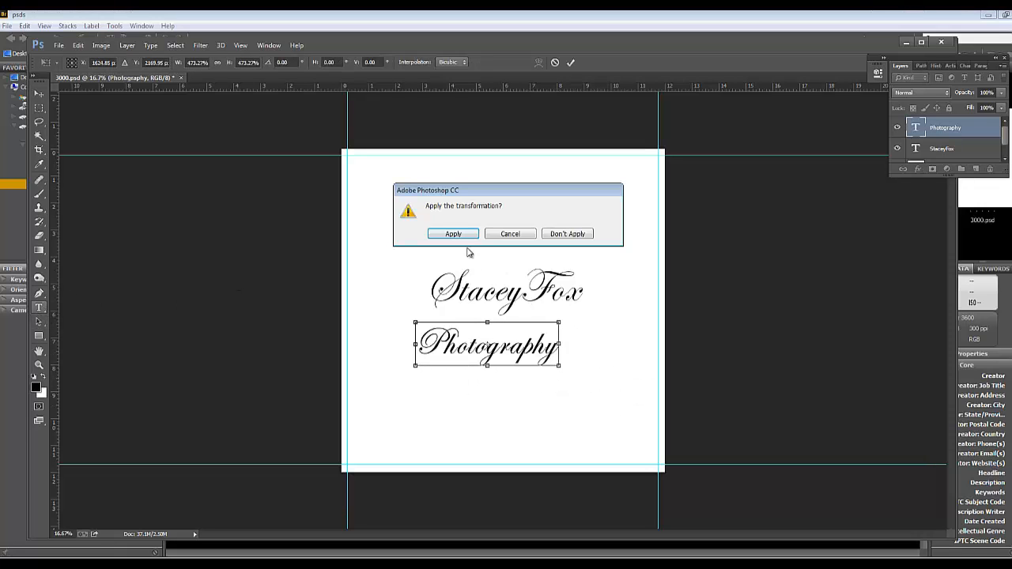
click(455, 235)
Change the font of the word "Photography" to Century Gothic
double_click(479, 348)
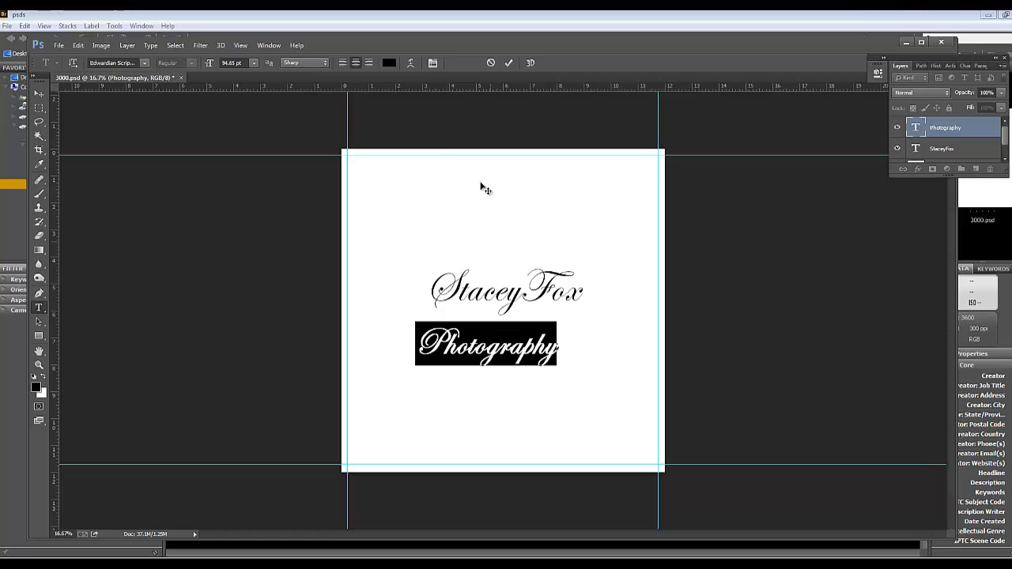
click(134, 63)
text(CENA)
click(143, 63)
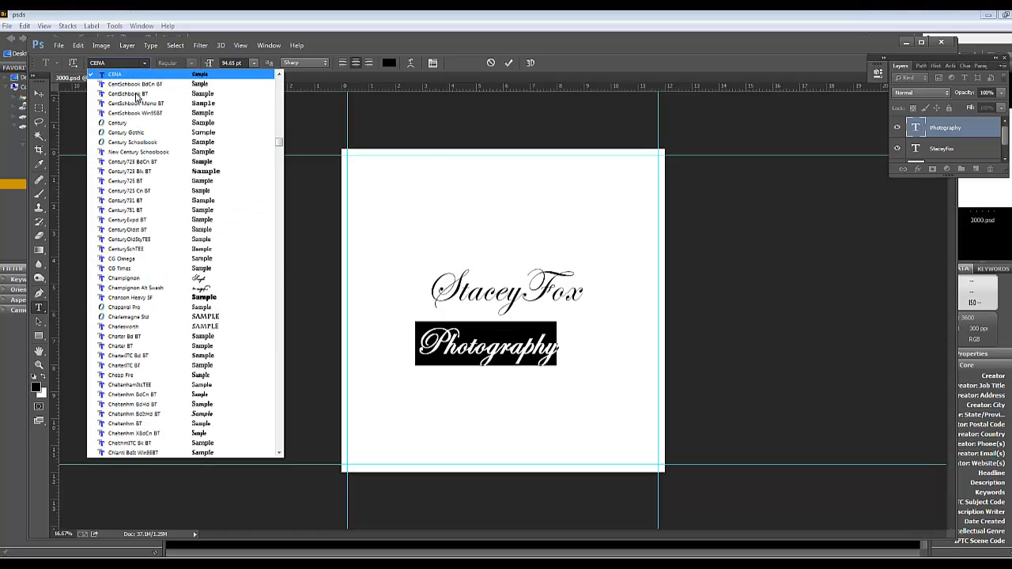
click(130, 130)
Shrink "Photography" with Free Transform to roughly the width of the photographer's name and place it directly beneath the name
click(39, 93)
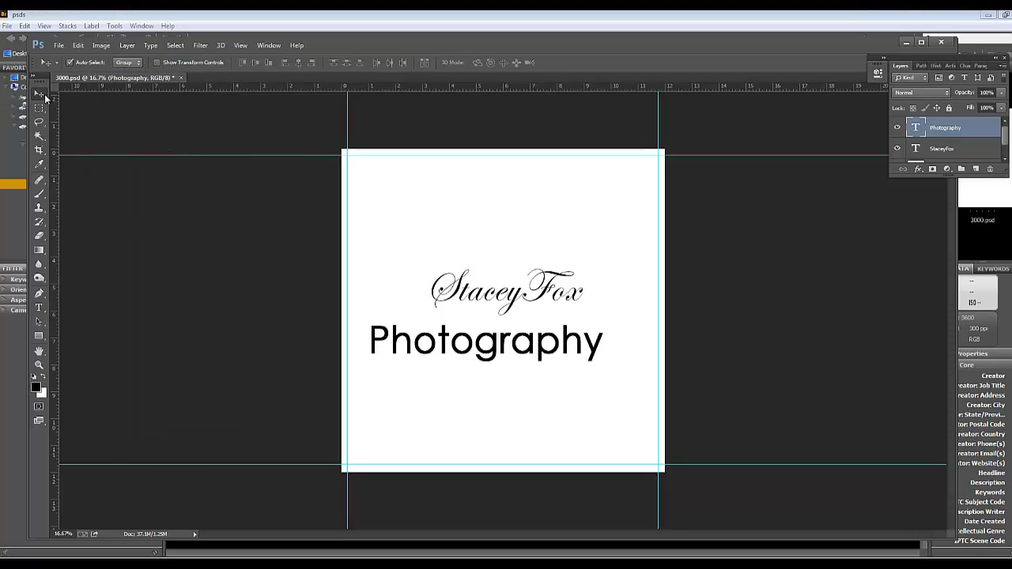
key(ctrl+t)
drag(601, 320, 517, 338)
mouse_move(522, 328)
mouse_down()
mouse_move(512, 299)
mouse_move(517, 323)
mouse_up()
key(Return)
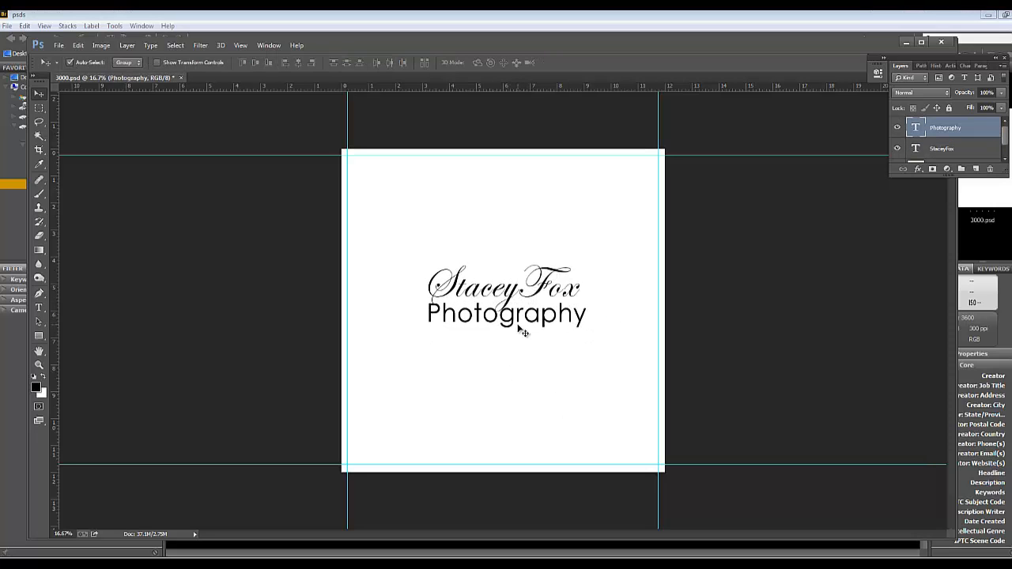
Select both text layers, move them together slightly up and to the left on the page, and deselect them
drag(464, 239, 579, 344)
drag(547, 292, 536, 284)
click(467, 351)
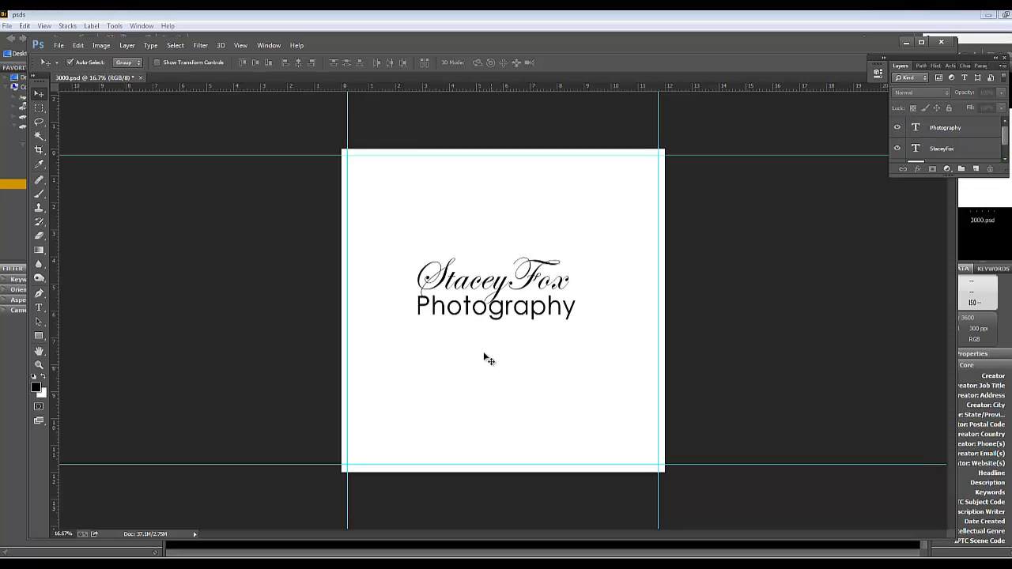
Choose the 604 px website-logo brush for the Brush tool and try to stamp it on the page
click(38, 194)
right_click(464, 356)
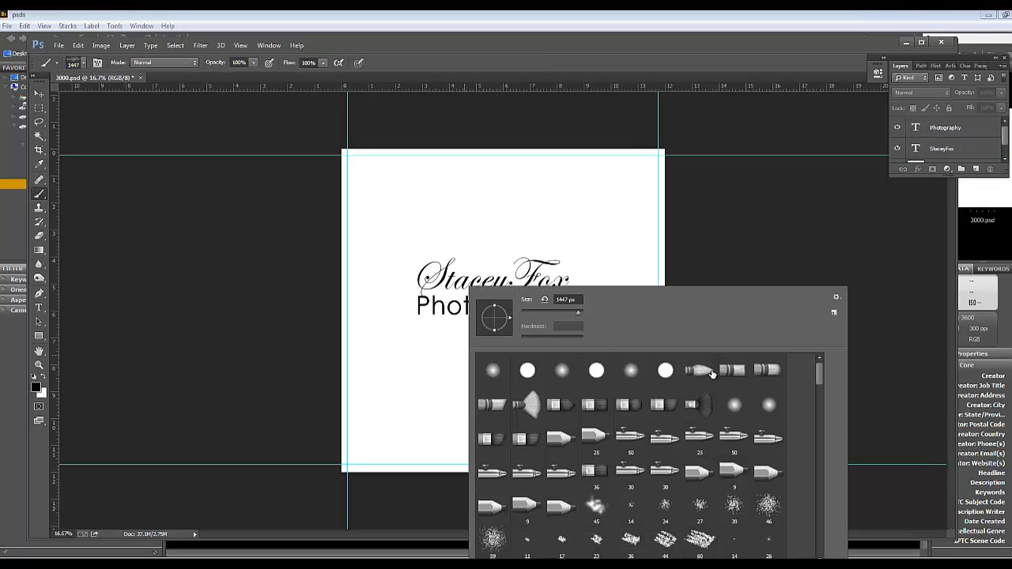
drag(825, 377, 828, 514)
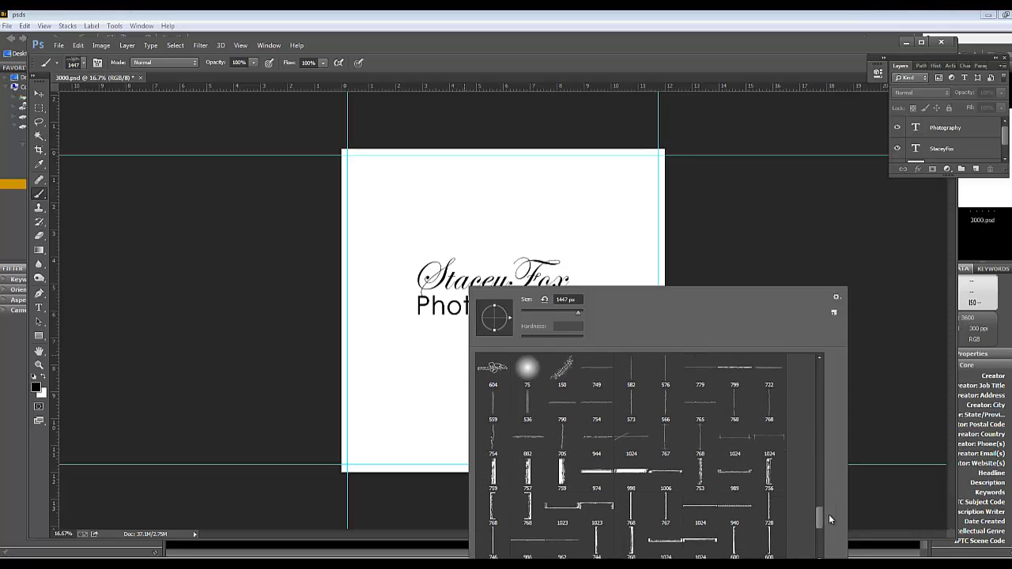
click(493, 370)
click(785, 222)
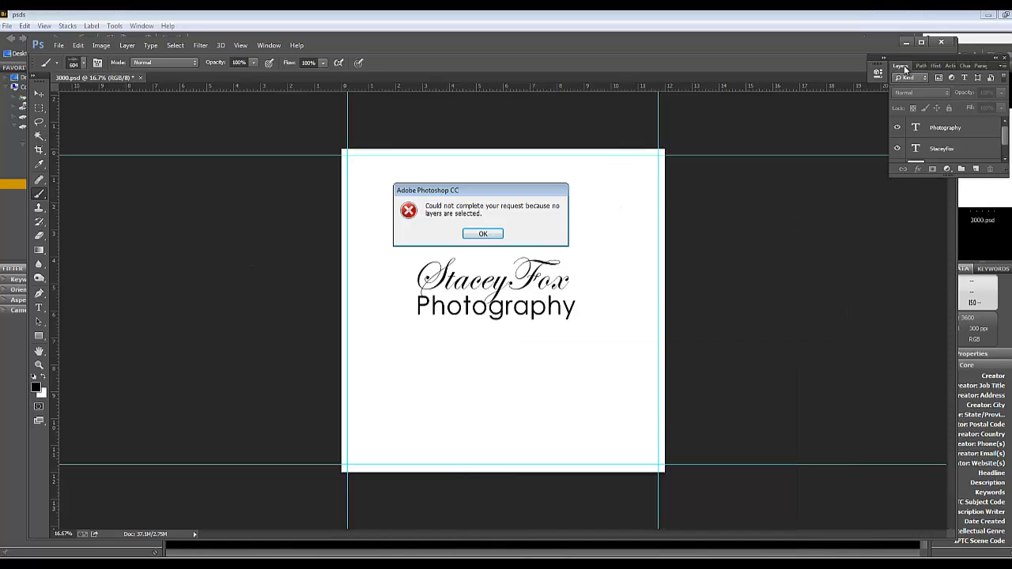
click(486, 235)
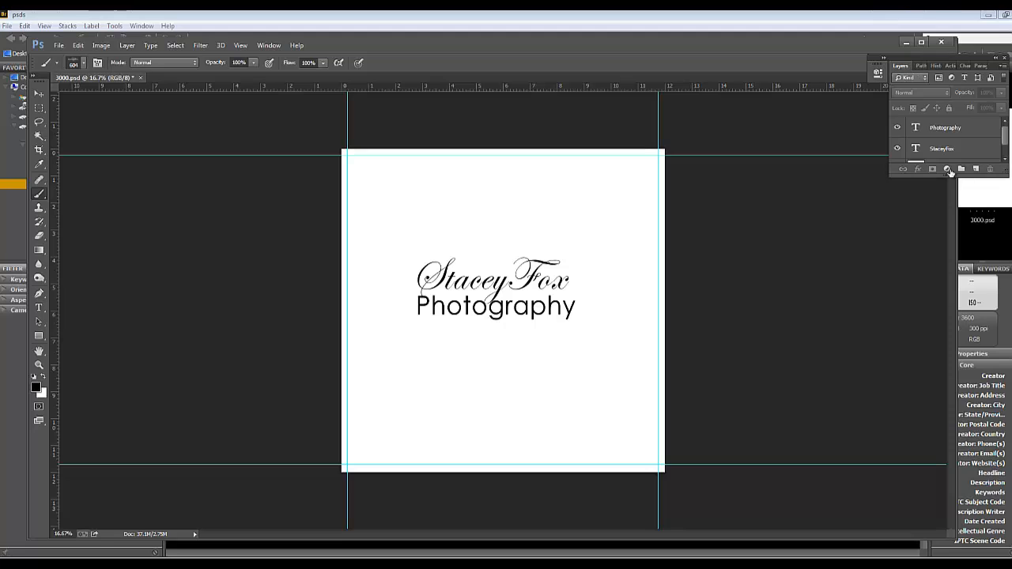
Enlarge the layer list and add a new empty layer directly above the Background
drag(1006, 184, 1006, 348)
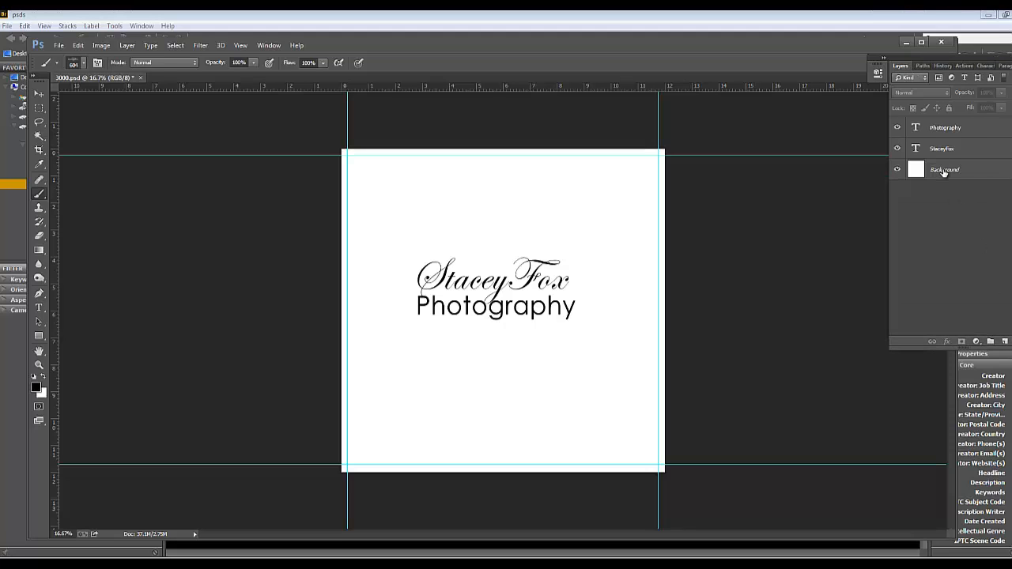
click(943, 172)
click(941, 150)
click(940, 131)
click(941, 149)
click(941, 175)
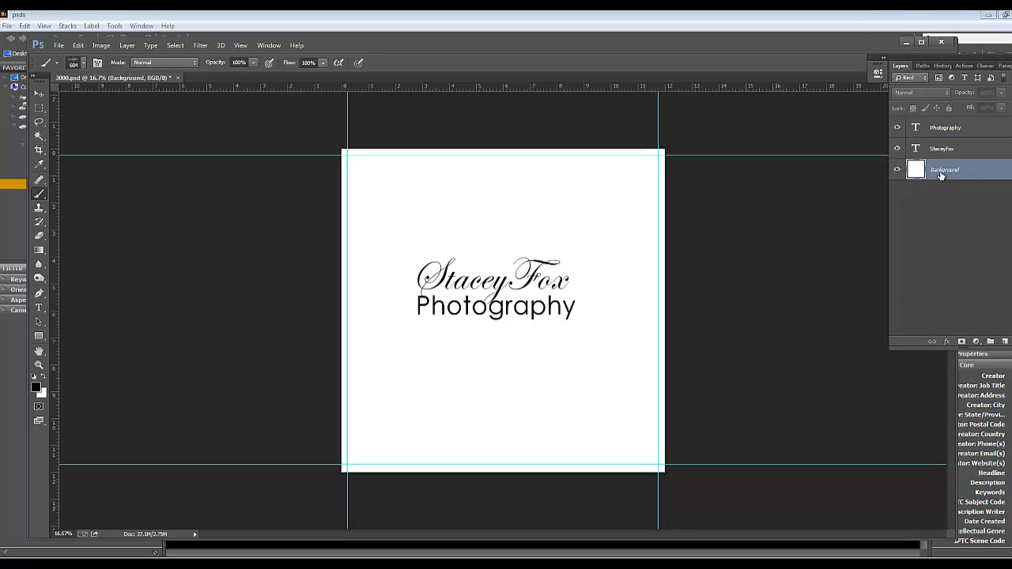
click(1005, 340)
Set the logo brush size to 2237 px and stamp the logo above the name and near the page's lower-right corner
right_click(486, 222)
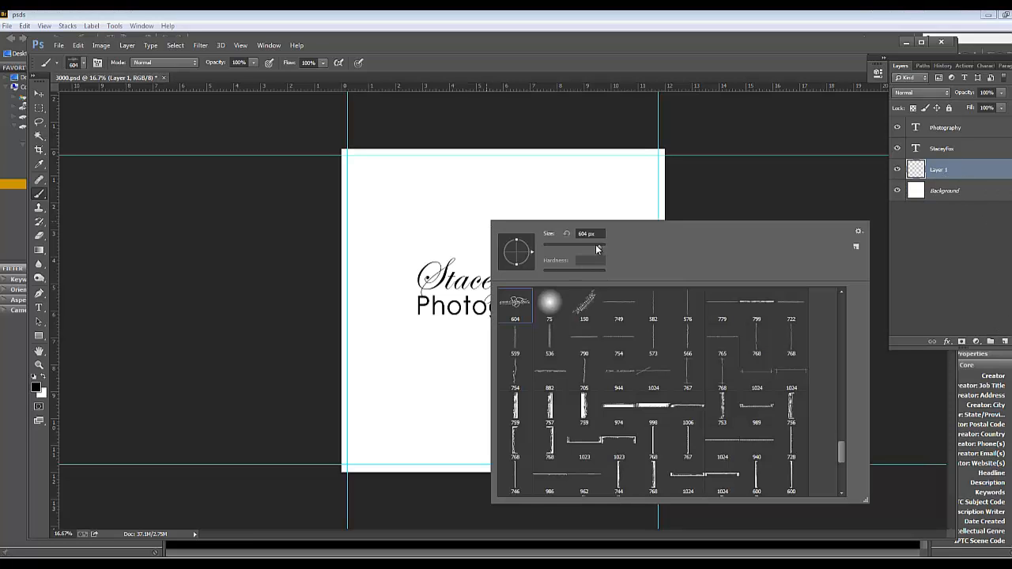
drag(599, 247, 605, 247)
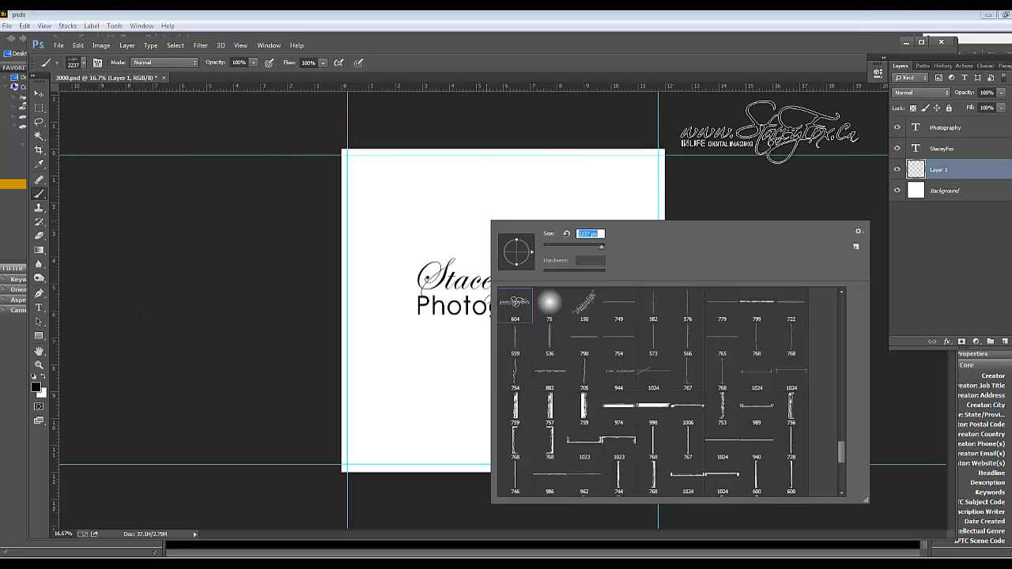
click(503, 210)
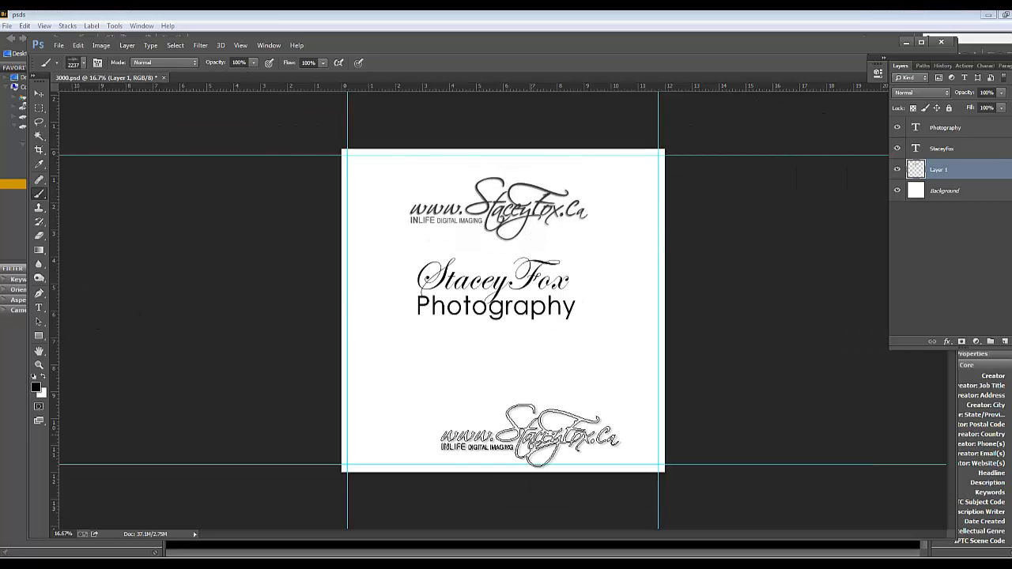
click(557, 419)
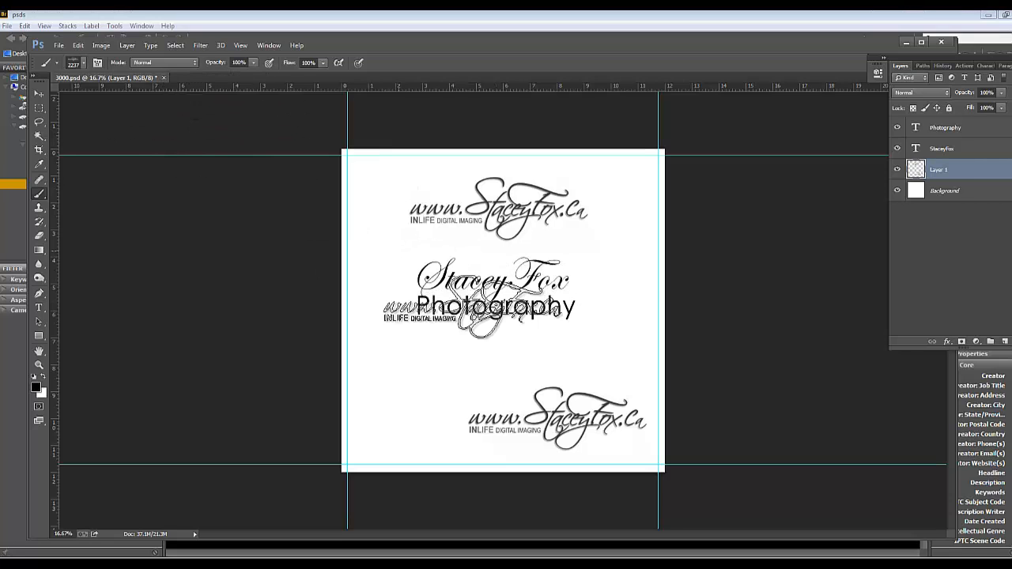
Close 3000.psd, saving its changes, and switch to Bridge
click(163, 78)
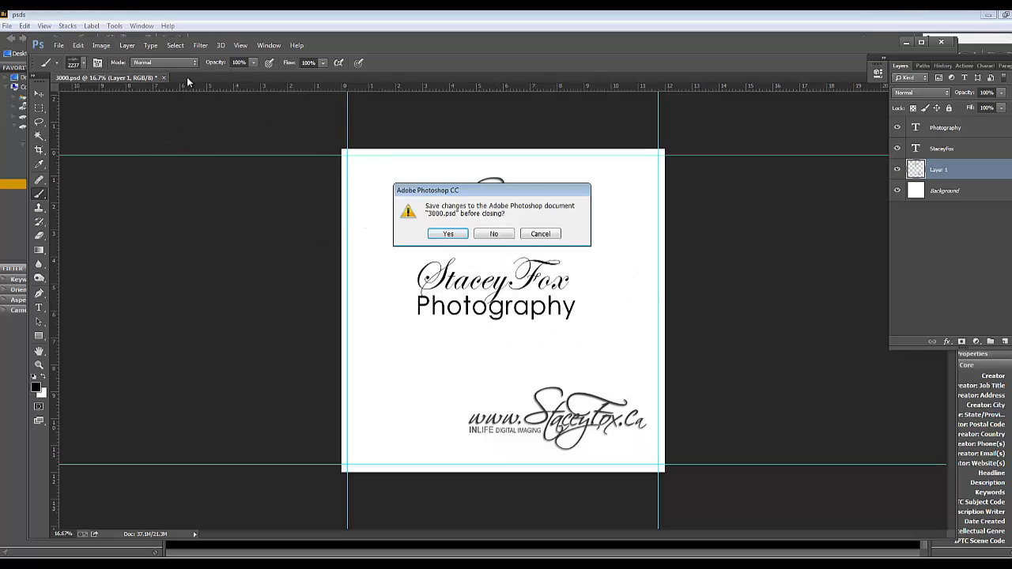
key(Return)
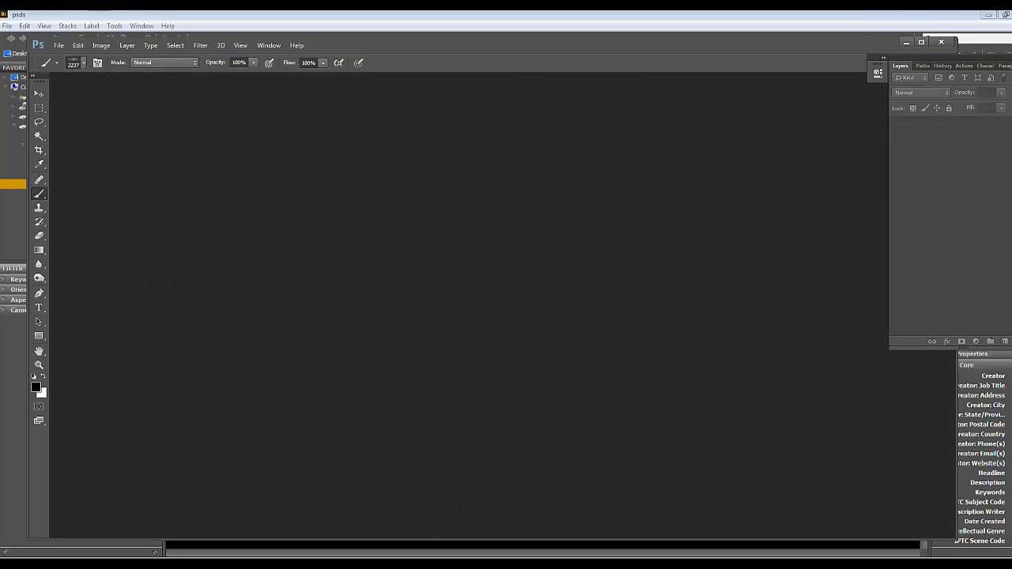
key(alt+Tab)
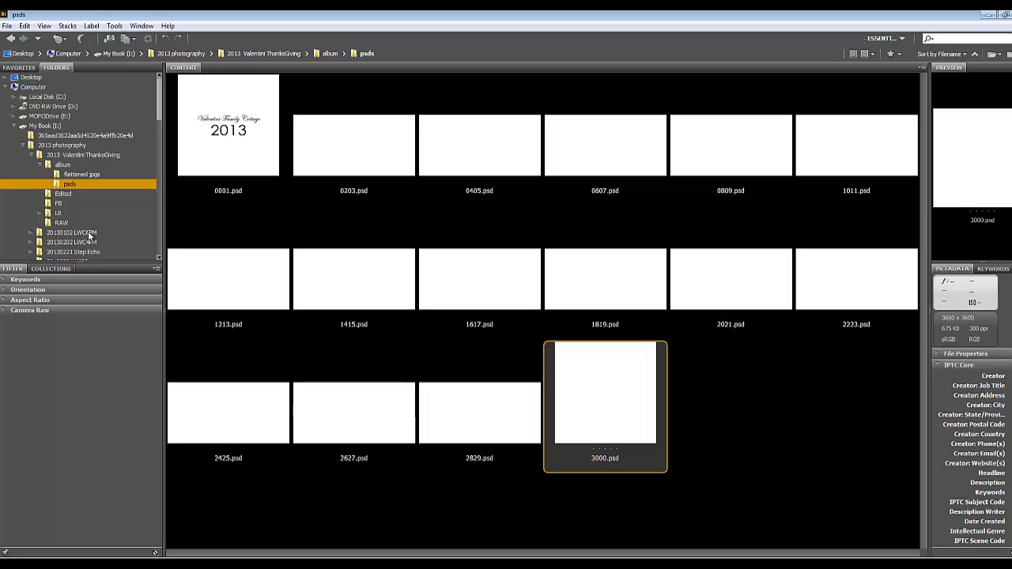
Open the double-page spread 0203.psd in Photoshop and activate the Move tool
click(356, 177)
click(609, 391)
click(358, 156)
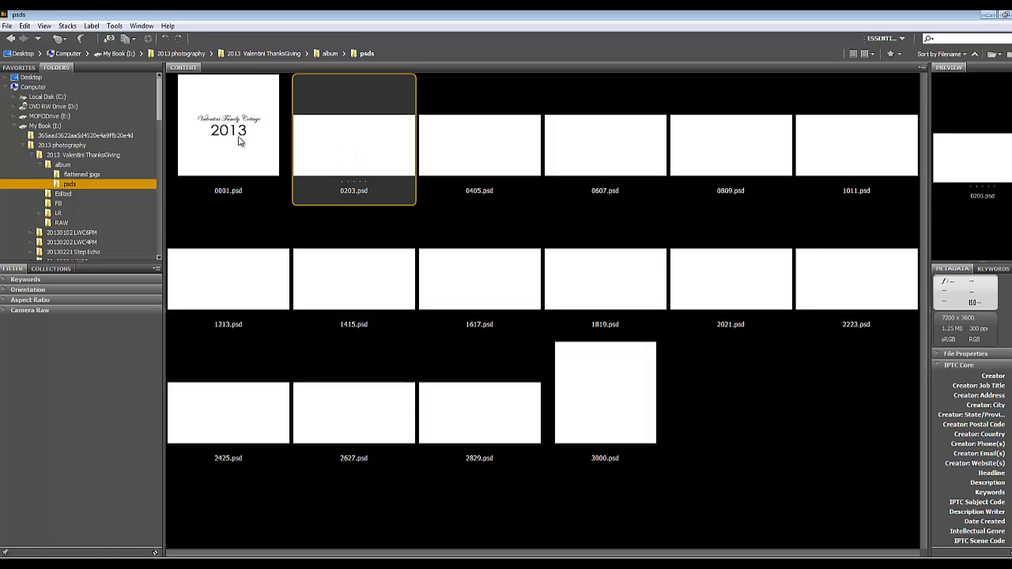
double_click(343, 153)
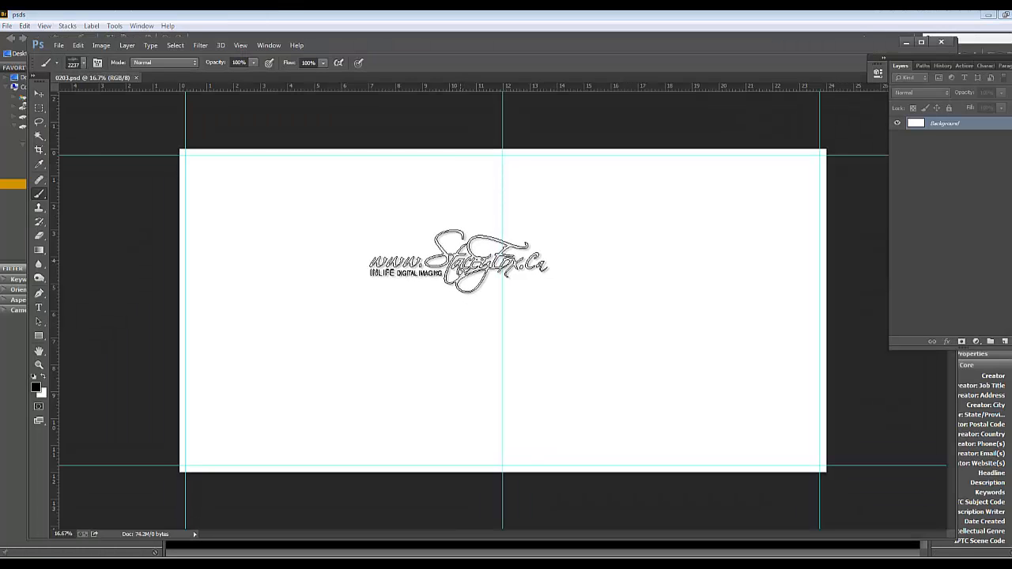
click(37, 95)
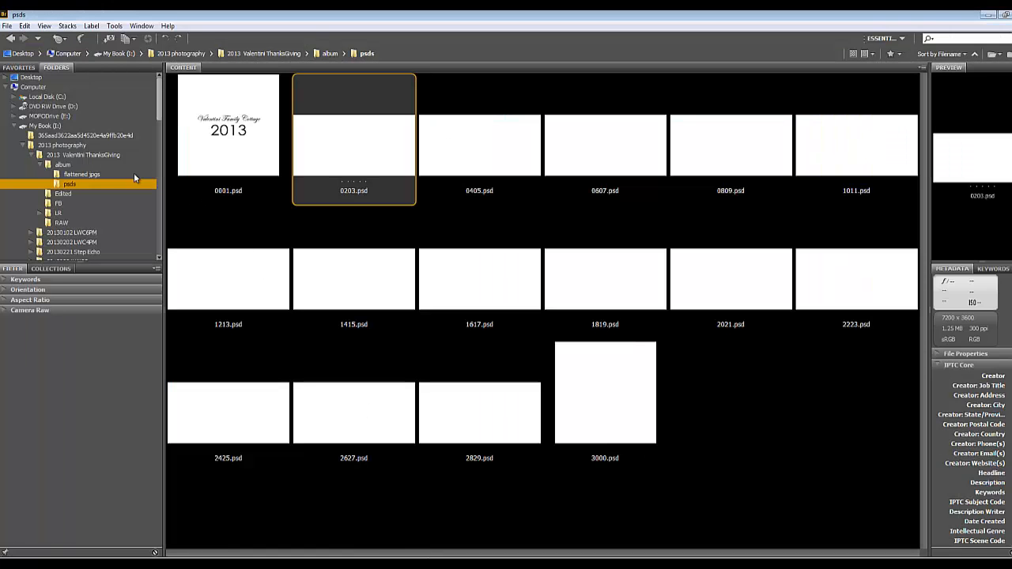
Open a second Bridge window from the psds folder window and bring it to the front
click(8, 26)
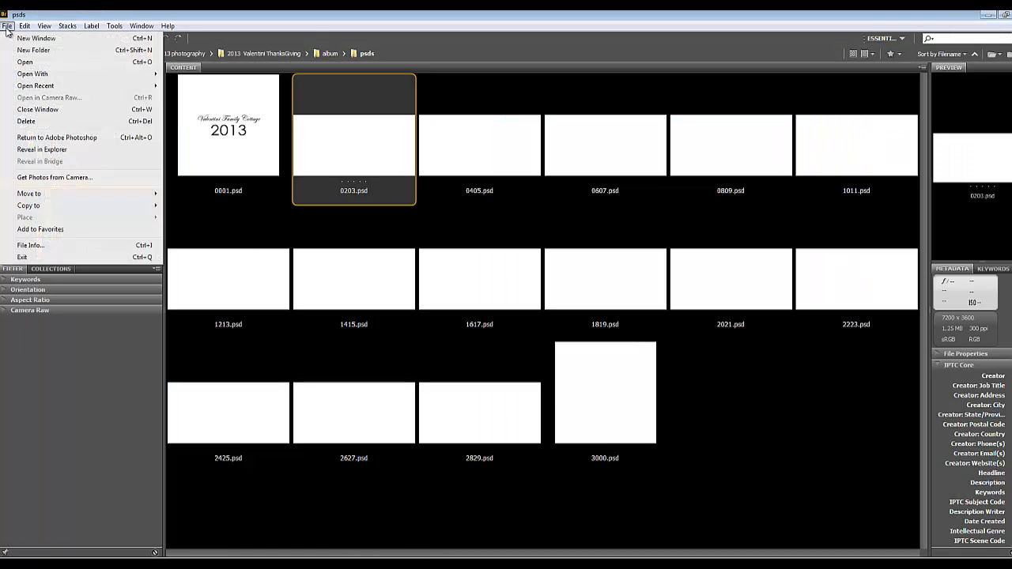
click(24, 39)
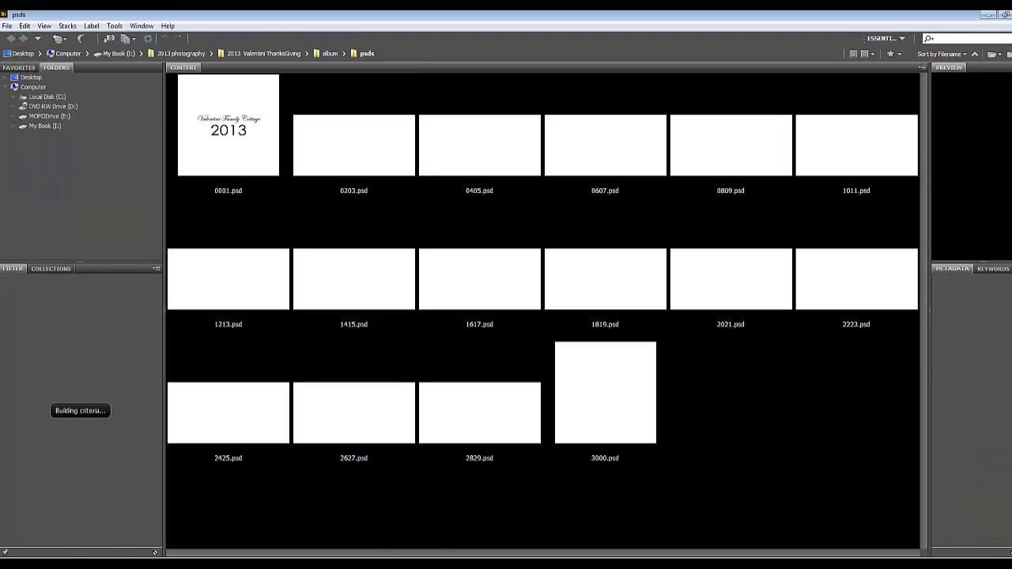
click(413, 566)
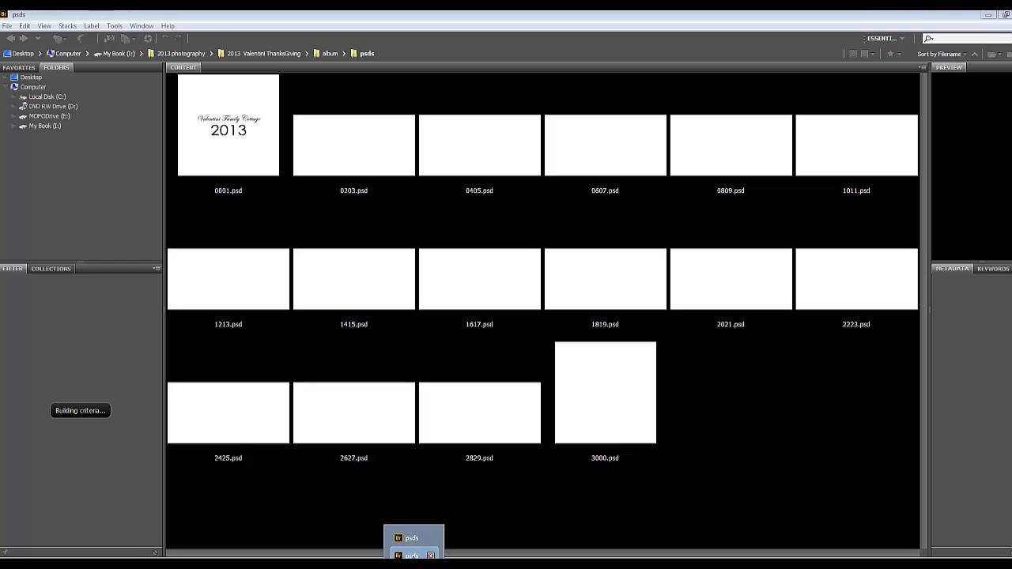
Browse My Book (I:) > 2013 photography to the 2013 ThanksGiving shoot and select its Edited folder
click(19, 131)
click(14, 127)
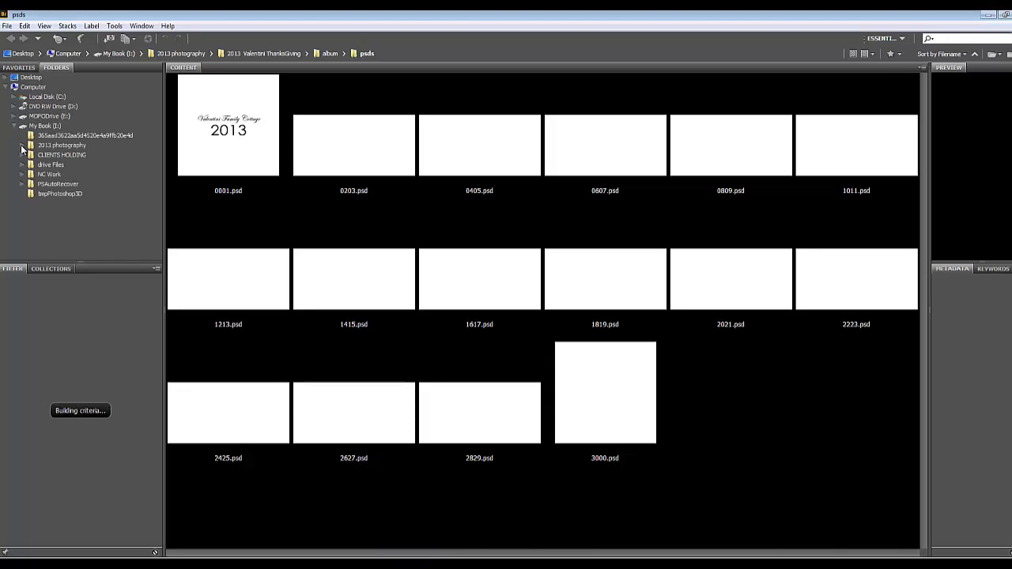
click(22, 146)
scroll(63, 189, down, 10)
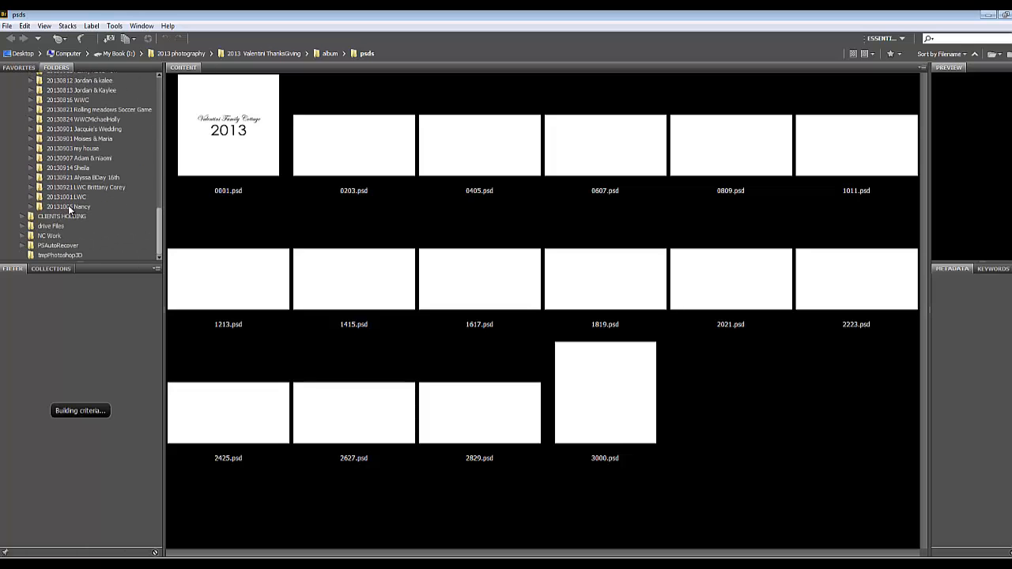
scroll(107, 163, up, 10)
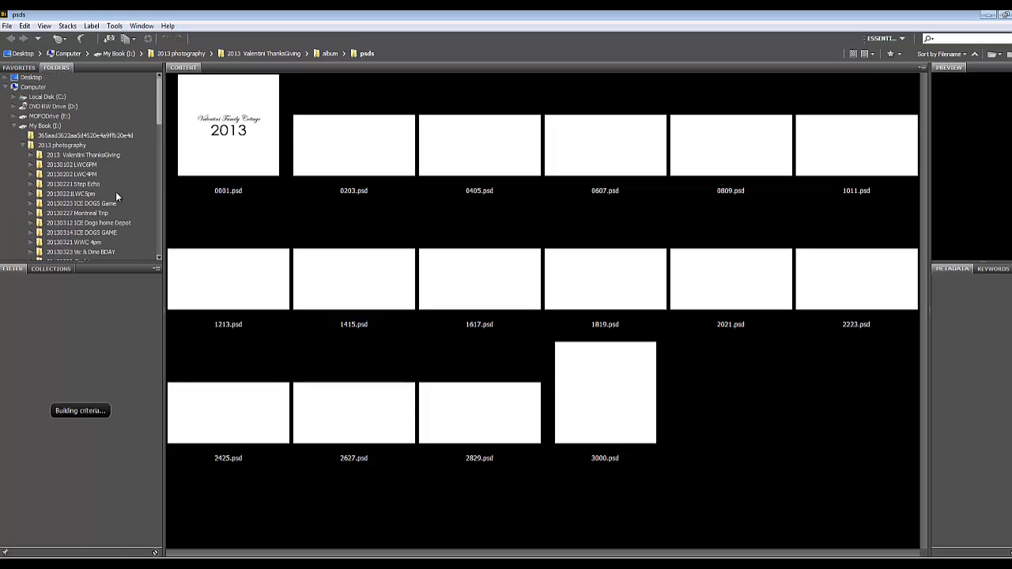
click(31, 155)
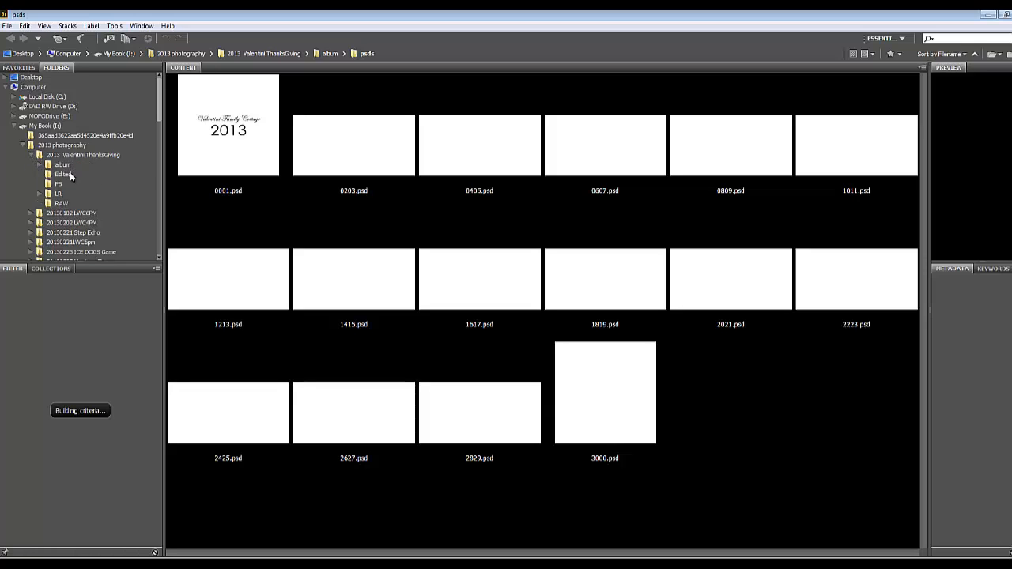
click(63, 174)
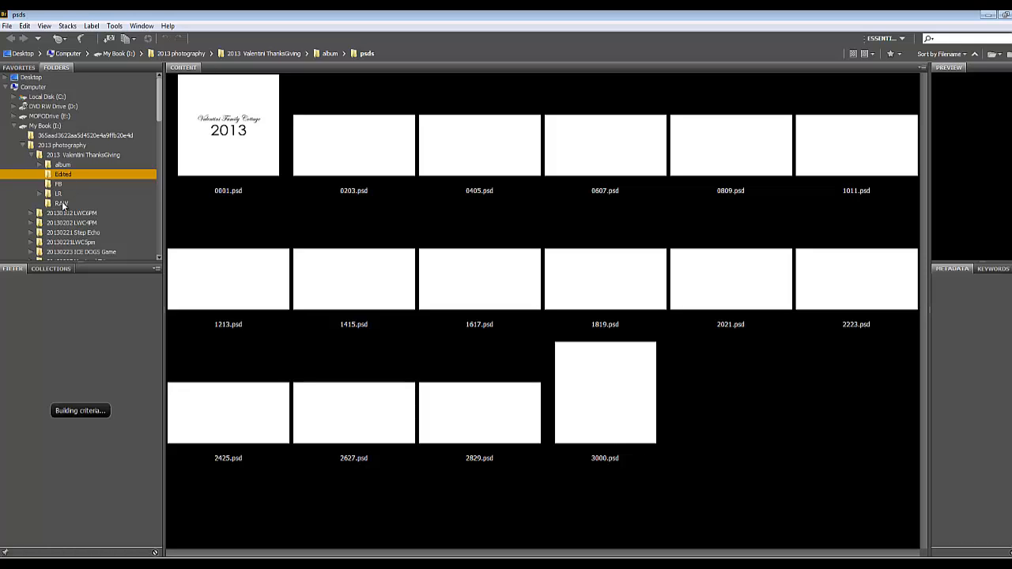
Expand the shoot's album folder and select the thumbnail of 0203.psd in Bridge
click(413, 565)
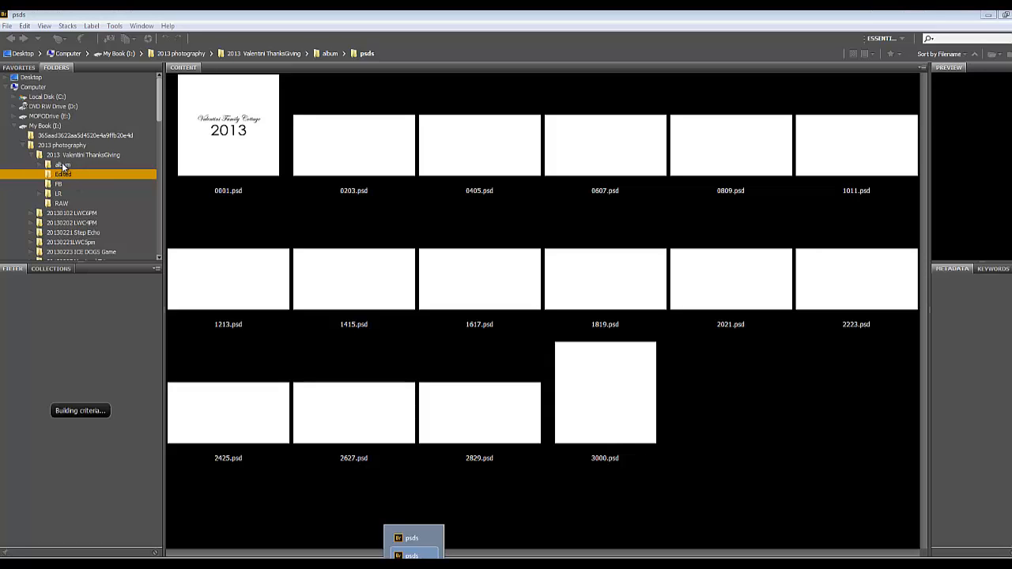
click(40, 166)
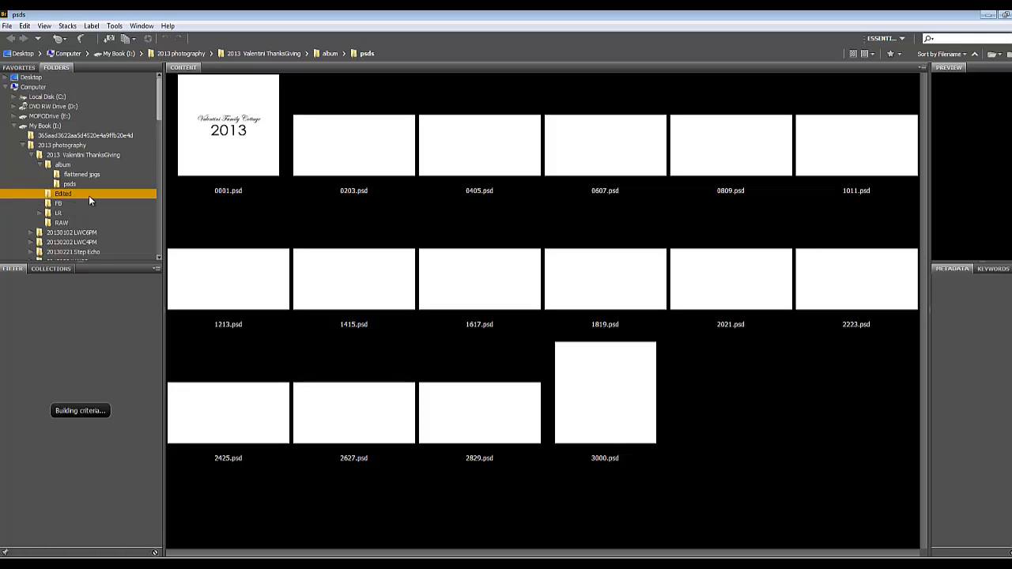
click(384, 173)
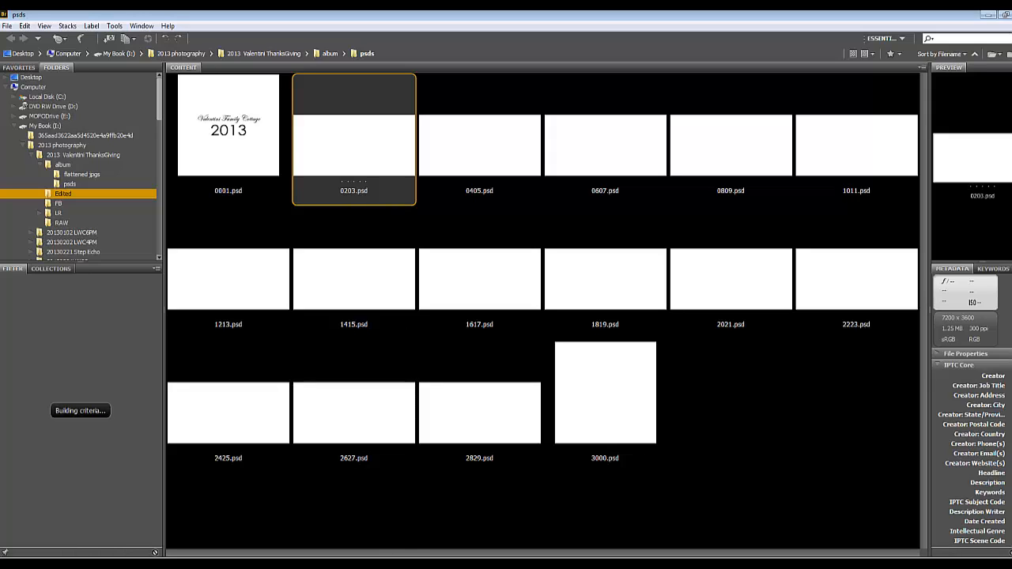
mouse_move(414, 566)
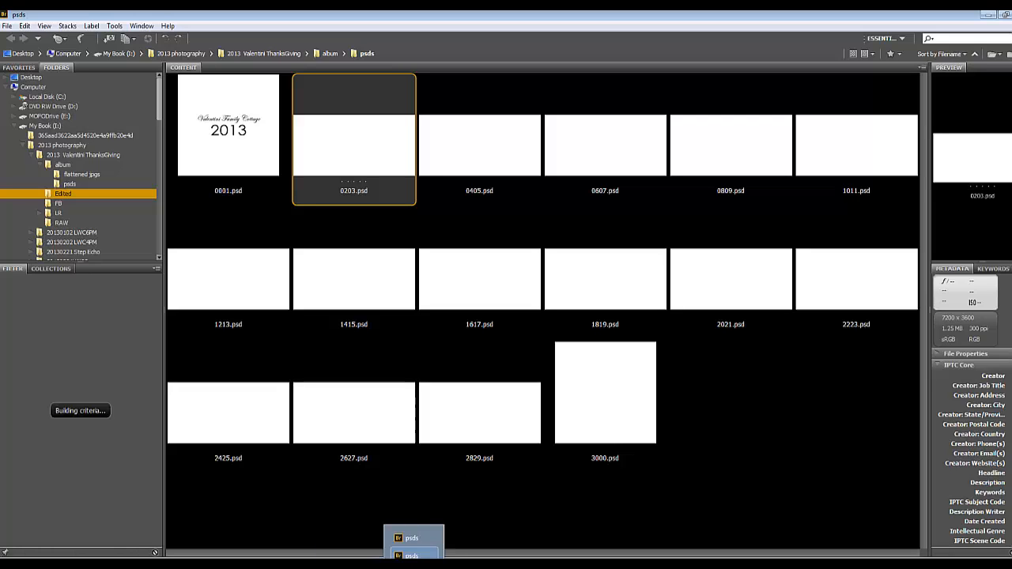
Switch to Photoshop and browse the Open dialog to the Edited folder of the 2013 ThanksGiving shoot
click(413, 565)
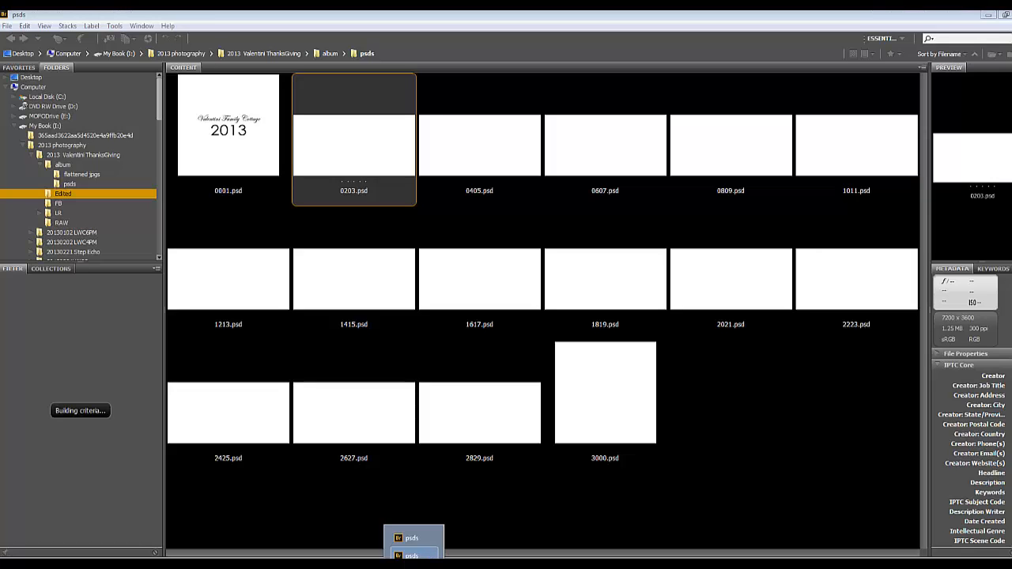
click(411, 555)
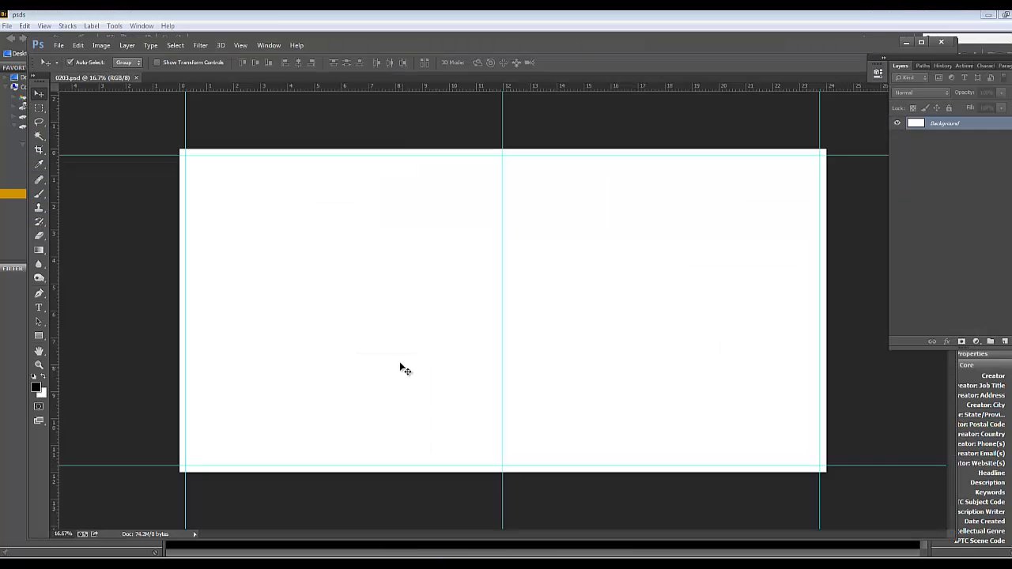
click(58, 46)
click(63, 67)
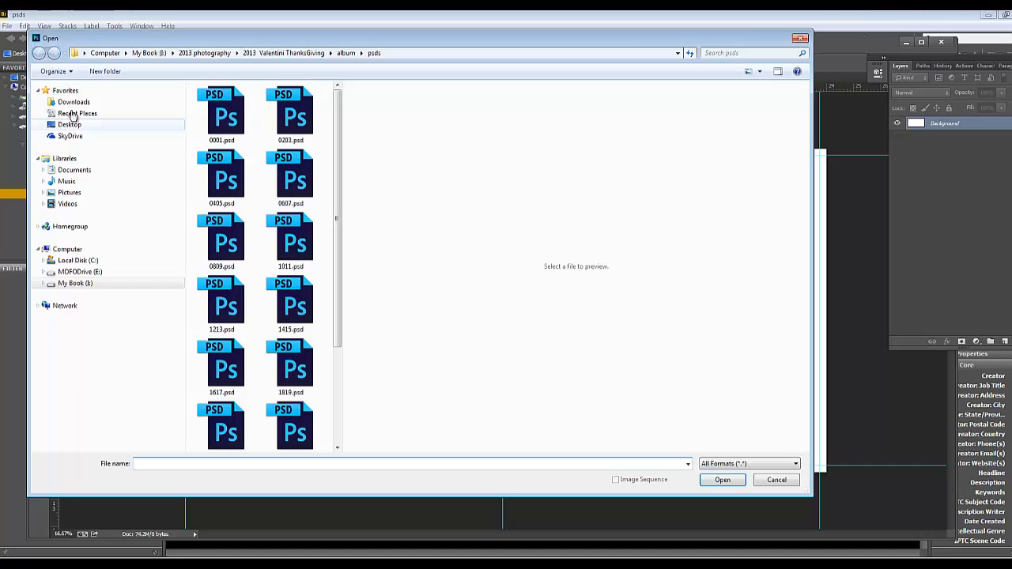
click(205, 53)
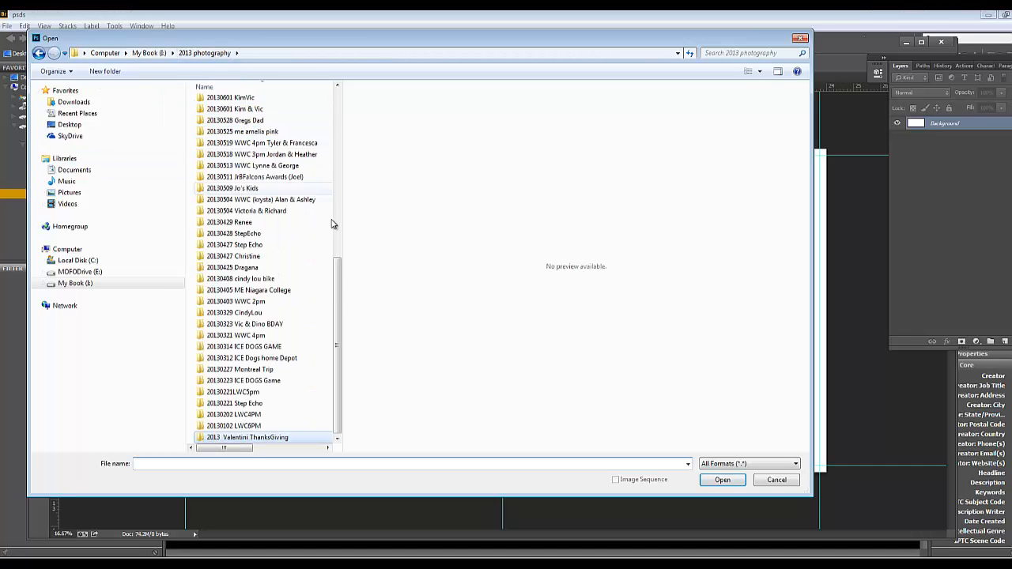
double_click(237, 440)
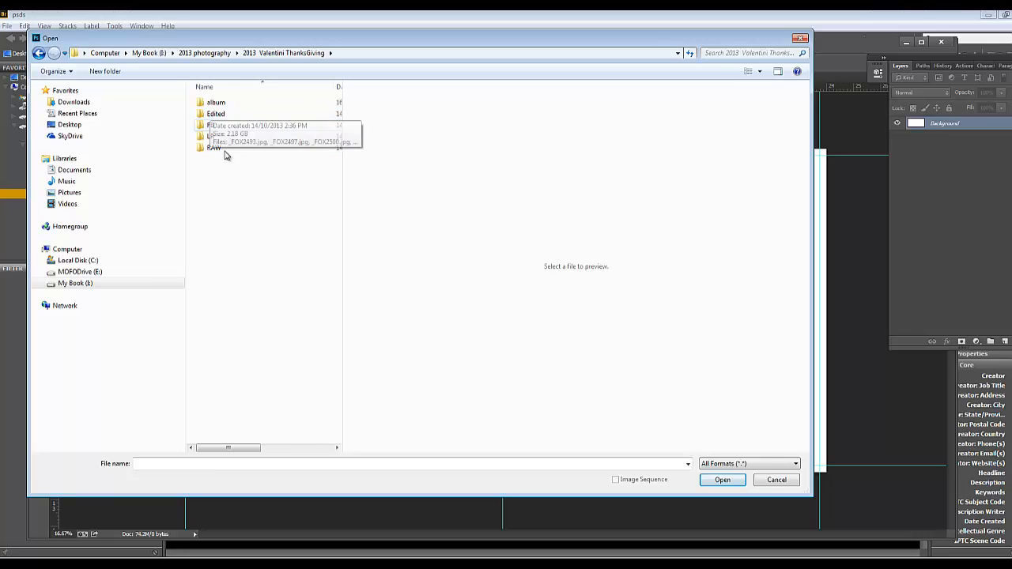
click(226, 103)
click(230, 118)
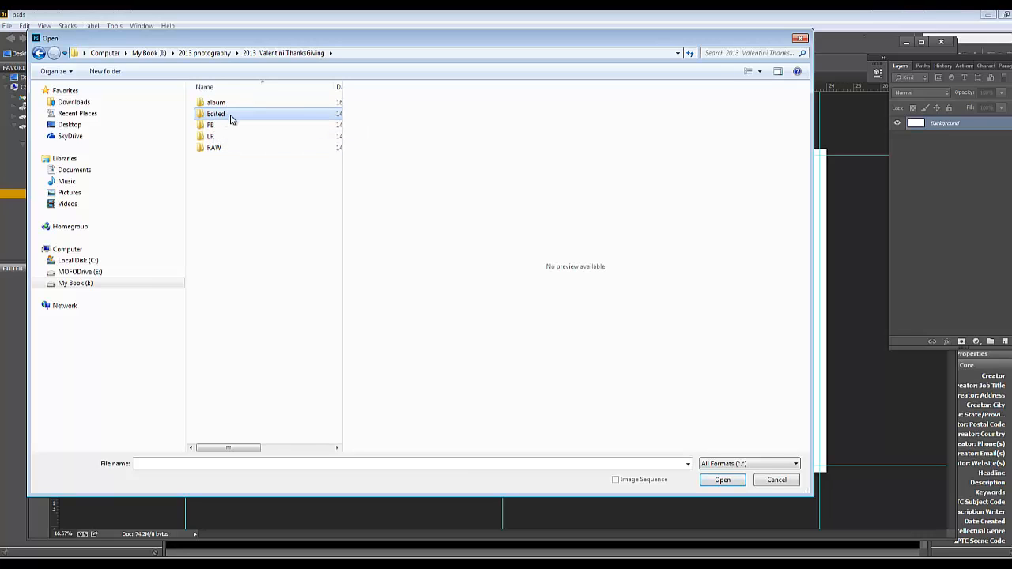
double_click(230, 117)
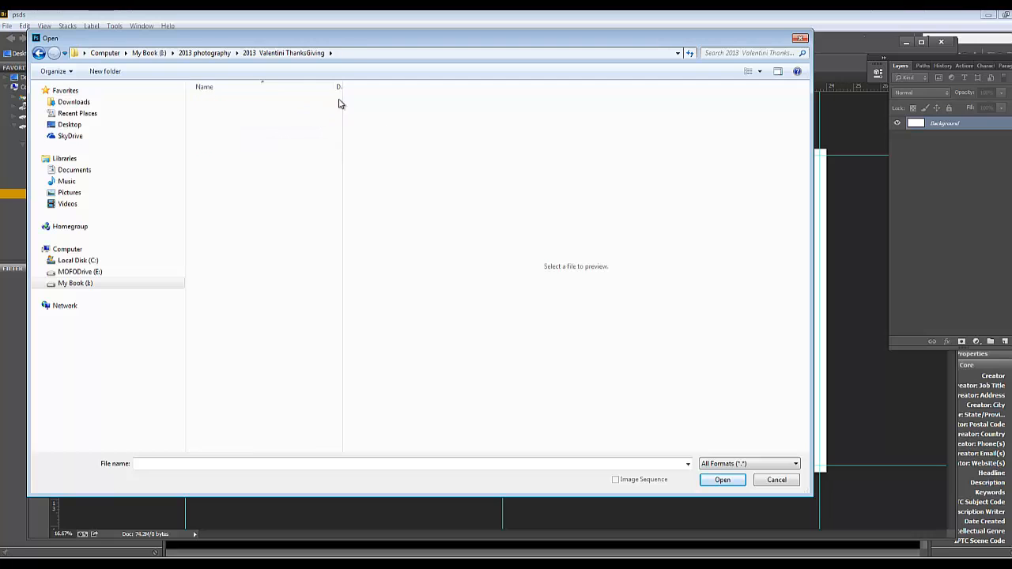
Enlarge the thumbnails, widen the file list, and open _FOX2493.jpg, _FOX2507.jpg and _FOX2500.jpg together
click(759, 71)
click(794, 100)
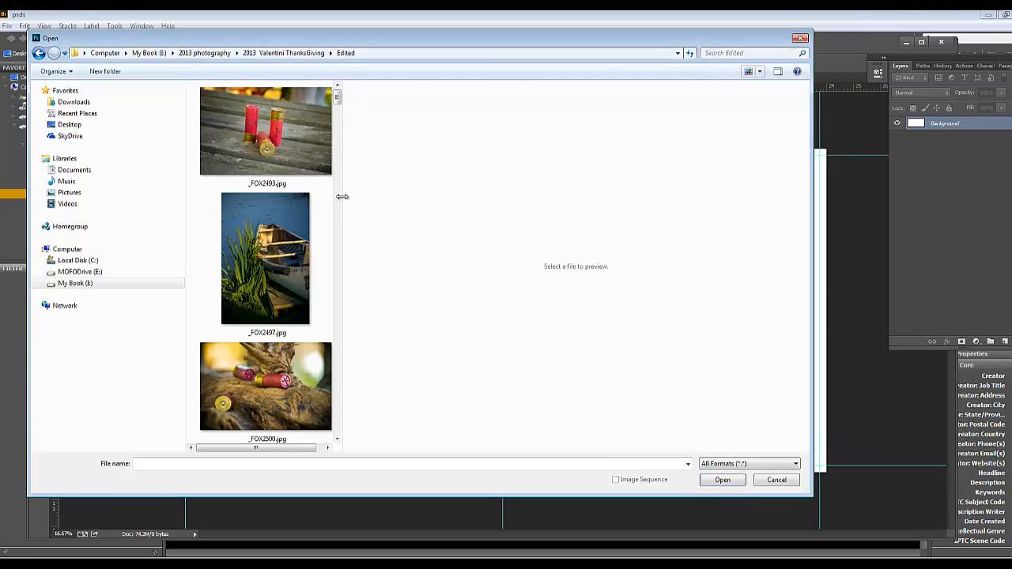
drag(341, 196, 771, 196)
click(294, 164)
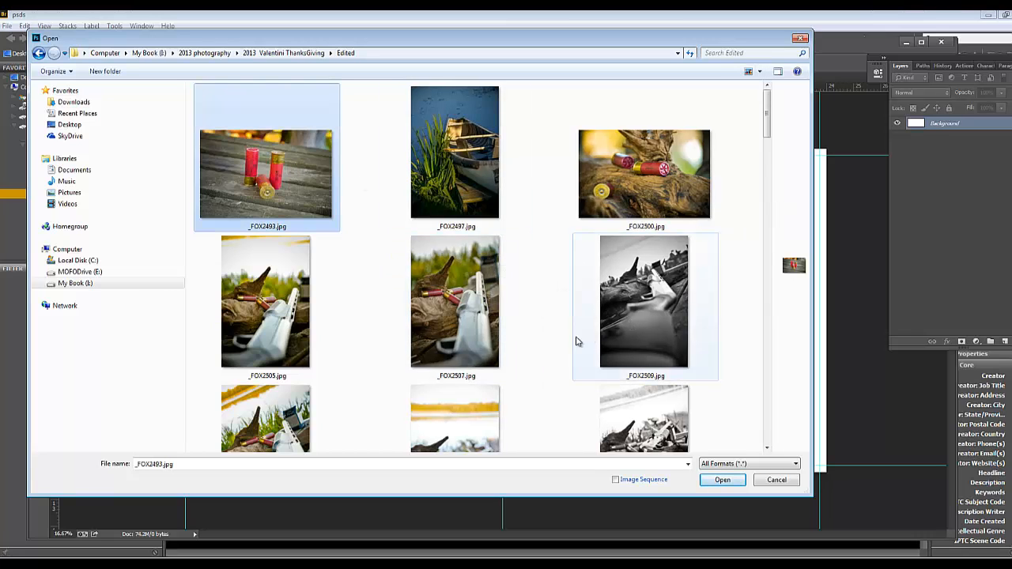
ctrl+click(464, 301)
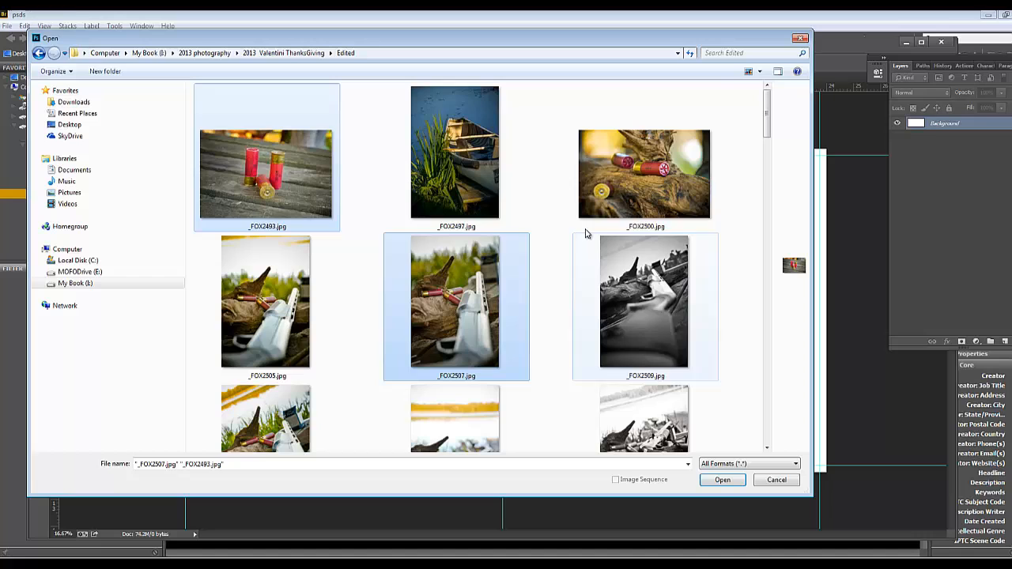
ctrl+click(635, 170)
scroll(593, 253, down, 1)
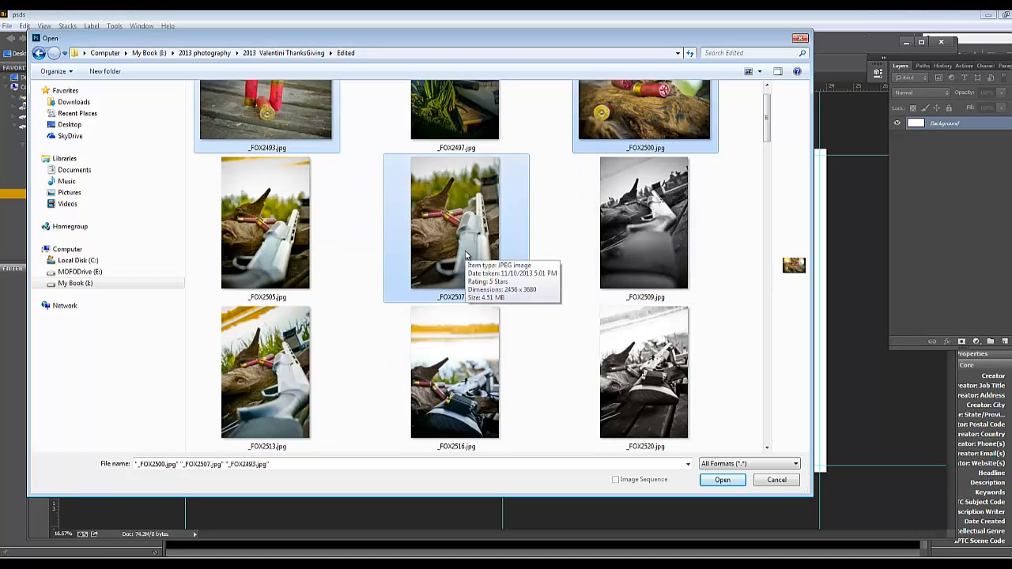
click(724, 480)
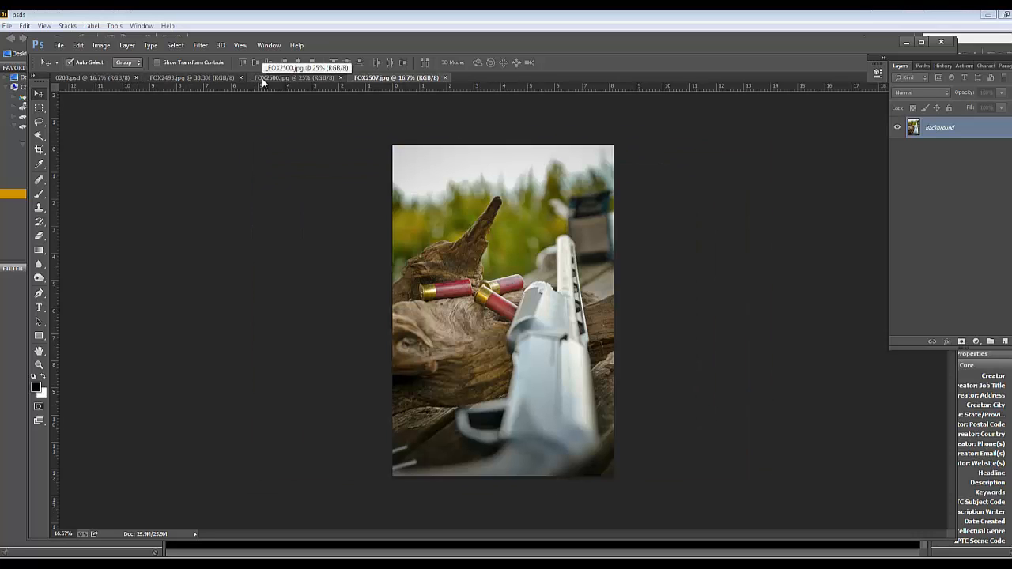
Copy the entire _FOX2507.jpg image and paste it into 0203.psd
key(ctrl+a)
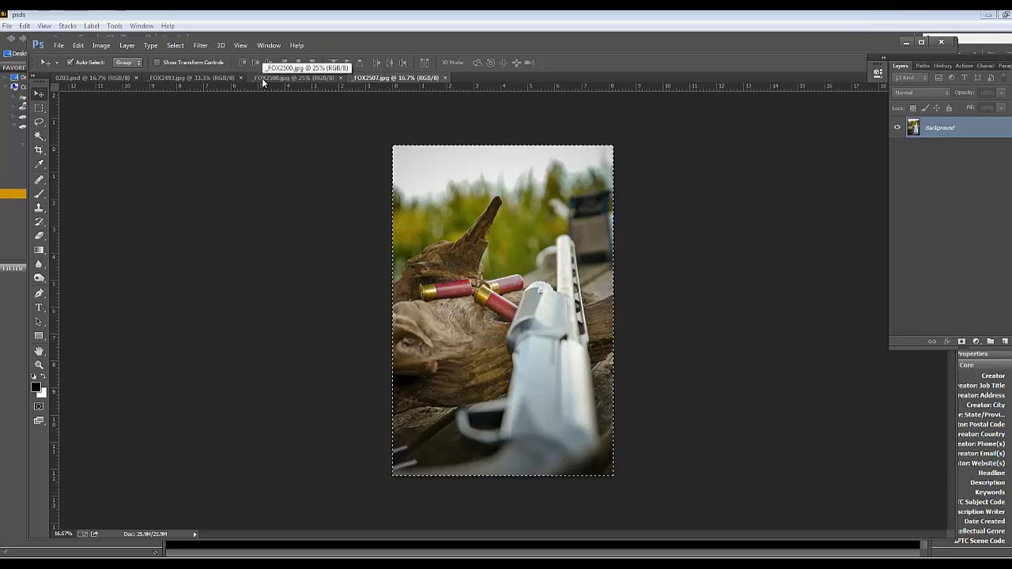
key(ctrl+Tab)
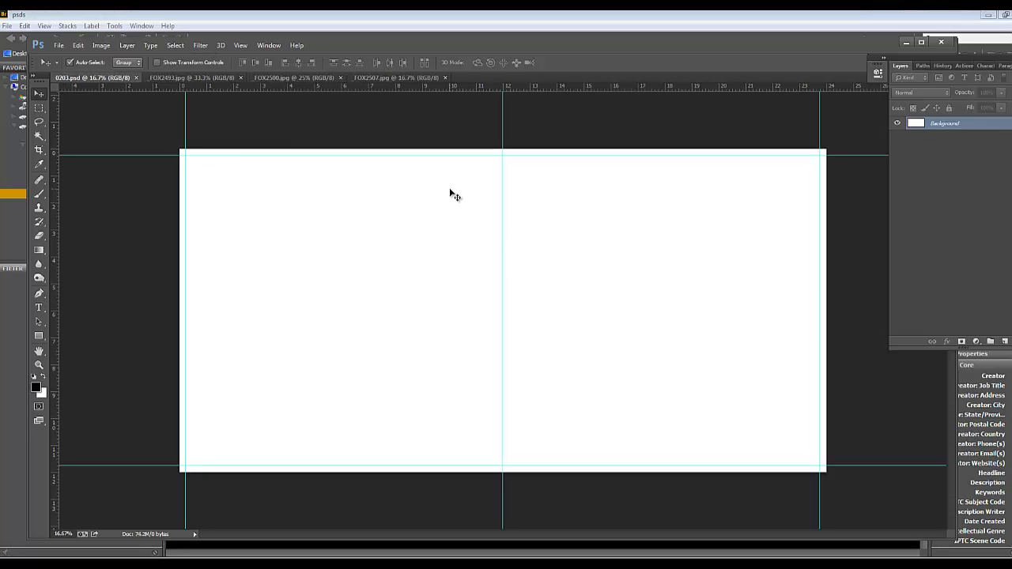
key(ctrl+v)
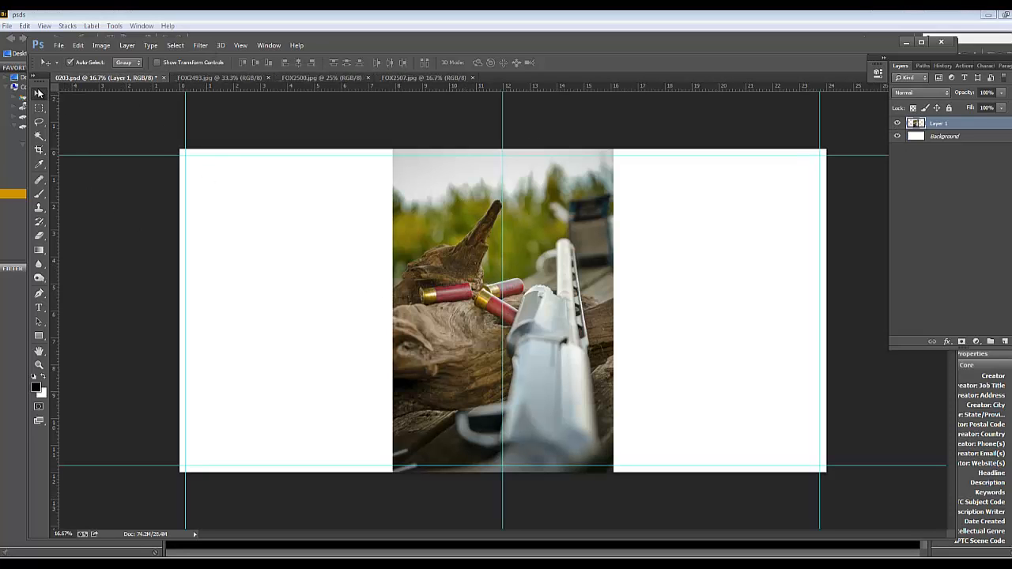
Move the pasted shotgun photo to the spread's right edge and scale it up slightly to cover the full page height
drag(468, 278, 681, 283)
key(ctrl+t)
key(ctrl+minus)
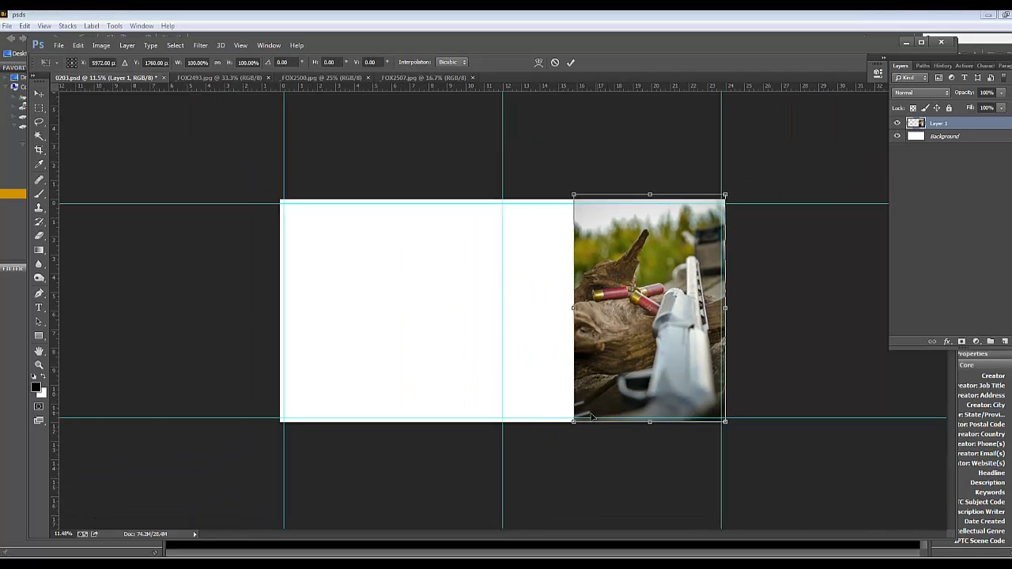
drag(572, 422, 545, 403)
key(Return)
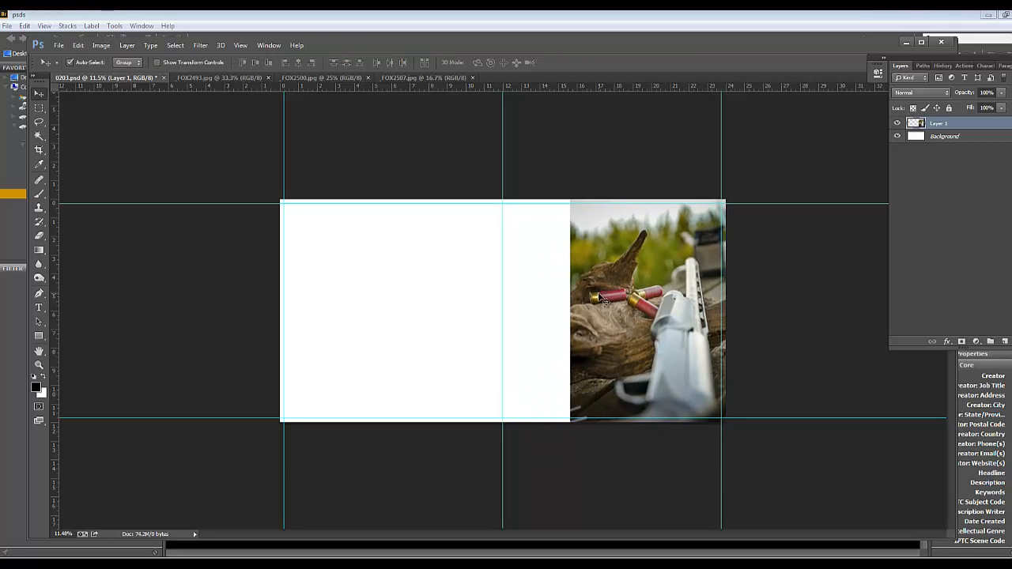
mouse_move(642, 299)
mouse_down()
mouse_move(625, 293)
mouse_move(643, 292)
mouse_up()
Swap the foreground and background colors and fill the Background layer with the black background color
click(945, 136)
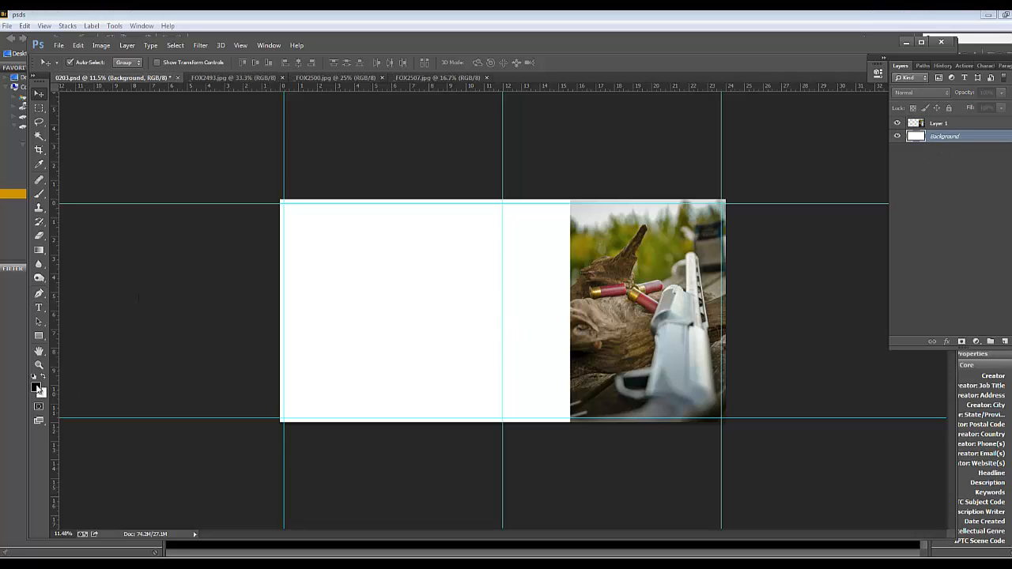
click(41, 376)
click(77, 45)
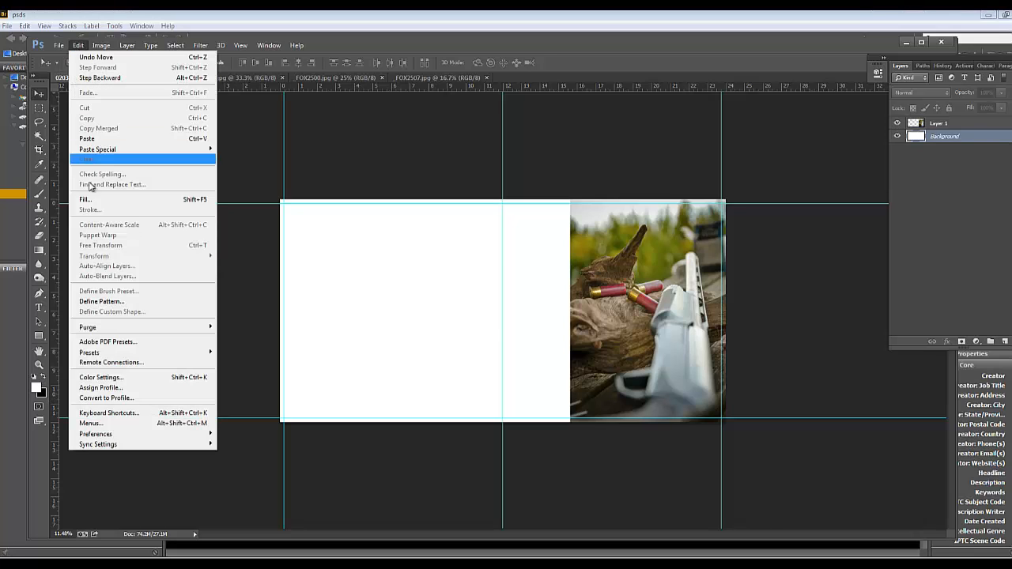
click(59, 209)
click(510, 188)
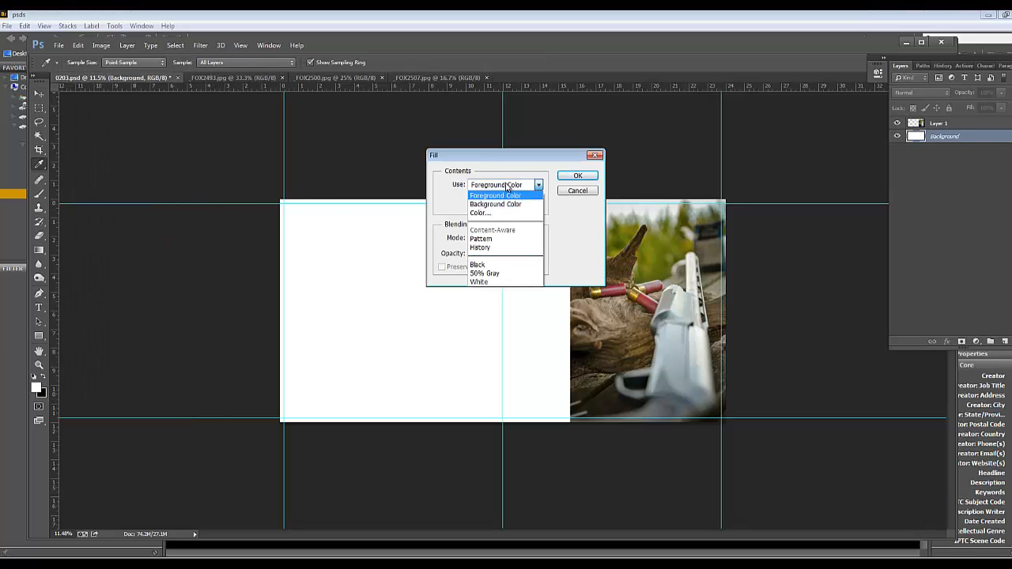
click(506, 204)
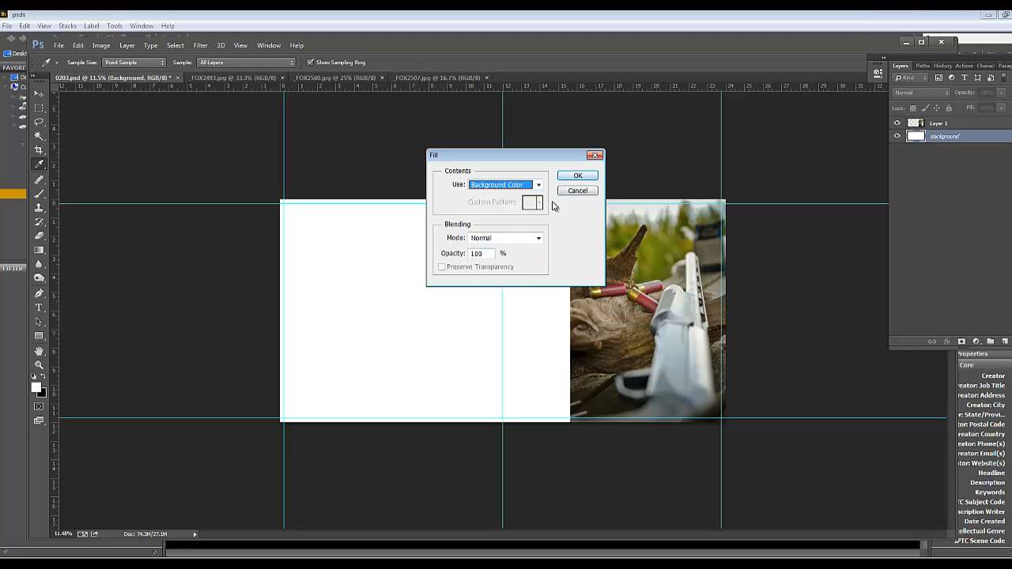
click(578, 175)
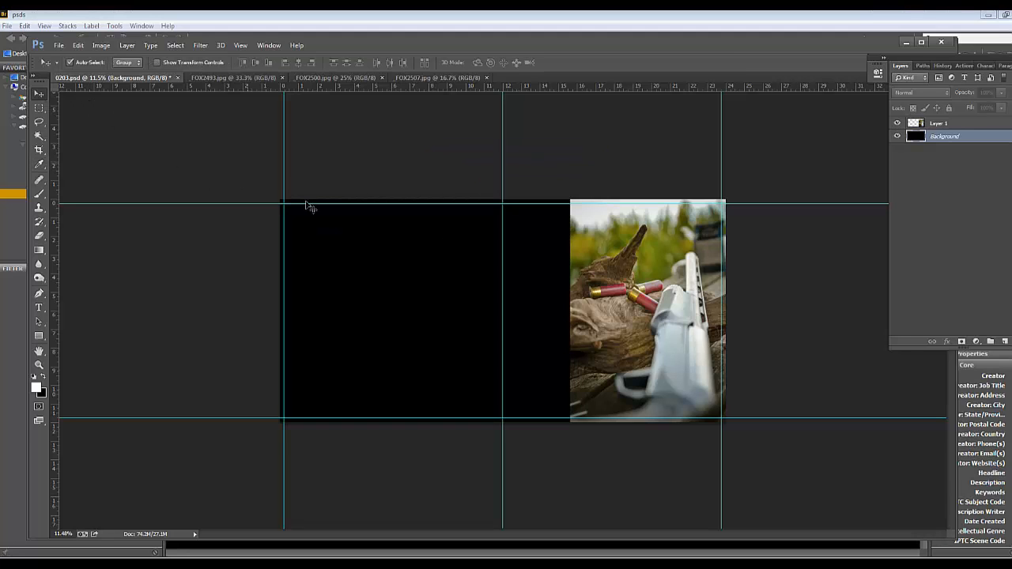
Copy a square rectangular-marquee selection around the three shells in _FOX2493.jpg and paste it into 0203.psd
click(681, 239)
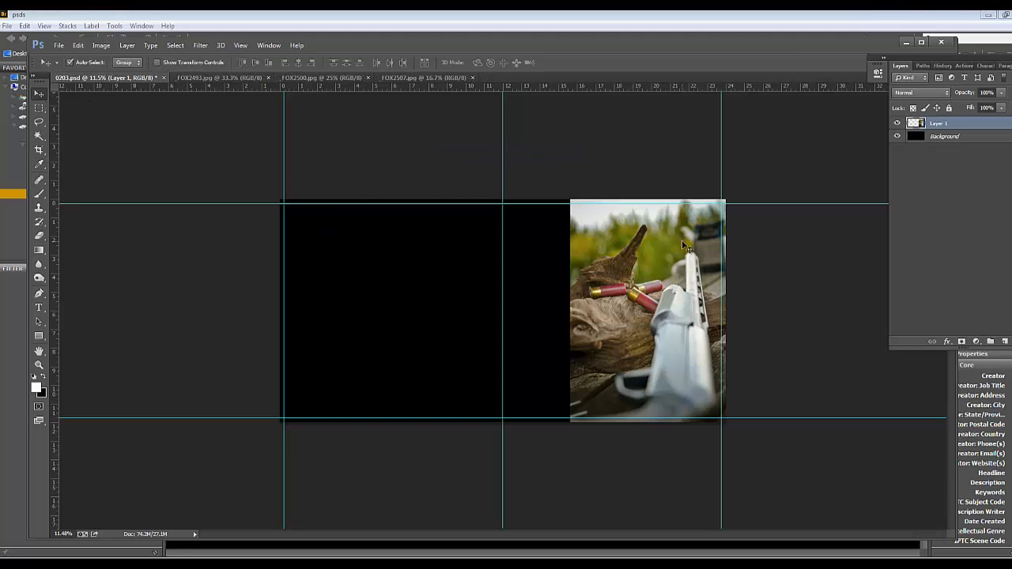
click(241, 79)
click(39, 107)
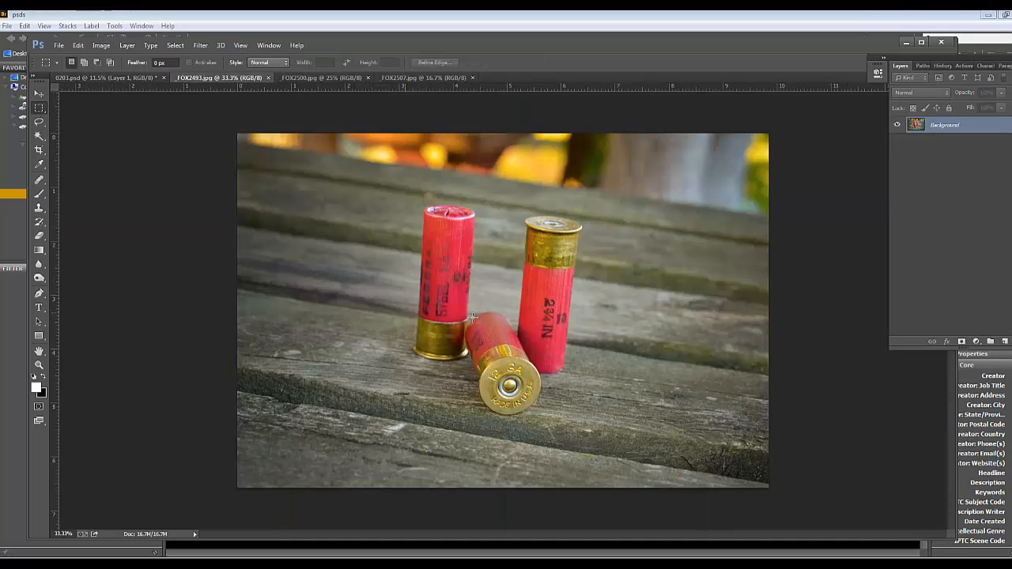
click(39, 110)
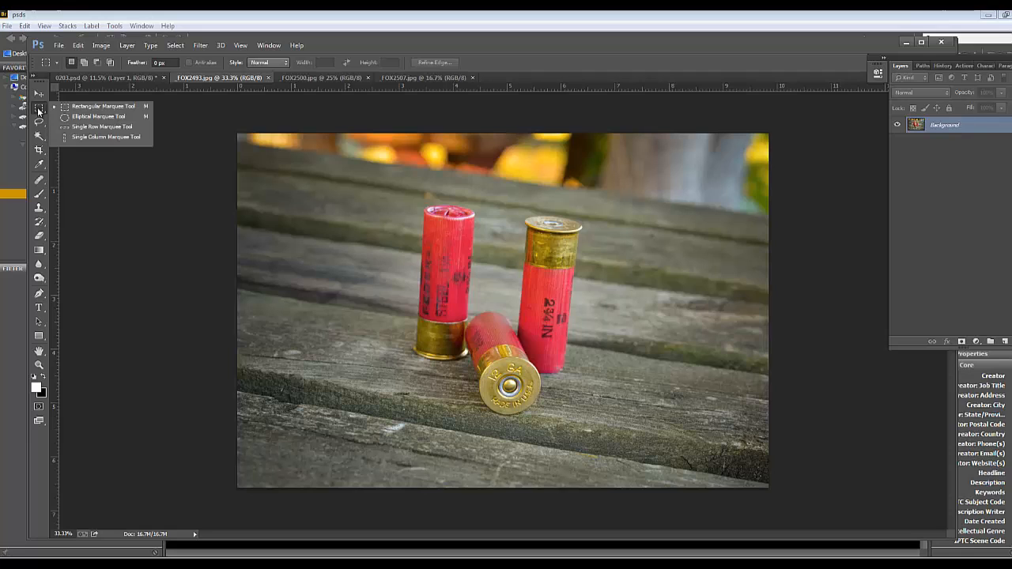
click(84, 108)
drag(357, 167, 697, 438)
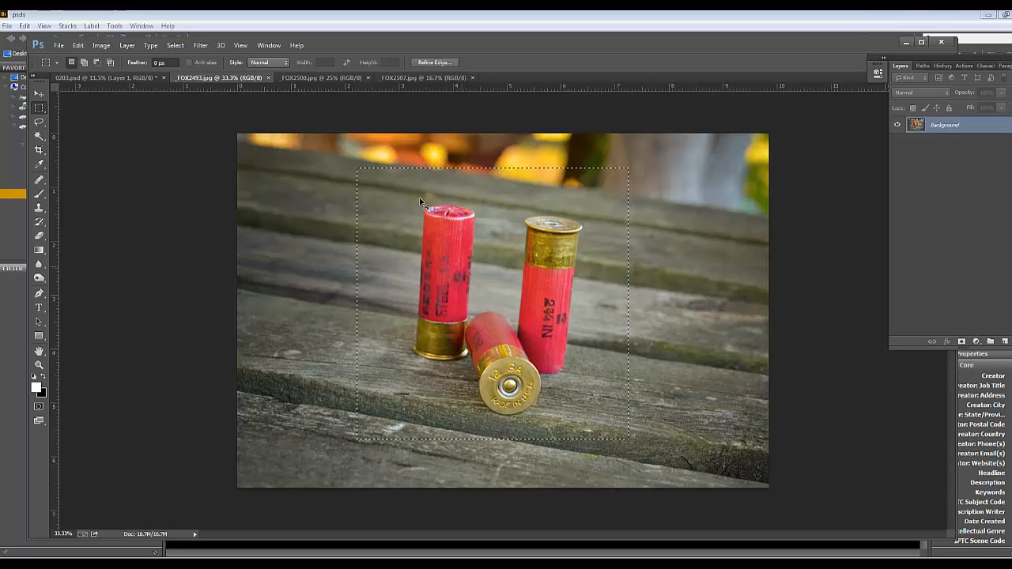
click(103, 77)
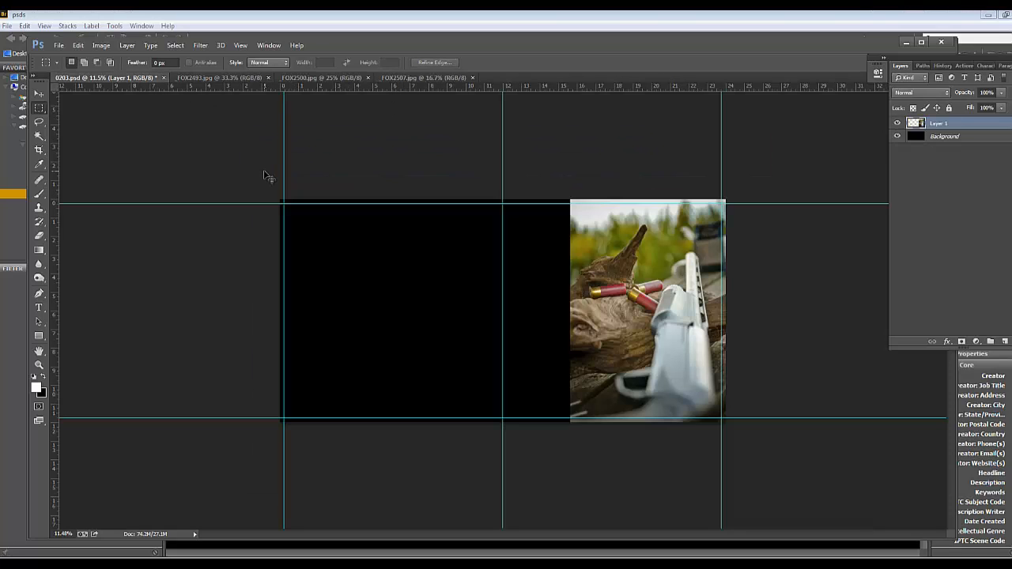
key(ctrl+v)
Detach _FOX2493.jpg into a floating window and close it
click(247, 78)
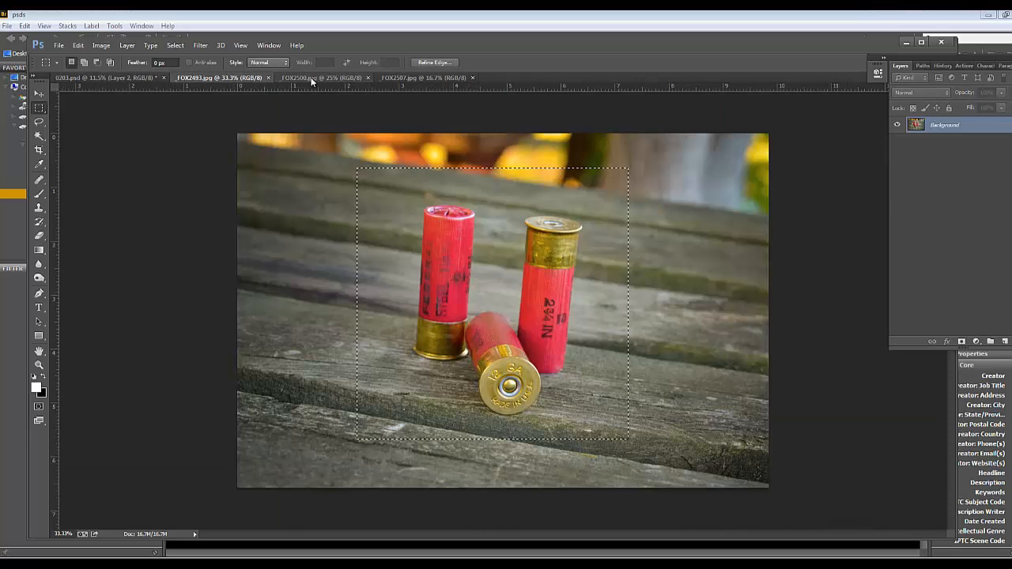
drag(237, 78, 526, 123)
click(218, 77)
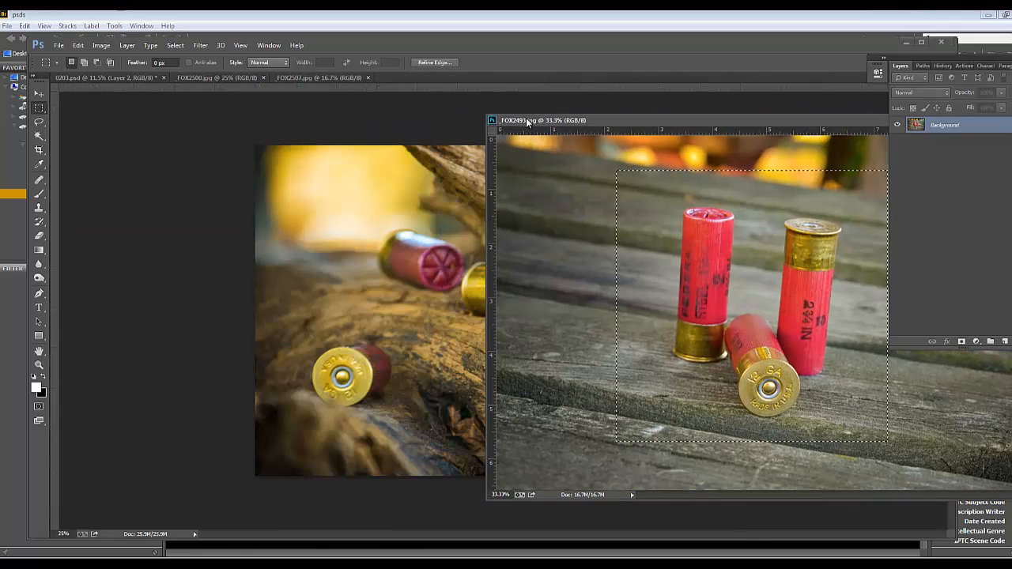
click(401, 198)
drag(536, 121, 163, 118)
click(694, 119)
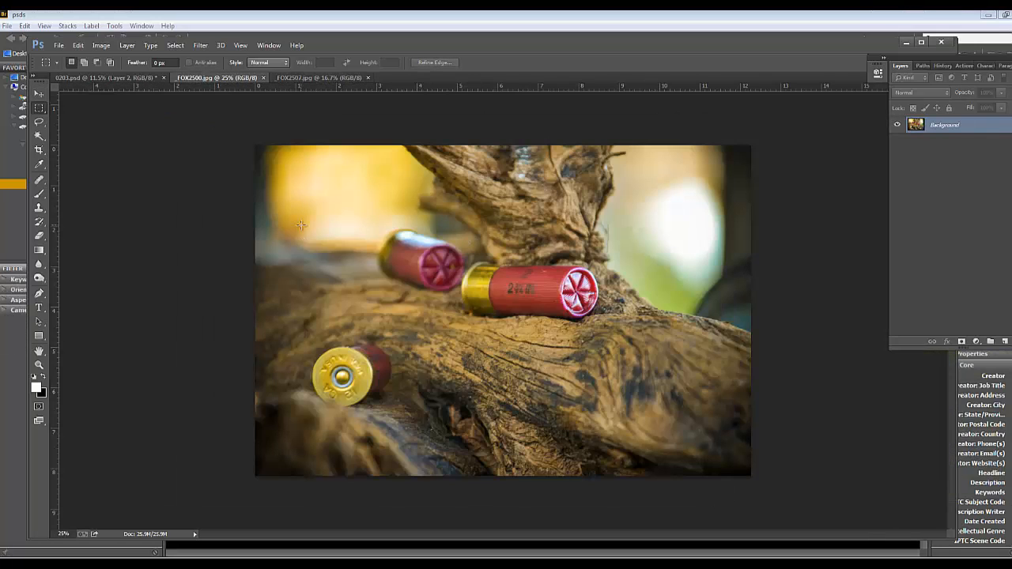
Copy a full-width horizontal strip containing the shells from _FOX2500.jpg and paste it into 0203.psd
drag(183, 210, 819, 435)
drag(679, 359, 679, 354)
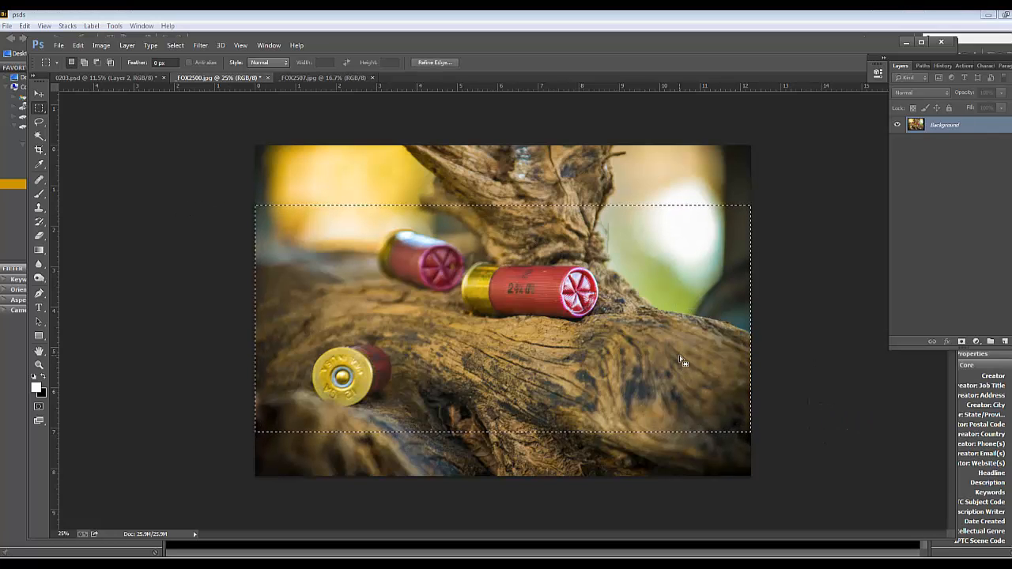
click(154, 83)
key(ctrl+v)
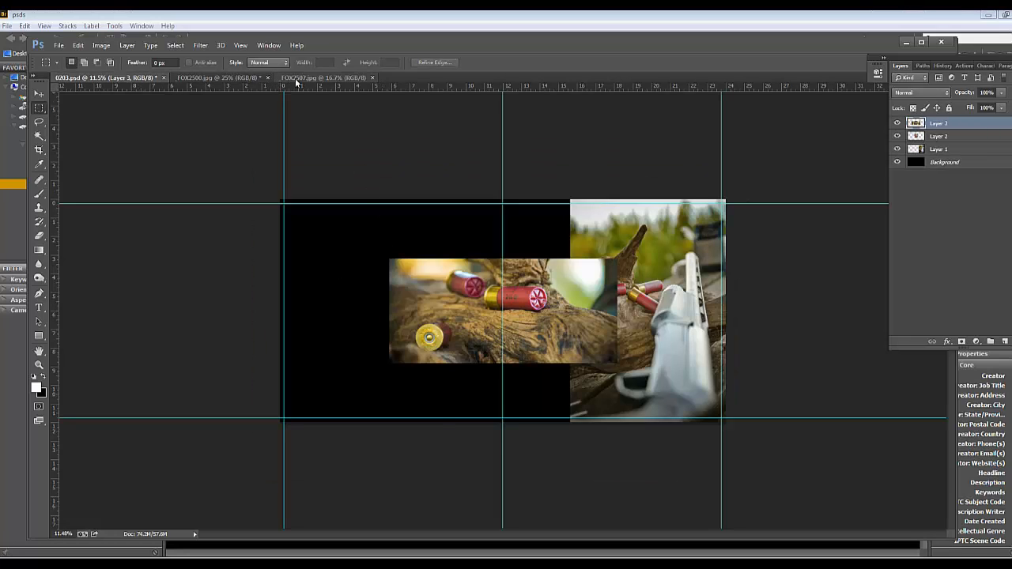
Close the source photos _FOX2507.jpg and _FOX2500.jpg, discarding the changes to _FOX2500.jpg
click(296, 79)
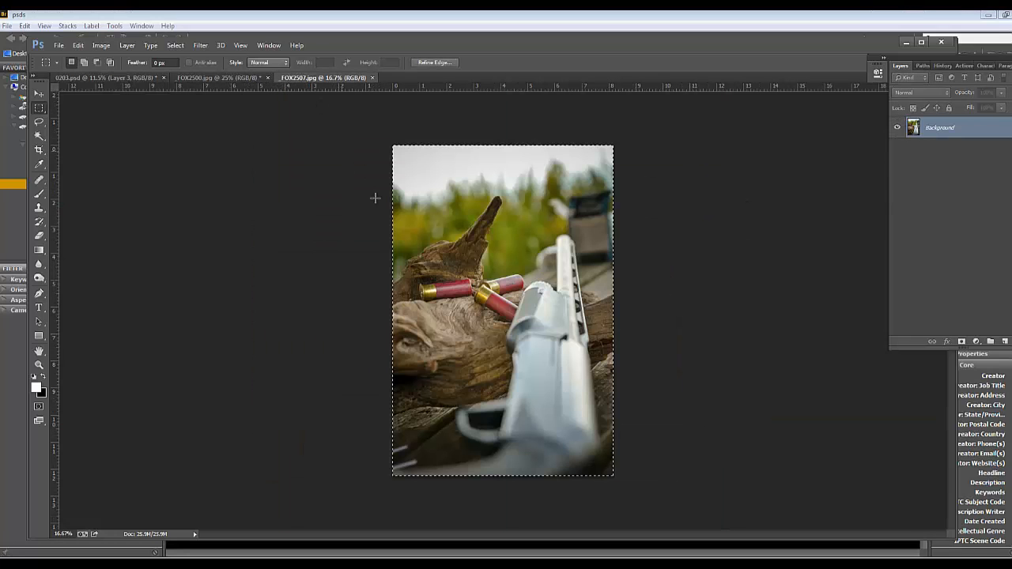
click(371, 78)
click(258, 77)
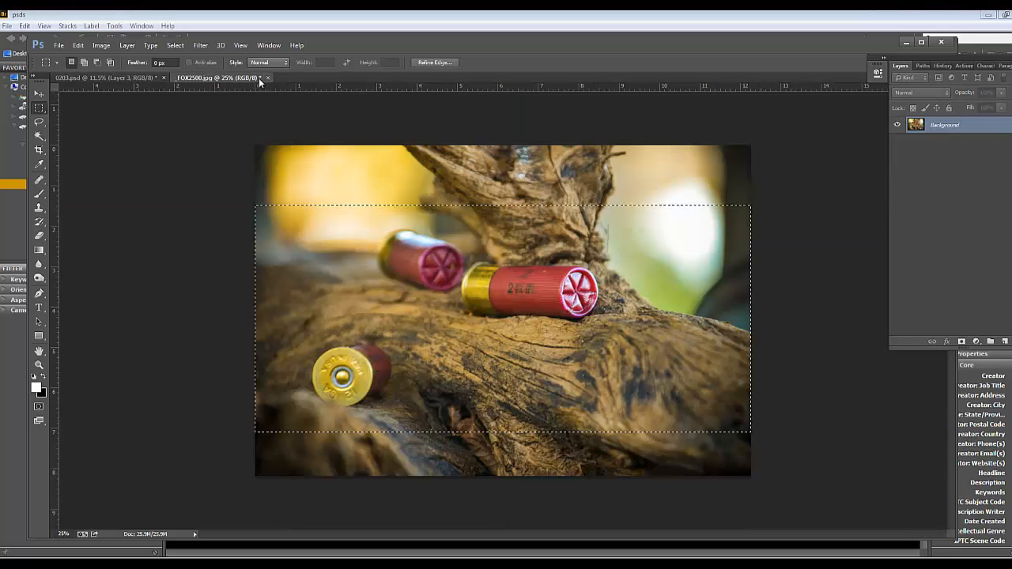
click(269, 77)
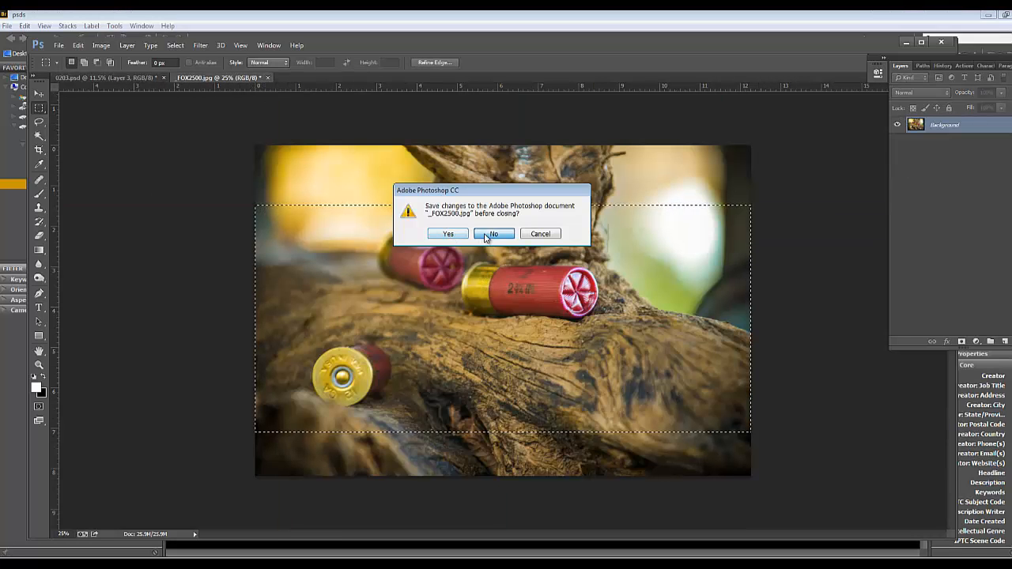
click(487, 235)
Move the wide shell strip to the lower part of the spread's left page and scale it down proportionally to fit inside that page
key(v)
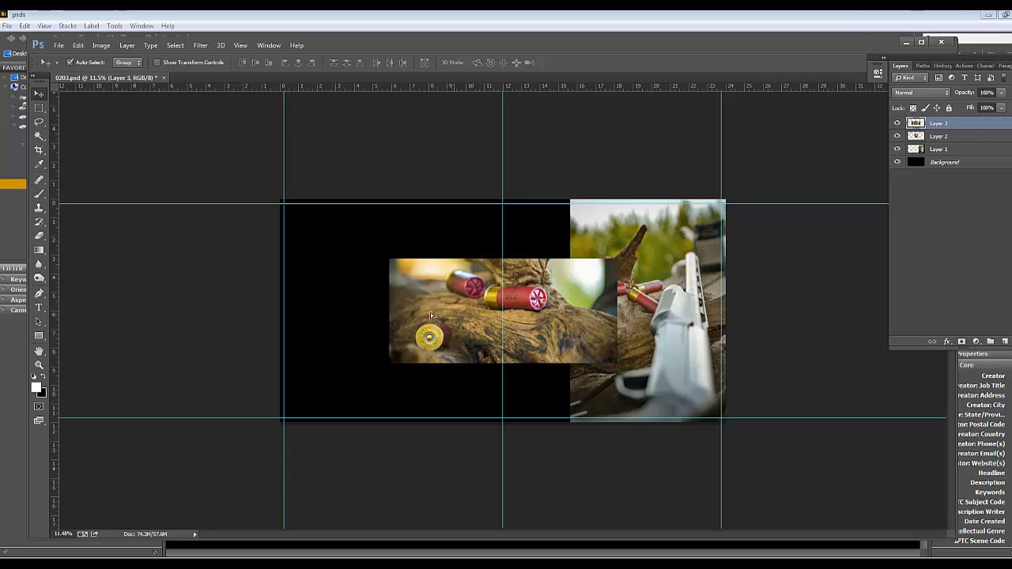
drag(430, 312, 331, 348)
key(ctrl+t)
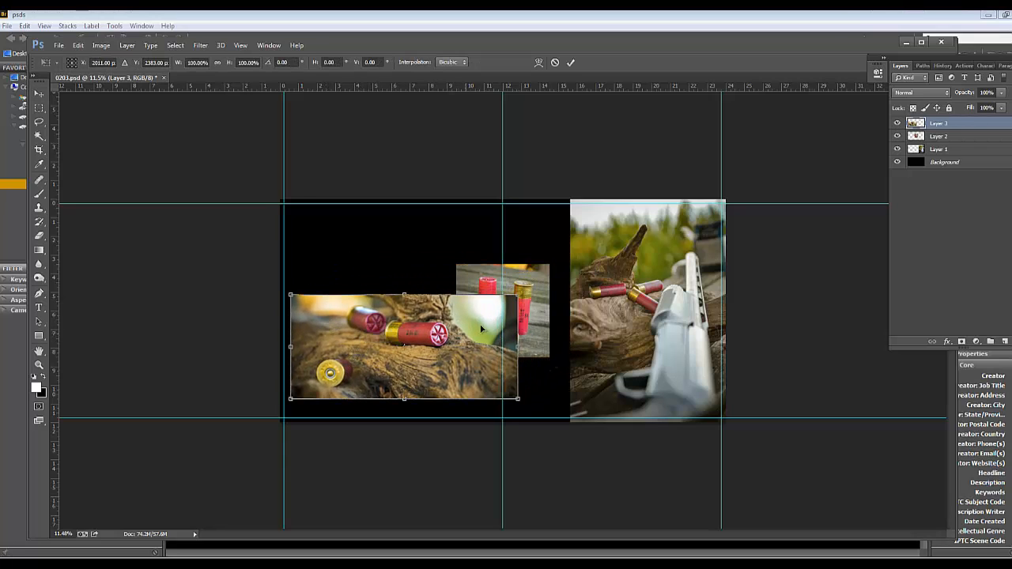
drag(518, 295, 465, 300)
key(Return)
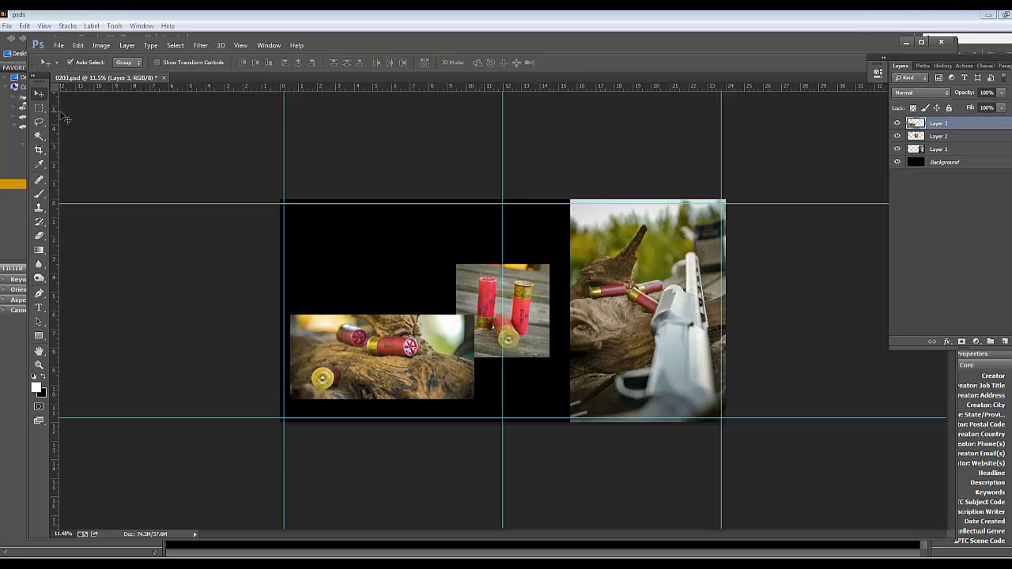
drag(392, 354, 400, 362)
Move the square three-shell photo above the strip, scale it down proportionally, and align its left edge with the strip's
drag(464, 288, 309, 237)
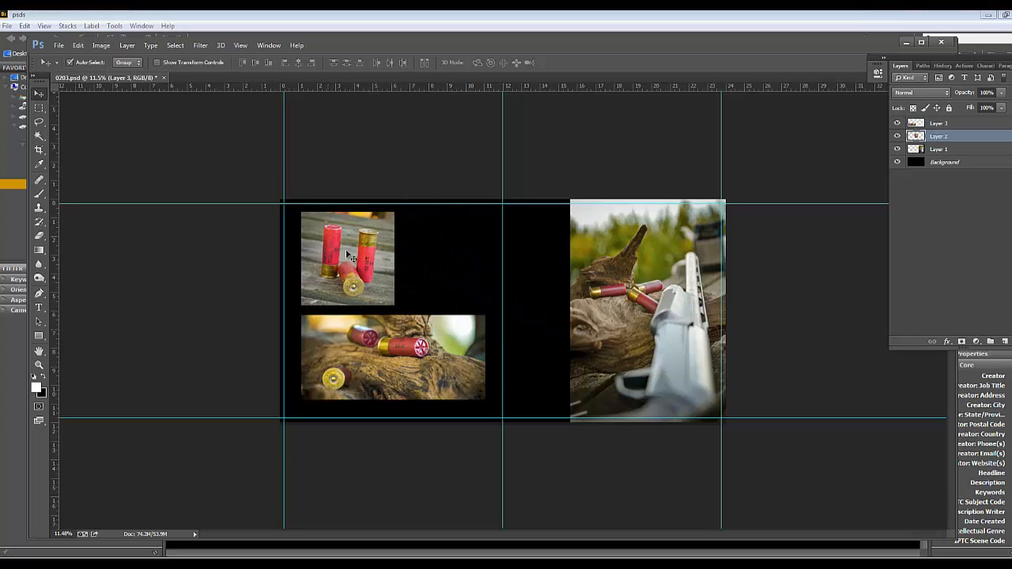
key(ctrl+t)
drag(398, 208, 381, 225)
key(Return)
drag(338, 282, 338, 286)
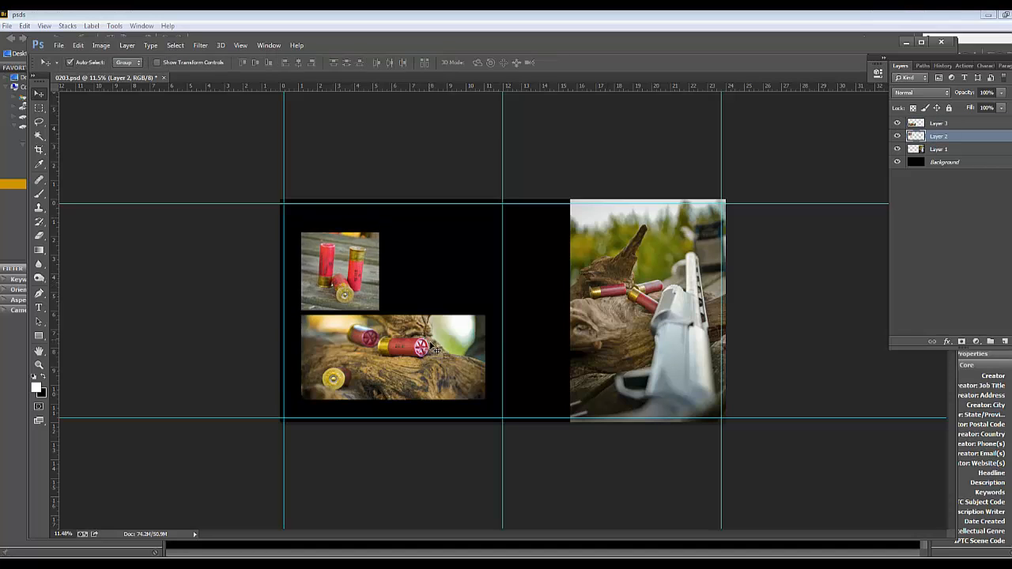
Try repositioning the three-shell photo against the strip and use the Snap option
scroll(347, 292, up, 5)
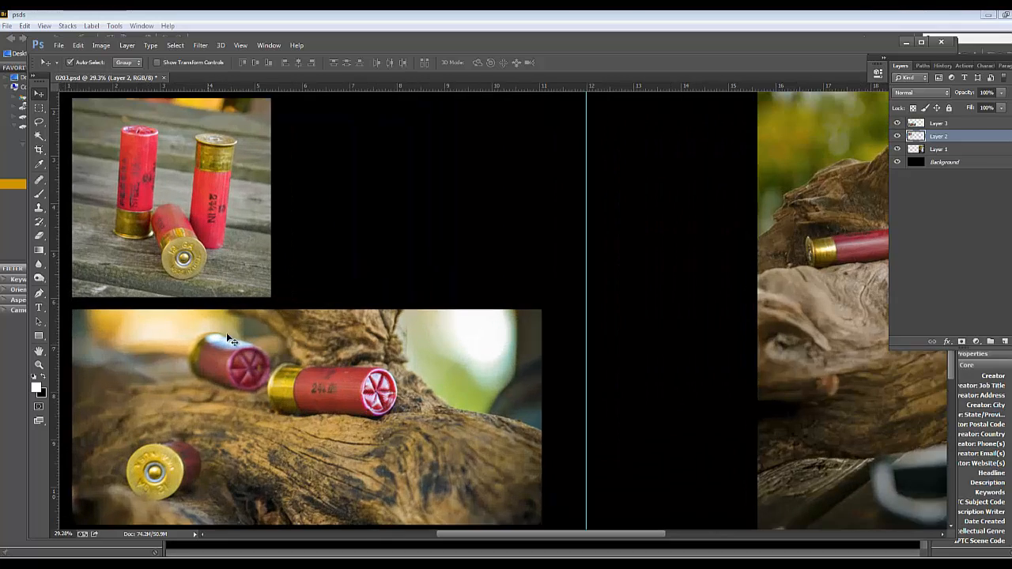
drag(228, 337, 344, 291)
drag(300, 224, 323, 234)
key(ctrl+z)
click(239, 45)
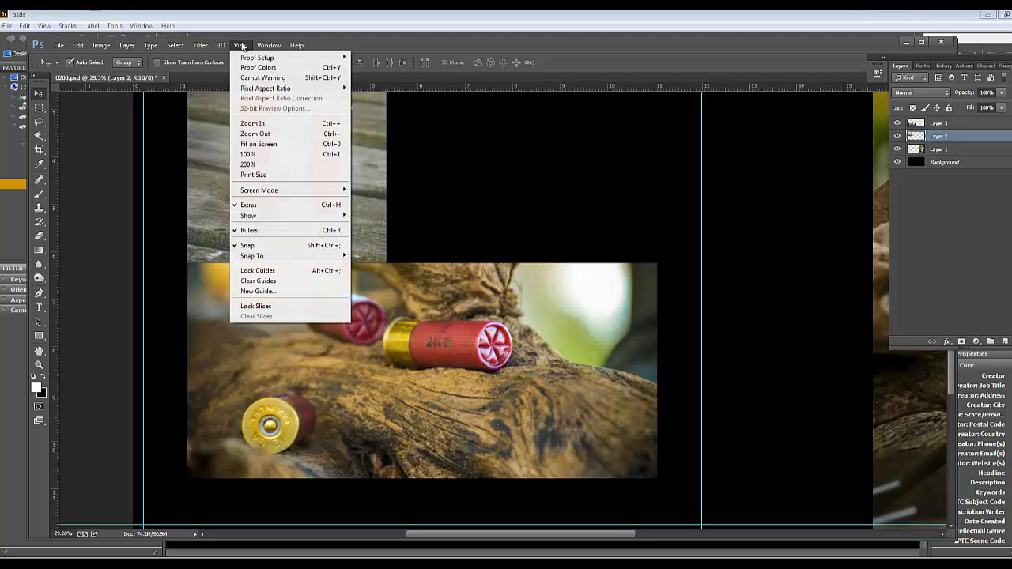
click(247, 245)
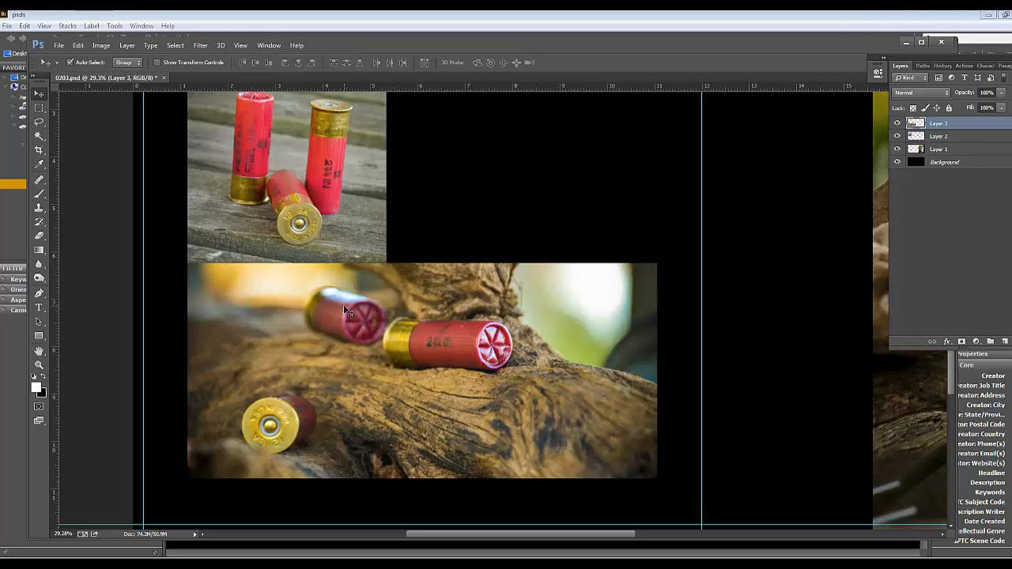
Place the three-shell photo left-aligned above the strip, leaving a narrow black gap between the two photos
drag(327, 229, 289, 221)
drag(289, 221, 329, 219)
click(240, 45)
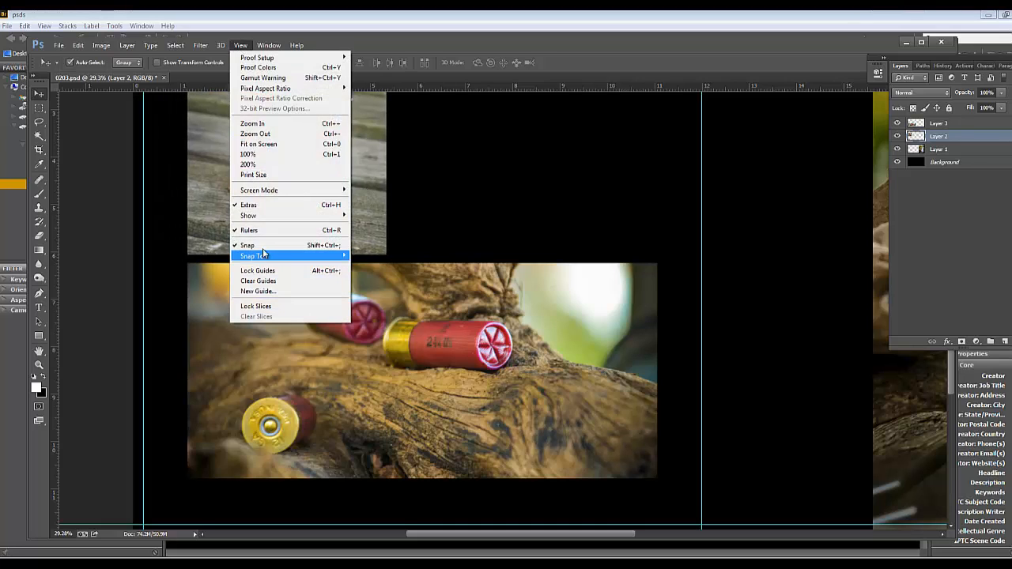
click(437, 199)
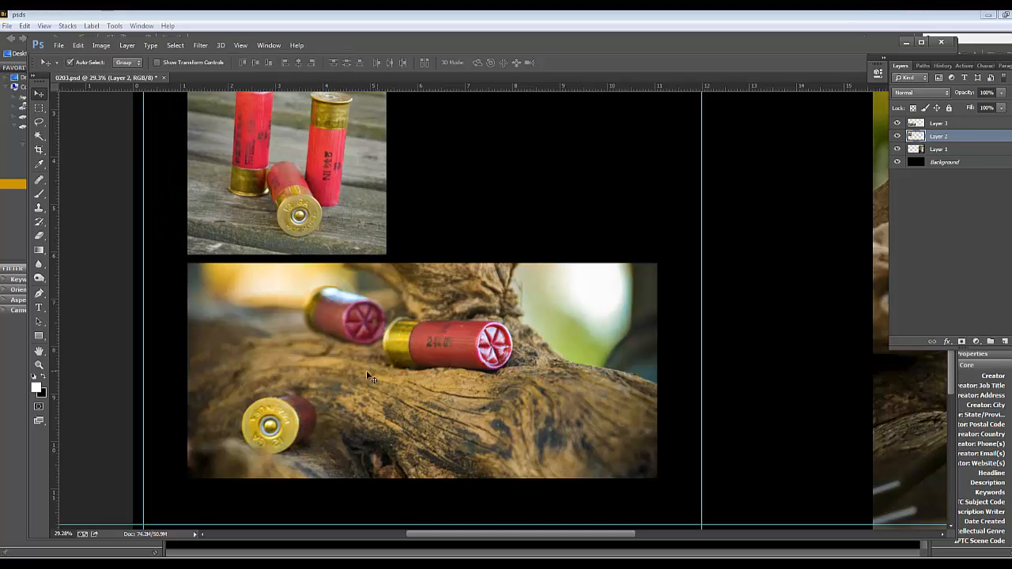
drag(368, 357, 367, 364)
key(ctrl+0)
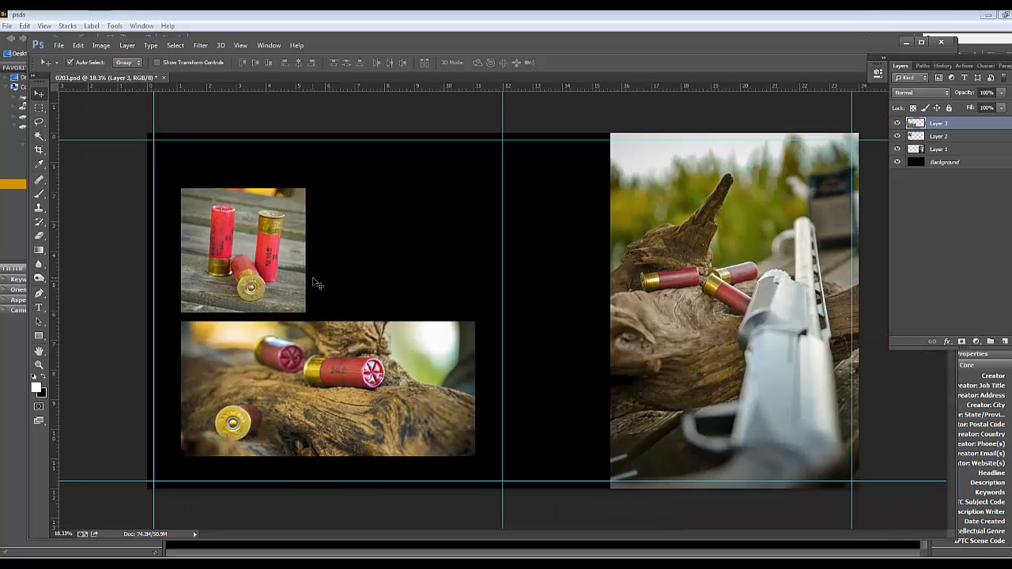
Open _FOX2516.jpg from the Edited folder
click(413, 565)
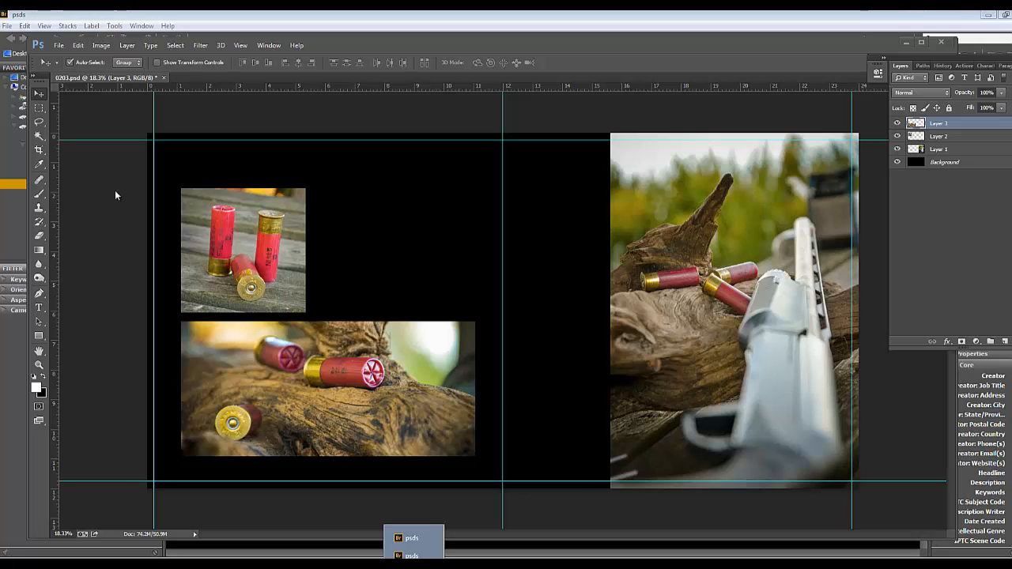
click(58, 45)
click(75, 66)
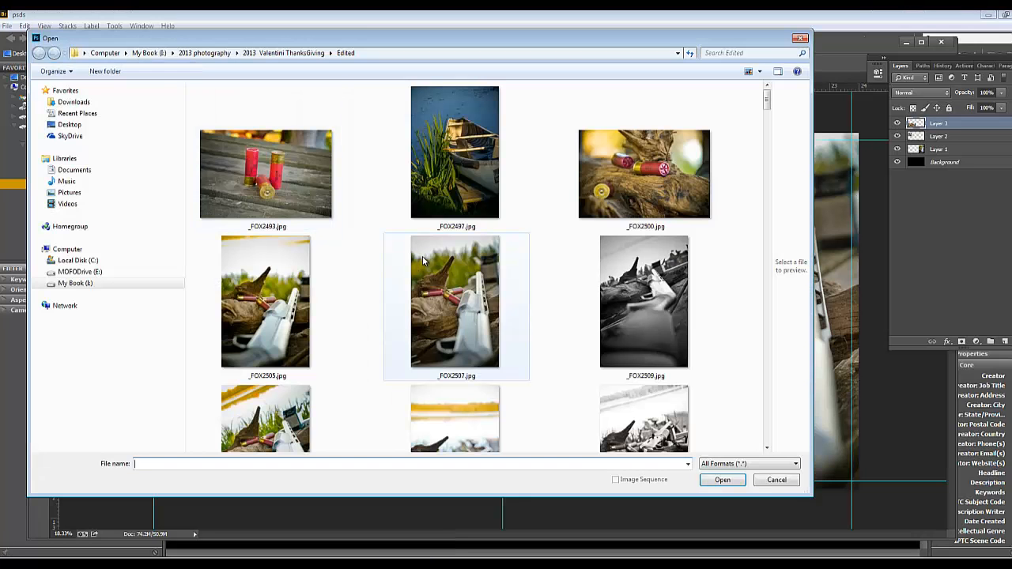
drag(765, 101, 767, 116)
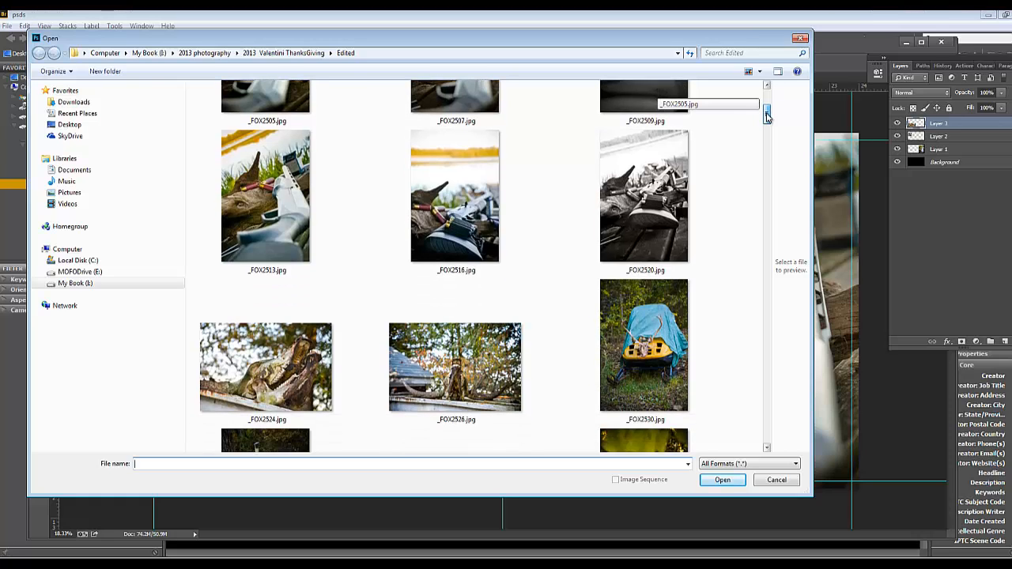
click(456, 198)
click(721, 482)
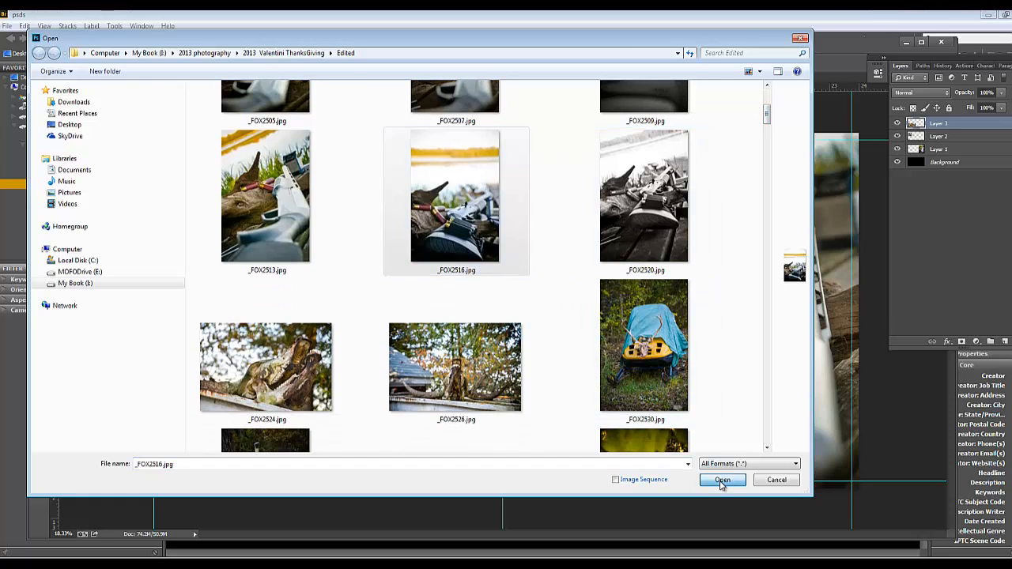
Copy a square rectangular-marquee selection around the shotgun and shells in _FOX2516.jpg and paste it into 0203.psd
key(m)
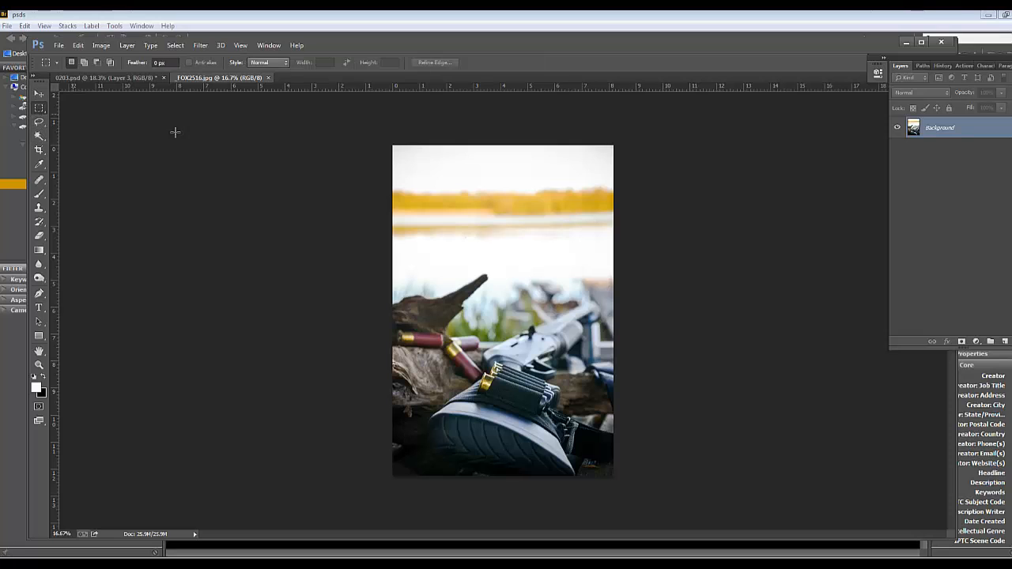
drag(411, 285, 586, 461)
key(ctrl+c)
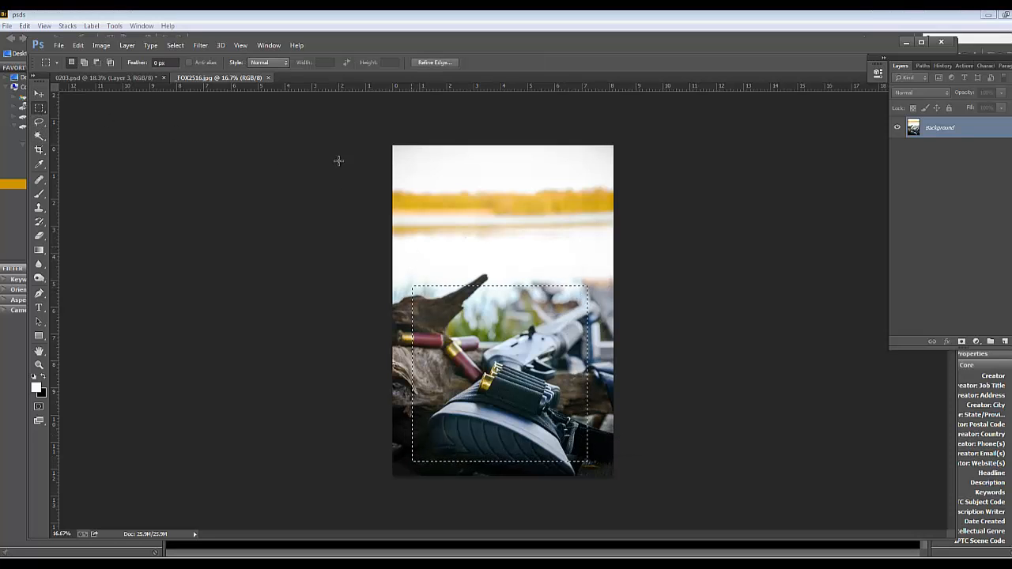
click(119, 77)
key(ctrl+v)
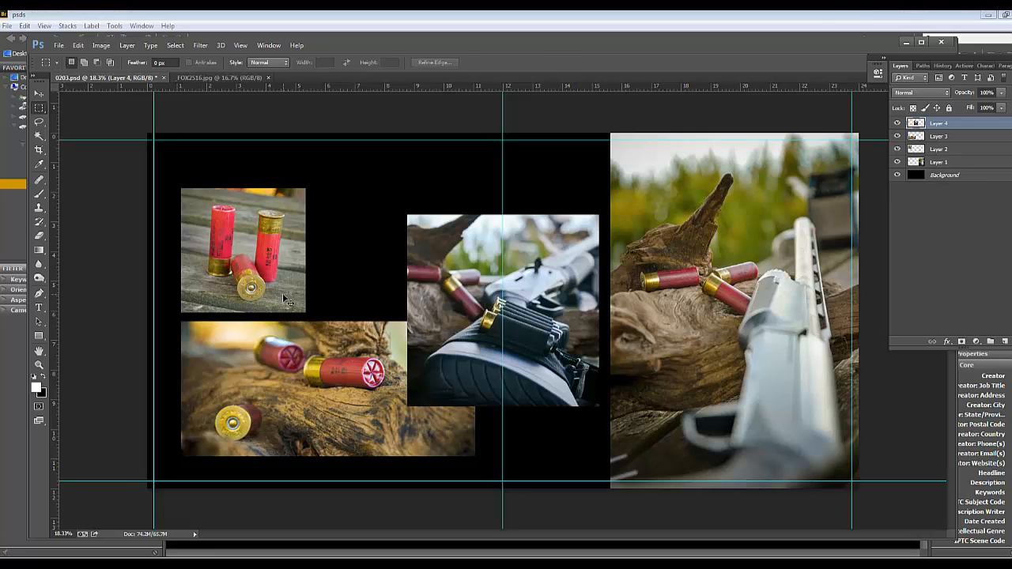
Scale the pasted shotgun photo to about 65% to match the three-shell photo's height and align it against that photo's right edge
key(ctrl+t)
drag(419, 267, 321, 240)
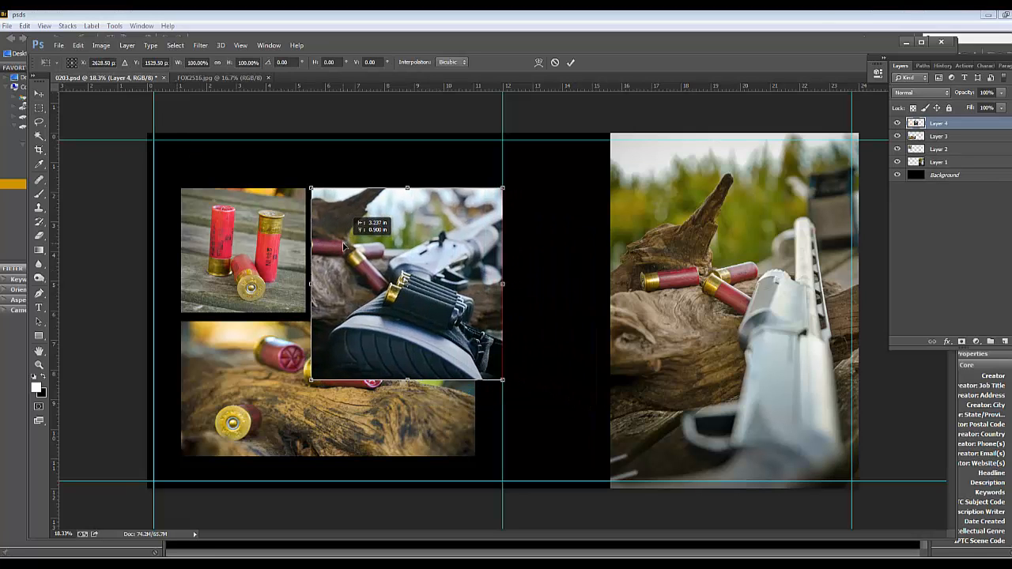
drag(503, 380, 435, 312)
scroll(392, 321, up, 6)
scroll(305, 326, up, 15)
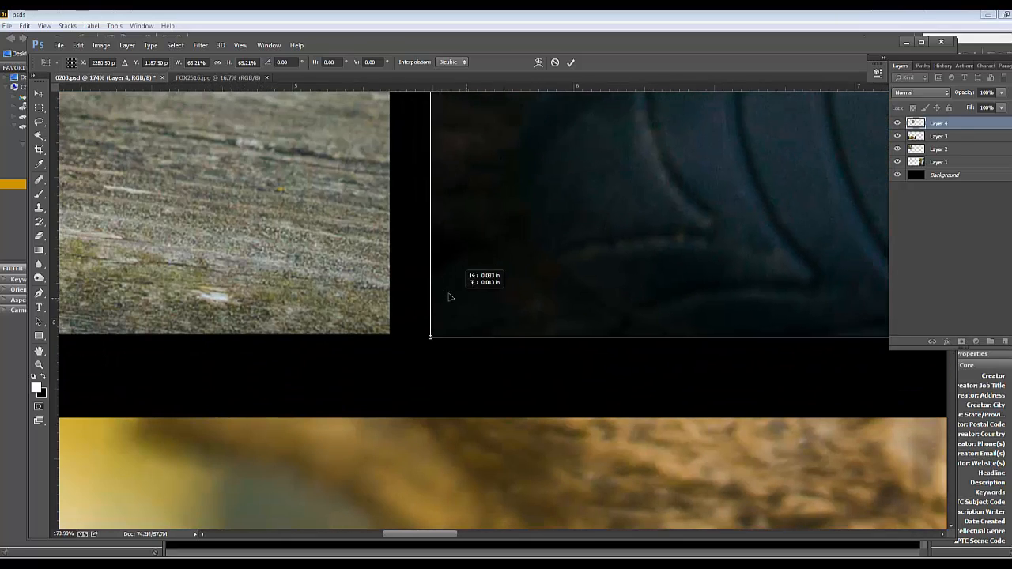
drag(449, 298, 418, 292)
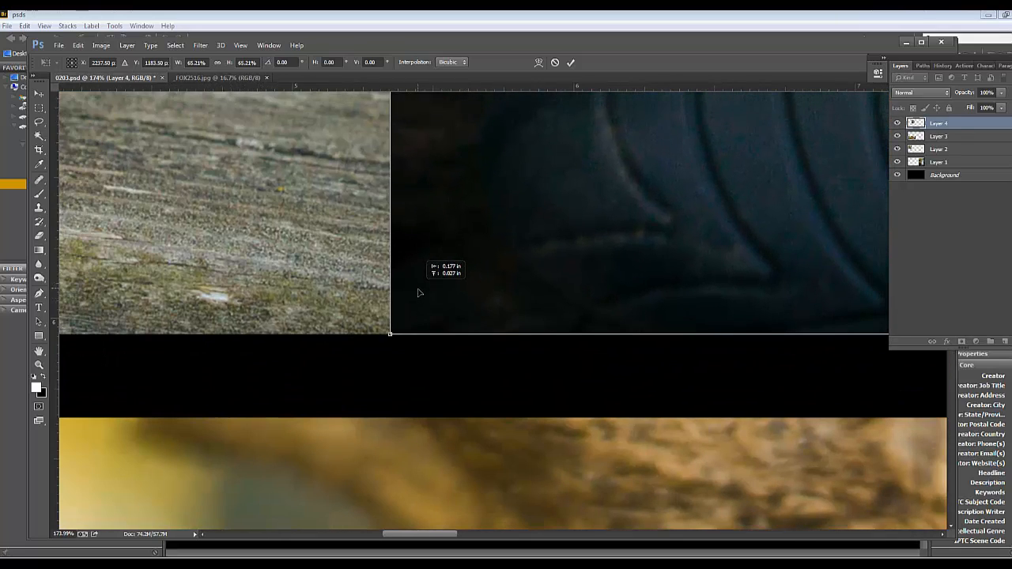
drag(521, 359, 522, 449)
scroll(521, 449, up, 15)
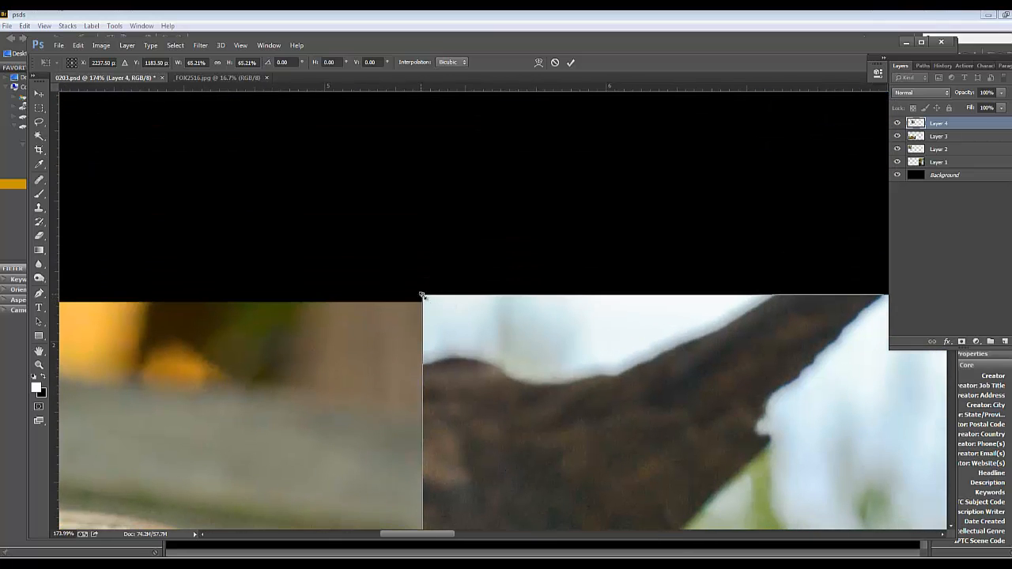
drag(421, 295, 427, 301)
key(Return)
scroll(433, 299, down, 12)
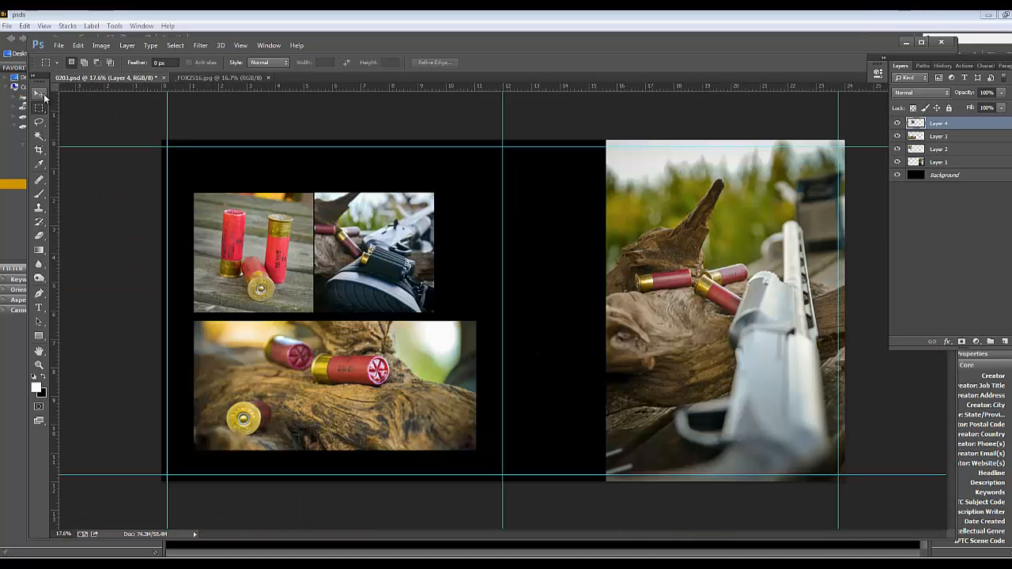
Align the square shotgun photo with the strip's right edge and place the three-shell photo beside it with a narrow gap
click(39, 95)
drag(367, 286, 410, 286)
drag(302, 294, 324, 294)
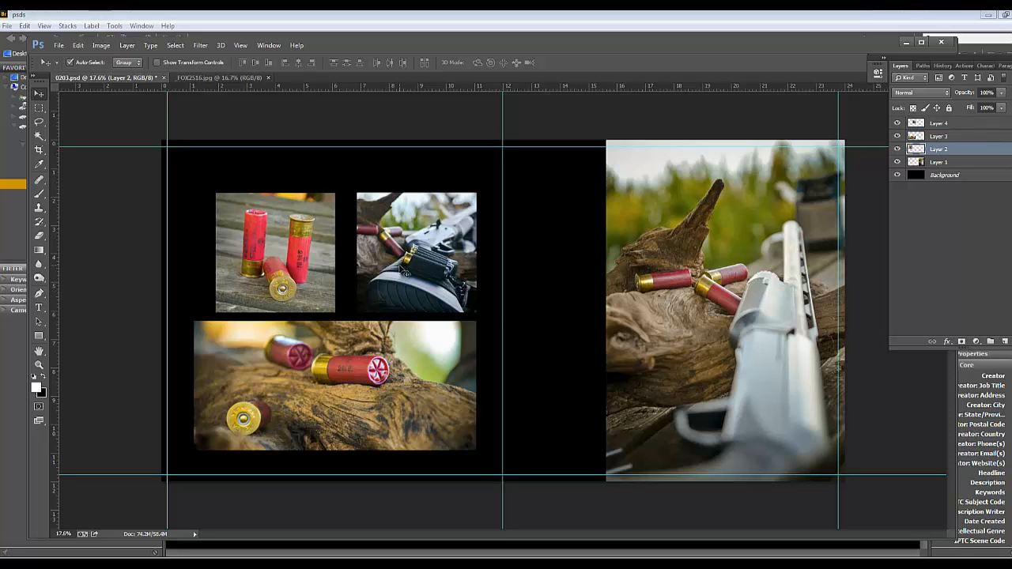
drag(403, 271, 395, 271)
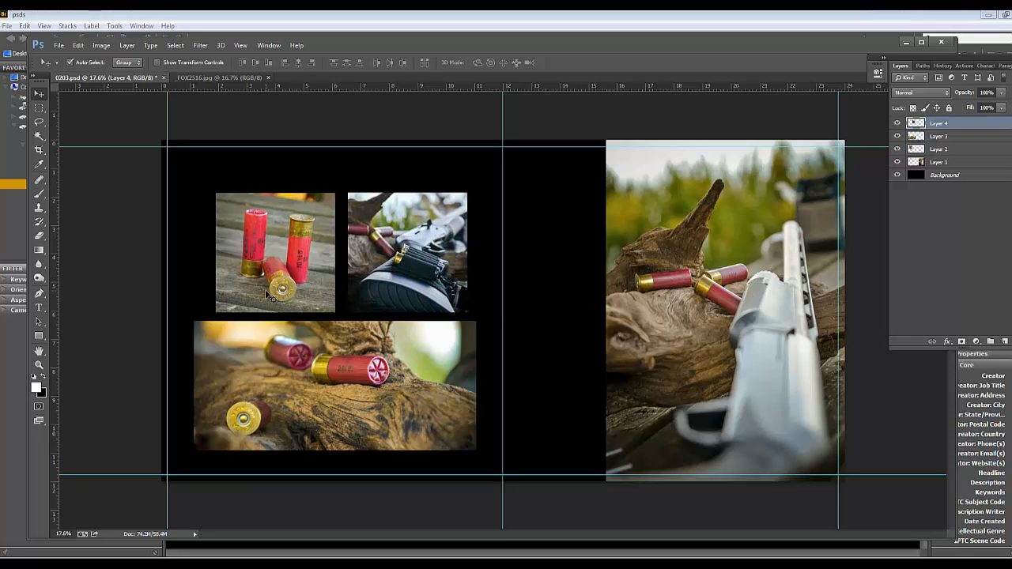
drag(267, 294, 245, 294)
drag(379, 283, 388, 283)
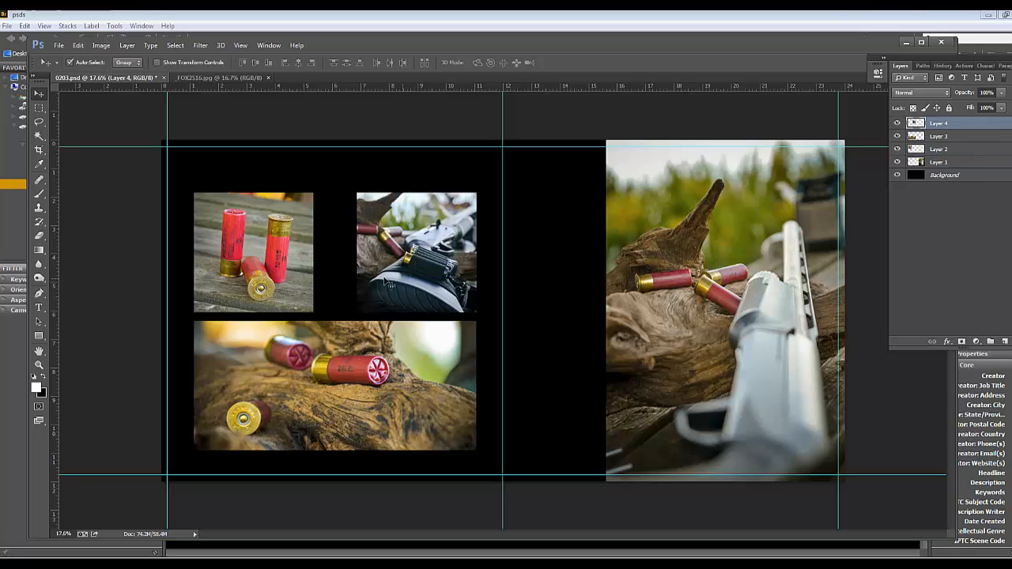
click(348, 360)
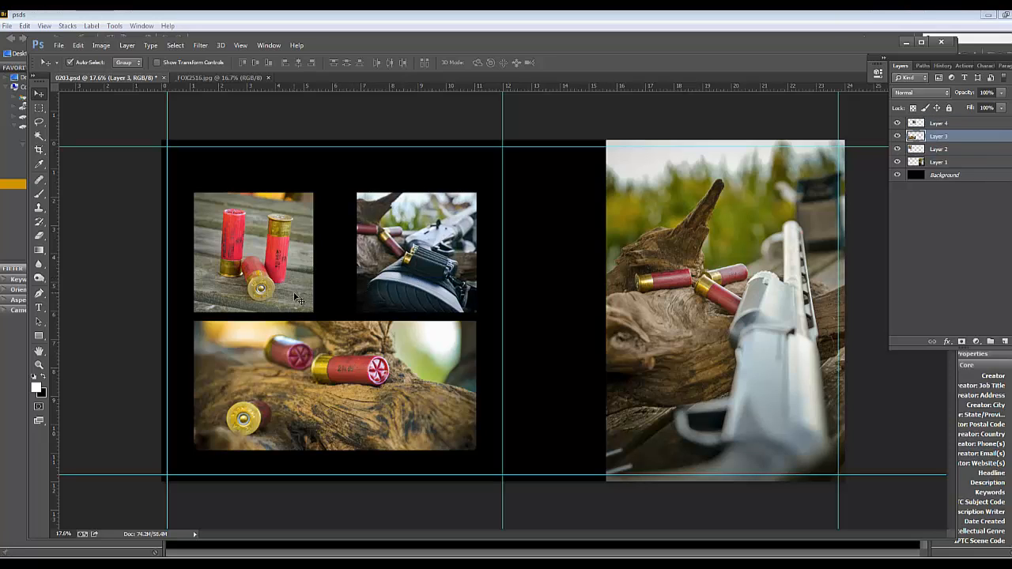
drag(289, 251, 331, 228)
Select both square photos and scale them up together proportionally until they span the width of the strip below
click(386, 254)
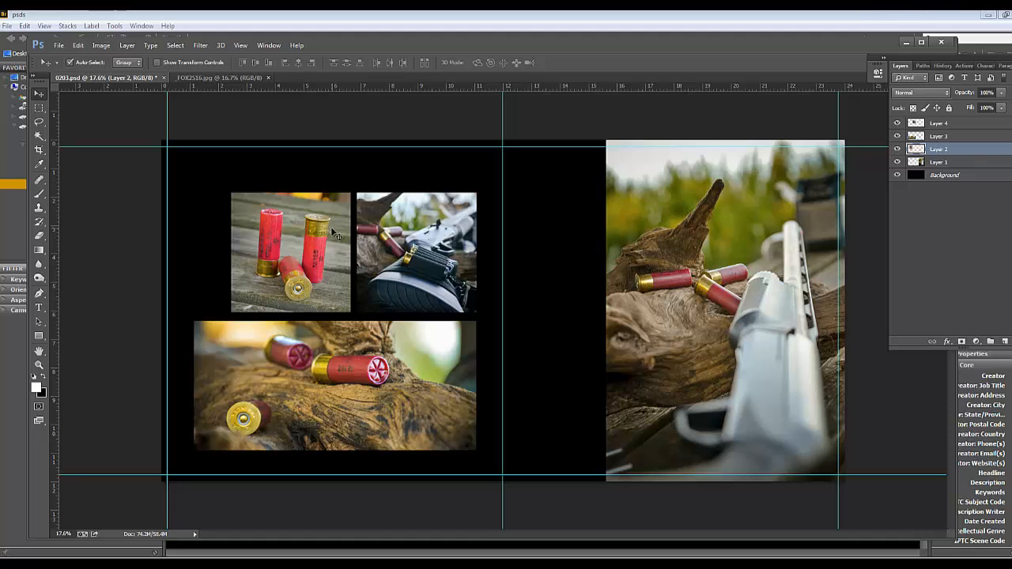
shift+click(392, 217)
key(ctrl+t)
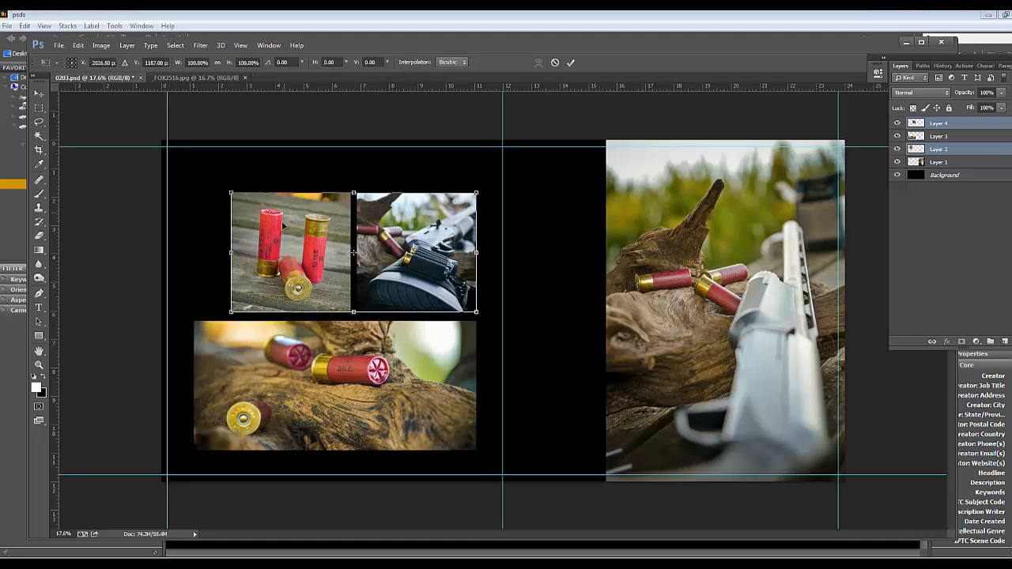
drag(228, 191, 191, 178)
key(Return)
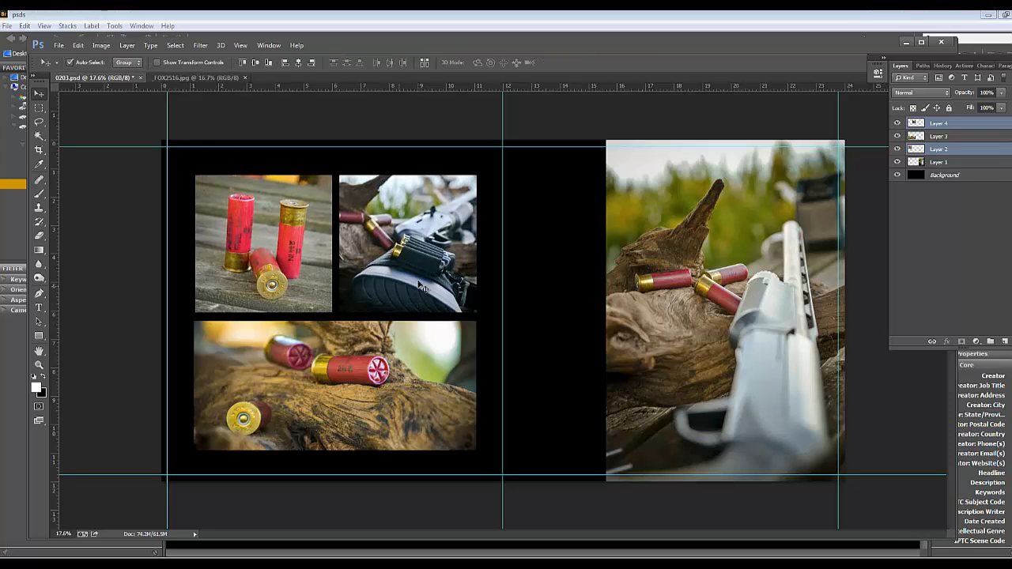
Nudge the wide strip photo slightly down to even out the gap beneath the two square photos
click(519, 238)
scroll(553, 268, down, 2)
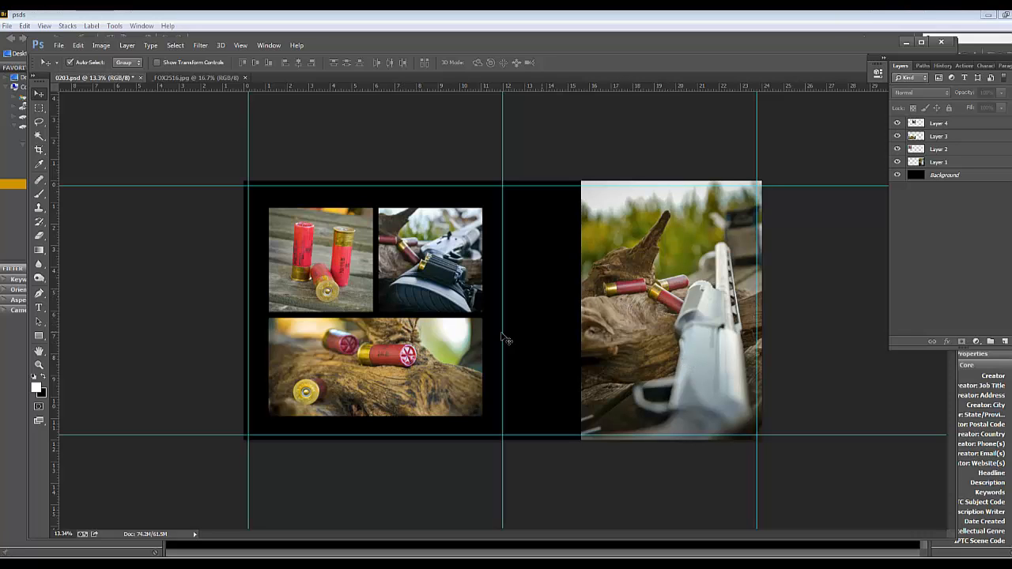
click(420, 309)
scroll(380, 378, up, 2)
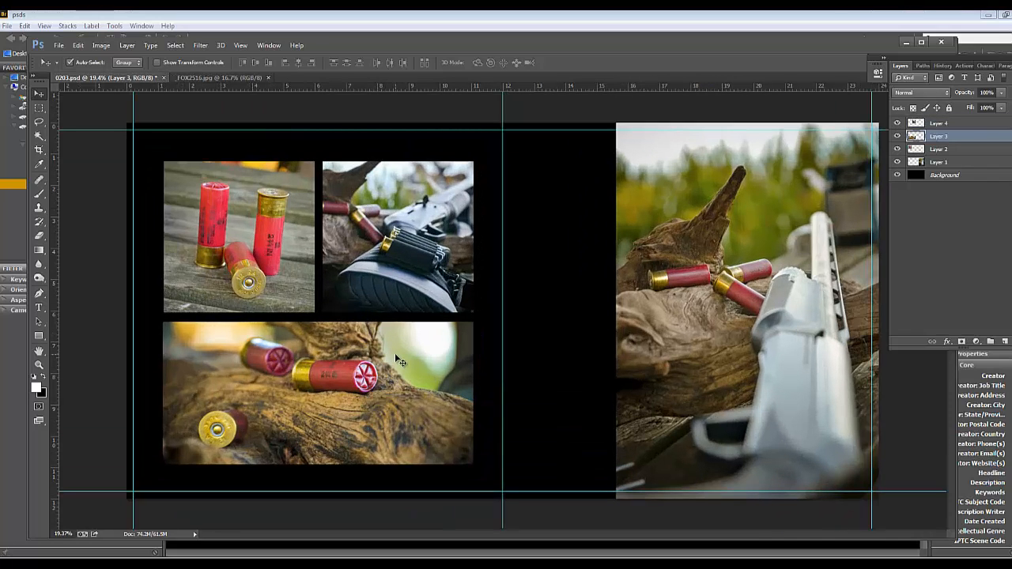
key(shift+Down)
Add a Stroke layer style to the square shotgun photo on Layer 4, coloured with red sampled from the upright shell (#be0132)
click(947, 120)
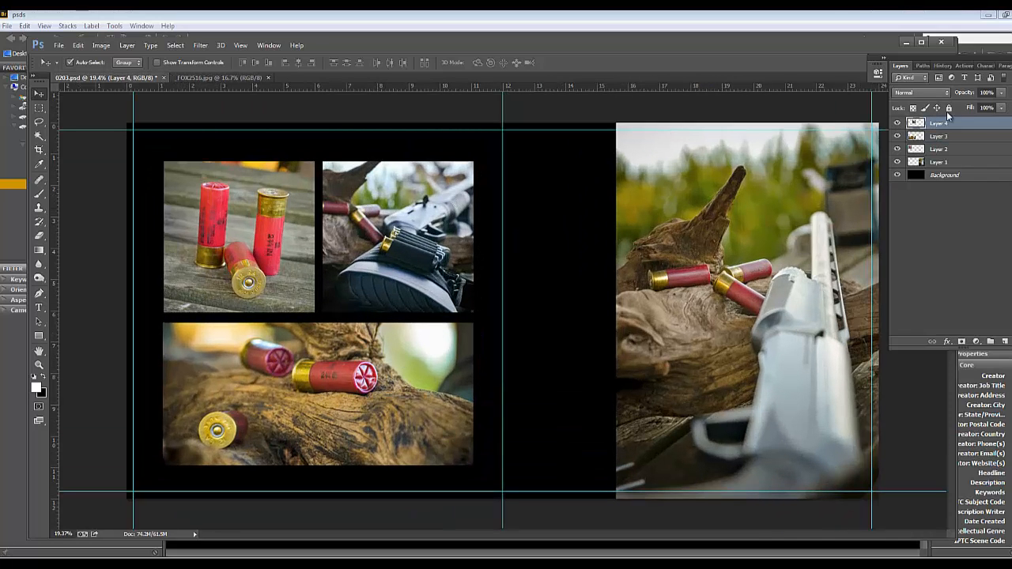
double_click(988, 126)
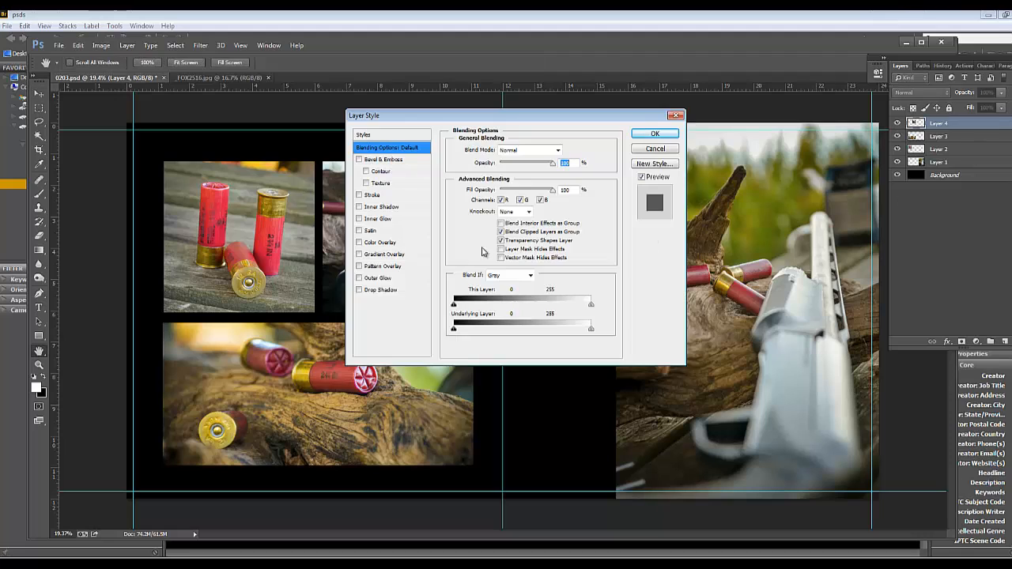
click(373, 195)
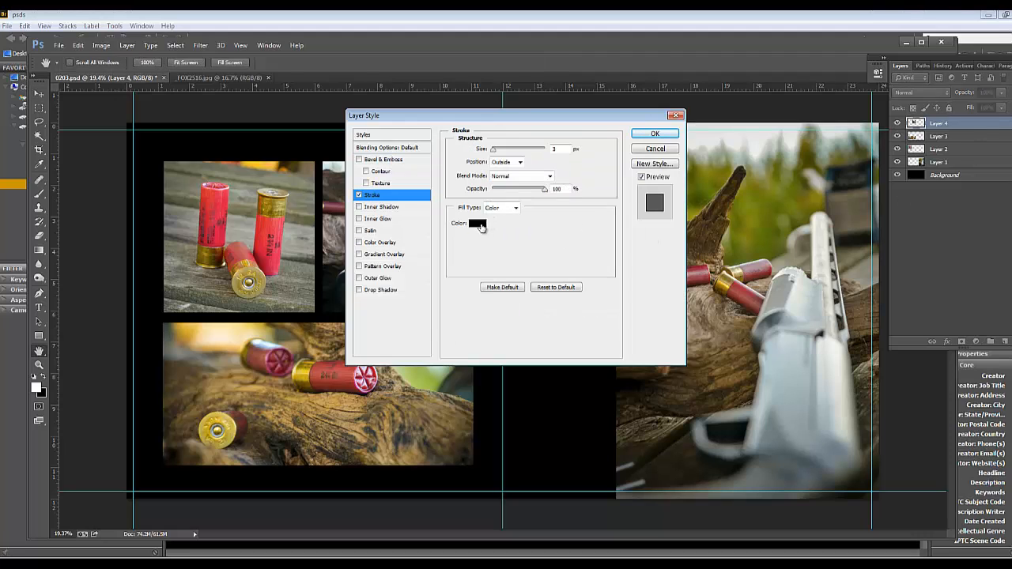
click(478, 224)
click(270, 256)
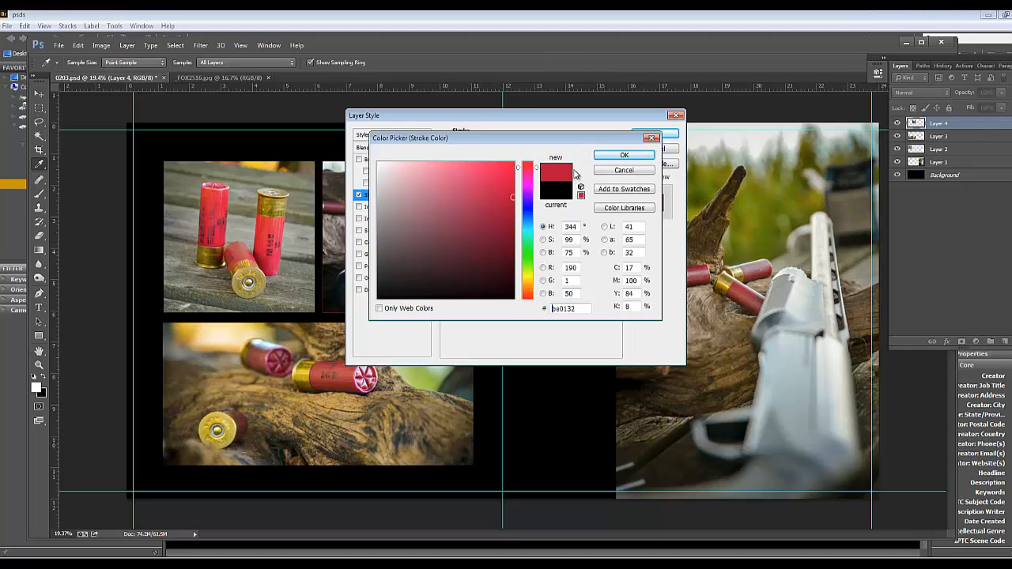
click(637, 153)
Set the shotgun photo's stroke position to Inside and its size to 24 px, and apply the style
text(3)
click(510, 162)
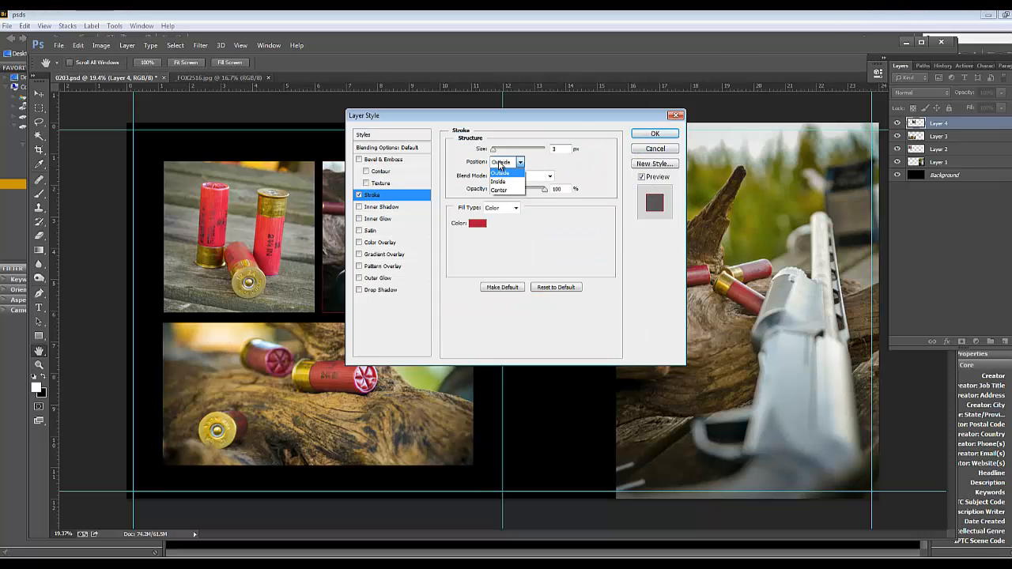
click(499, 182)
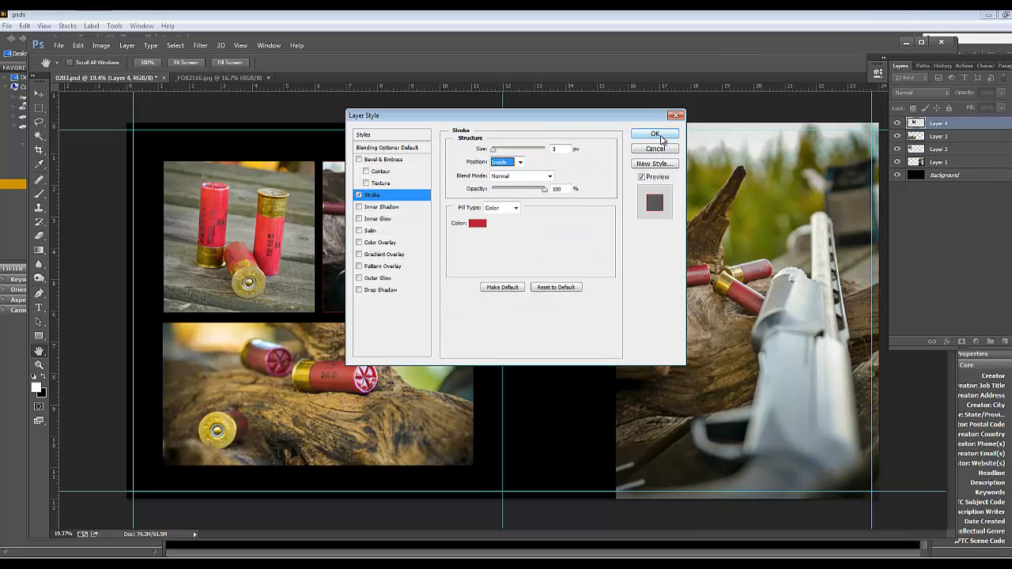
mouse_move(493, 150)
mouse_down()
mouse_move(506, 151)
mouse_move(497, 151)
mouse_up()
drag(415, 115, 494, 115)
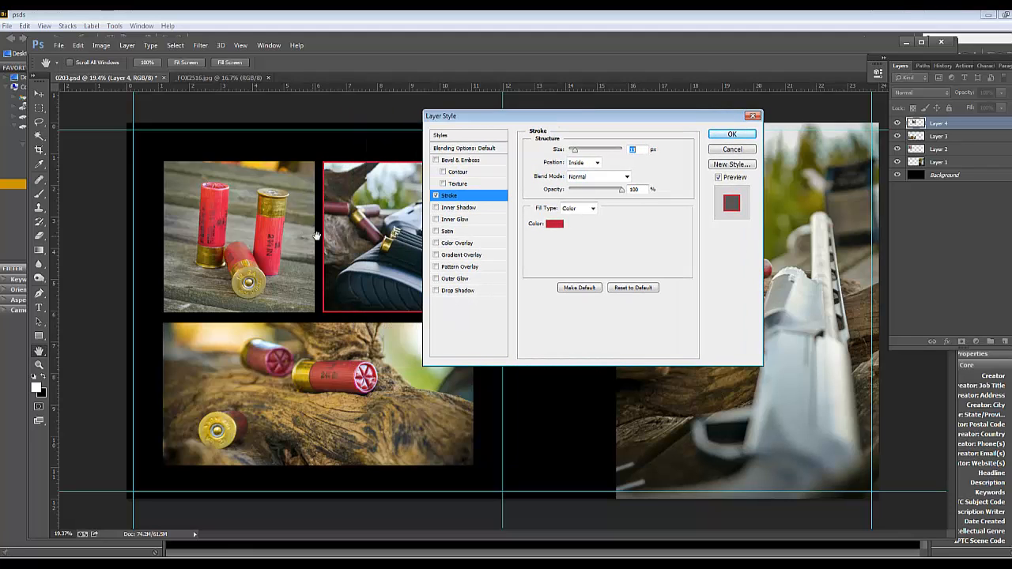
drag(571, 151, 579, 161)
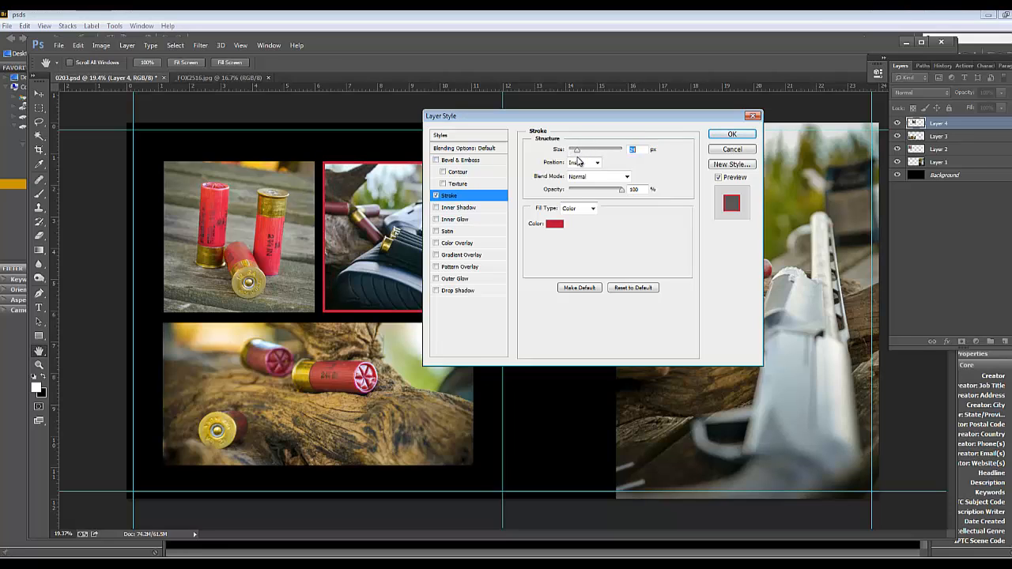
click(729, 134)
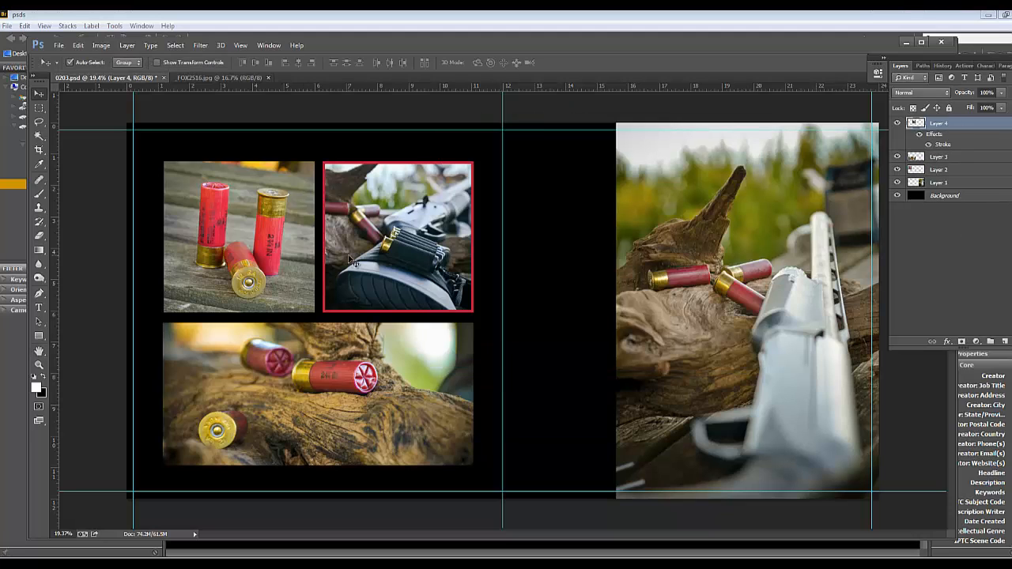
Copy Layer 4's layer style and paste it onto Layers 1, 2 and 3
right_click(963, 124)
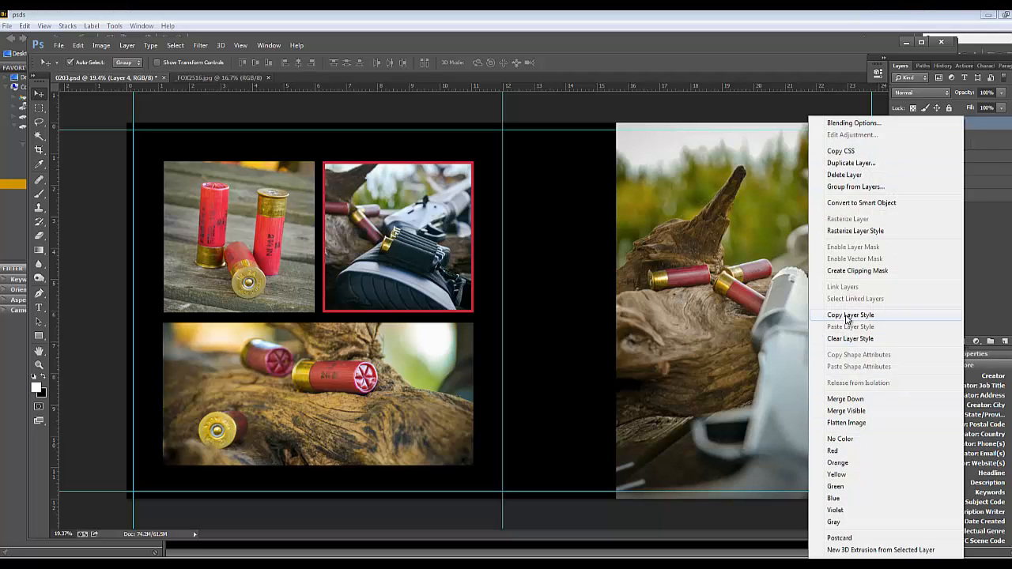
click(845, 315)
click(942, 160)
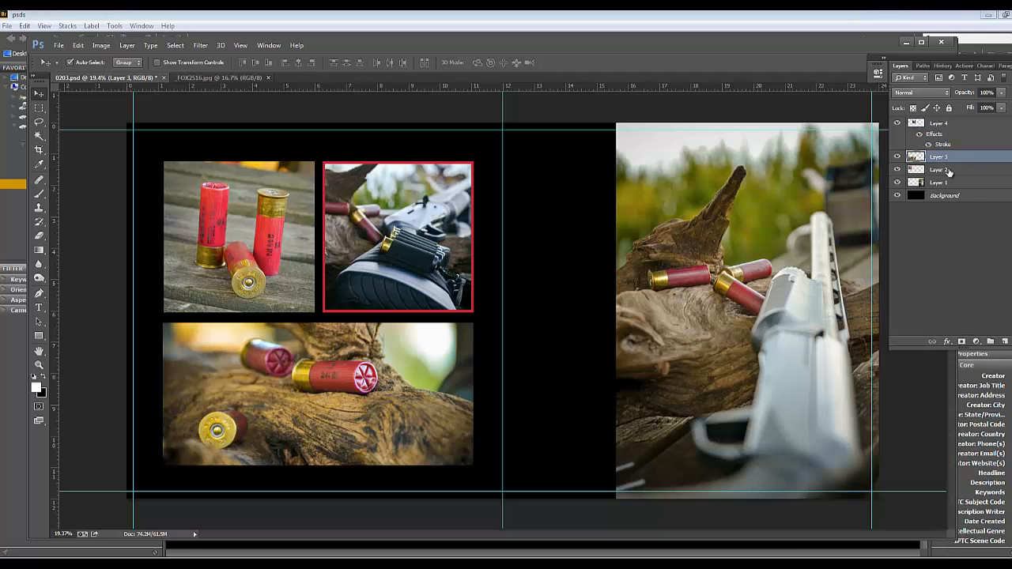
shift+click(940, 186)
click(944, 160)
shift+click(951, 186)
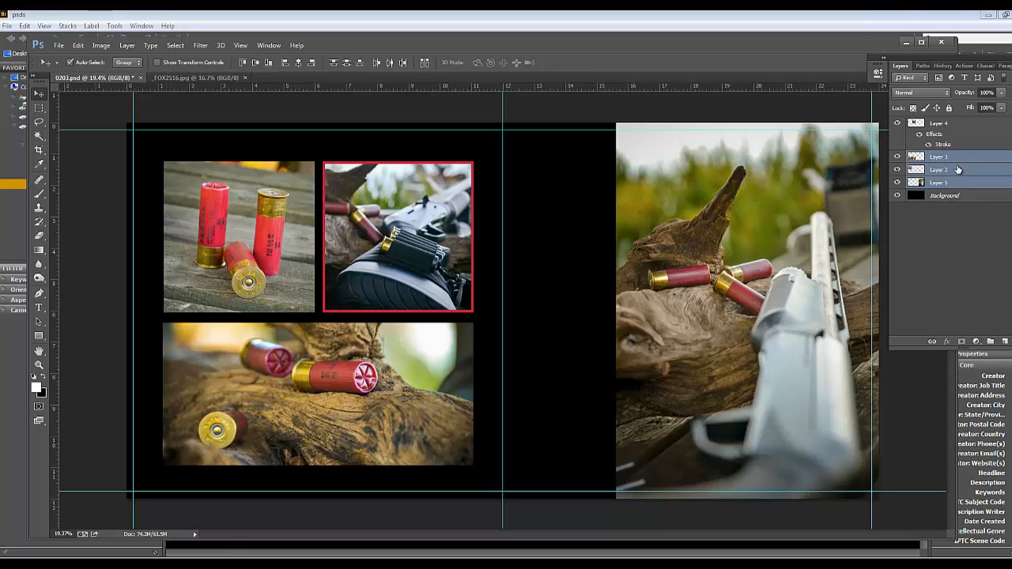
right_click(960, 162)
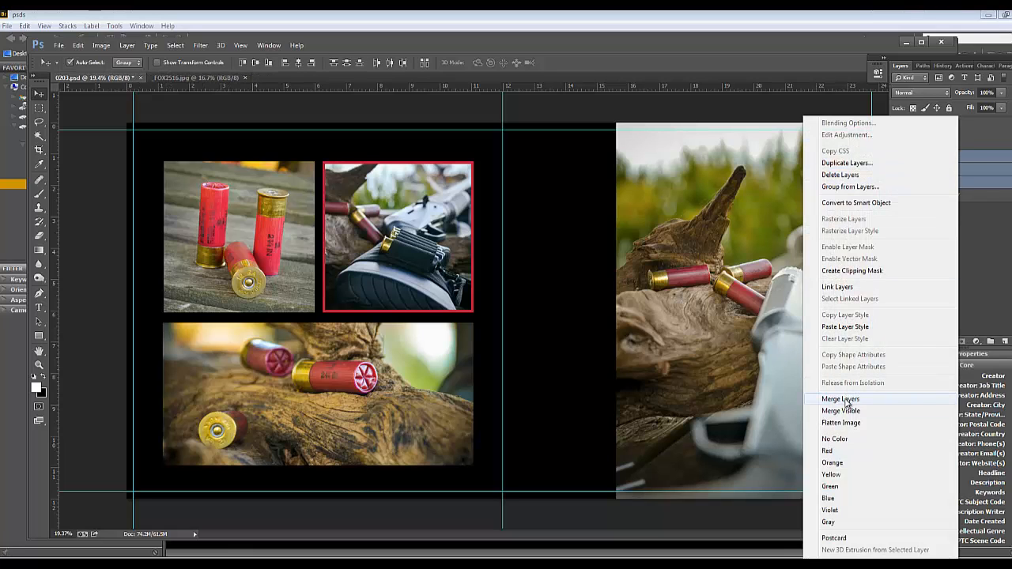
click(844, 326)
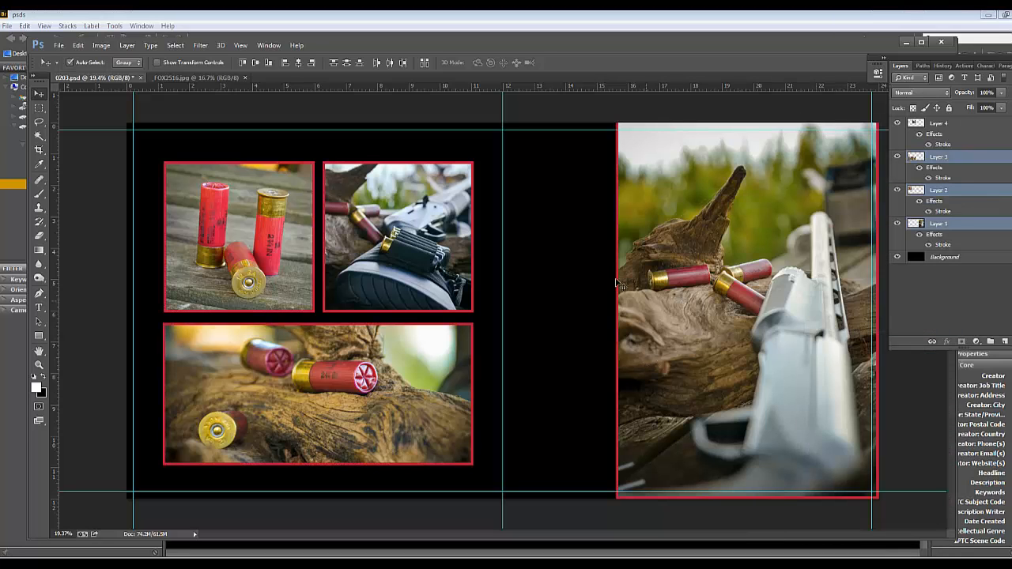
Scale the large gun photo on Layer 1 up slightly so only its inner stroke edge remains within the canvas
key(ctrl+minus)
click(640, 330)
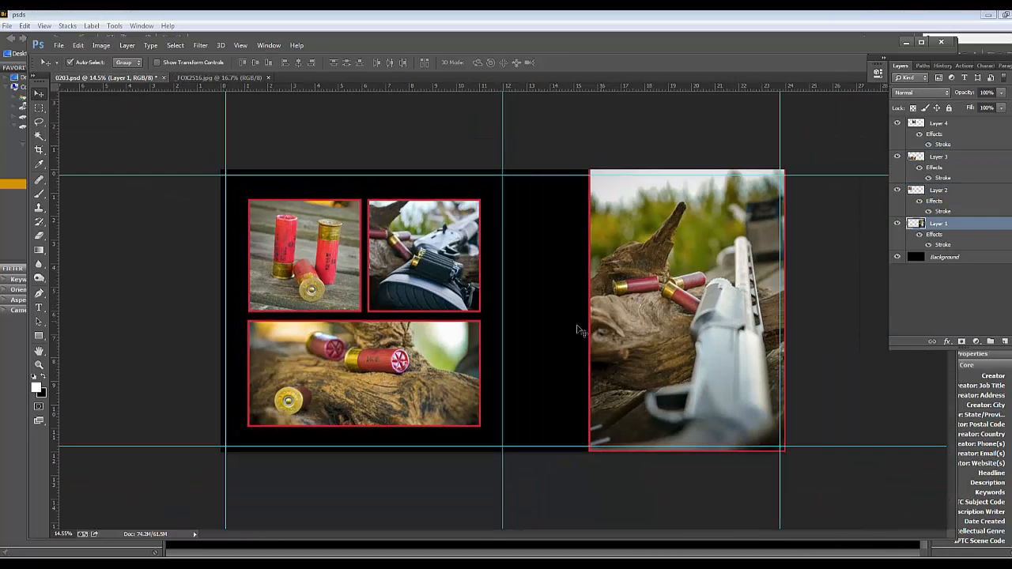
key(ctrl+t)
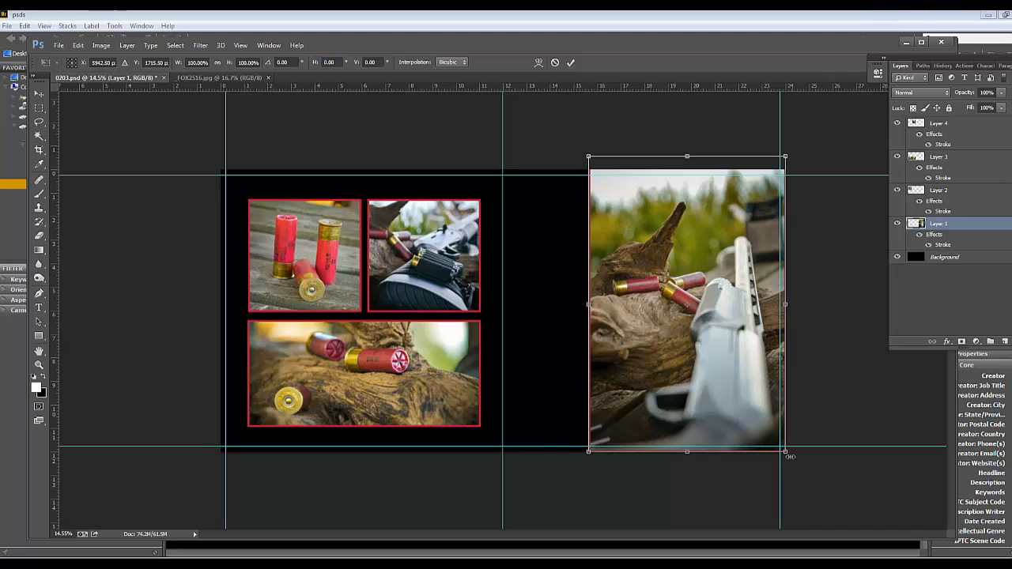
drag(786, 453, 791, 460)
key(Return)
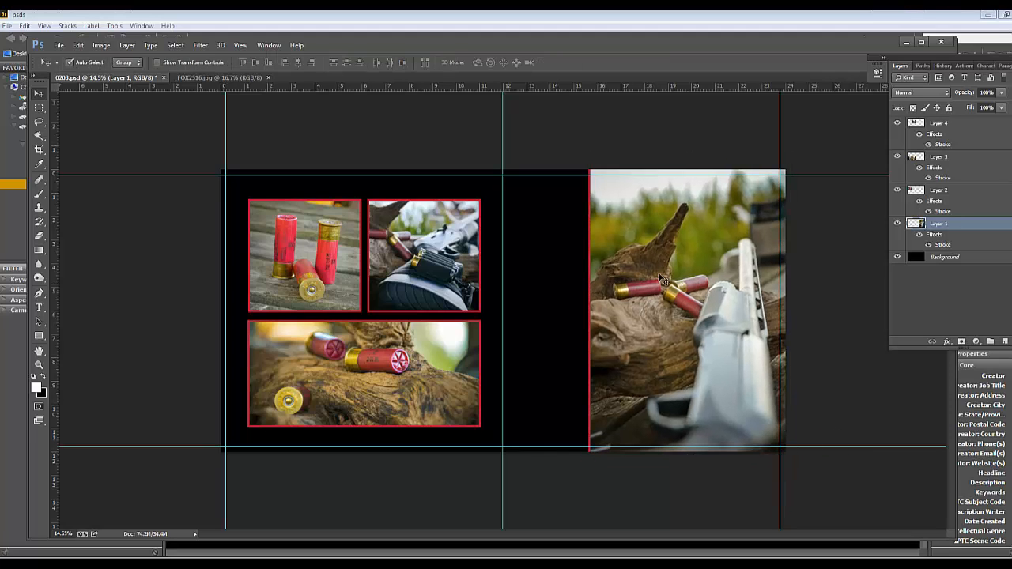
Select the three smaller framed photos together and shift them slightly up on the page, keeping their spacing
click(368, 338)
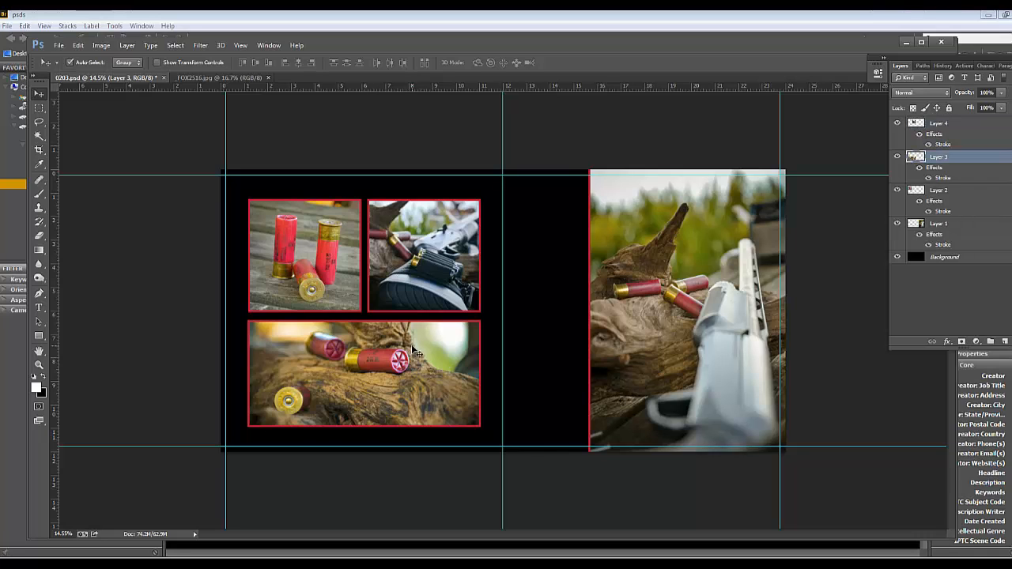
click(387, 285)
drag(303, 188, 430, 375)
drag(406, 287, 407, 287)
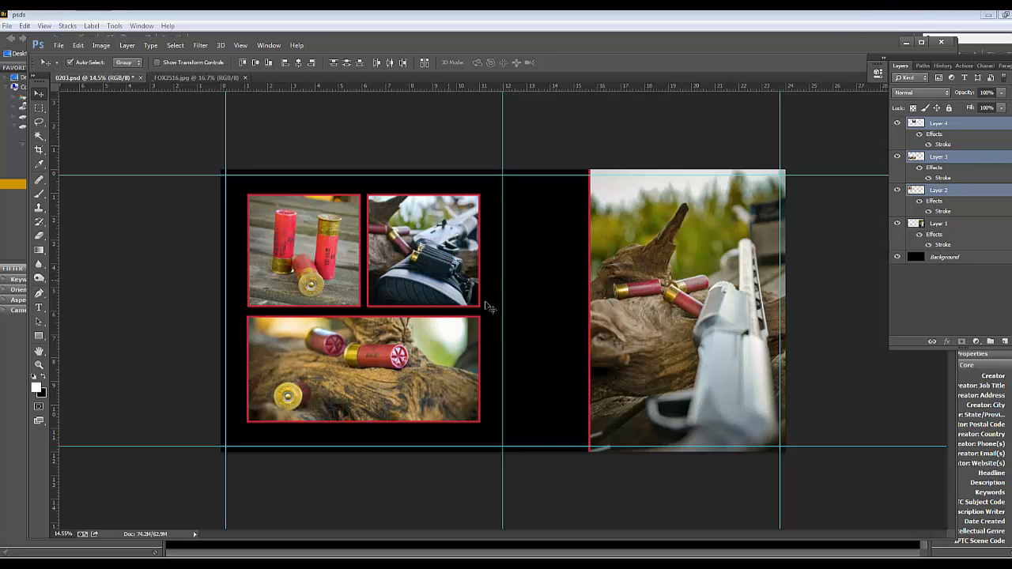
click(550, 254)
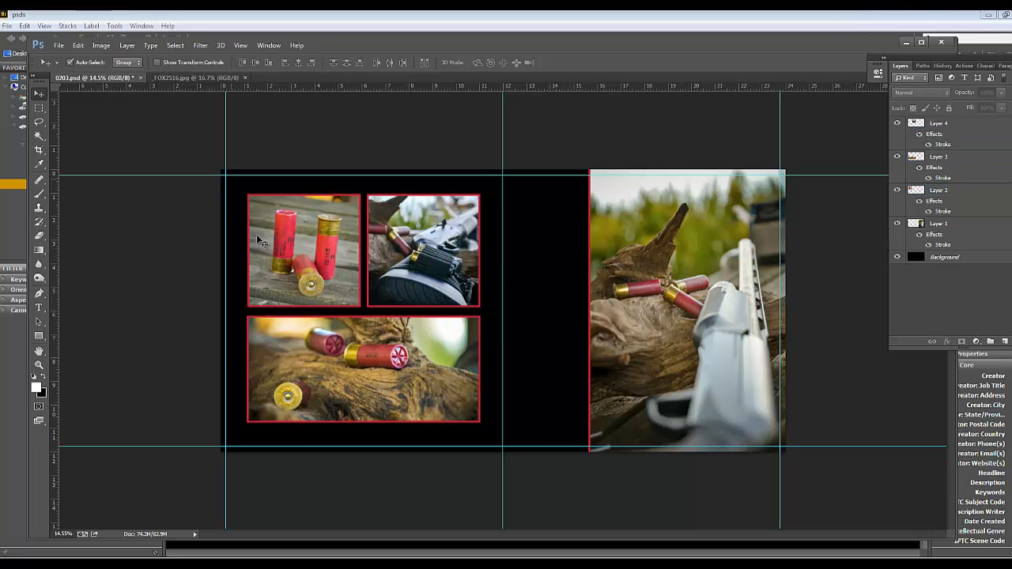
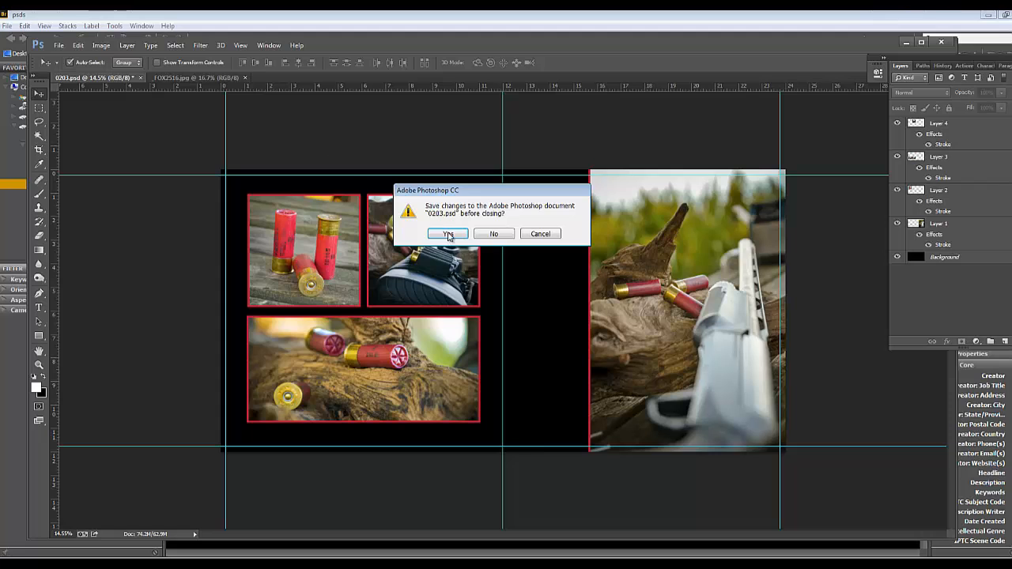
Close 0203.psd with its changes saved and switch to Adobe Bridge
click(448, 233)
click(636, 184)
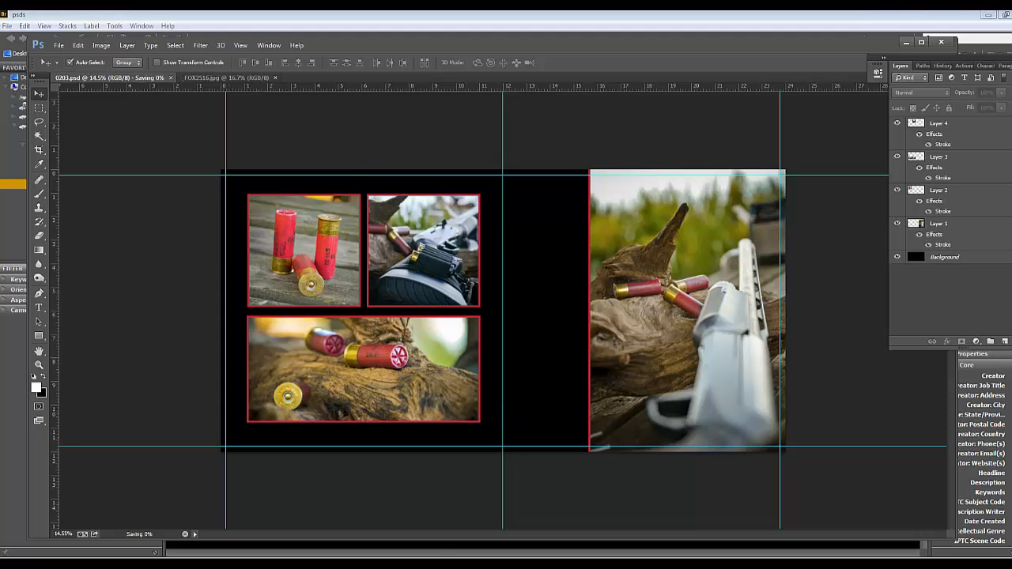
click(415, 540)
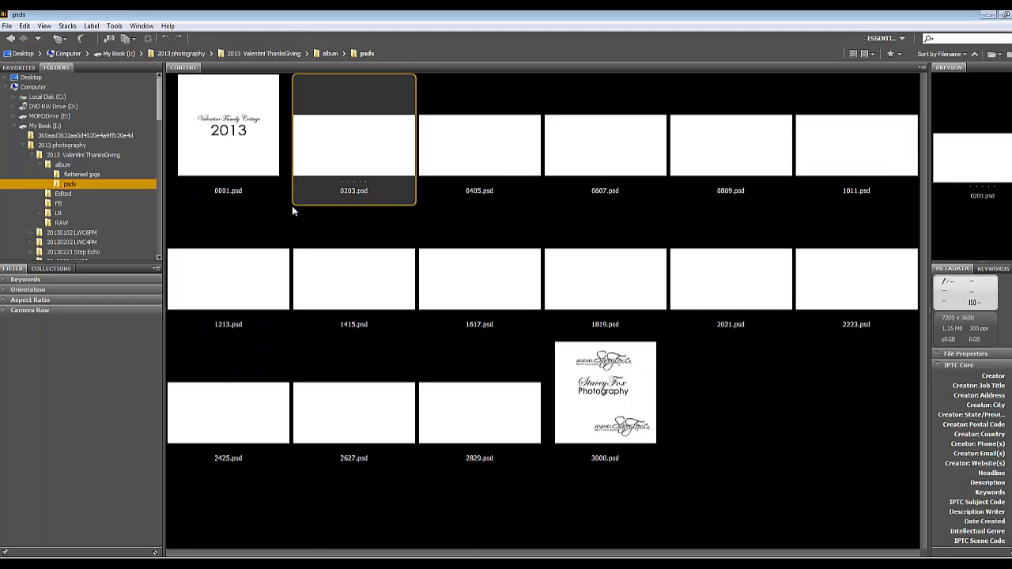
Switch repeatedly between the flattened jpgs and psds folders to check whether the 0203.psd thumbnail has refreshed
click(79, 175)
click(73, 184)
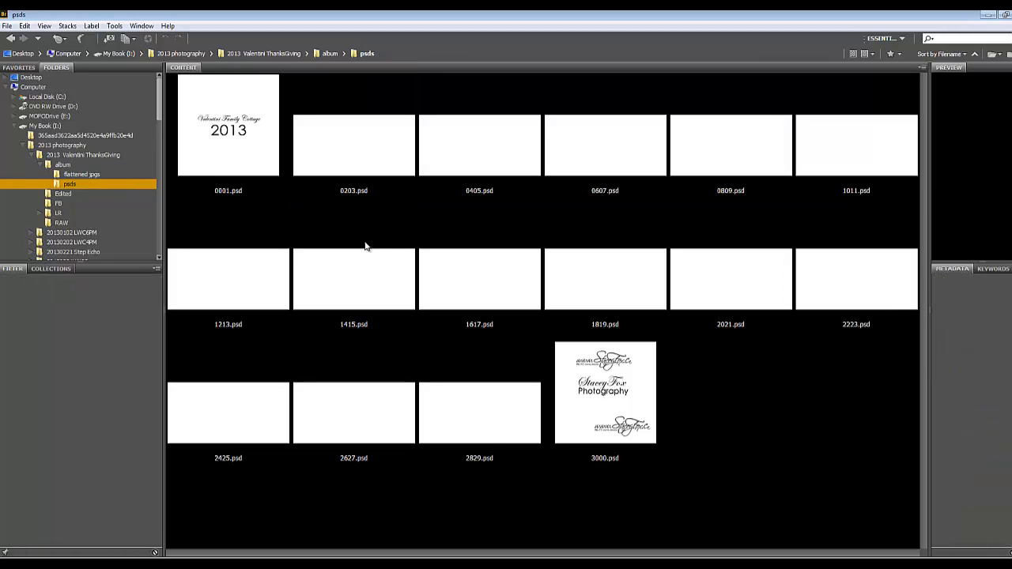
click(558, 401)
click(80, 175)
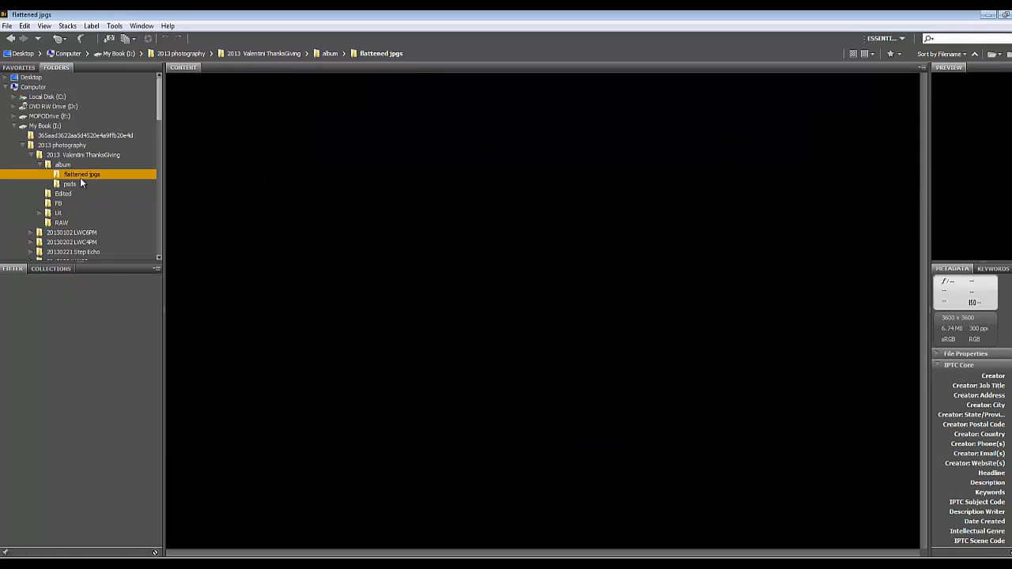
click(80, 184)
click(285, 160)
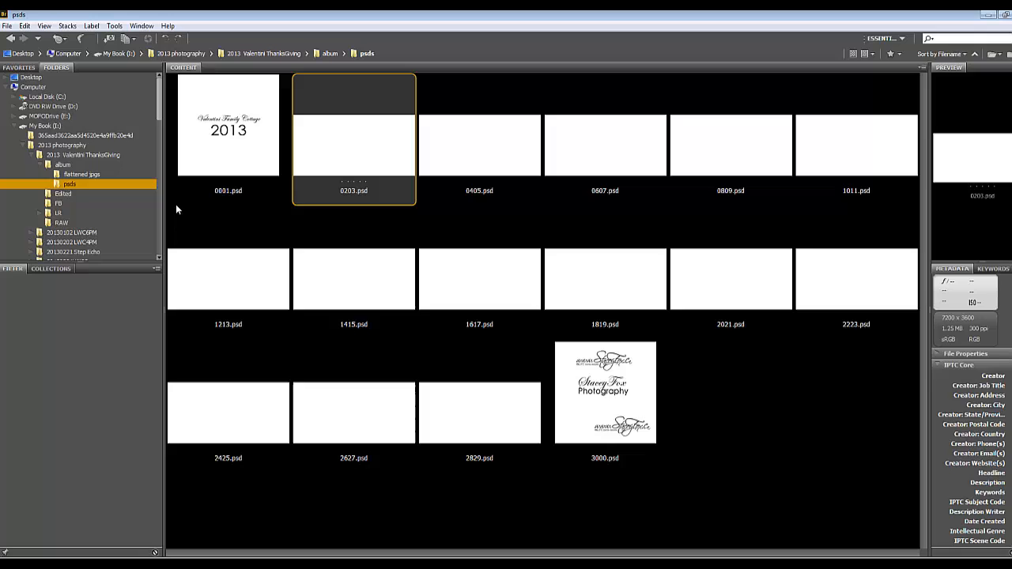
click(77, 175)
click(68, 184)
click(367, 132)
click(79, 175)
click(77, 184)
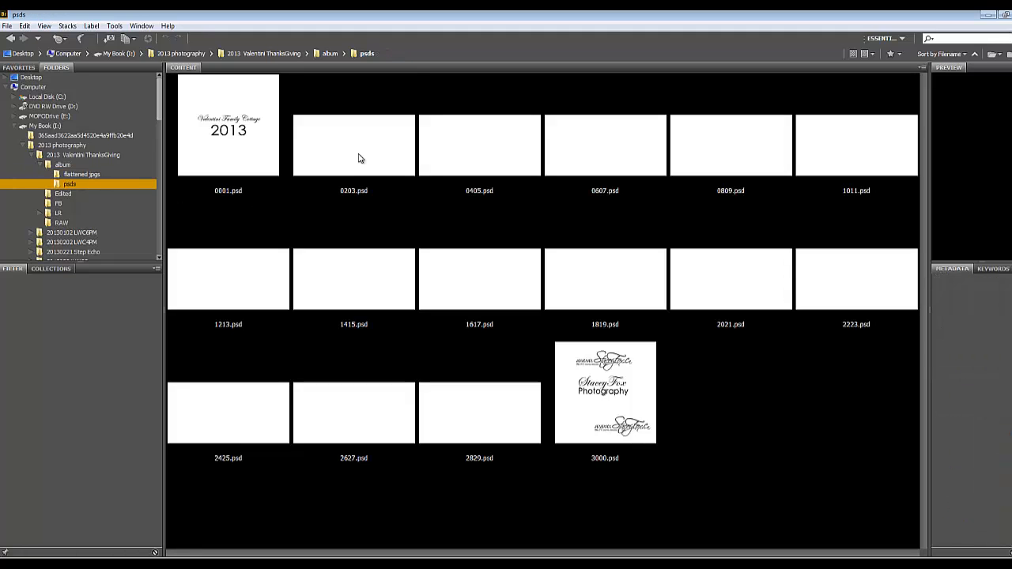
click(358, 158)
click(75, 175)
click(71, 185)
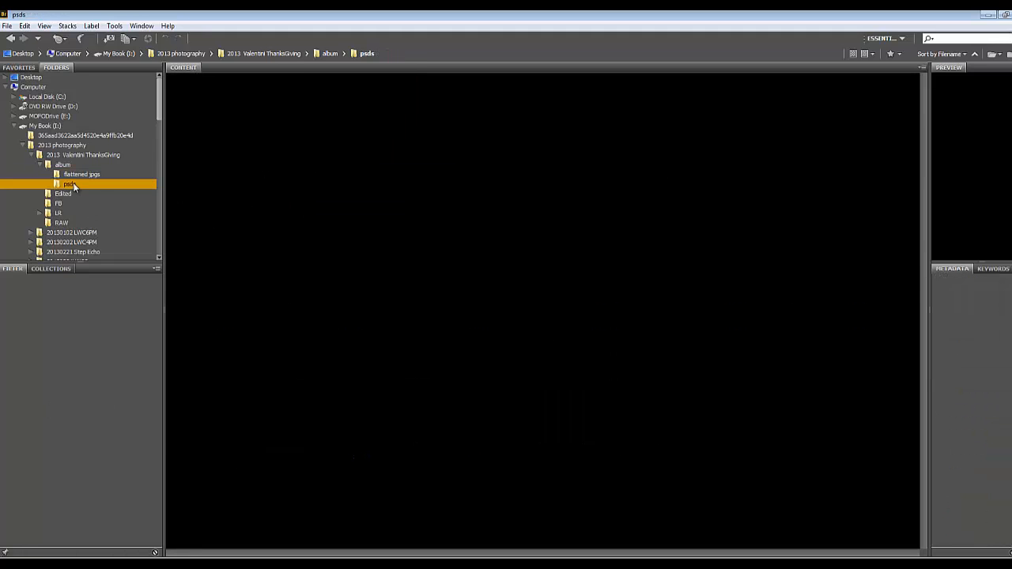
click(111, 173)
click(69, 185)
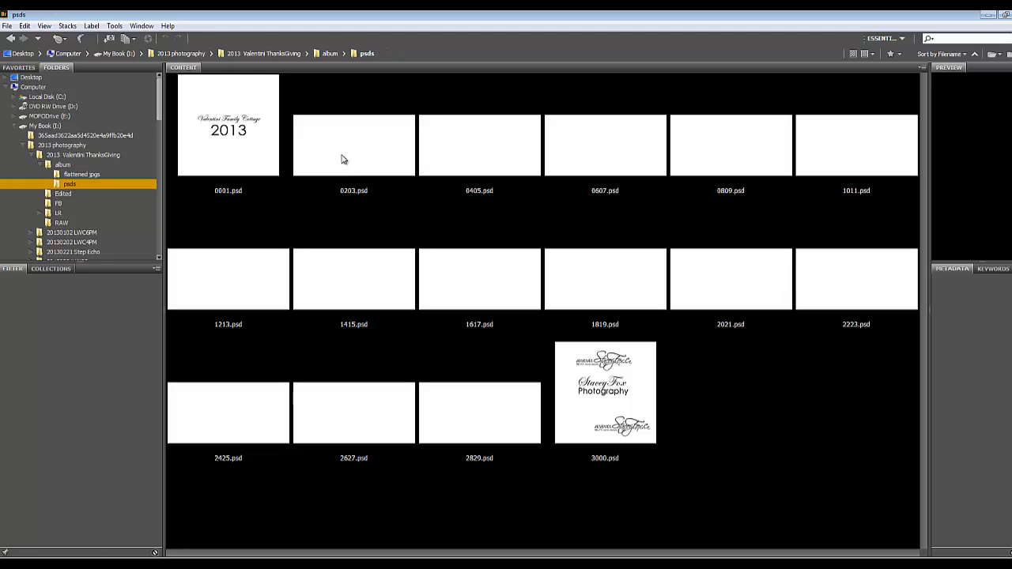
click(340, 185)
click(485, 149)
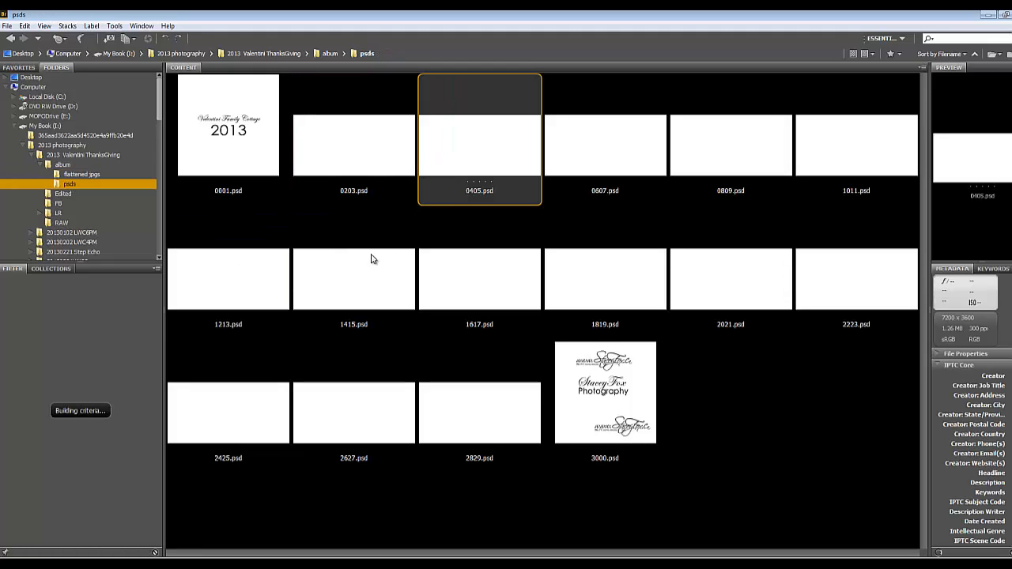
click(373, 259)
click(346, 161)
click(79, 176)
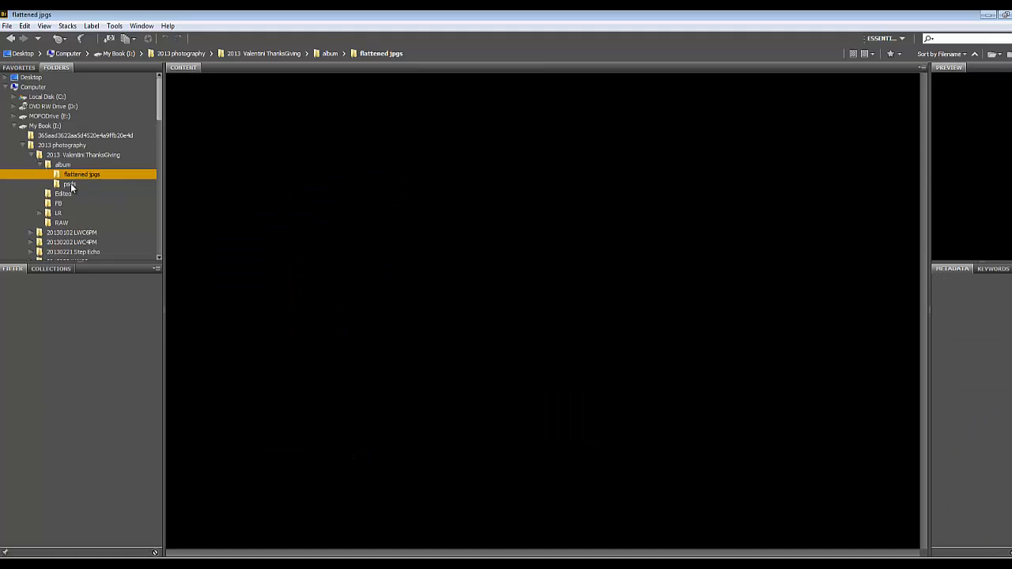
click(70, 183)
click(334, 146)
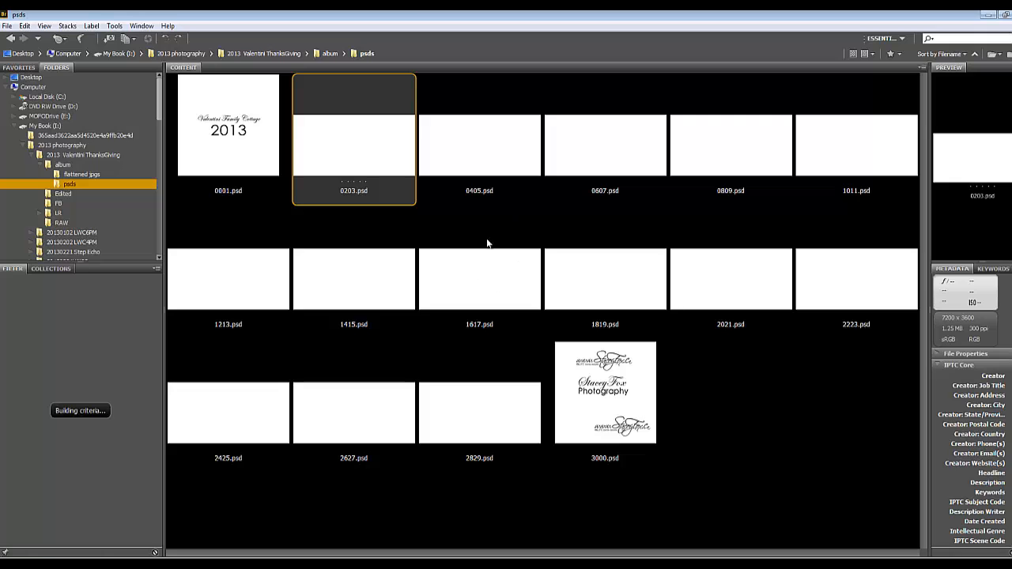
Open 0405.psd from the psds folder in Photoshop and close the leftover FOX2516.jpg photo
double_click(467, 146)
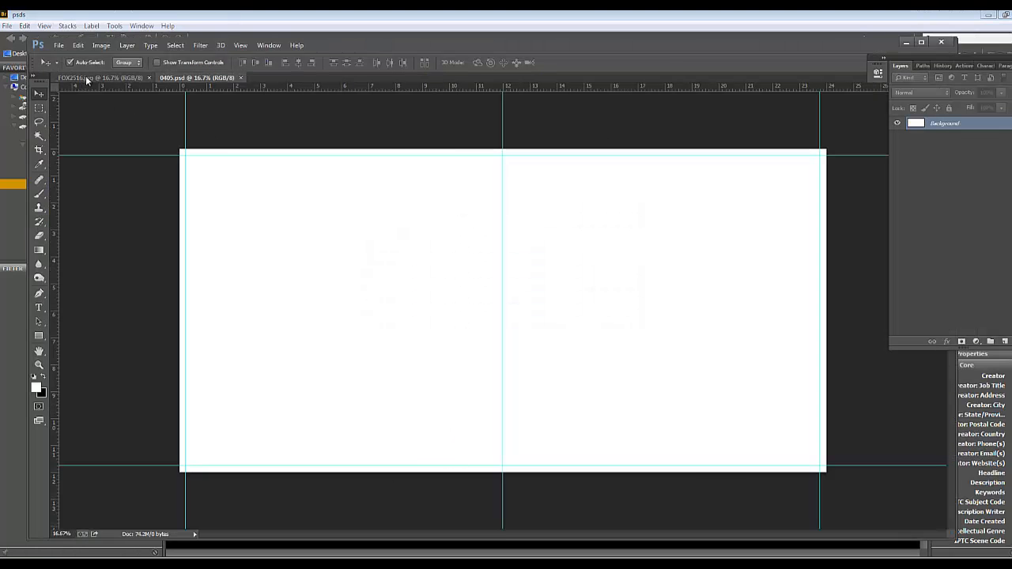
click(119, 77)
click(148, 78)
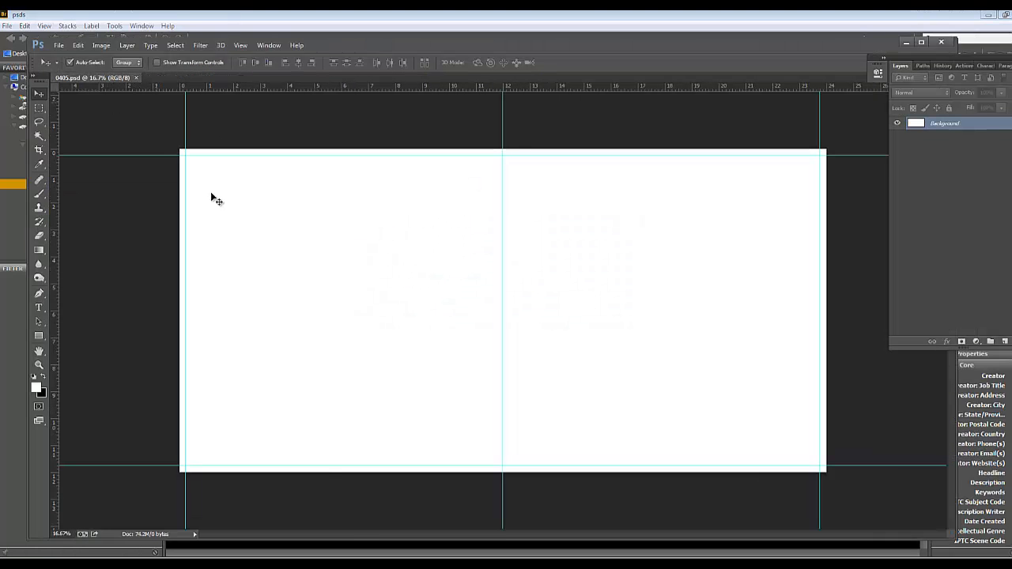
Open the photo _FOX2583.jpg of the hunter at the lake from the Edited folder
click(60, 46)
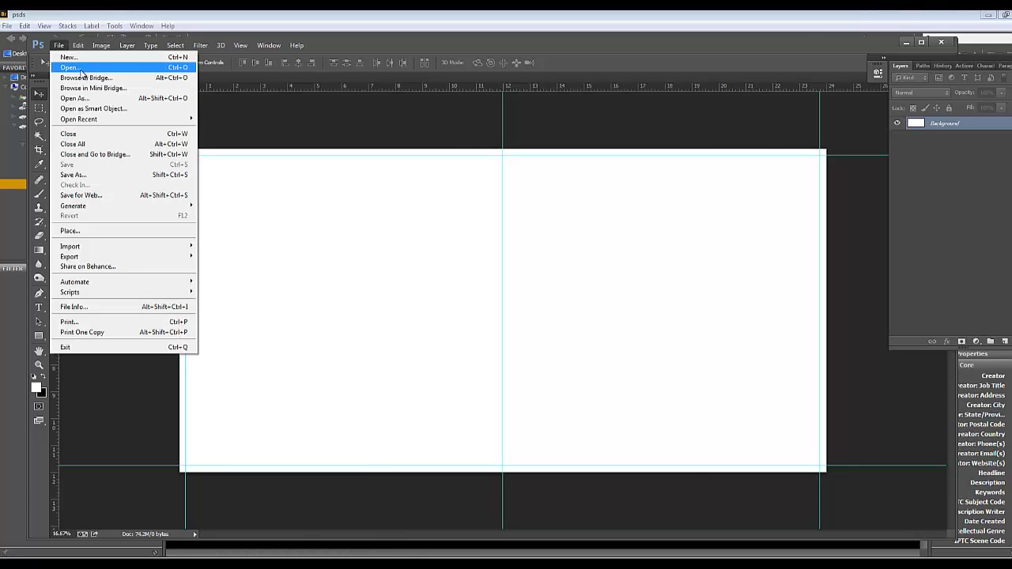
click(80, 70)
drag(766, 93, 766, 147)
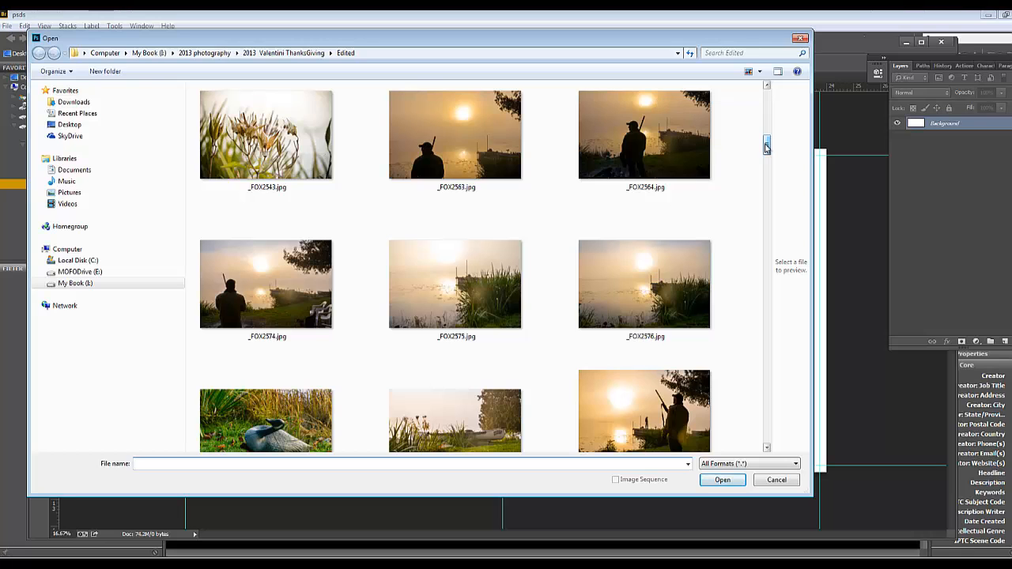
mouse_move(766, 145)
mouse_down()
mouse_move(767, 127)
mouse_move(767, 149)
mouse_up()
click(680, 217)
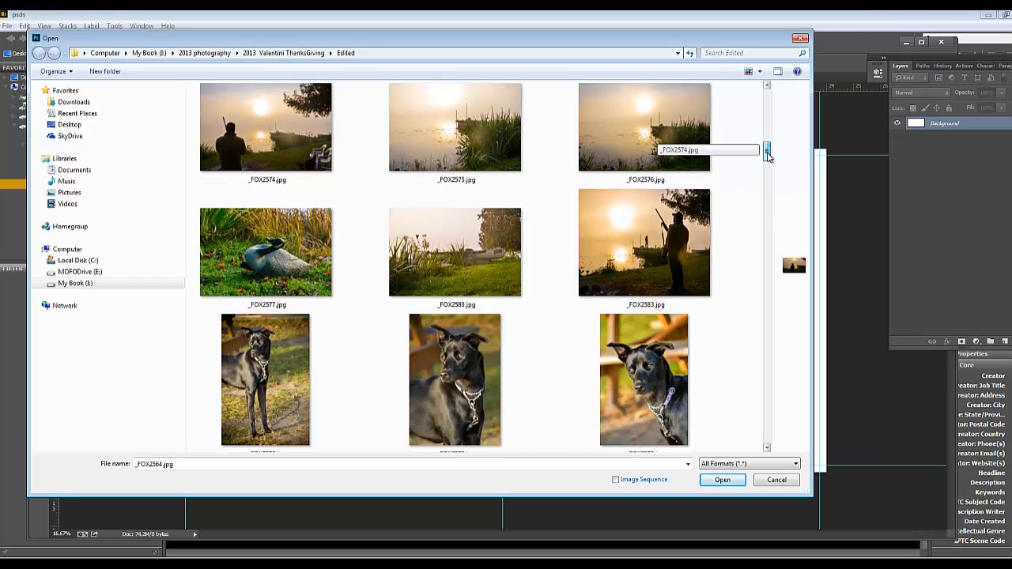
click(672, 237)
click(721, 480)
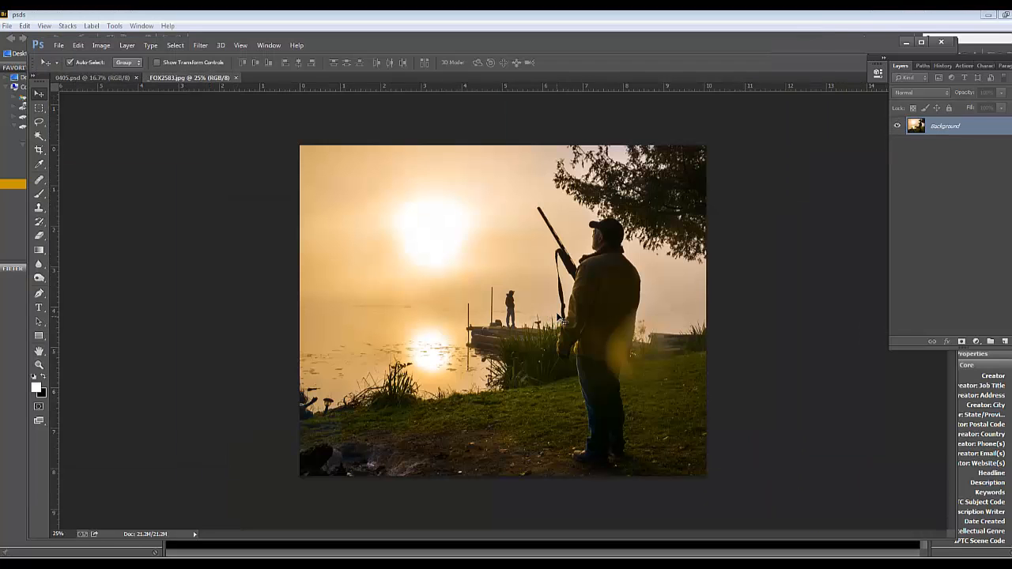
Copy the entire hunter photo and paste it into 0405.psd
key(ctrl+a)
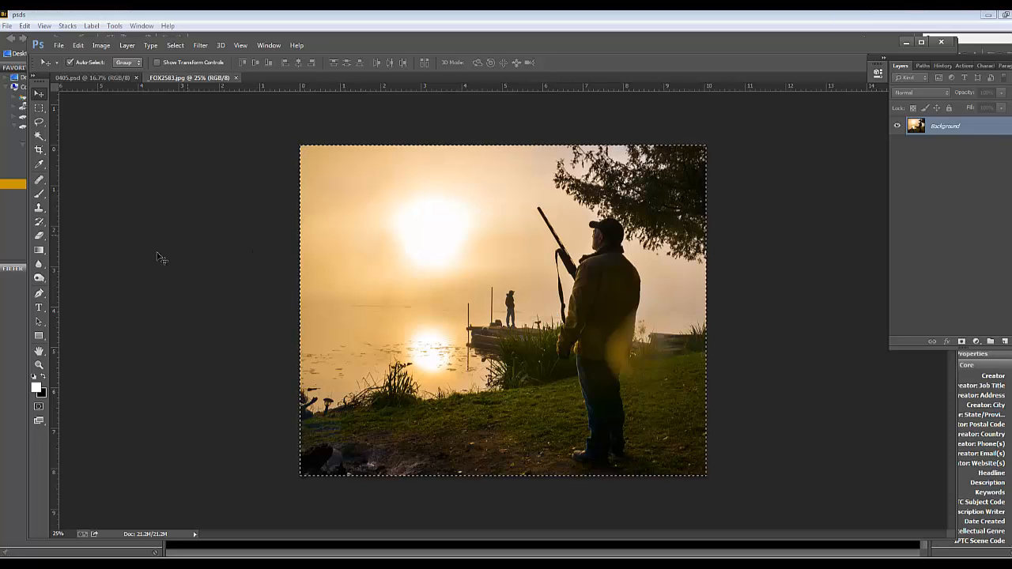
click(95, 77)
key(ctrl+v)
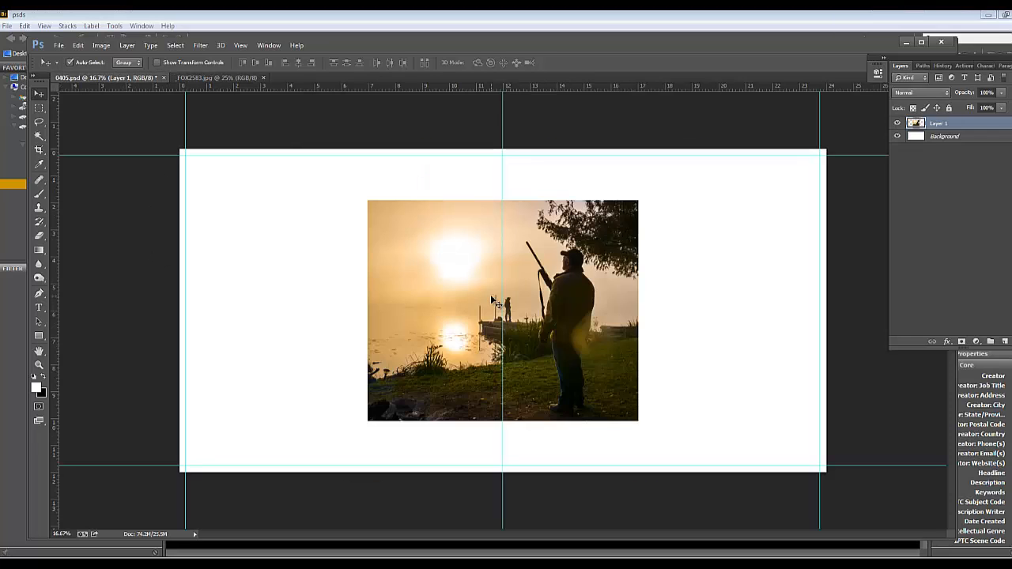
Scale the hunter photo up to fill the whole two-page spread and fine-tune its vertical position
key(ctrl+t)
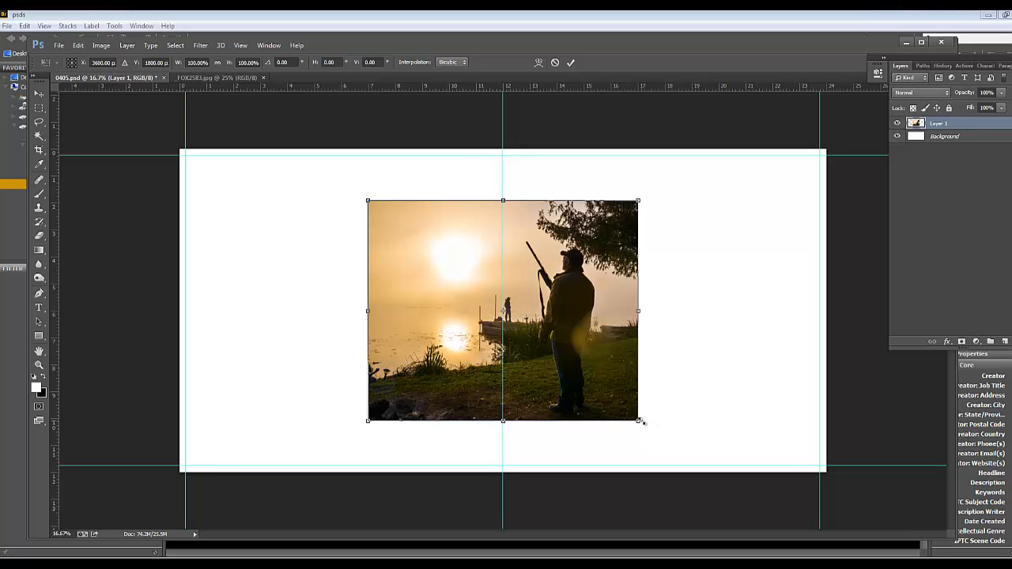
drag(640, 420, 926, 467)
drag(596, 286, 607, 320)
key(Return)
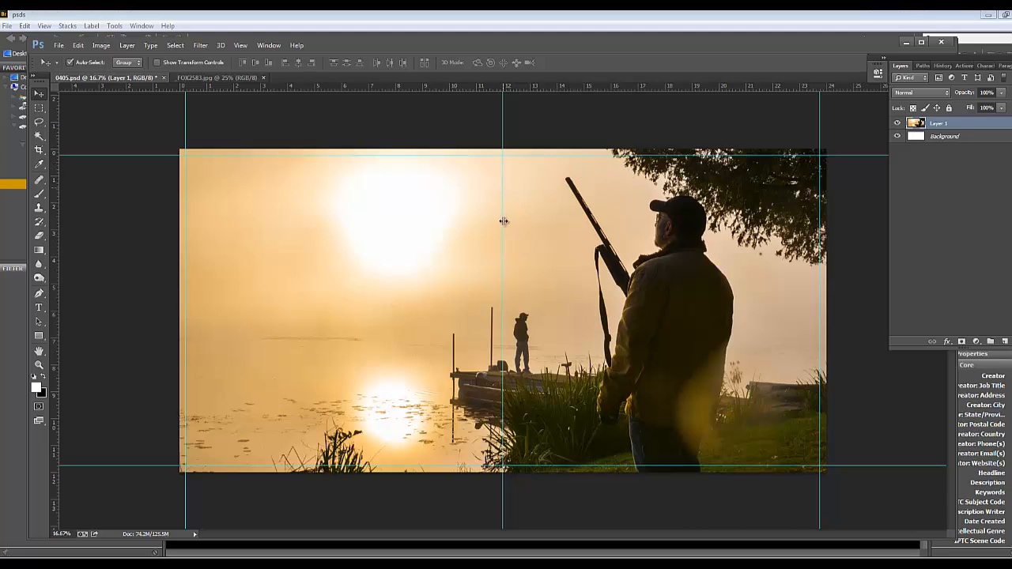
drag(546, 342, 543, 346)
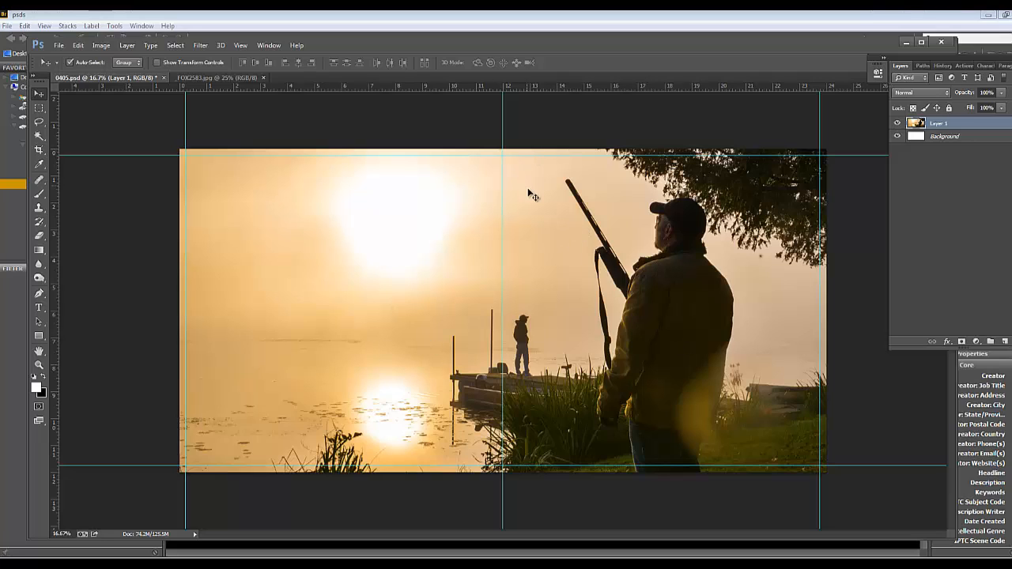
drag(528, 190, 528, 185)
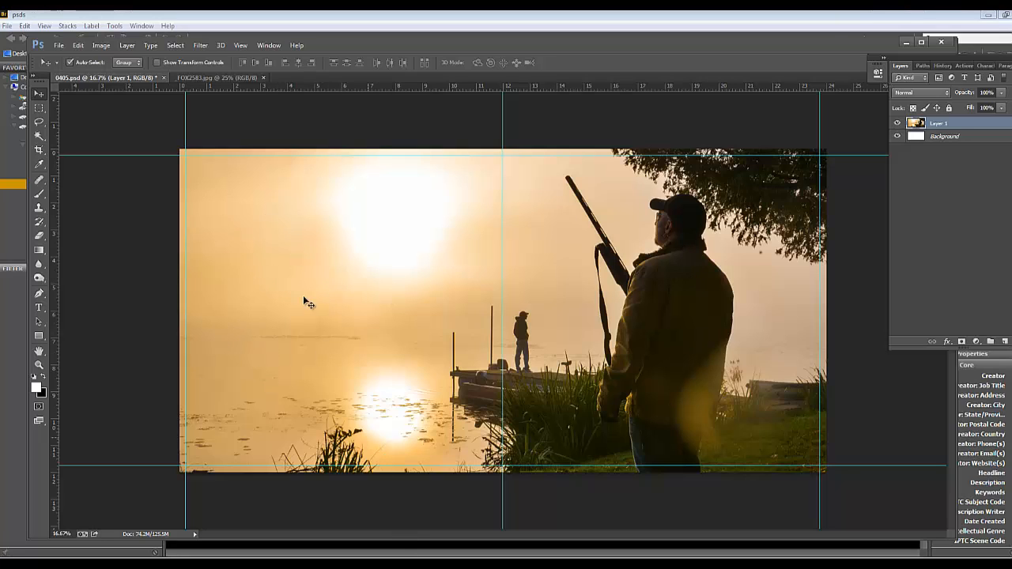
Open the dog portrait _FOX2599.jpg from the Edited folder
key(alt+f)
key(Down)
key(Return)
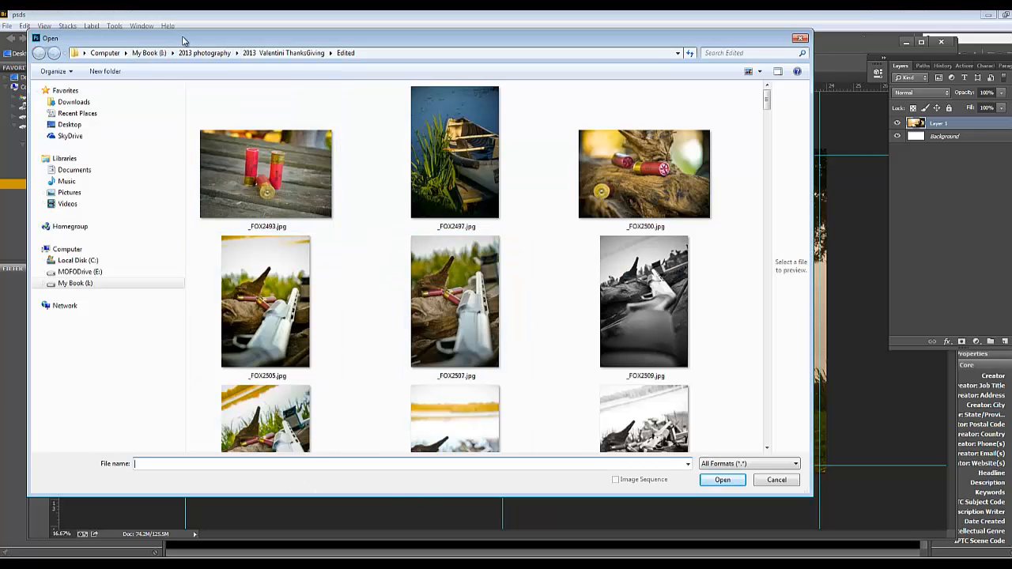
drag(182, 40, 226, 44)
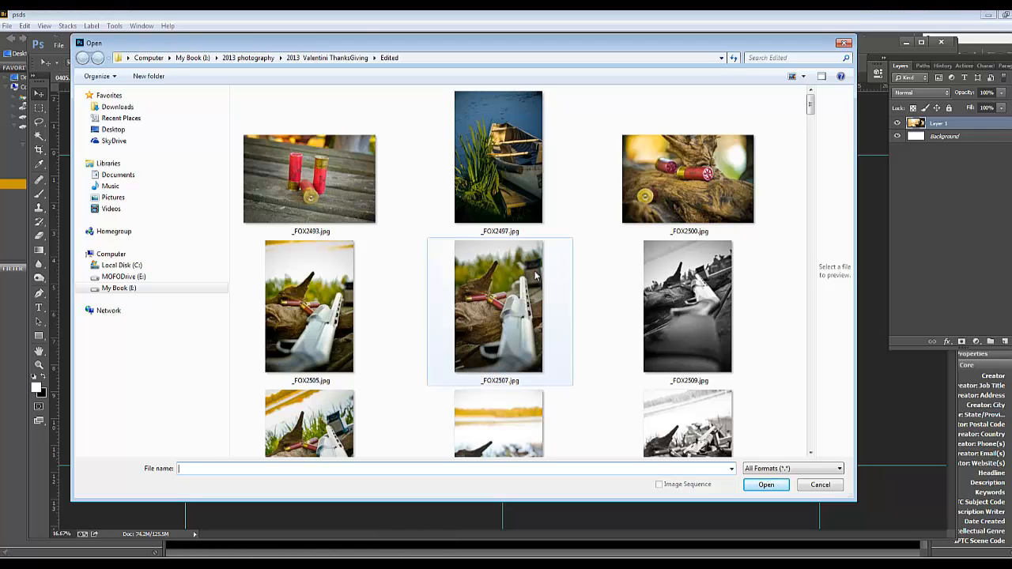
click(553, 307)
scroll(545, 285, down, 5)
scroll(544, 278, down, 3)
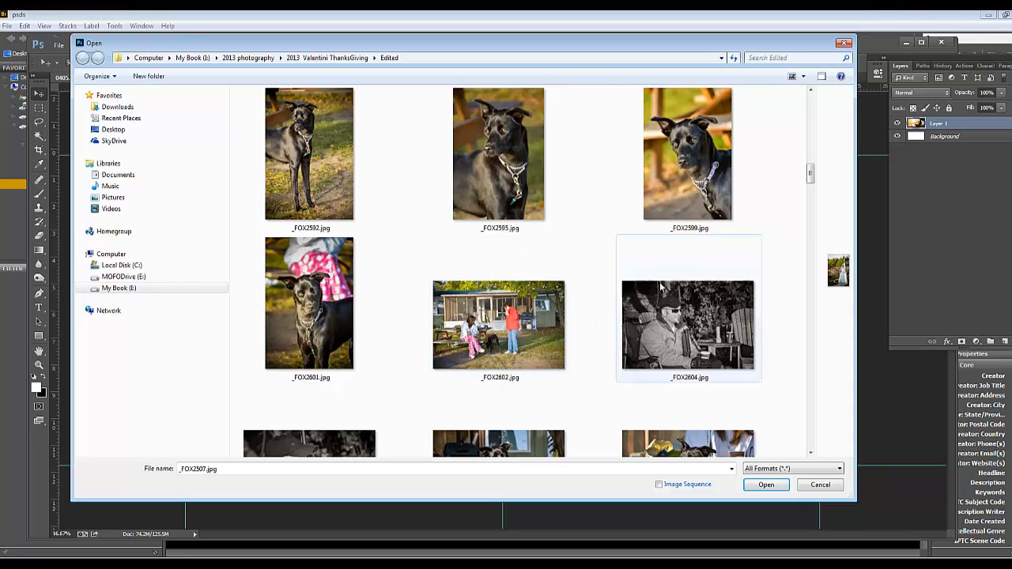
click(688, 182)
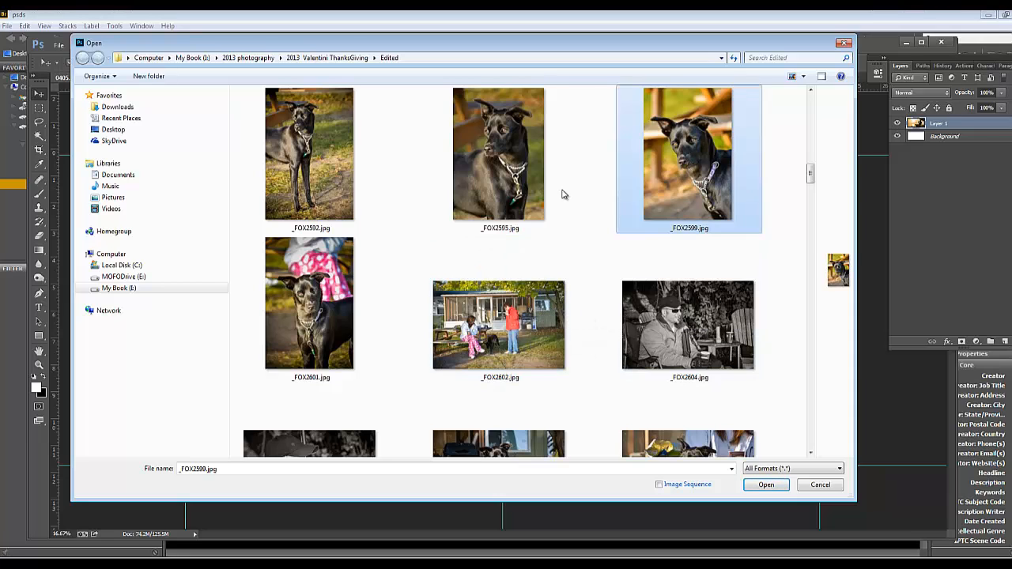
click(565, 190)
click(689, 197)
click(766, 485)
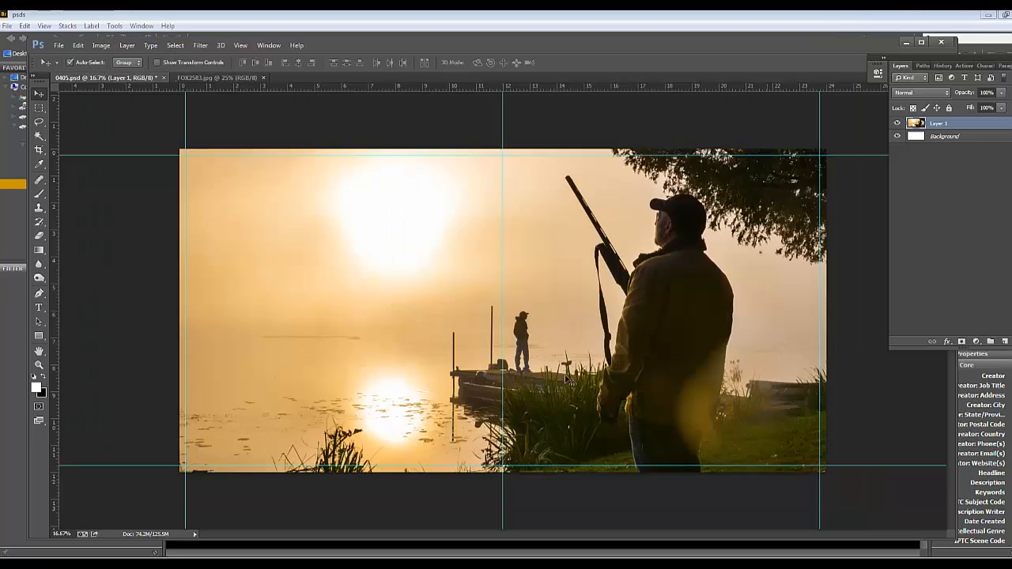
Make a rectangular selection of about 5.8 x 7.3 inches around the dog's head and chest
click(38, 107)
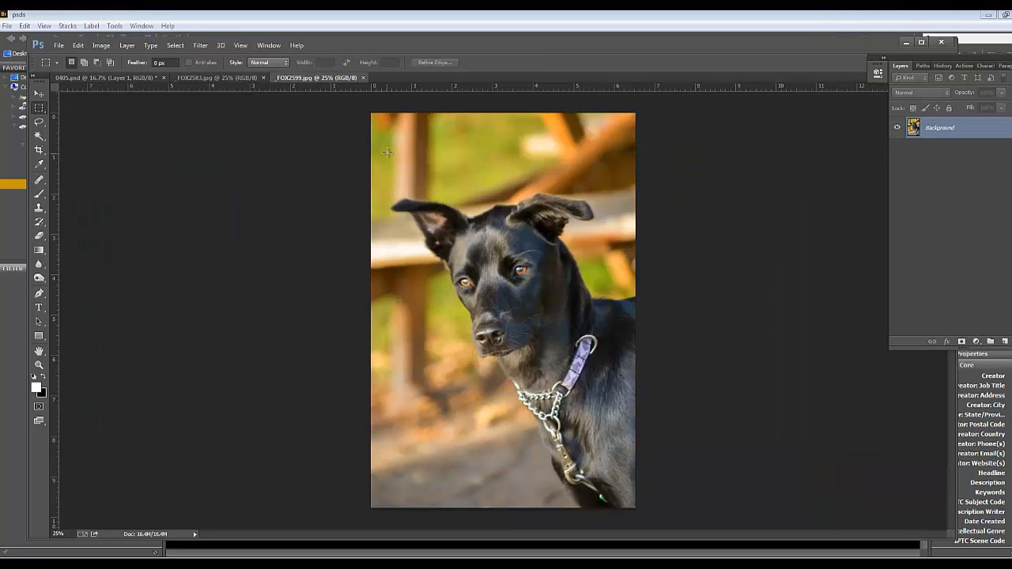
drag(387, 152, 618, 451)
drag(588, 418, 585, 419)
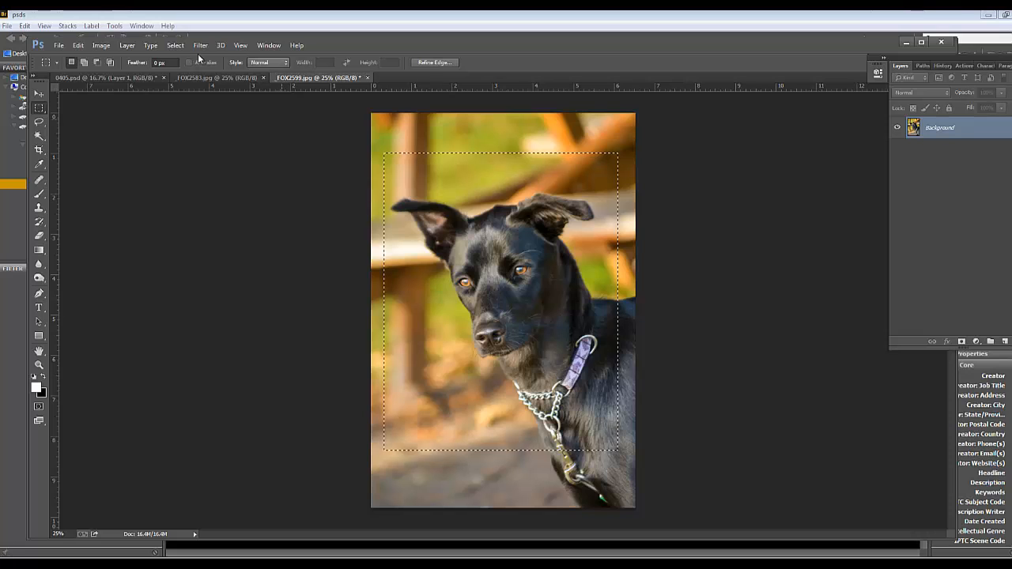
Paste the copied dog selection into 0405.psd and move it onto the spread's left page, over the lake
click(111, 77)
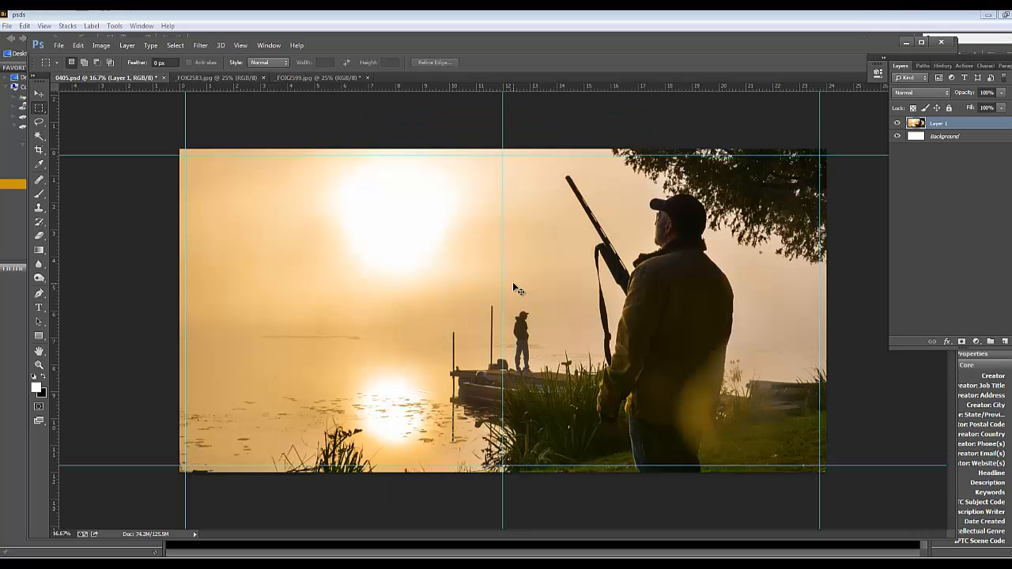
key(ctrl+v)
click(39, 94)
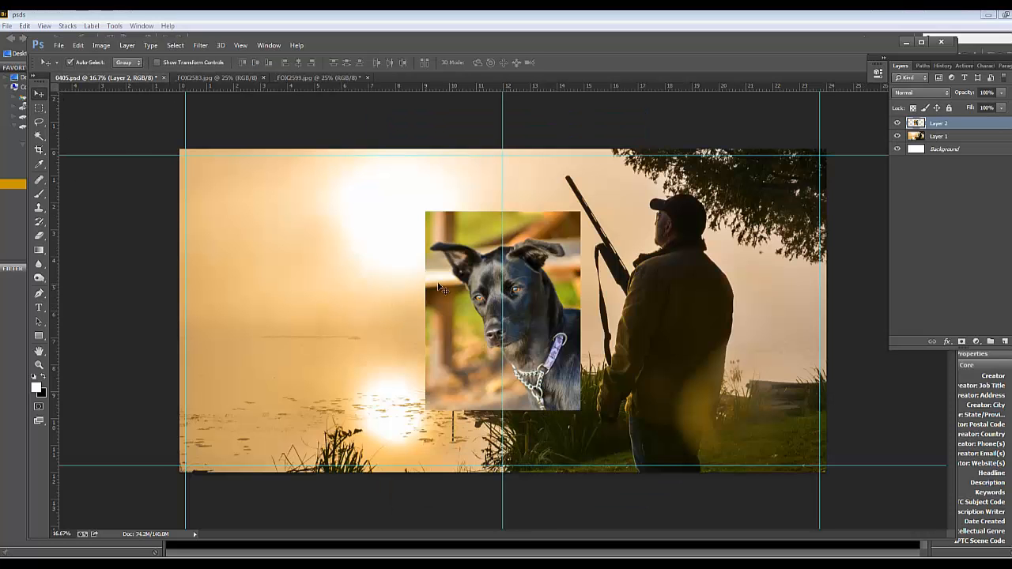
drag(445, 292, 225, 288)
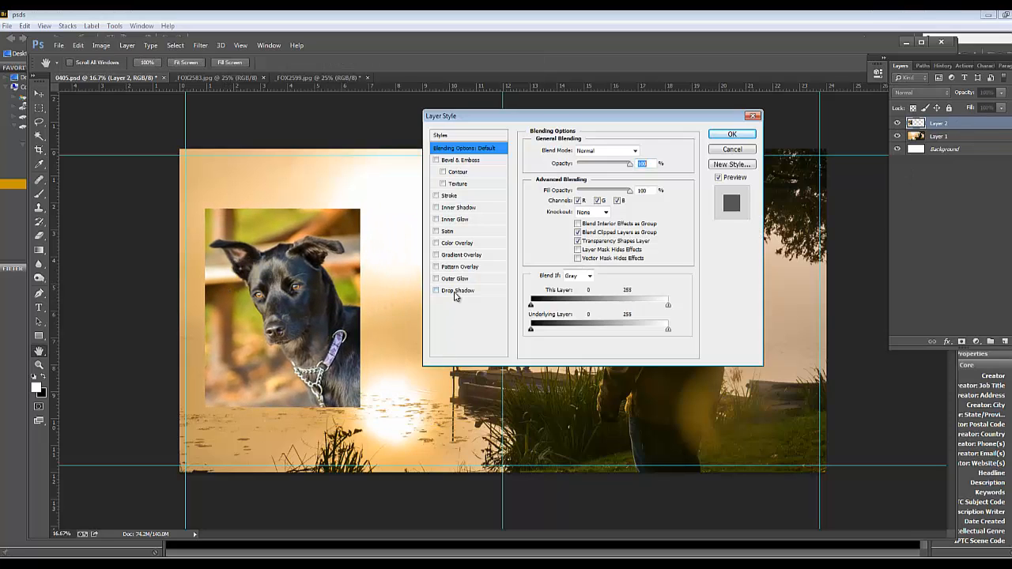
Add a Stroke effect to the dog portrait layer and show its settings
click(435, 195)
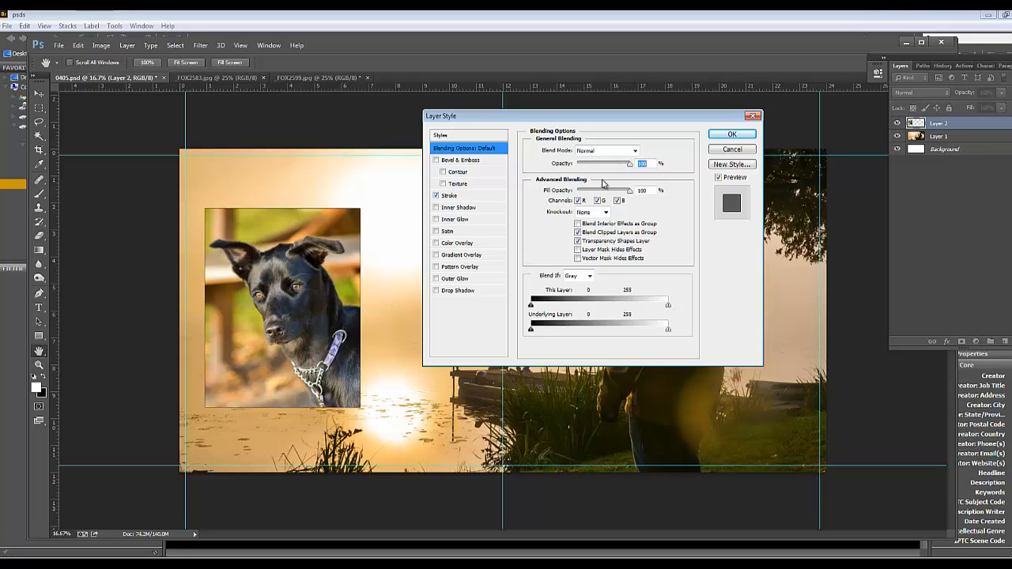
click(450, 198)
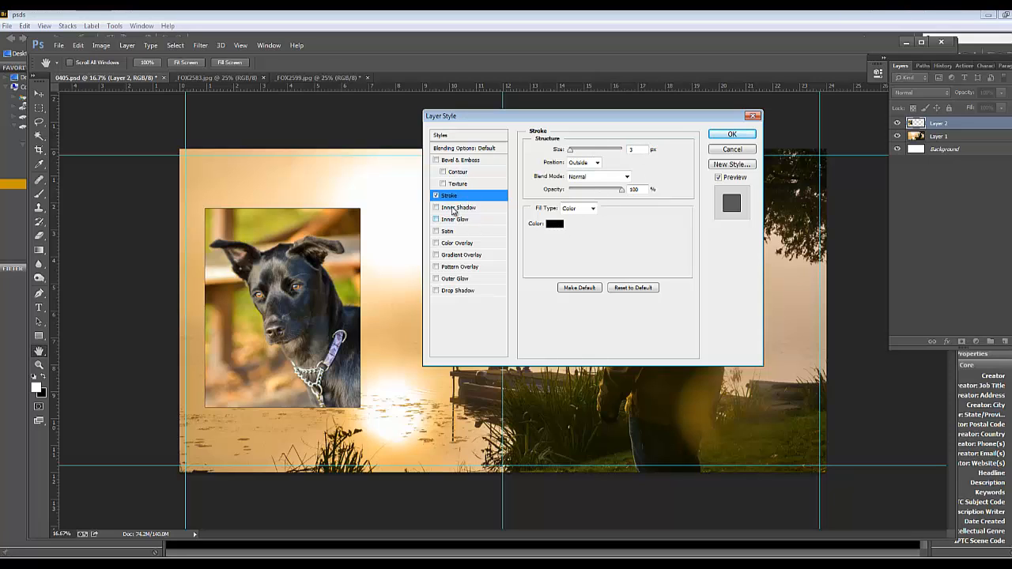
click(435, 160)
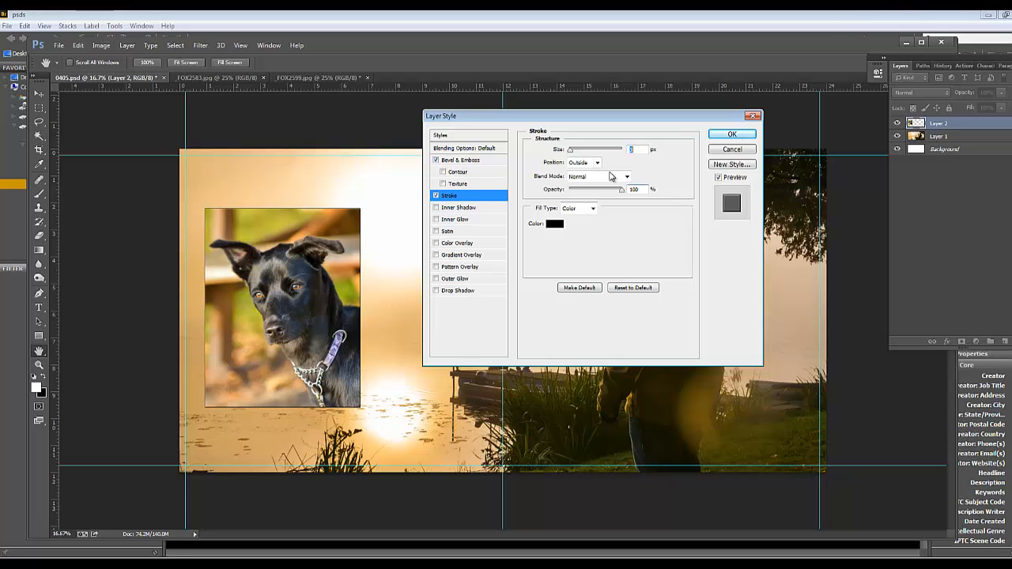
click(457, 160)
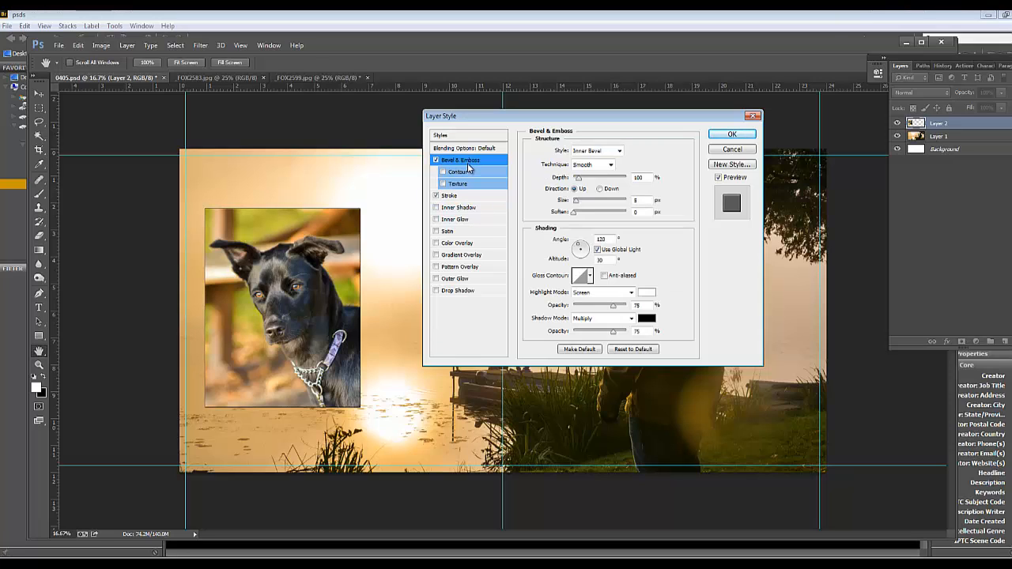
click(436, 160)
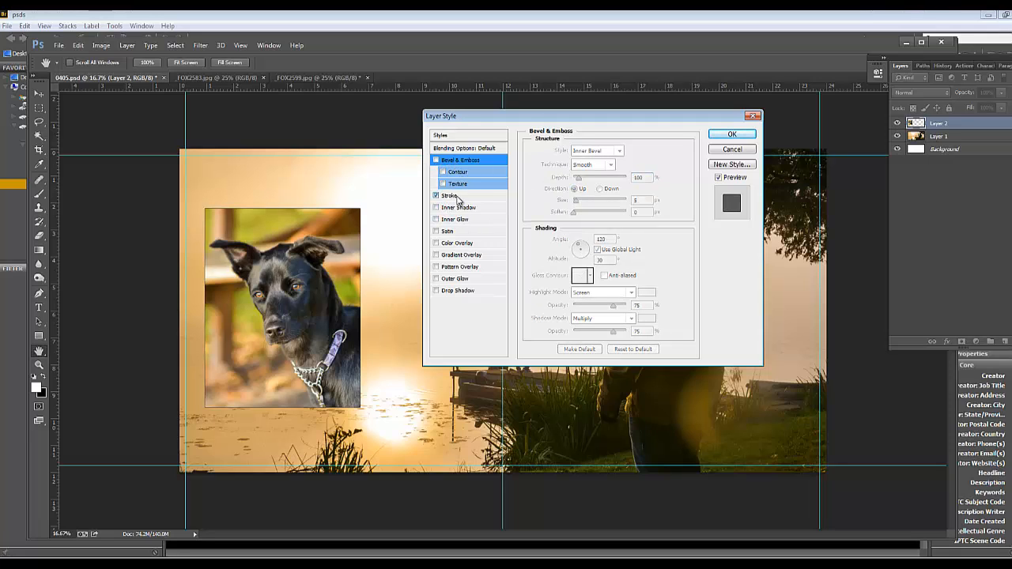
Set the dog portrait's stroke colour to the dark olive #62560d, starting from a tone sampled from the grassy bank
click(449, 196)
click(559, 228)
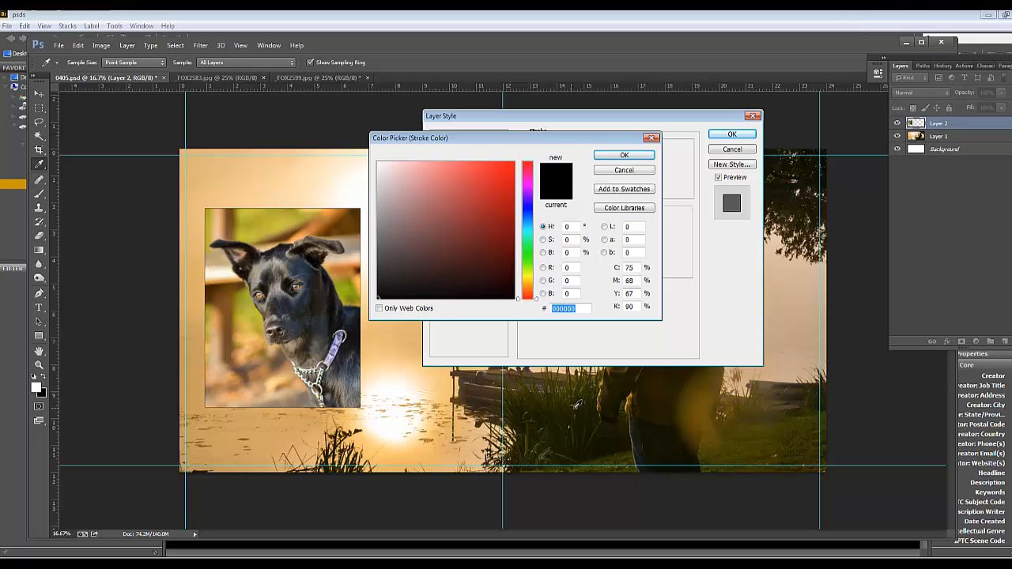
click(742, 437)
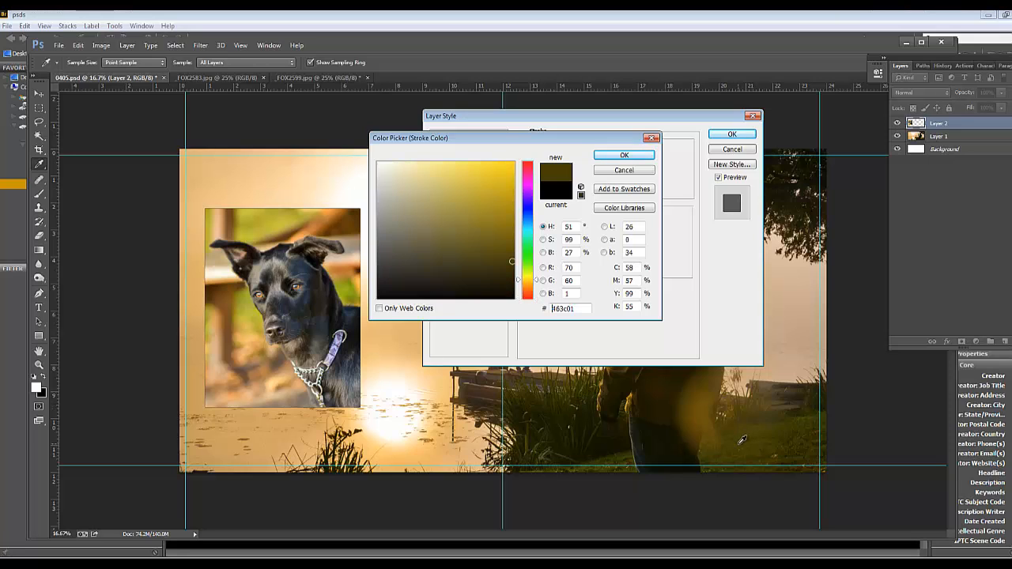
click(496, 246)
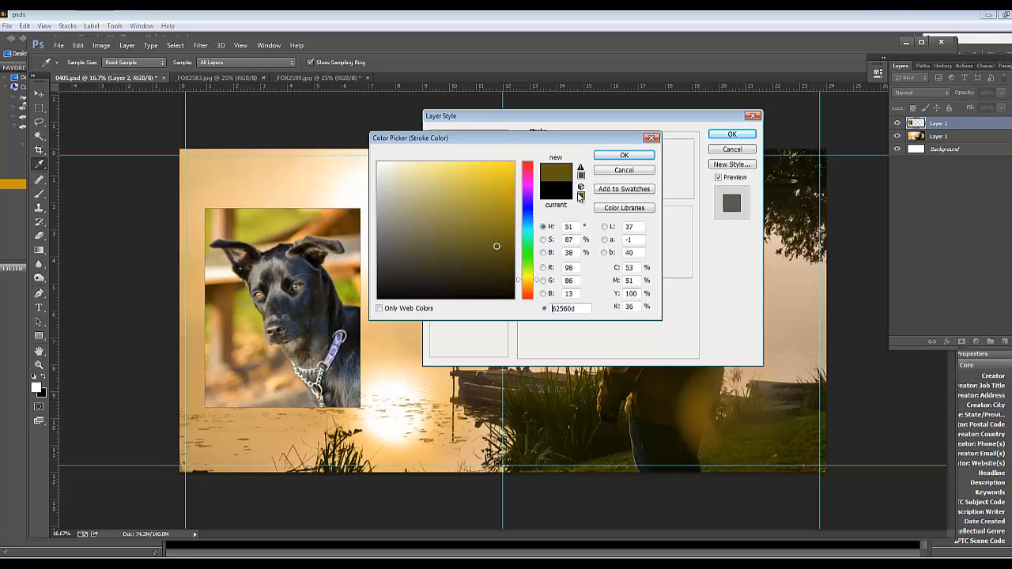
click(496, 247)
click(637, 163)
Position the stroke inside the dog portrait's edge and widen it to about 32 px
click(583, 162)
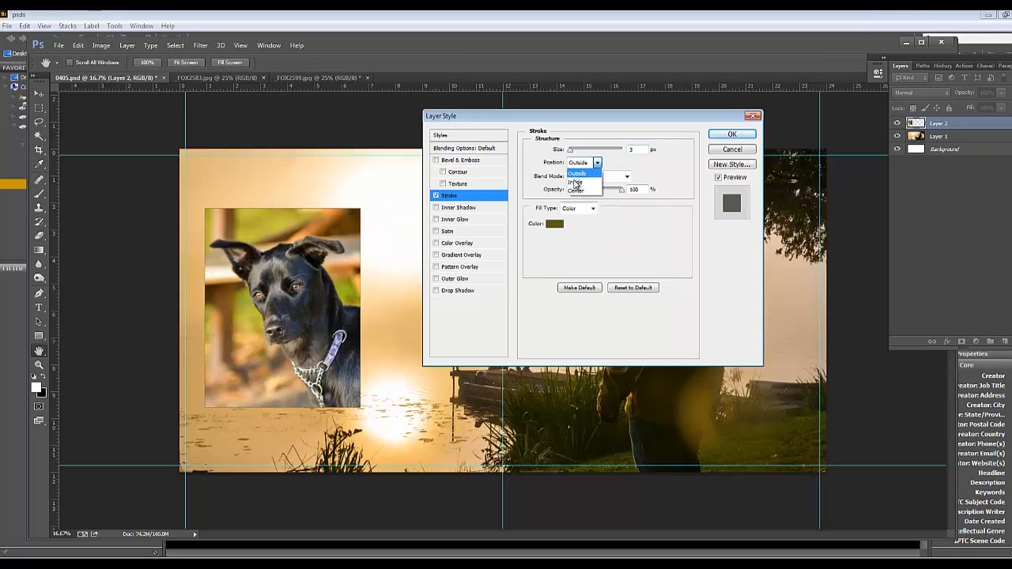
click(574, 183)
drag(570, 149, 578, 151)
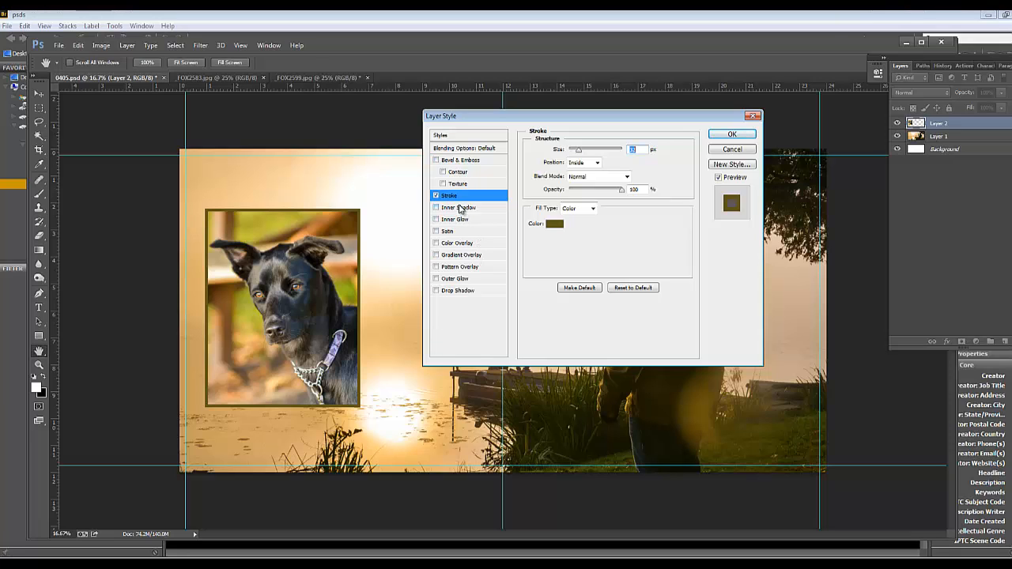
Add a drop shadow to the dog portrait at a -140° angle with distance 63 px, spread 14% and size 100 px
click(457, 290)
drag(341, 237, 372, 227)
drag(607, 203, 591, 221)
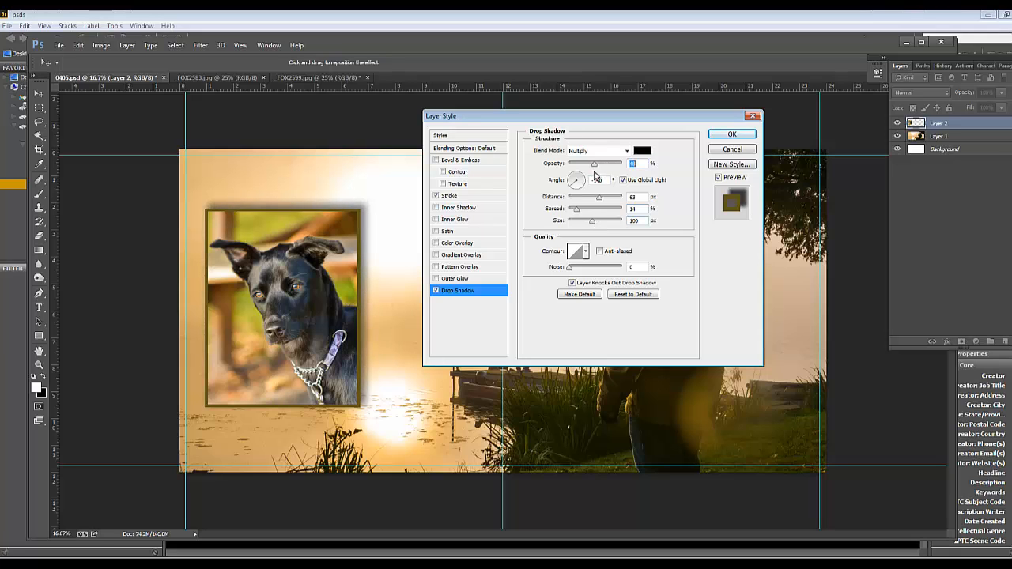
Change the drop shadow's colour to dark brown #583201 sampled from the dog photo and apply the layer style
click(642, 150)
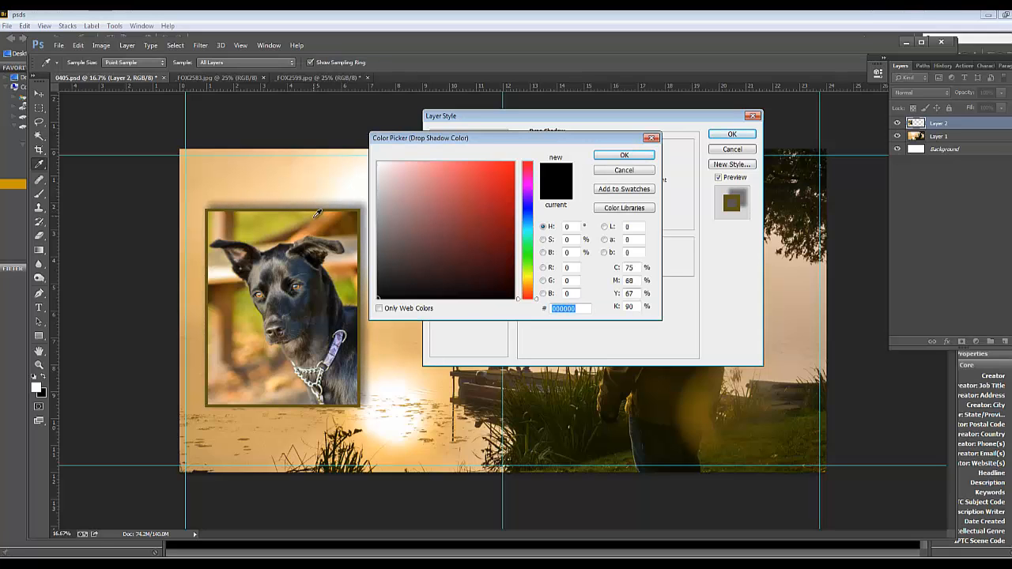
click(355, 222)
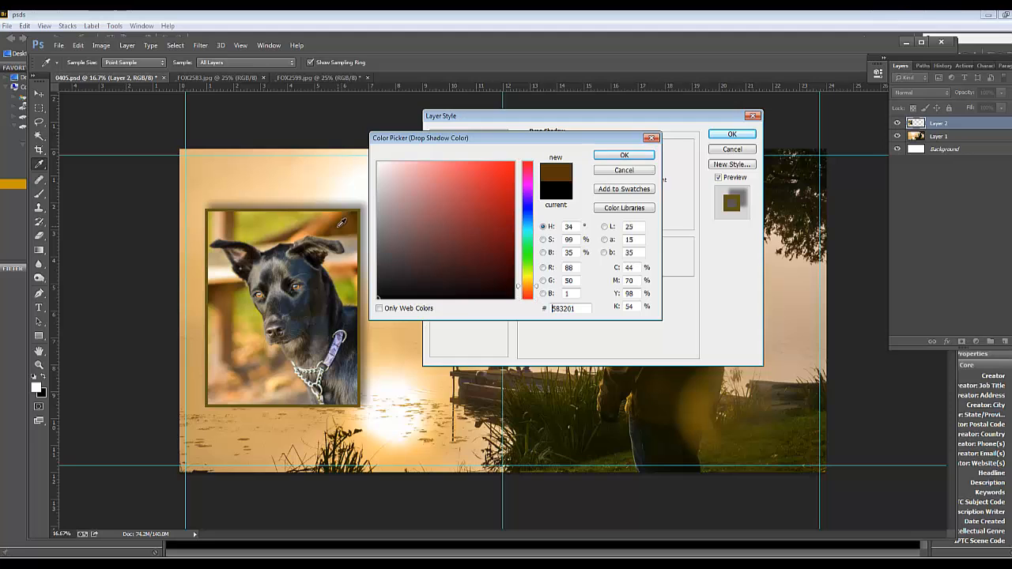
click(630, 157)
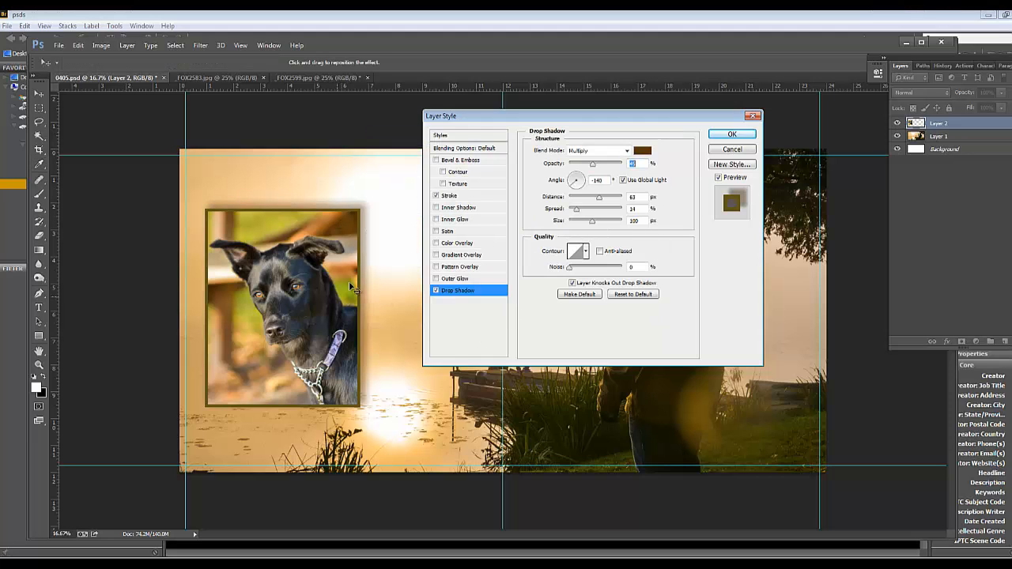
click(721, 135)
Fine-tune the framed dog portrait's position on the spread's left page, over the lake
mouse_move(320, 286)
mouse_down()
mouse_move(324, 278)
mouse_move(321, 289)
mouse_up()
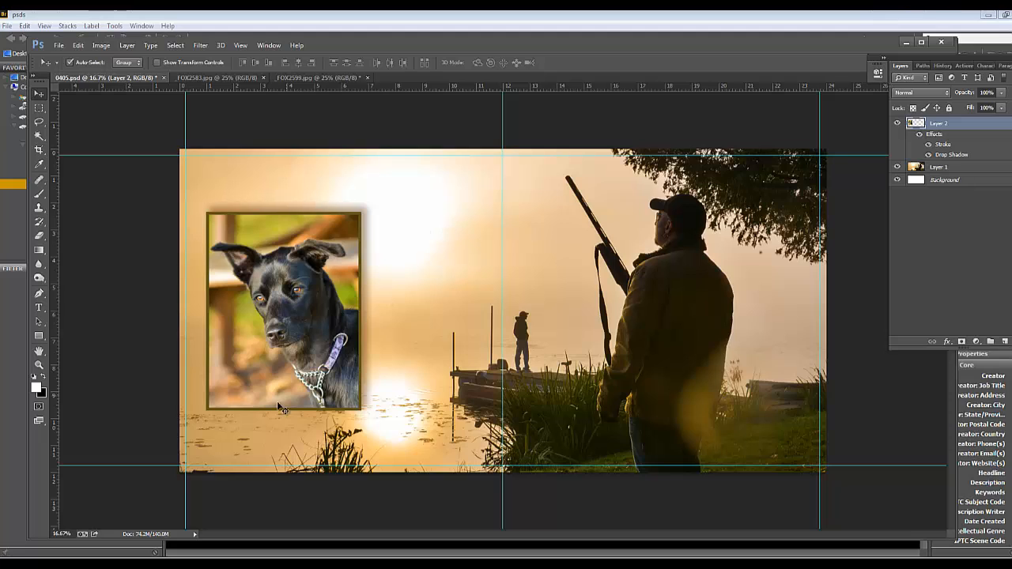
mouse_move(284, 329)
mouse_down()
mouse_move(306, 341)
mouse_move(286, 330)
mouse_up()
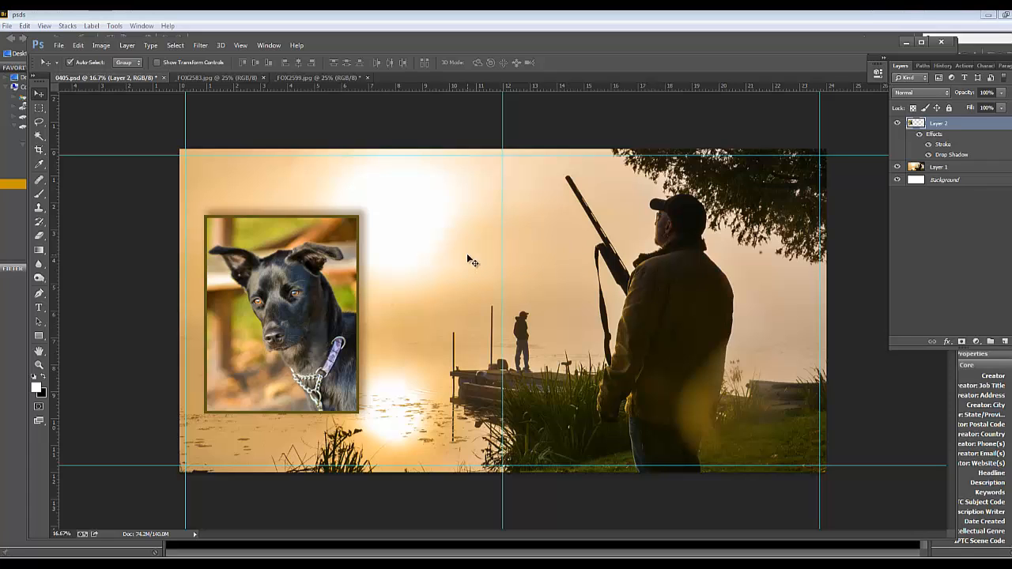
drag(301, 312, 316, 302)
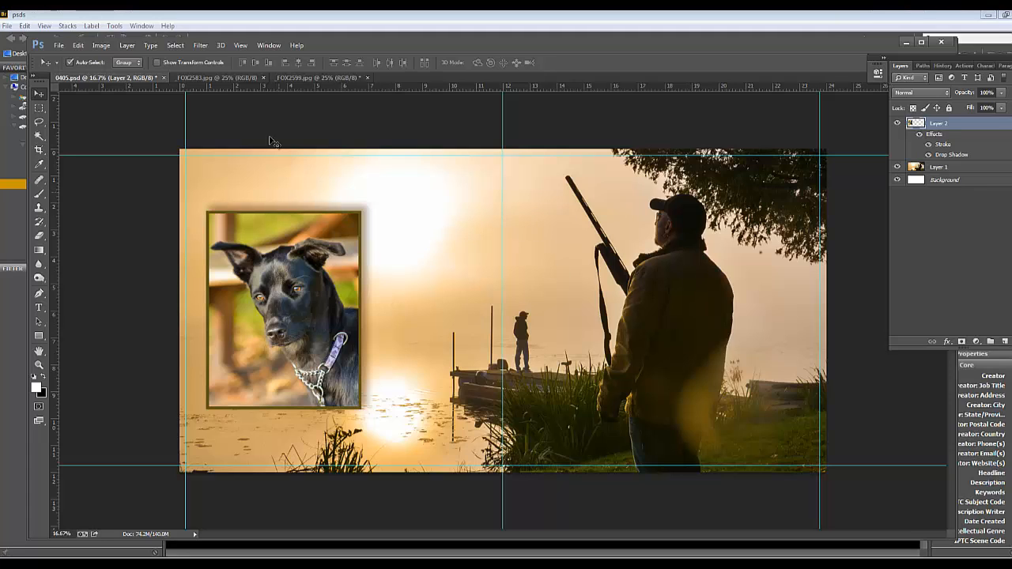
Close 0405.psd and save its changes
click(163, 77)
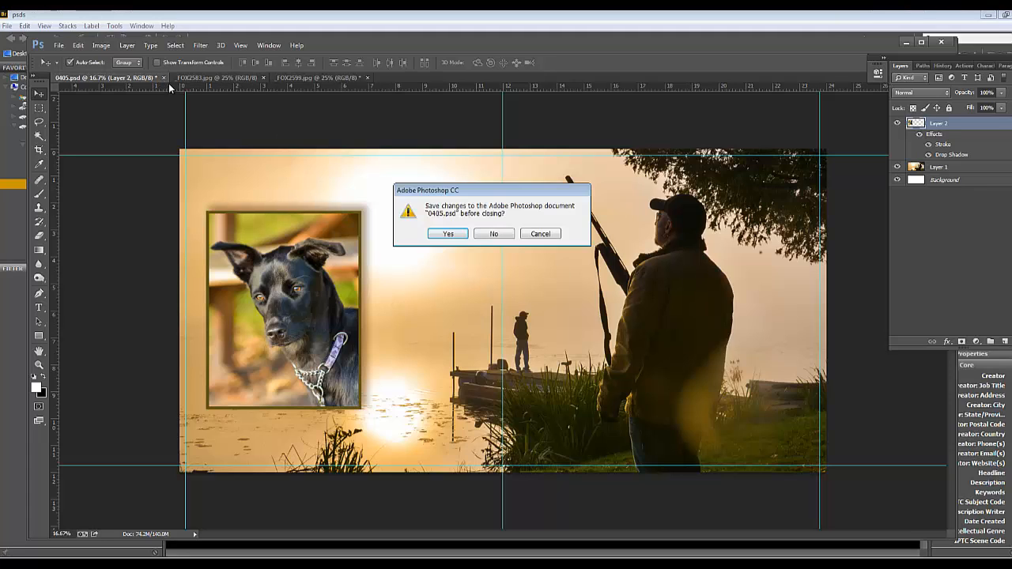
click(448, 234)
click(636, 185)
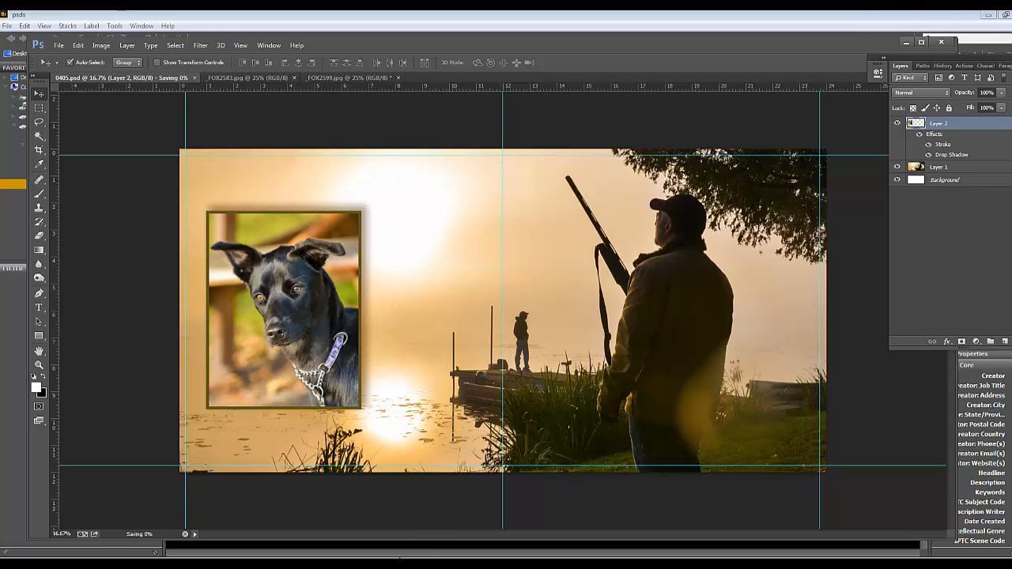
Switch to Bridge and close the small duplicate psds window
click(407, 541)
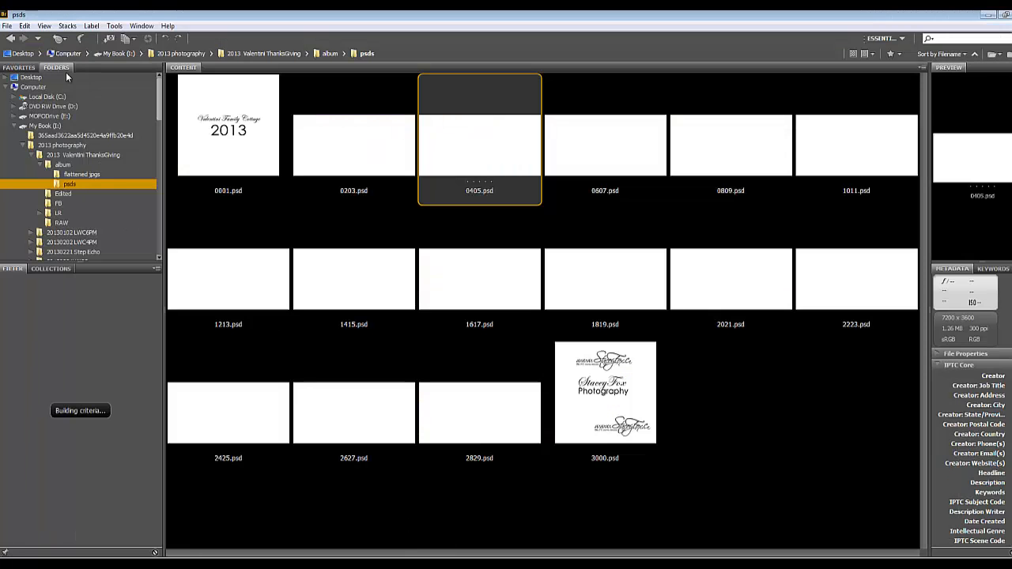
double_click(65, 14)
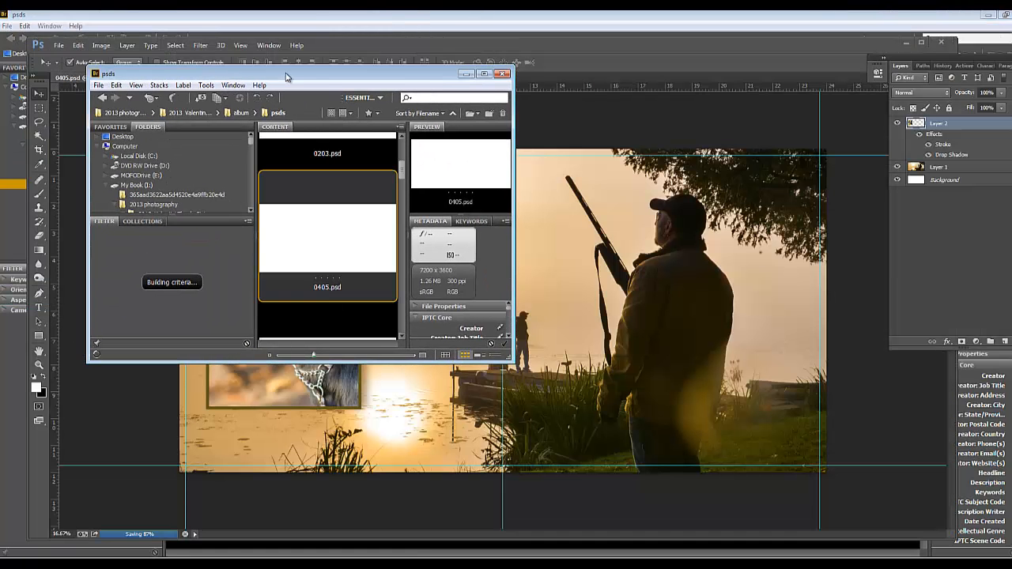
click(501, 74)
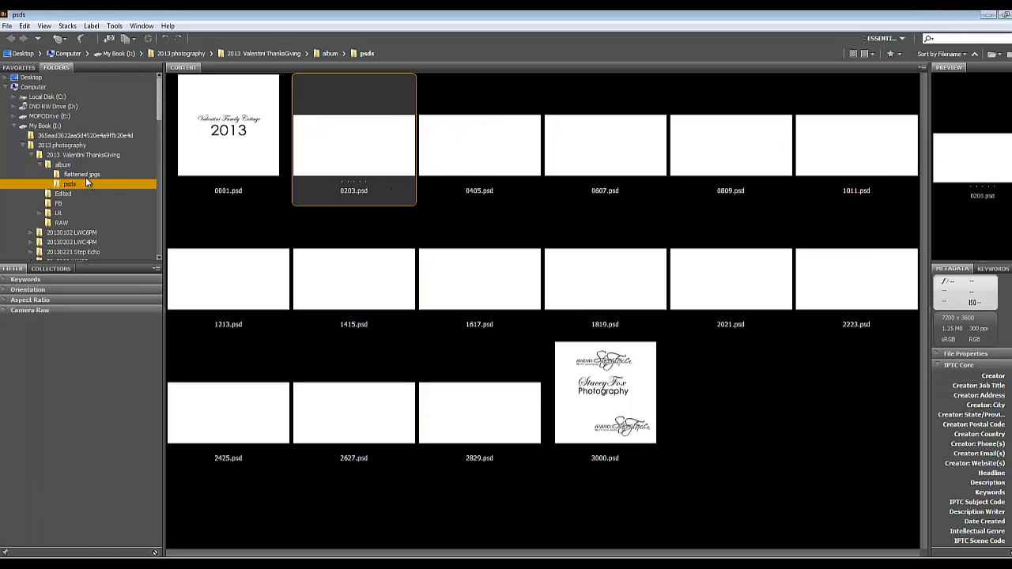
Switch between the flattened jpgs, Edited and psds folders in Bridge to refresh the album thumbnails
click(82, 175)
click(74, 185)
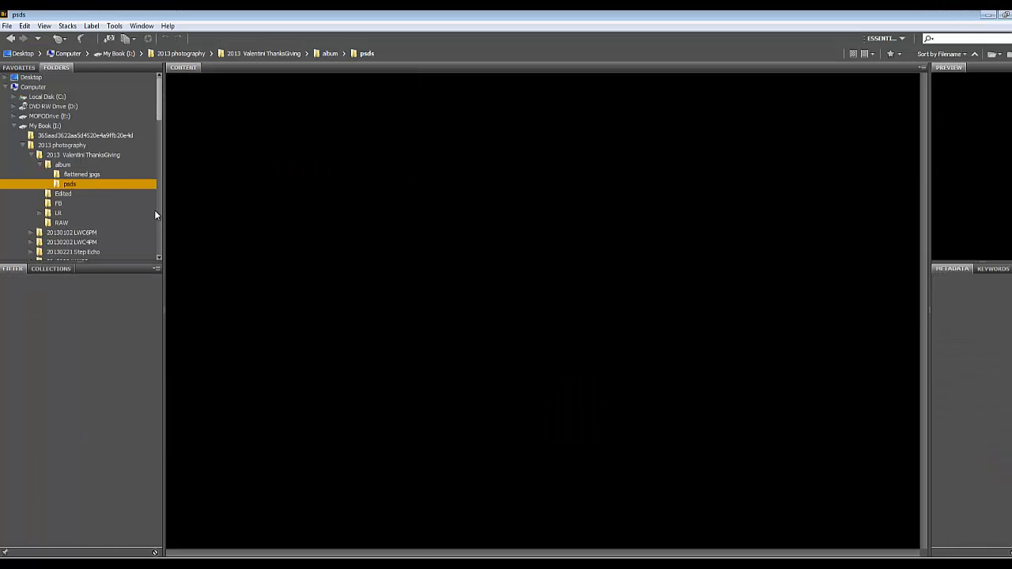
click(74, 194)
click(83, 175)
click(71, 184)
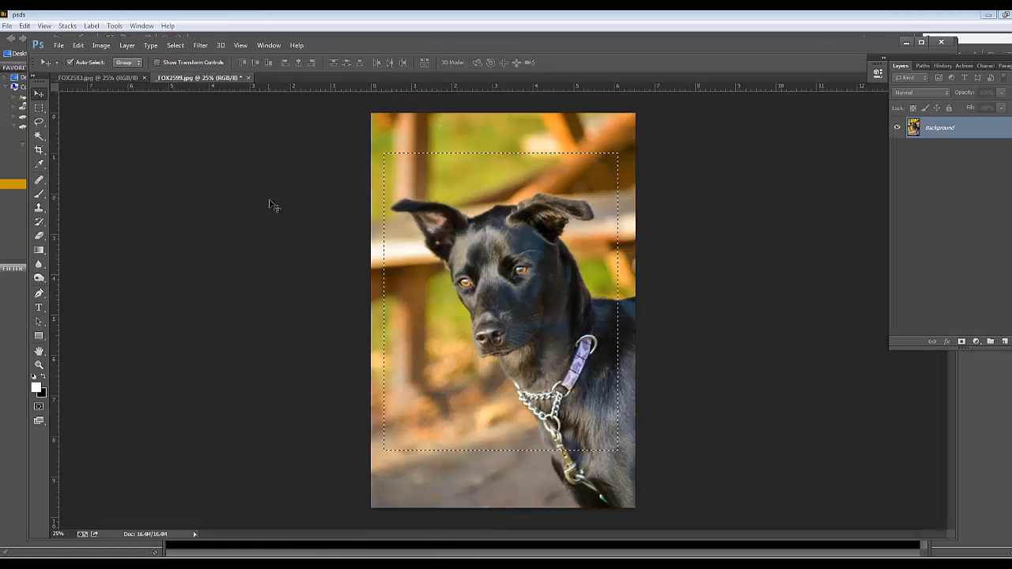
Close _FOX2599.jpg in Photoshop without saving it, and close _FOX2583.jpg
click(248, 78)
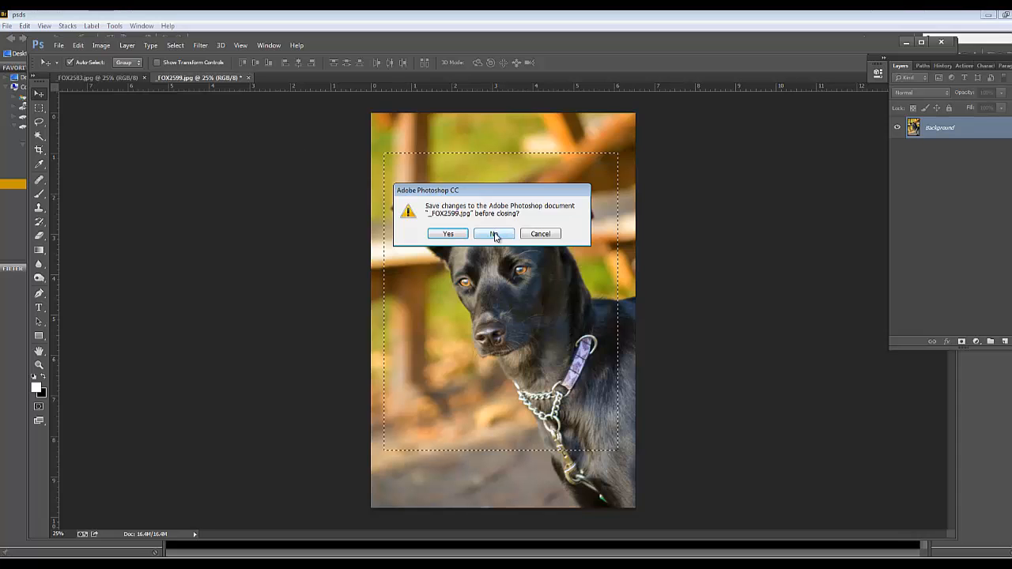
click(495, 233)
click(143, 77)
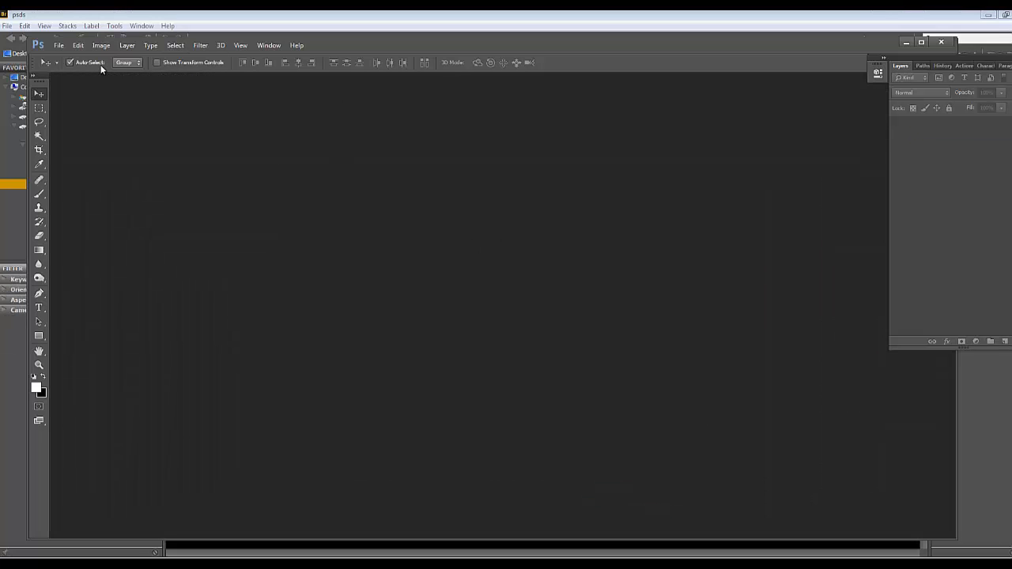
click(58, 45)
click(75, 65)
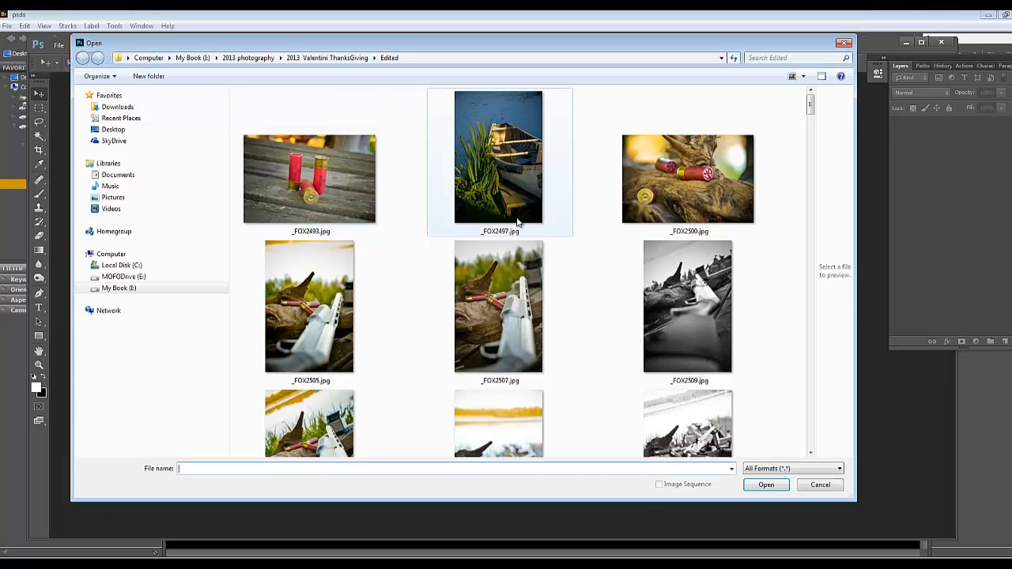
click(325, 58)
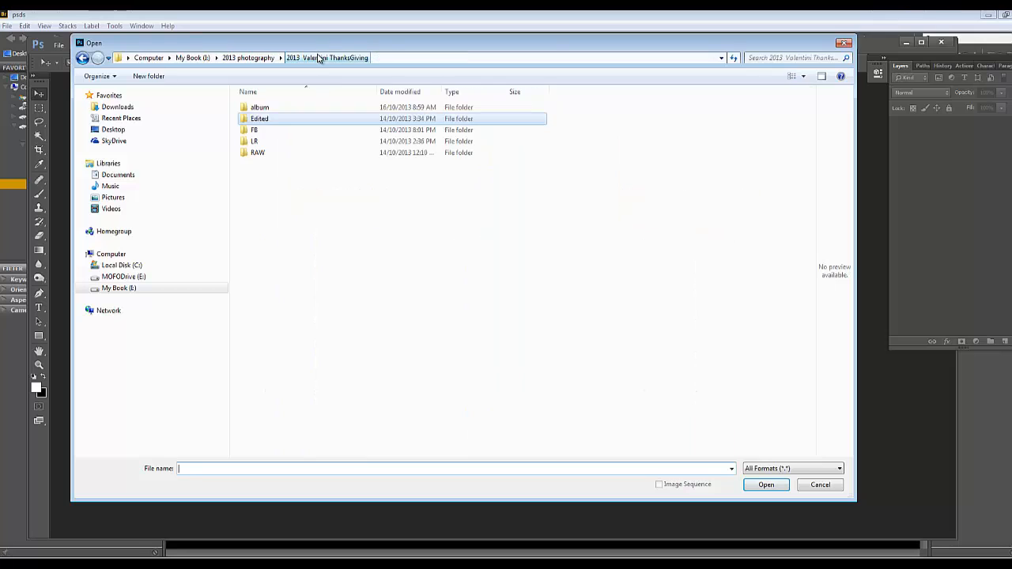
click(262, 108)
double_click(262, 109)
double_click(263, 120)
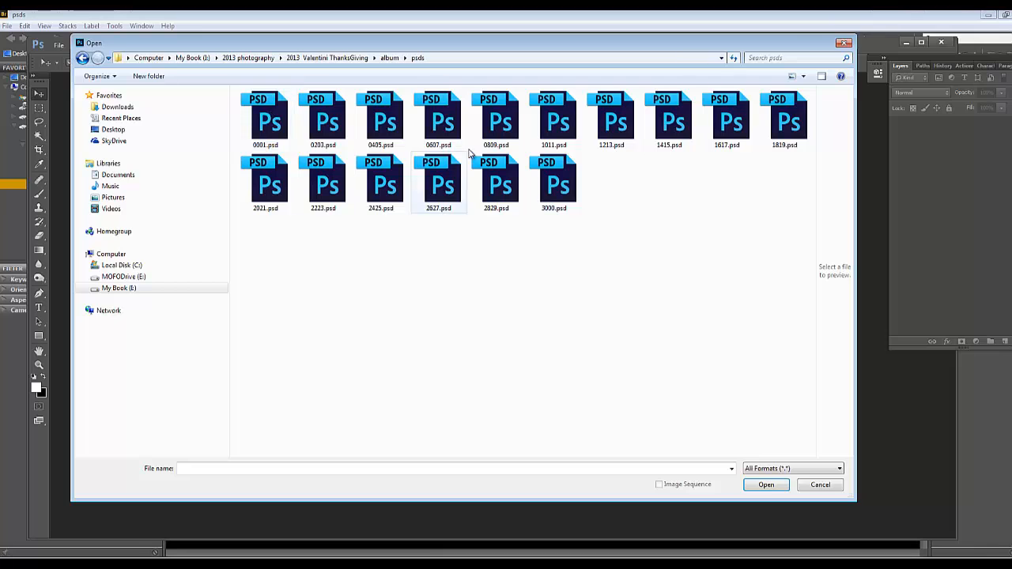
click(405, 139)
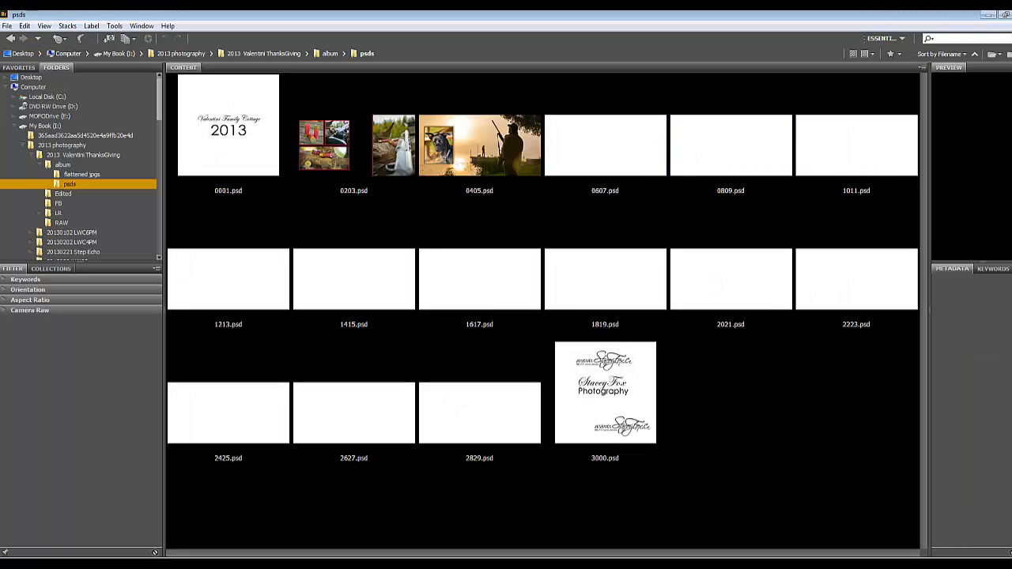
click(614, 155)
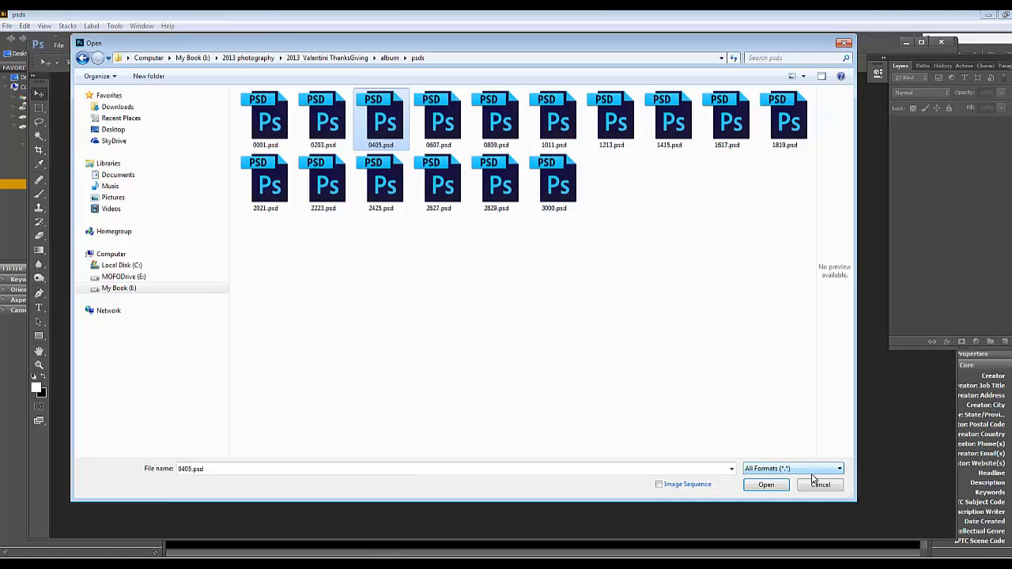
click(818, 484)
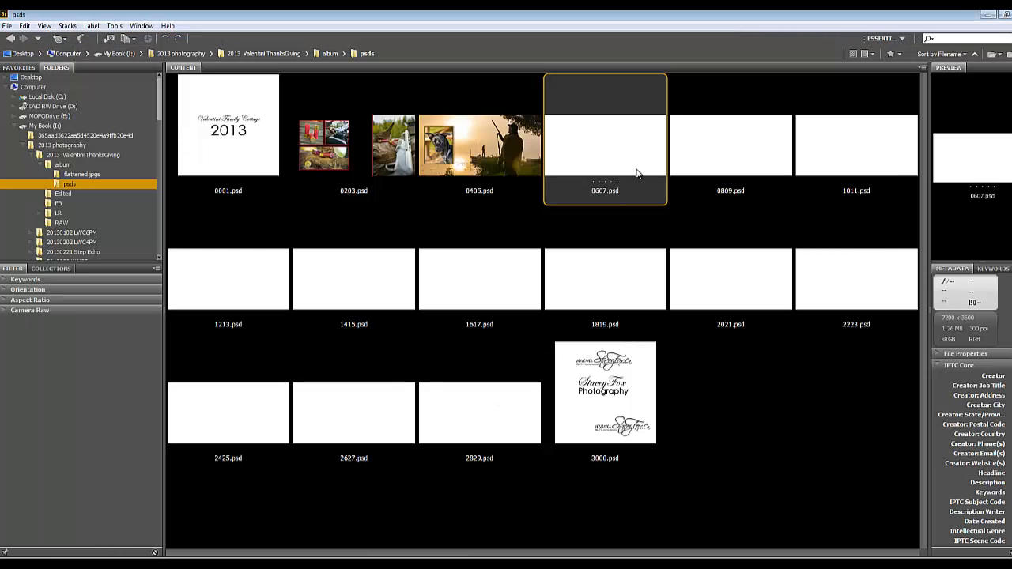
Switch to Bridge and review the cover 0001.psd and the spreads 0203.psd and 0405.psd in the psds folder
click(717, 151)
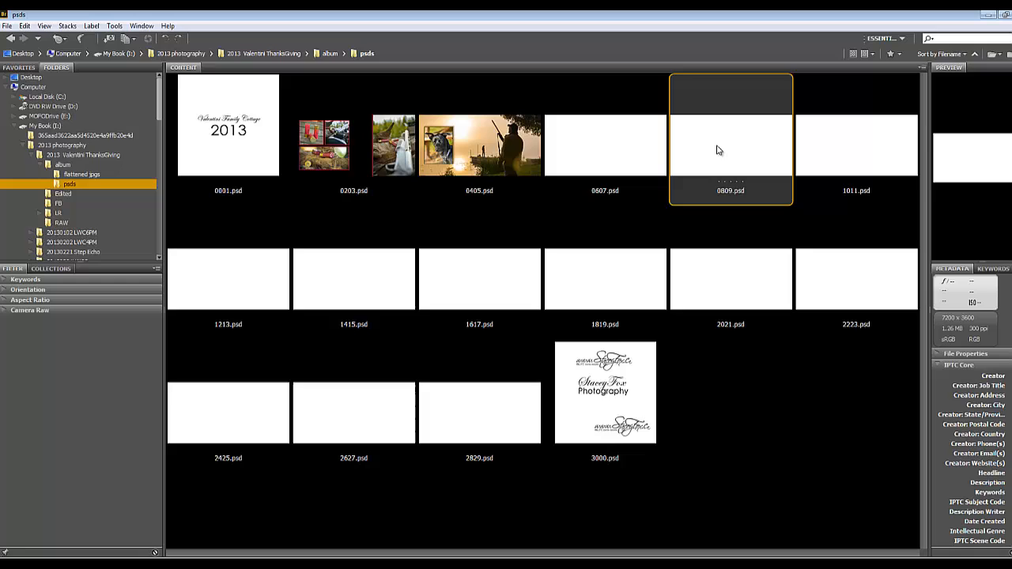
click(246, 150)
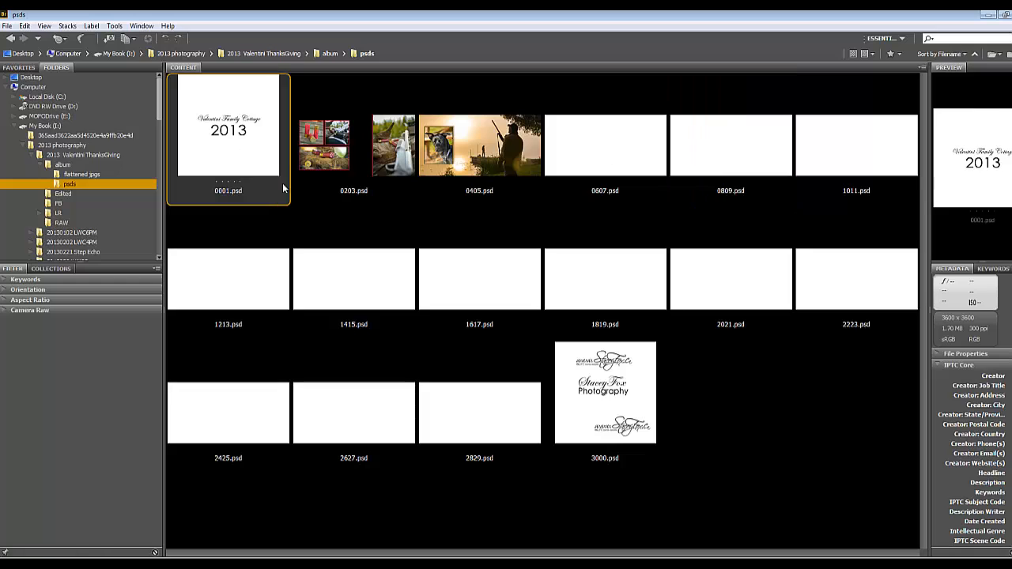
click(367, 133)
click(479, 147)
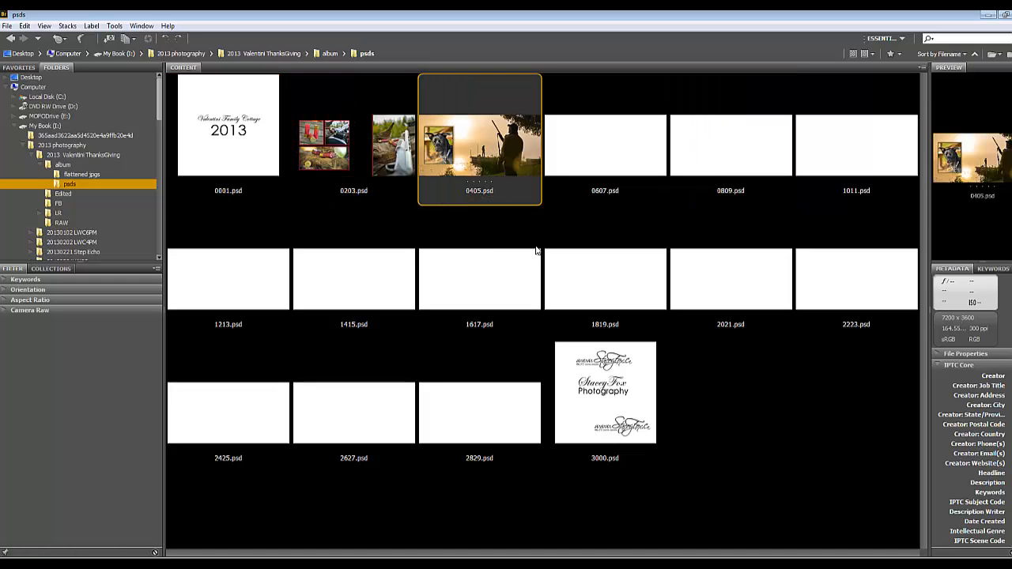
Open the blank spread 0607.psd from the psds folder in Photoshop
click(592, 148)
key(alt+Tab)
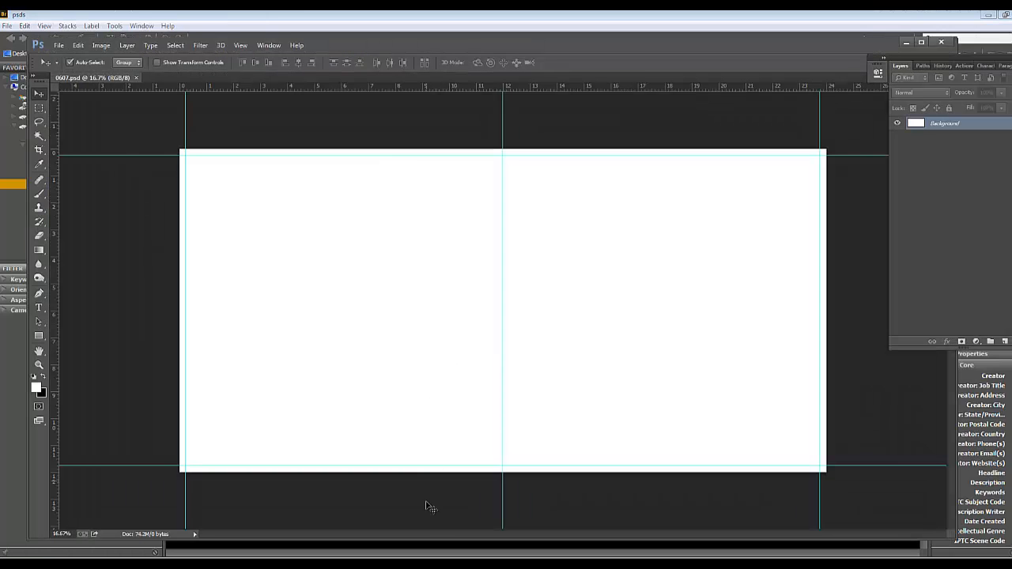
Open _FOX2667.jpg, the photo of the crouching hunter, from the Edited folder
click(60, 45)
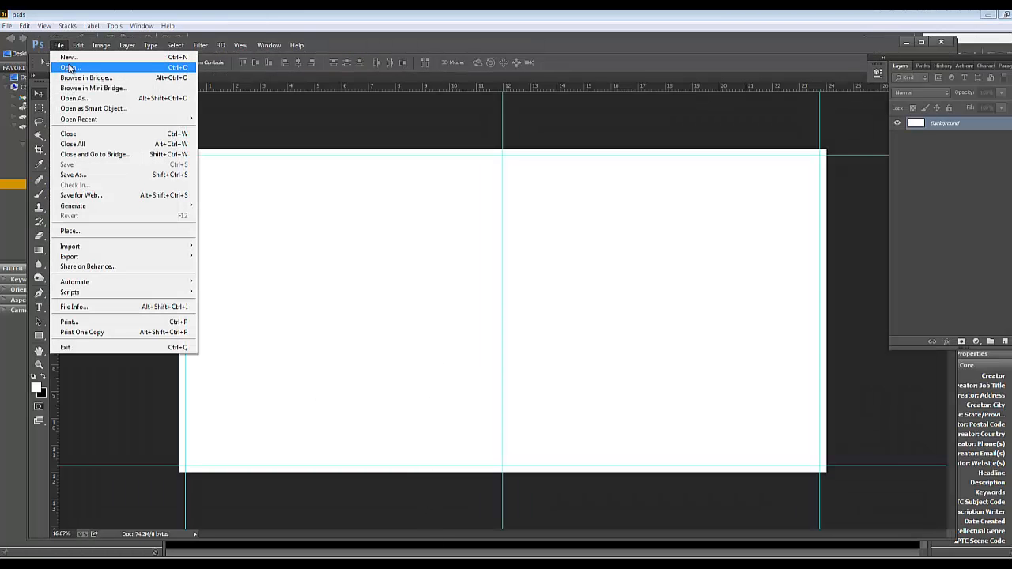
click(79, 69)
click(503, 299)
scroll(601, 304, down, 15)
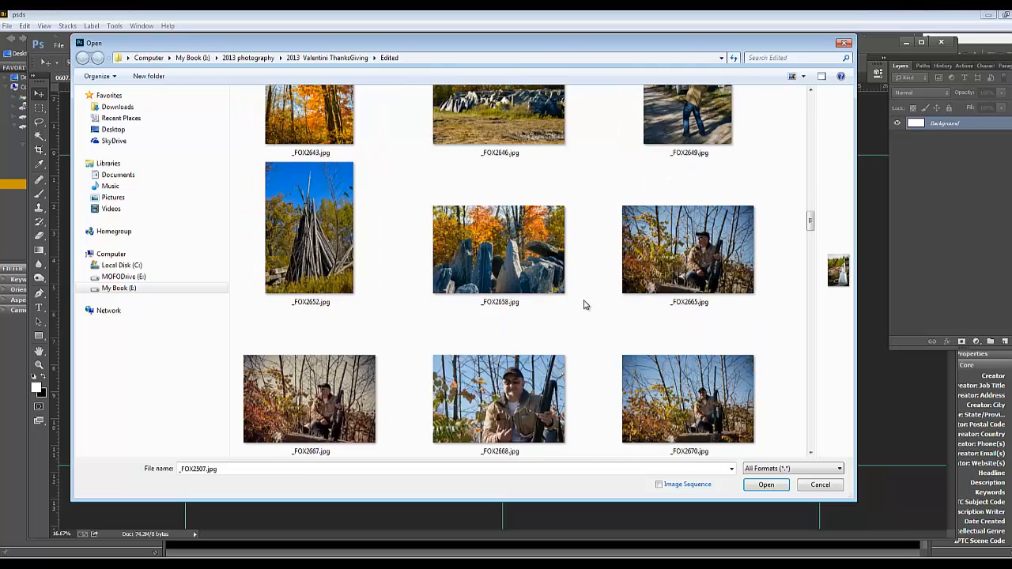
scroll(549, 282, up, 5)
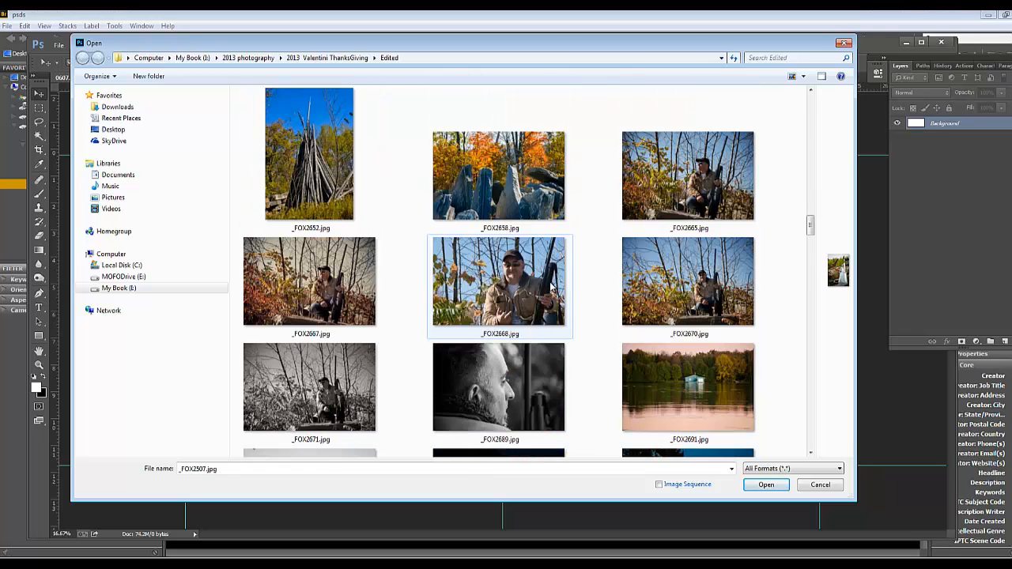
click(312, 158)
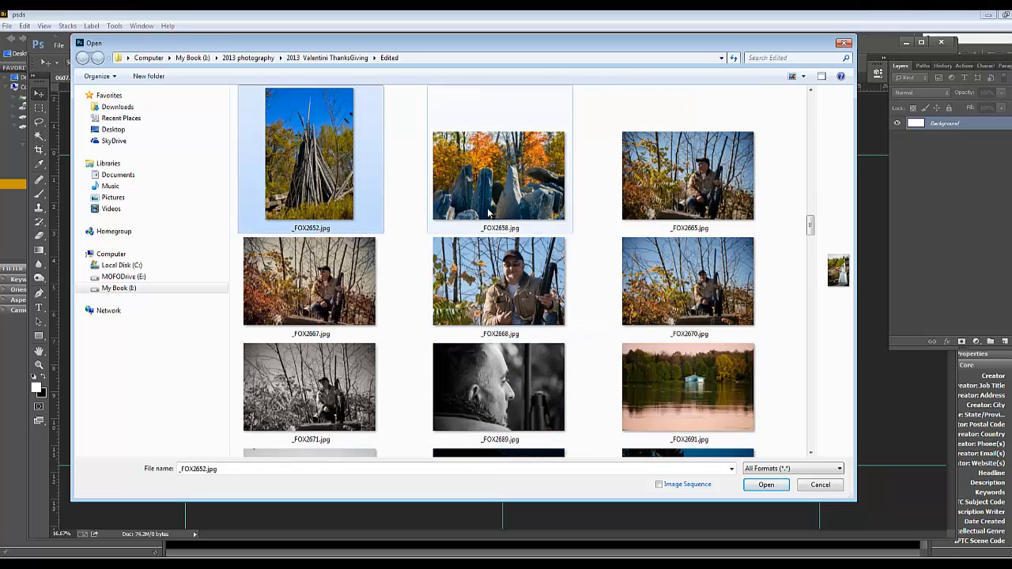
click(633, 205)
click(374, 327)
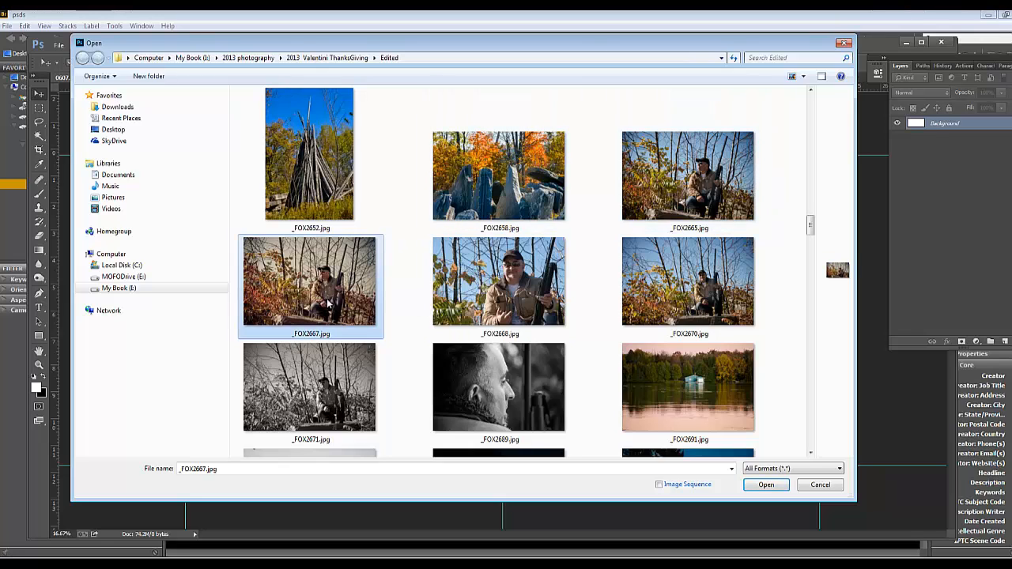
ctrl+click(314, 190)
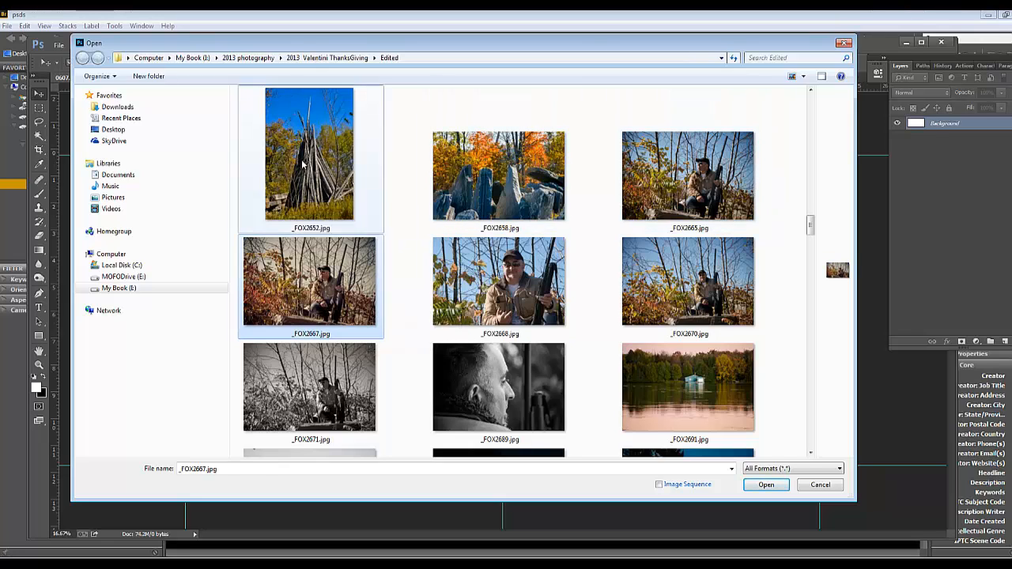
ctrl+click(498, 178)
scroll(671, 261, up, 2)
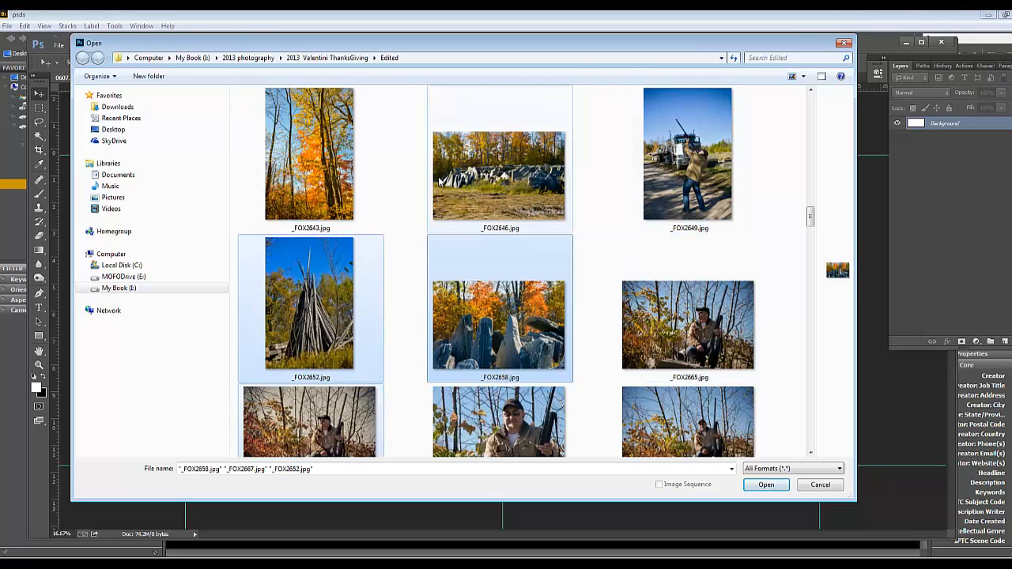
ctrl+click(336, 170)
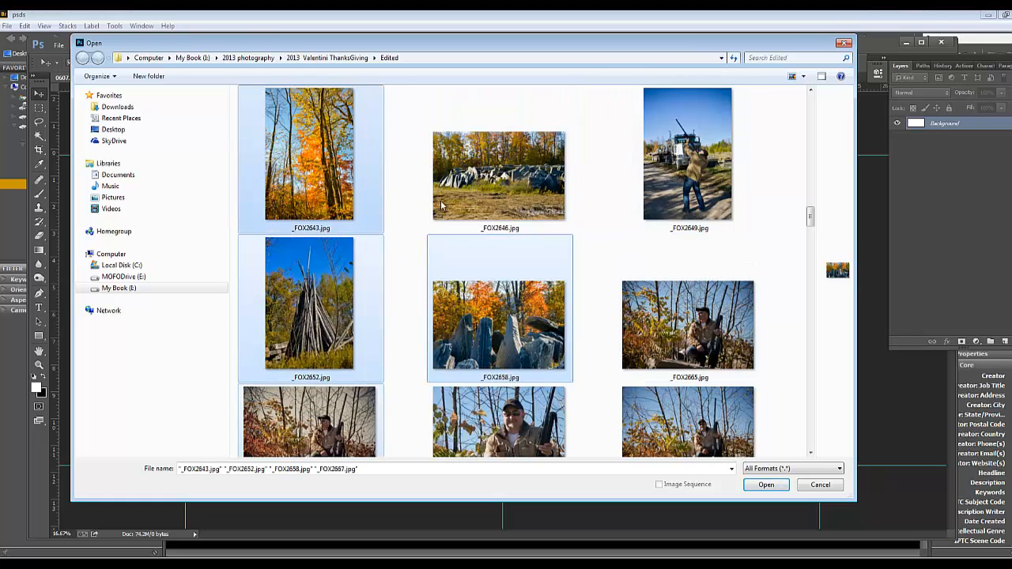
scroll(503, 264, down, 2)
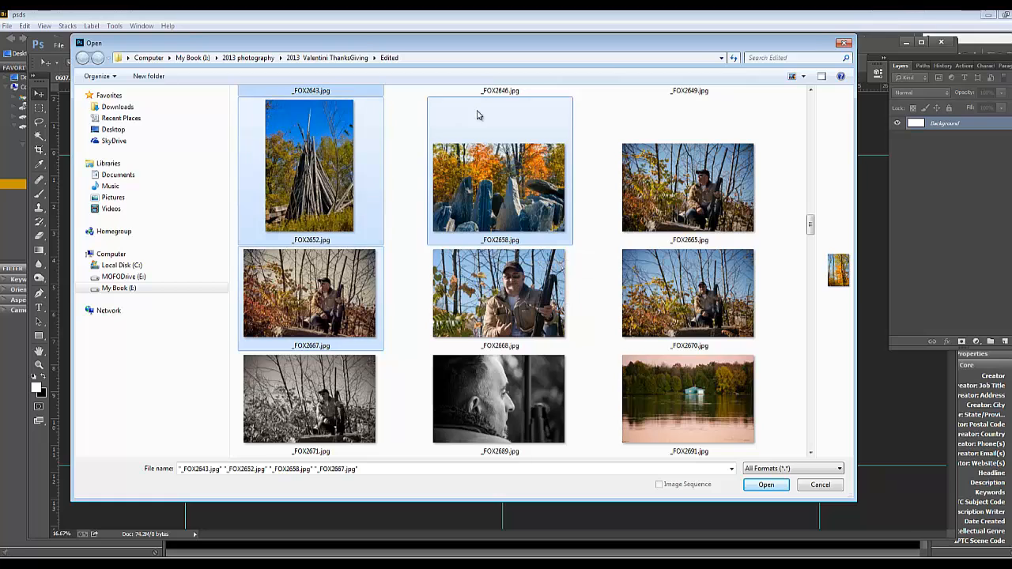
double_click(328, 299)
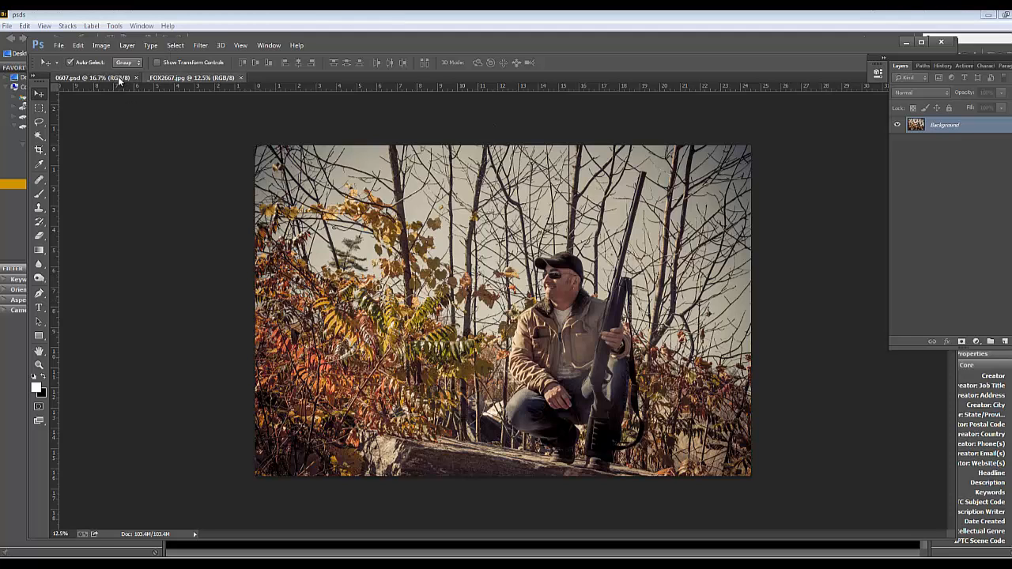
click(117, 76)
click(191, 78)
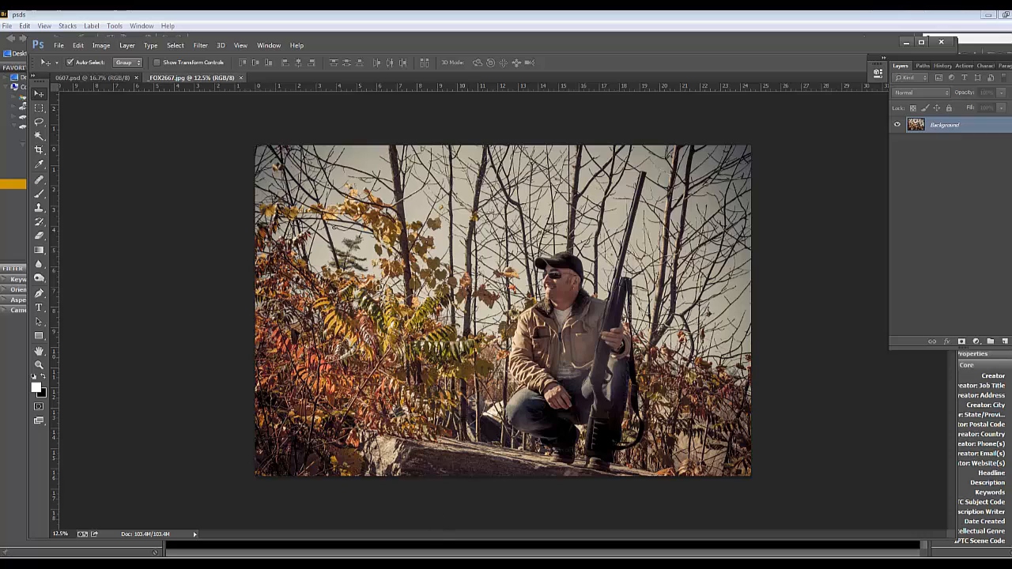
Open _FOX2643.jpg, _FOX2652.jpg, _FOX2658.jpg and _FOX2691.jpg together from the Edited folder
click(59, 46)
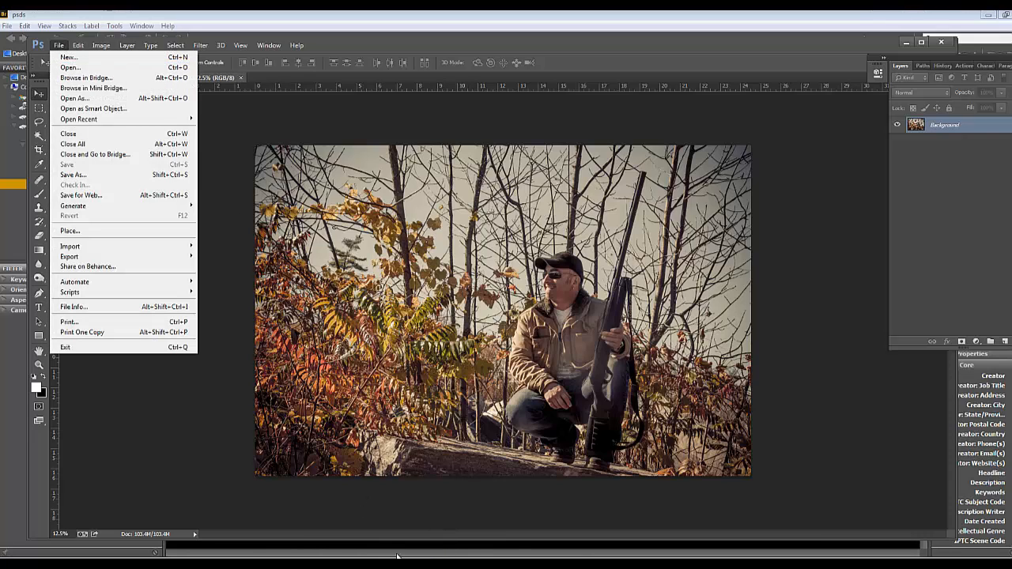
click(75, 67)
click(518, 312)
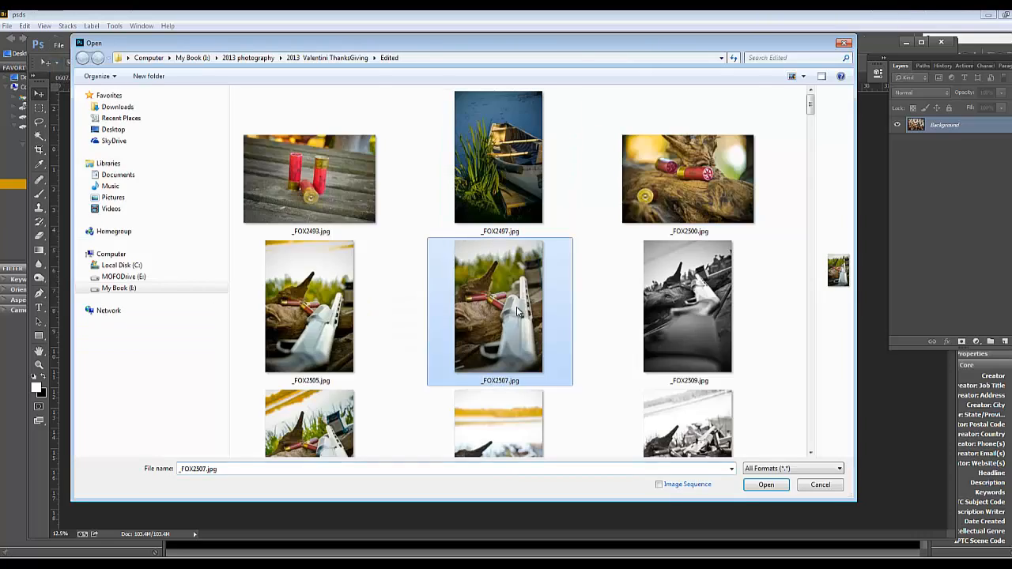
scroll(518, 313, down, 15)
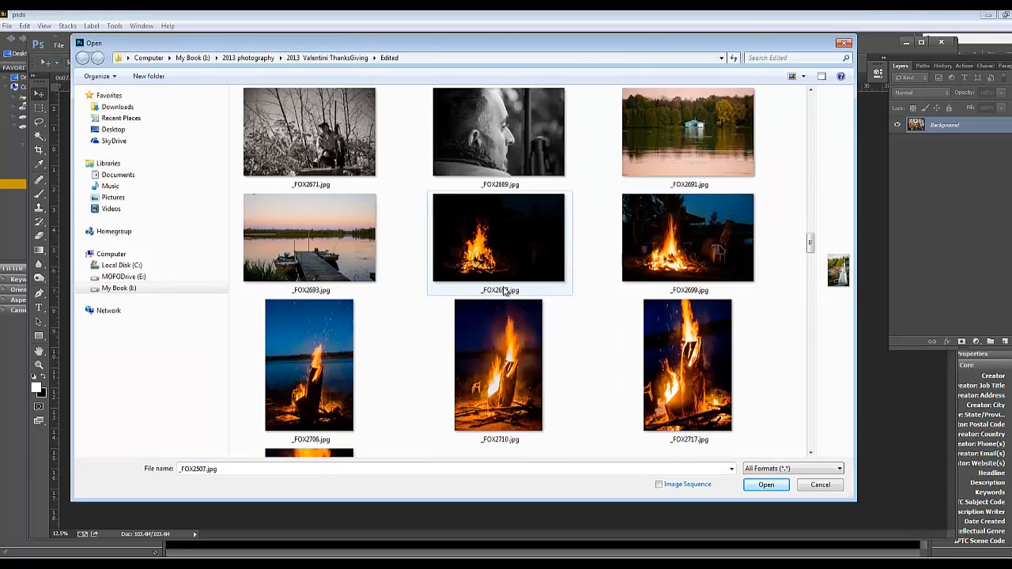
scroll(419, 269, up, 3)
click(379, 225)
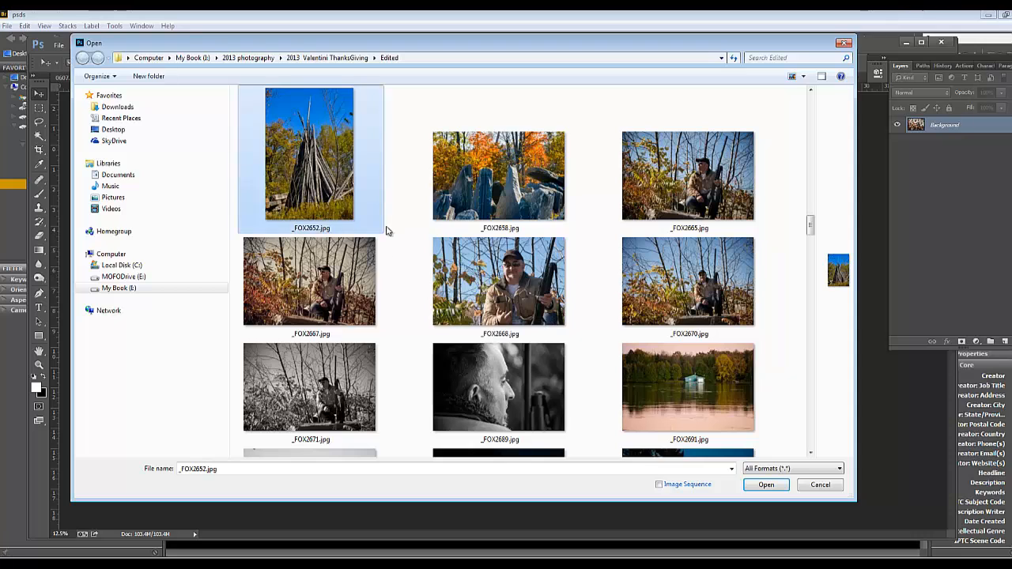
ctrl+click(514, 181)
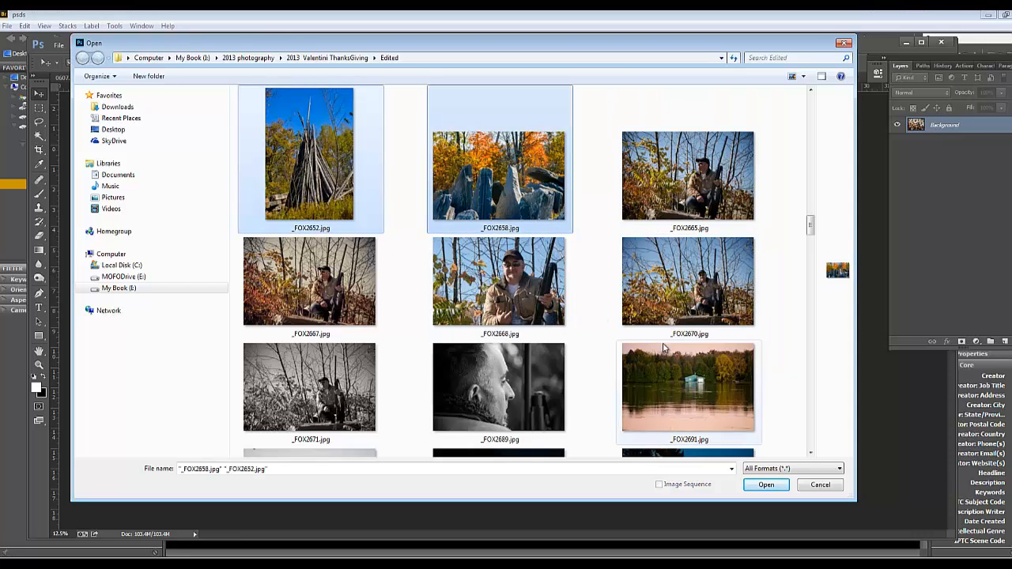
scroll(664, 348, up, 2)
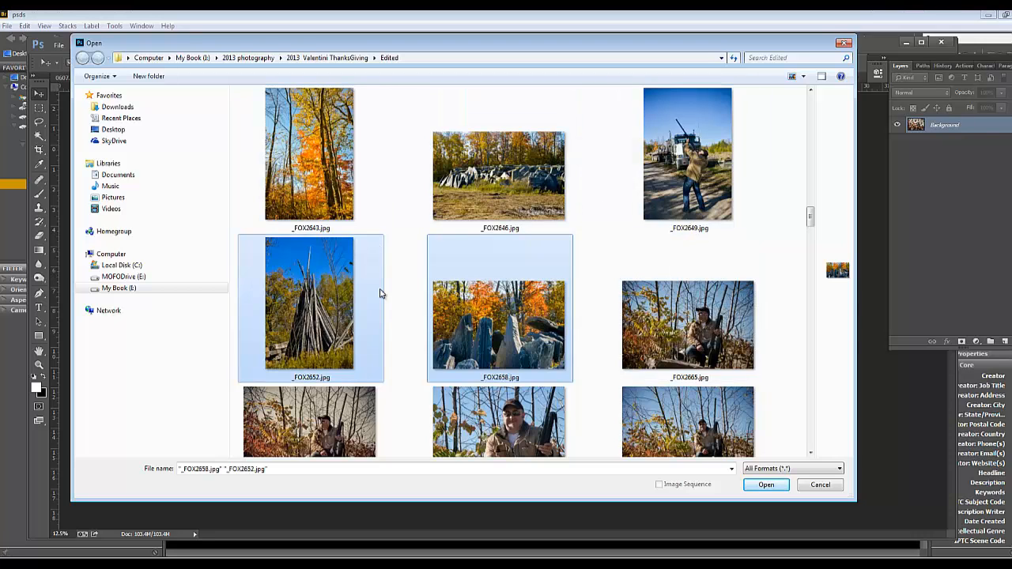
ctrl+click(312, 158)
scroll(715, 366, down, 2)
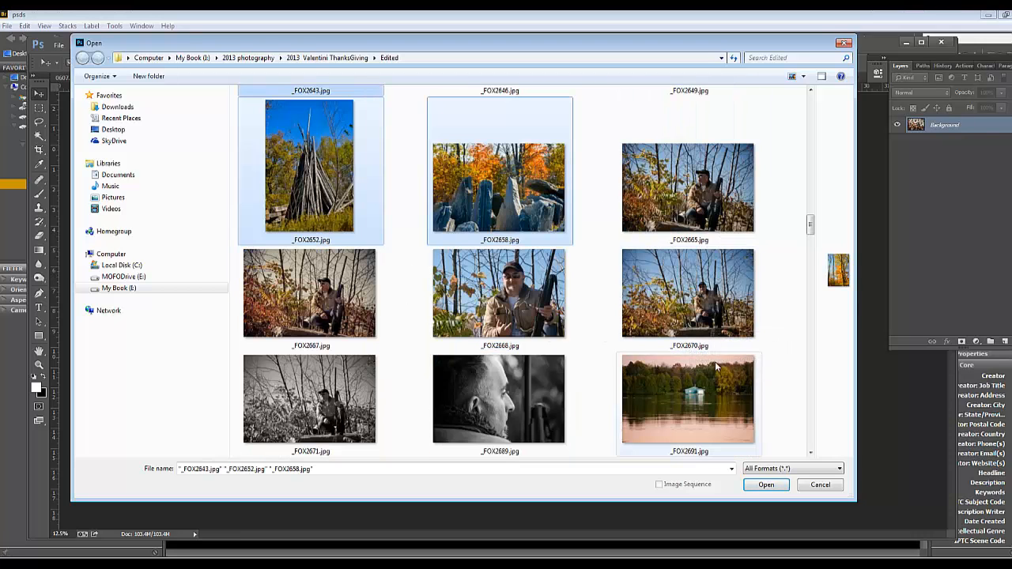
ctrl+click(702, 405)
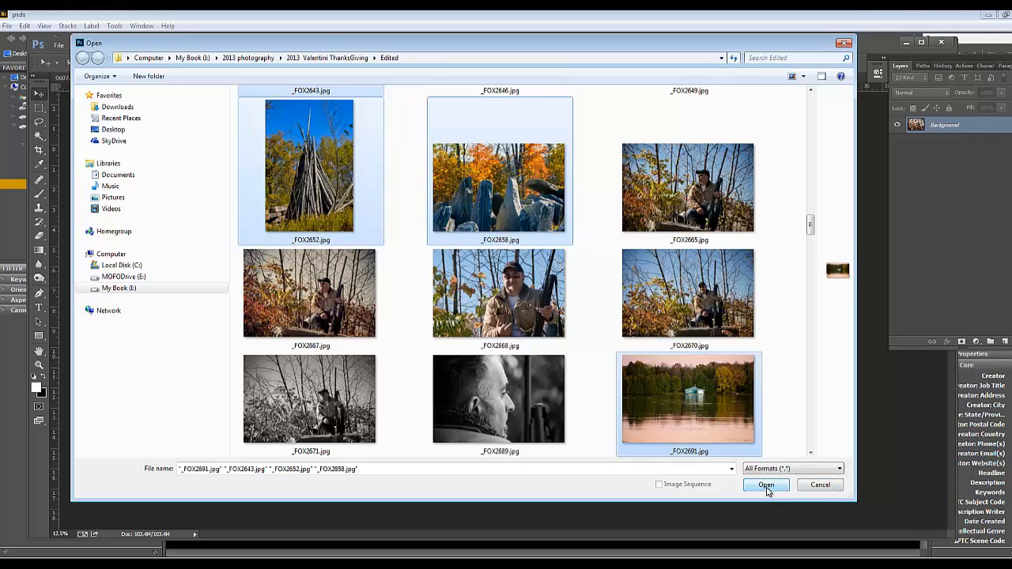
click(765, 485)
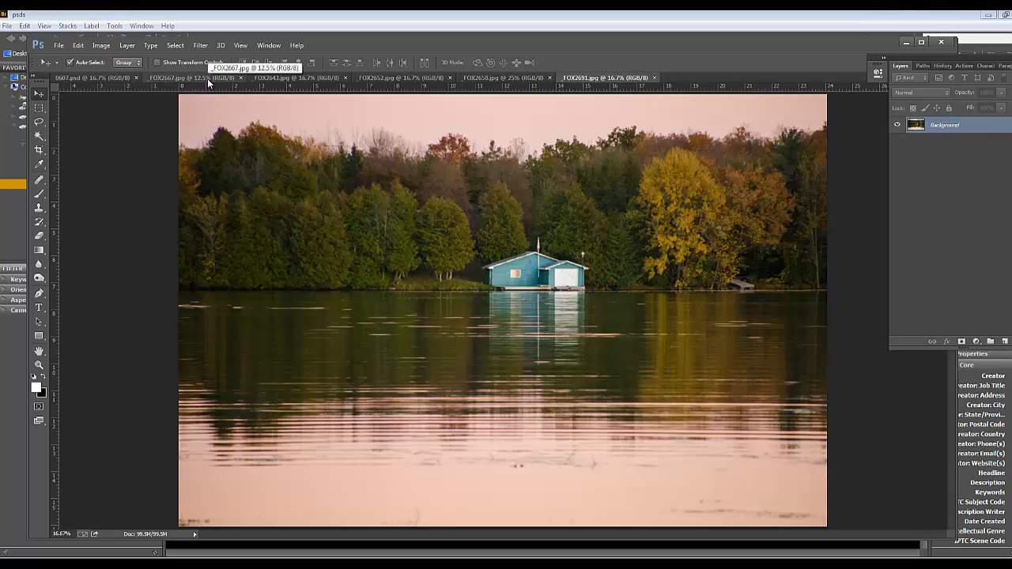
Copy the whole _FOX2667.jpg hunter photo and paste it into the 0607.psd spread
click(207, 78)
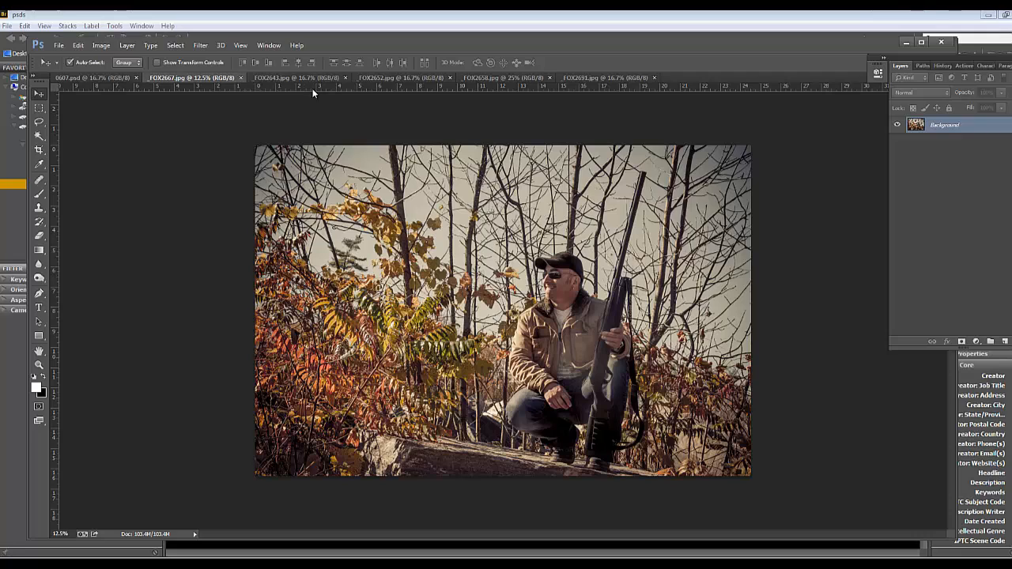
click(39, 107)
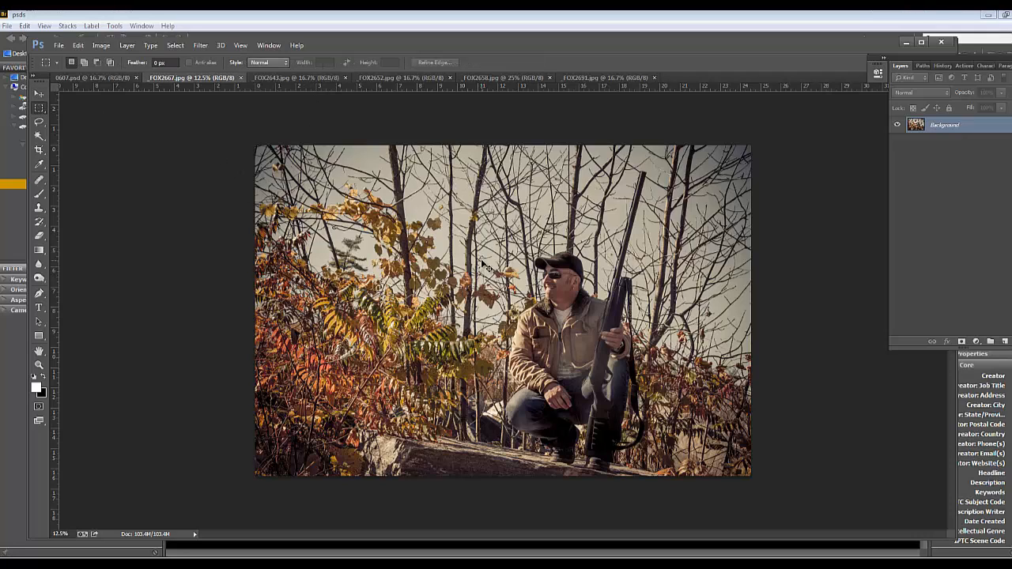
key(ctrl+a)
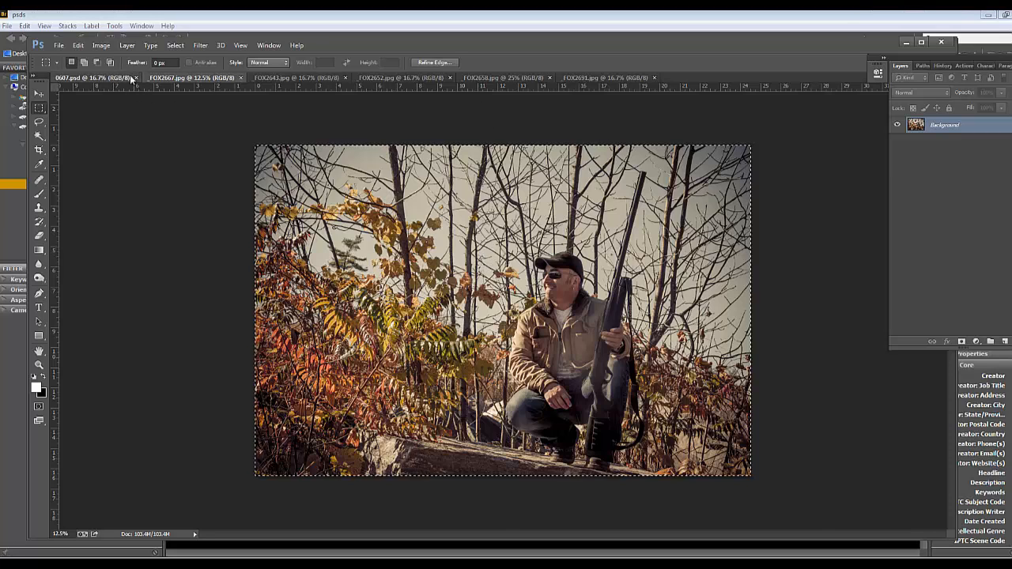
click(132, 79)
key(ctrl+v)
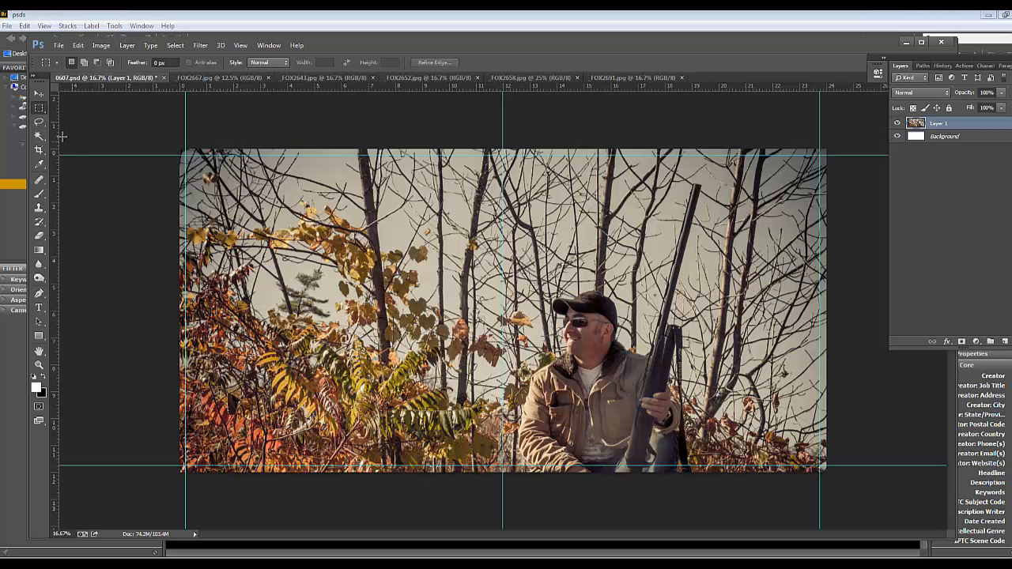
Scale the pasted hunter photo down to the spread's full height and align it with the spread's right edge
click(38, 94)
key(ctrl+t)
key(ctrl+0)
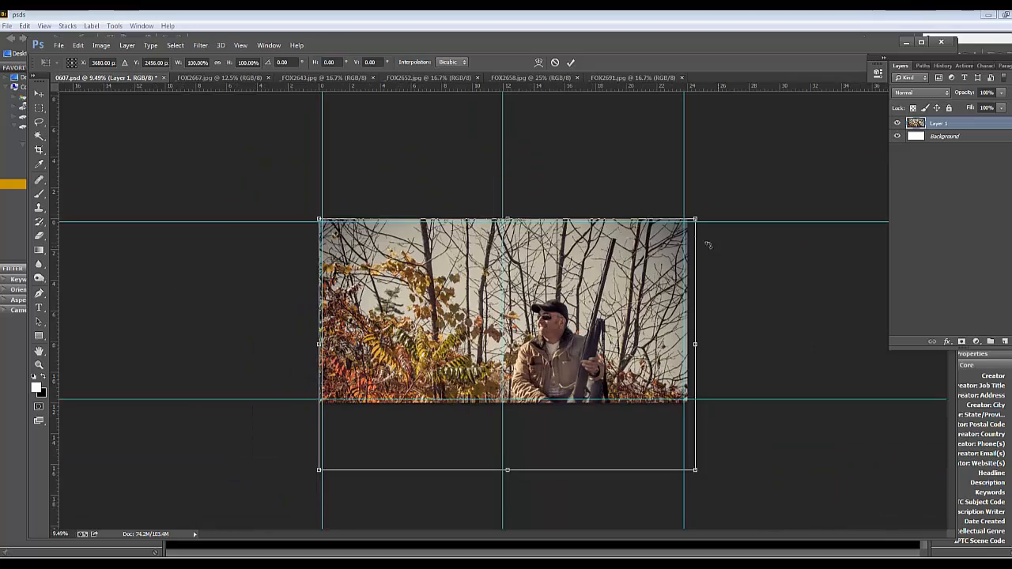
drag(696, 218, 631, 261)
drag(570, 327, 644, 261)
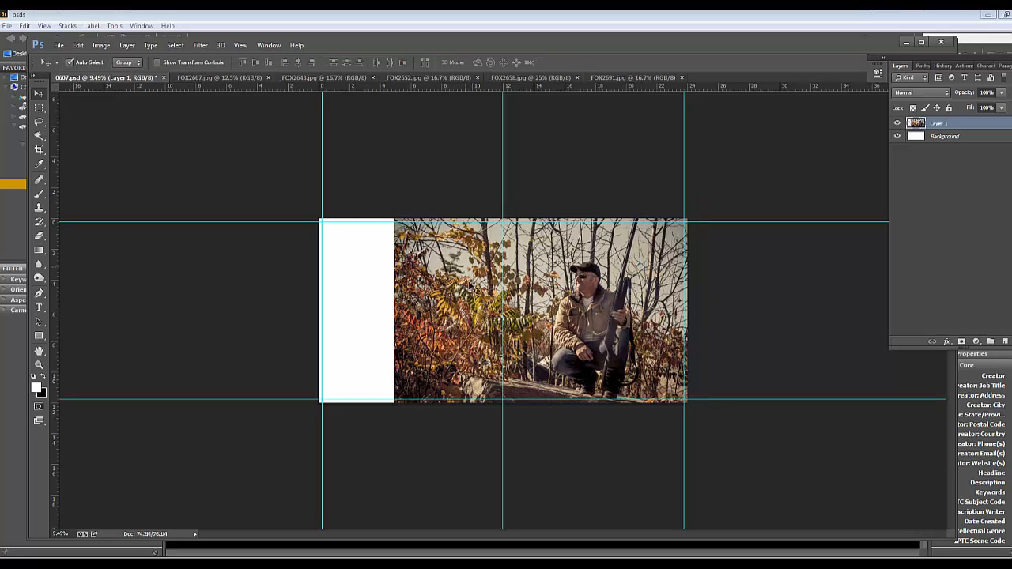
Fade the hunter photo's left edge into the white background using a soft 2632 px Eraser at 100% opacity
click(39, 106)
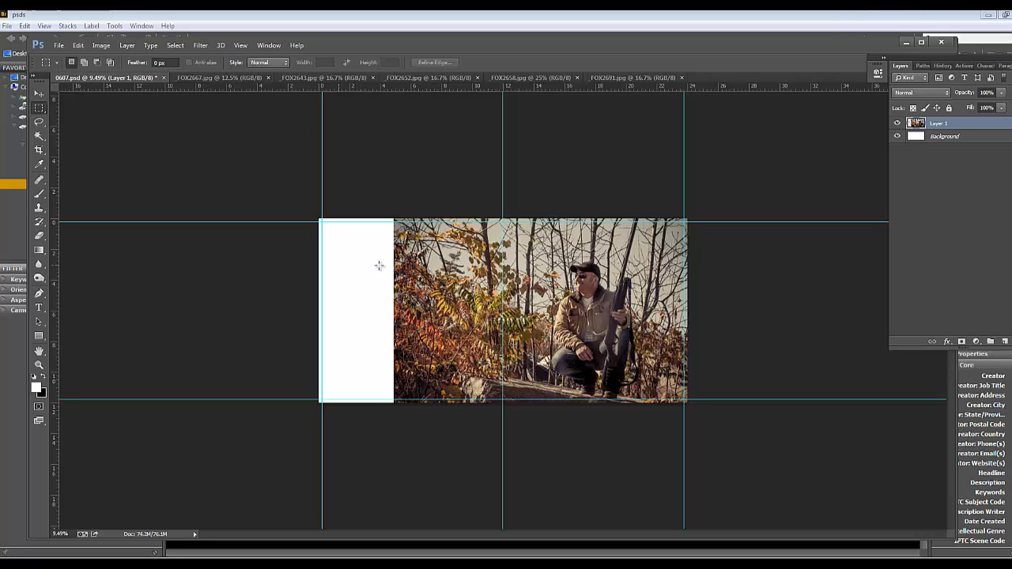
click(39, 235)
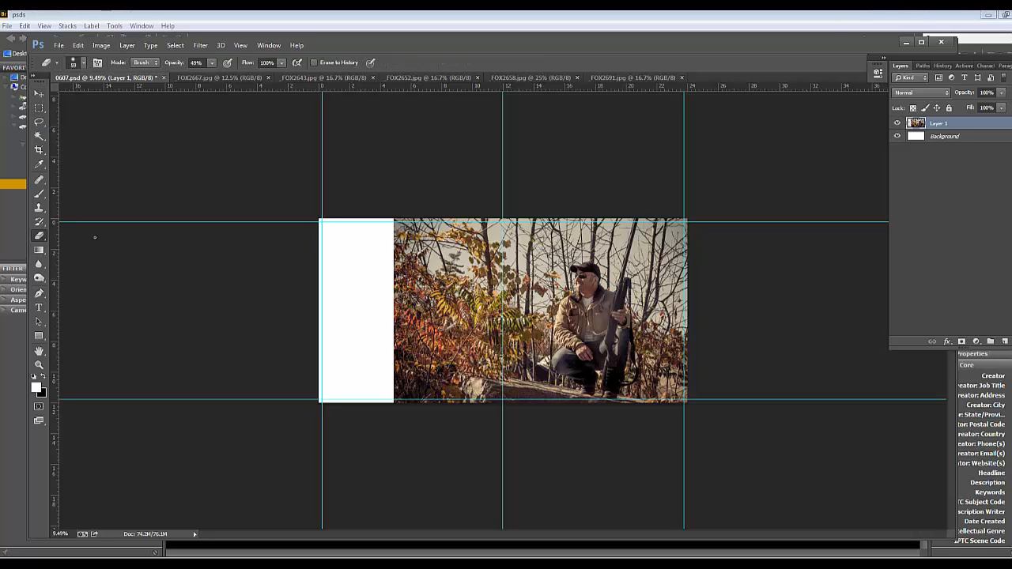
right_click(472, 295)
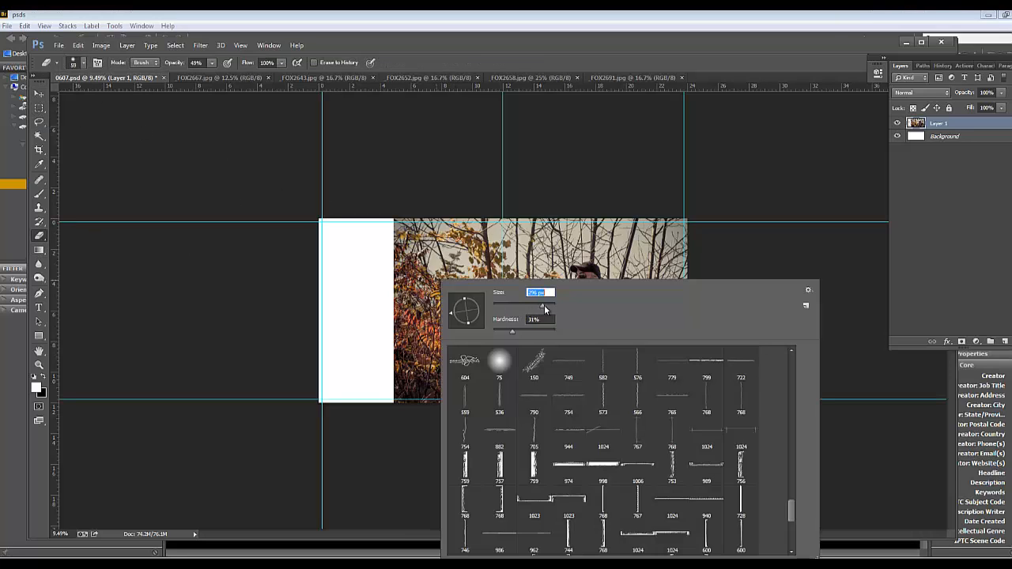
drag(544, 305, 491, 331)
drag(552, 310, 553, 310)
mouse_move(359, 209)
mouse_down()
mouse_move(384, 305)
mouse_move(344, 393)
mouse_move(332, 358)
mouse_up()
key(0)
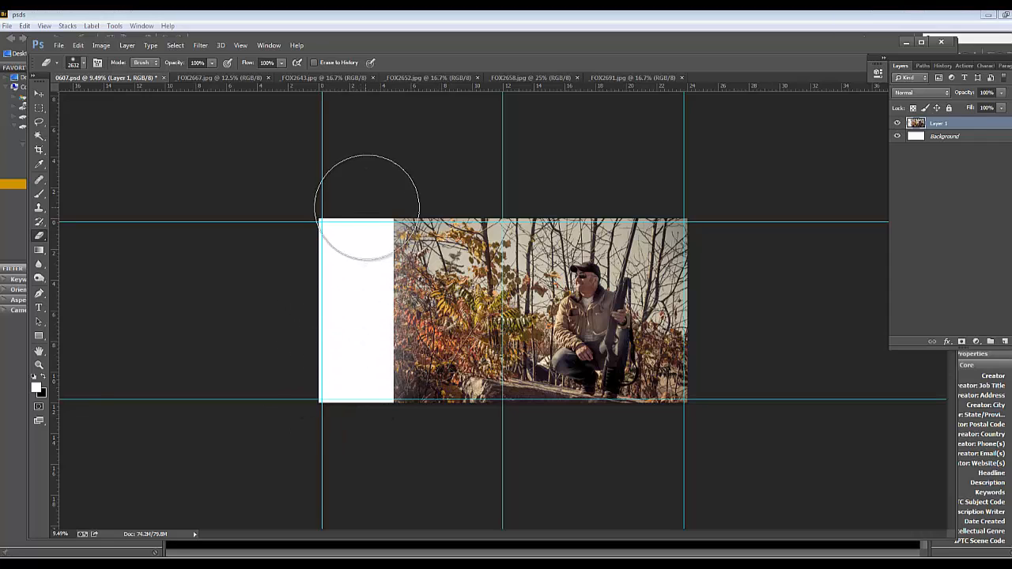
mouse_move(367, 207)
mouse_down()
mouse_move(351, 264)
mouse_move(366, 356)
mouse_move(316, 410)
mouse_move(366, 423)
mouse_move(344, 356)
mouse_move(350, 270)
mouse_up()
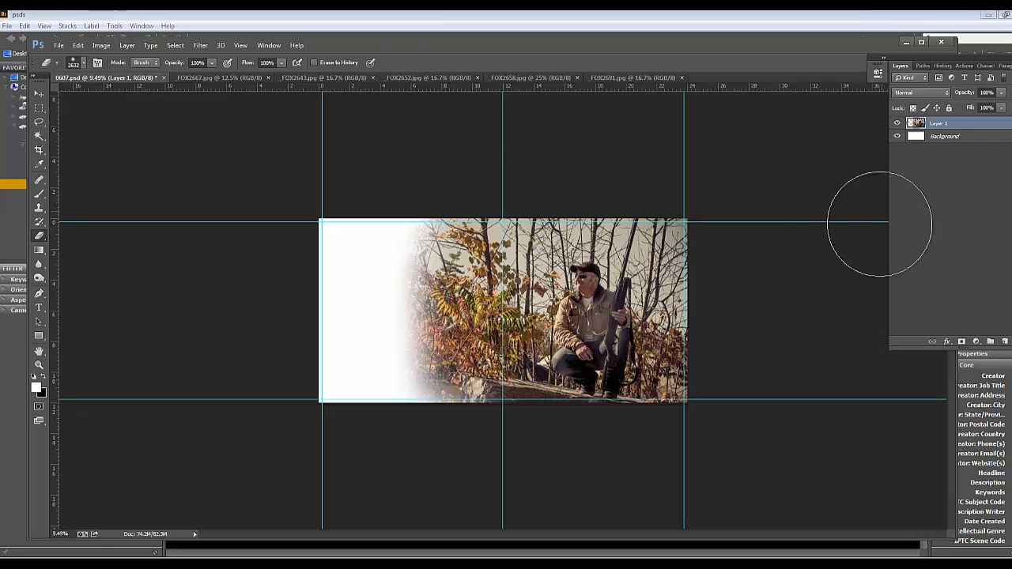
Sample golden orange from the autumn leaves in the hunter photo and fill the spread's Background layer with it
click(943, 138)
click(943, 124)
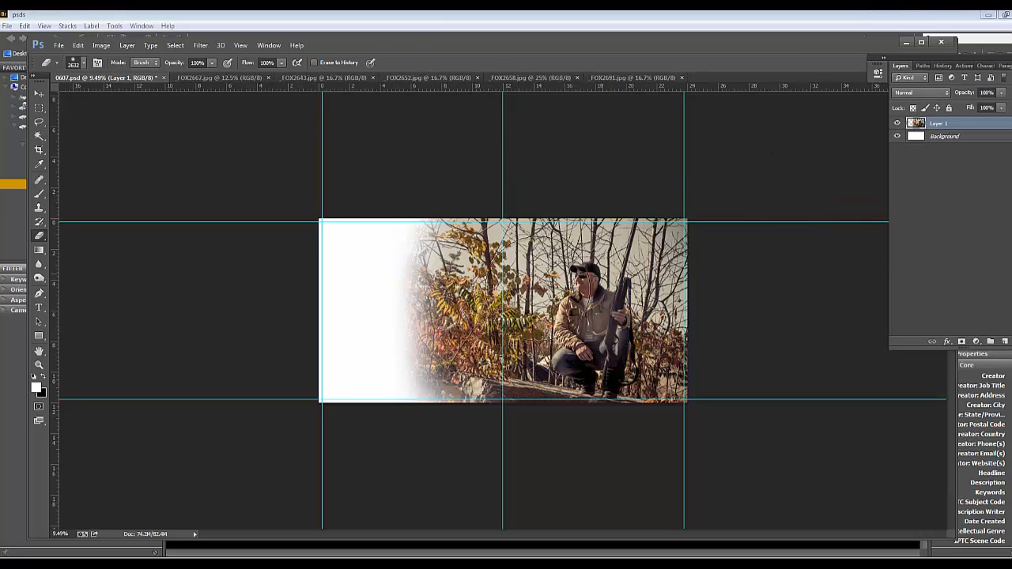
click(972, 139)
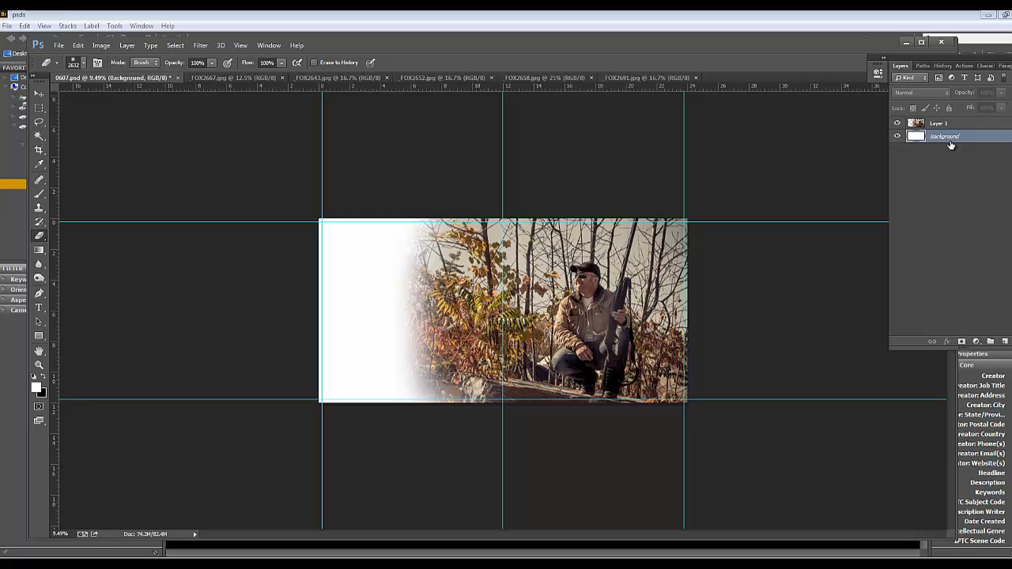
click(39, 164)
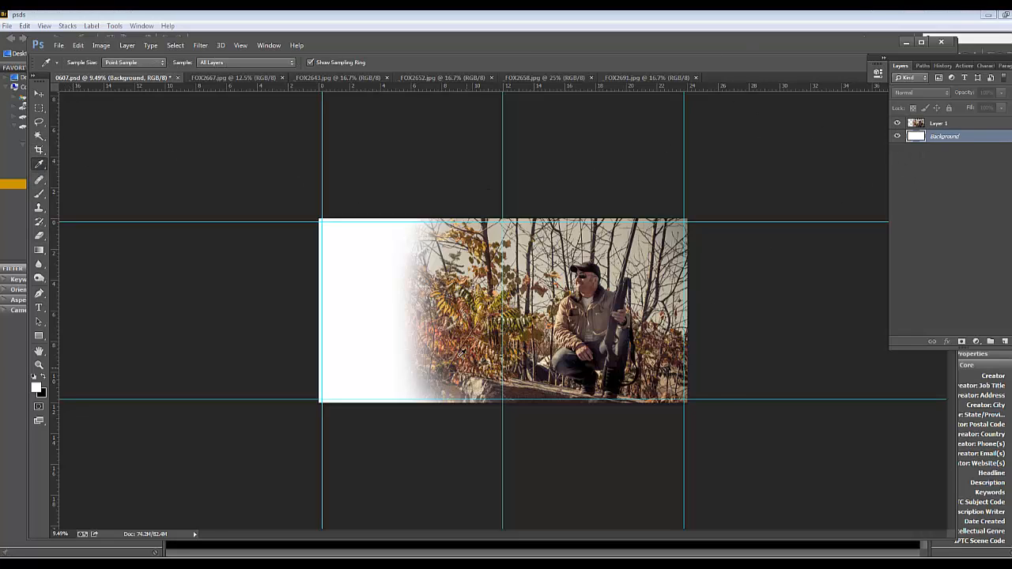
scroll(461, 353, up, 3)
click(509, 286)
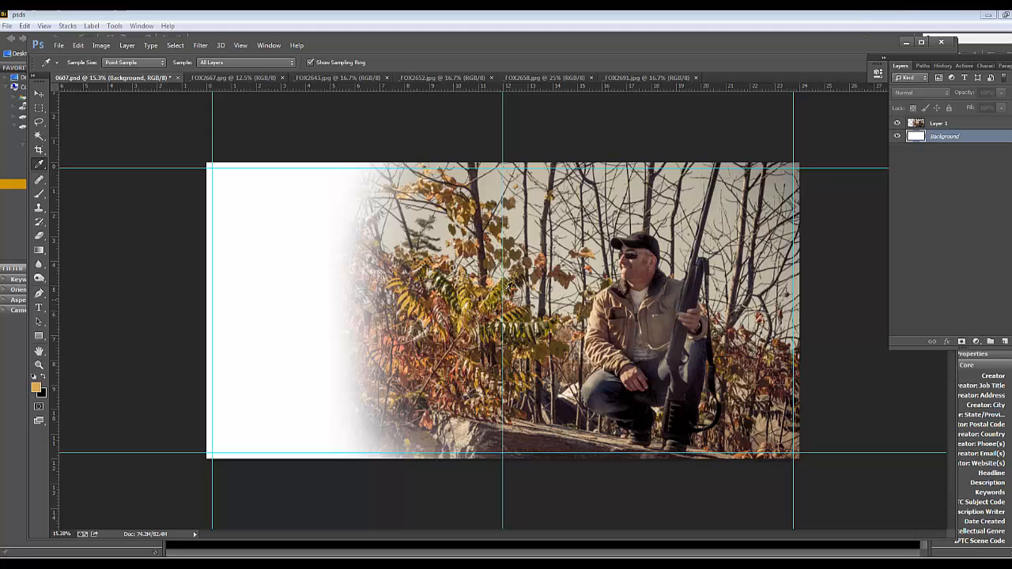
click(44, 378)
key(ctrl+BackSpace)
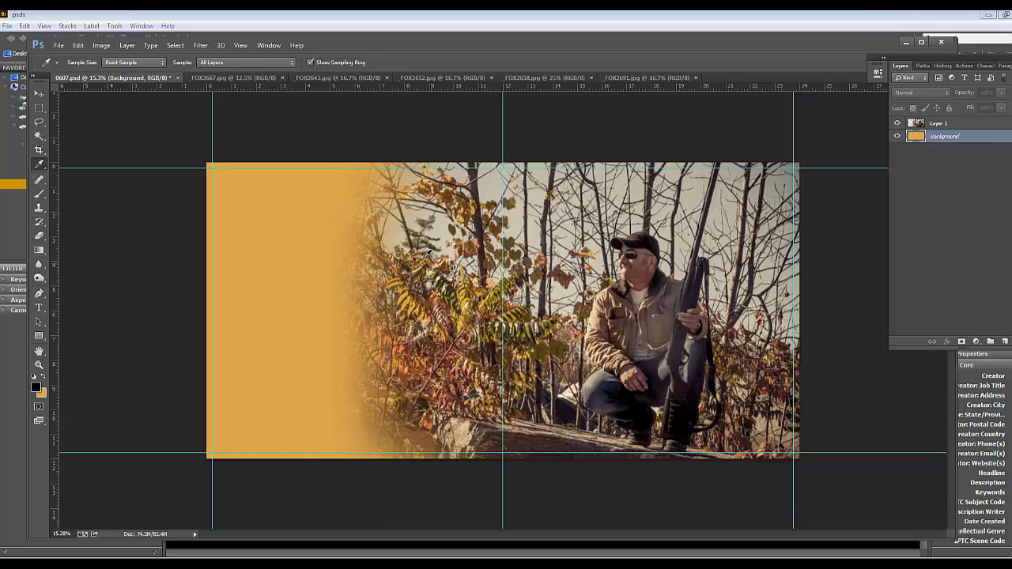
Close _FOX2667.jpg and copy a full-height strip of the autumn trees from _FOX2643.jpg into the 0607.psd spread
click(220, 78)
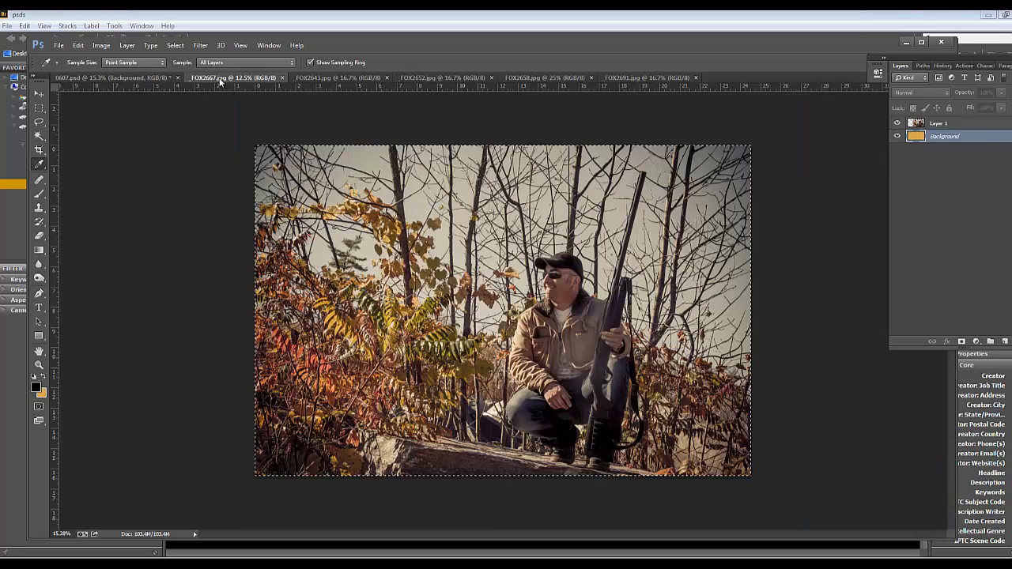
click(283, 78)
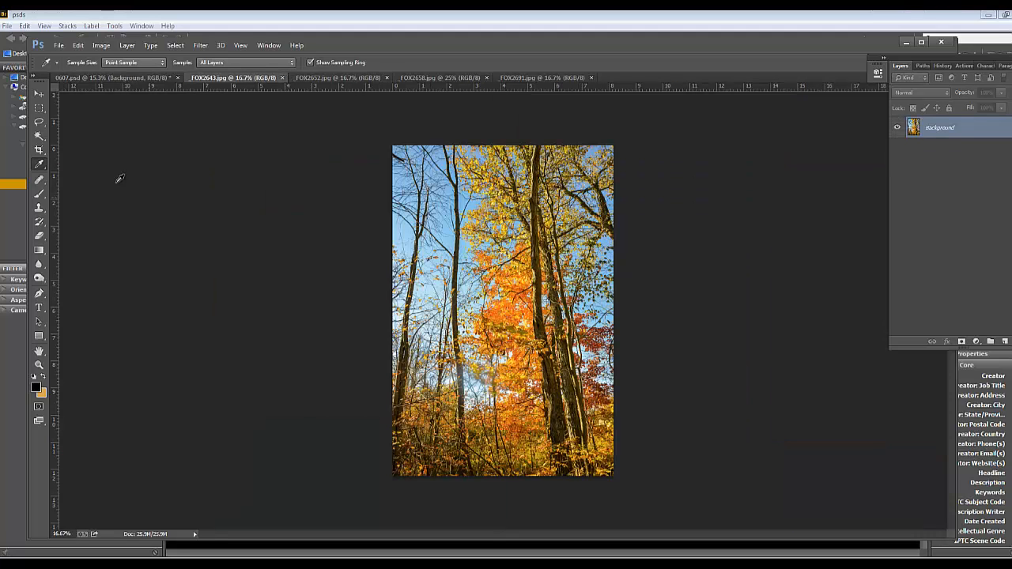
click(39, 107)
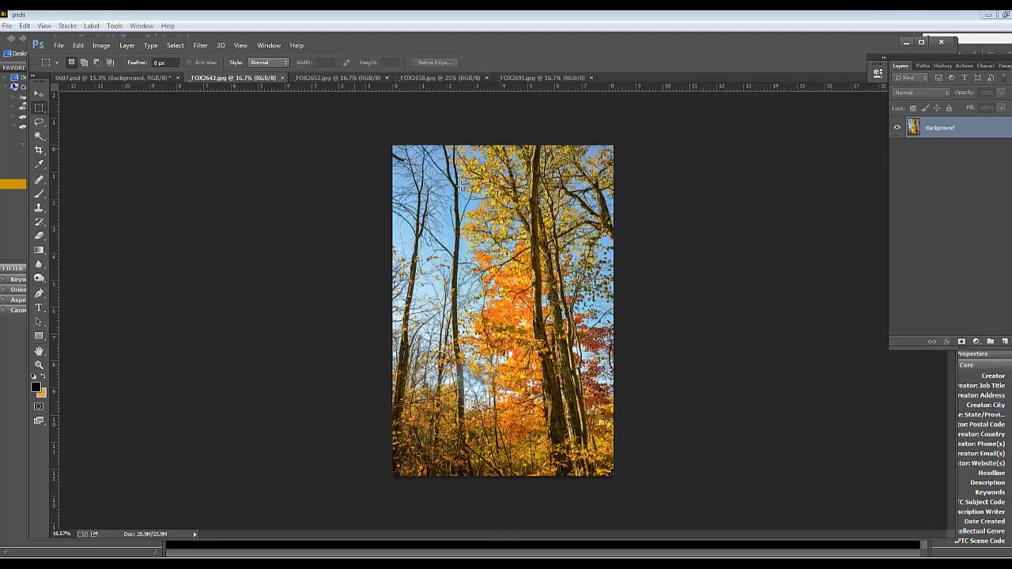
drag(451, 126, 600, 488)
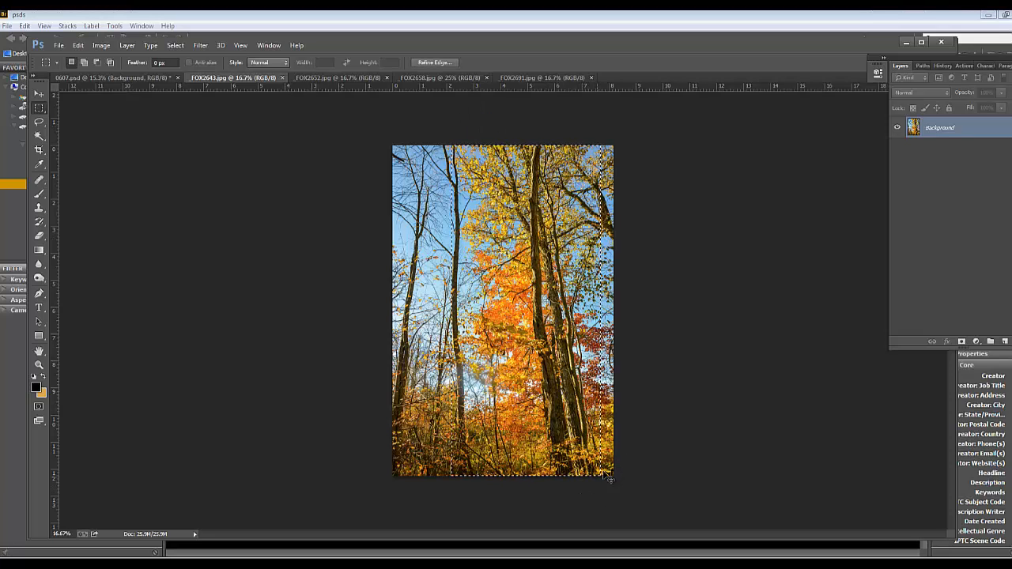
click(119, 78)
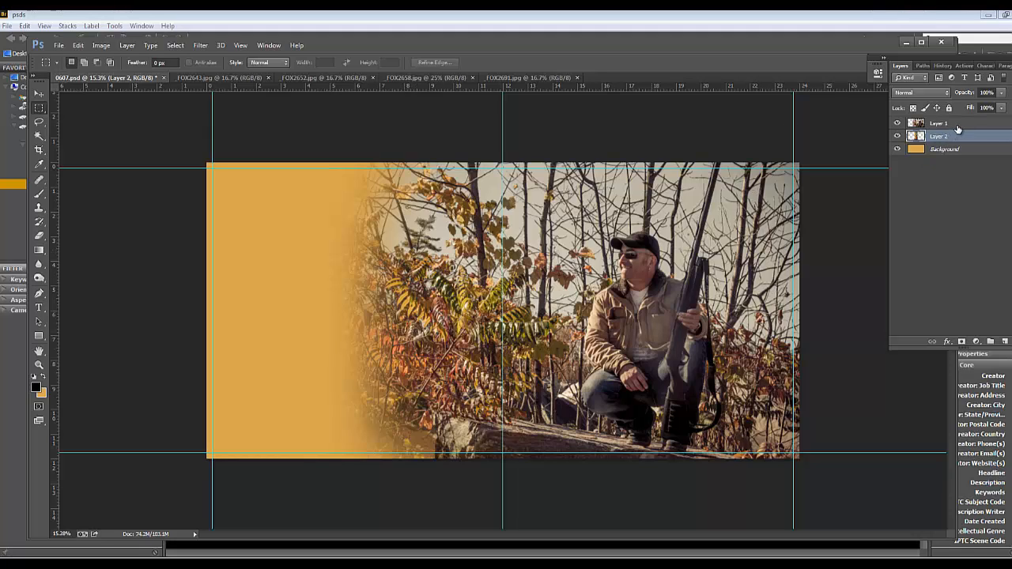
Stack the tree strip above the hunter photo, scaled to about 60% and placed in the upper part of the orange area
drag(953, 124, 955, 141)
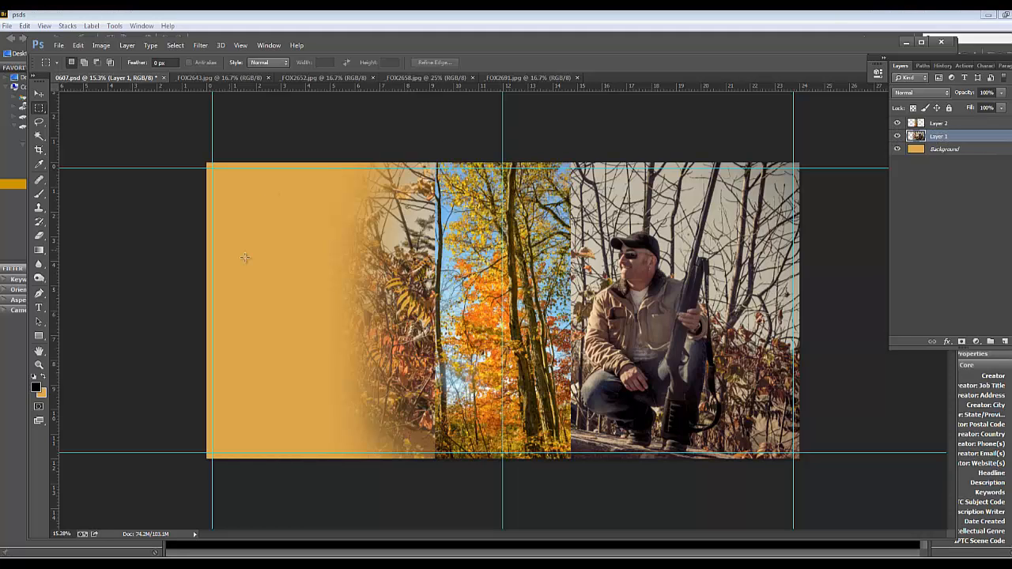
click(39, 93)
click(484, 223)
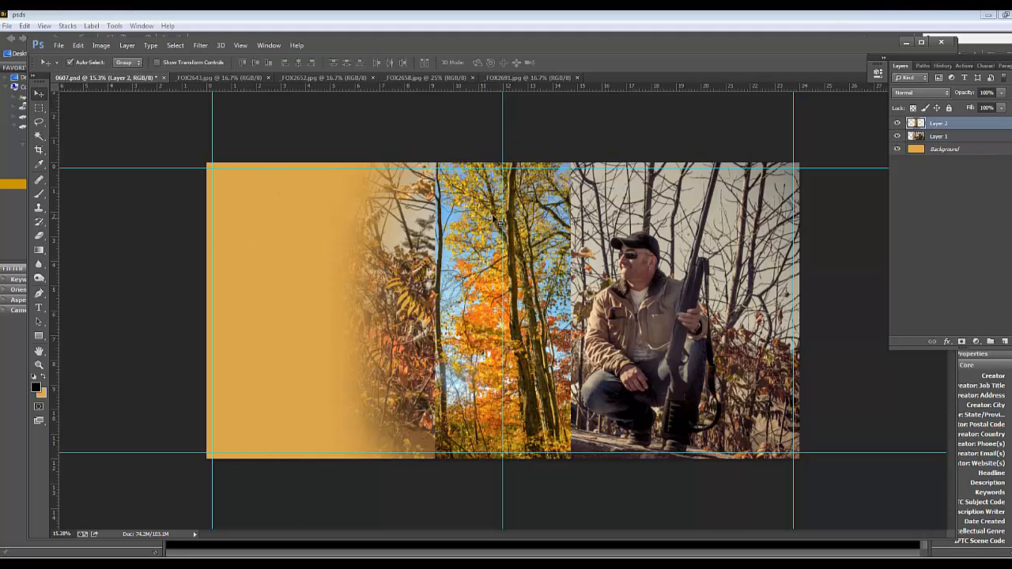
key(ctrl+t)
drag(573, 163, 436, 263)
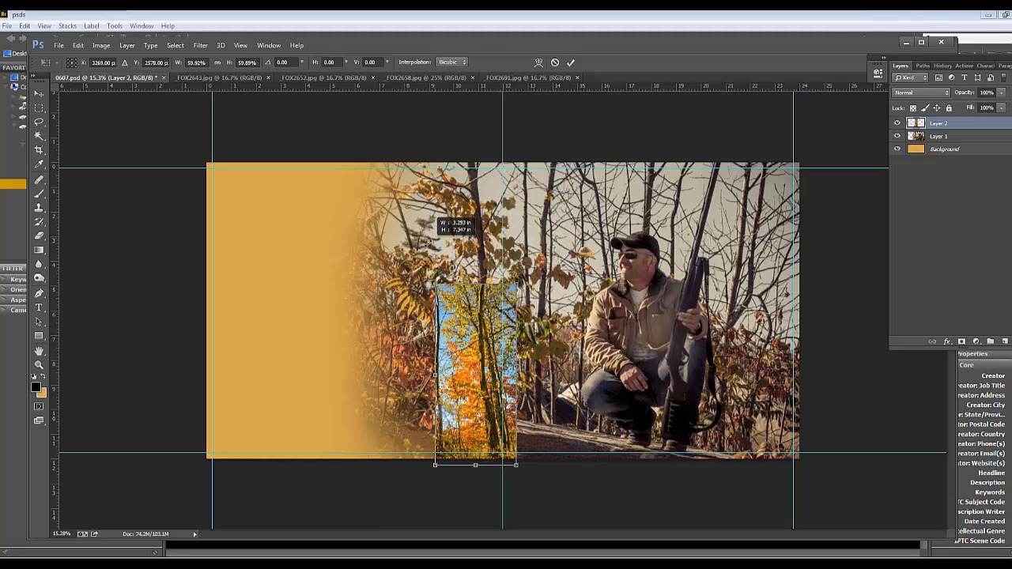
drag(464, 338, 257, 237)
key(Return)
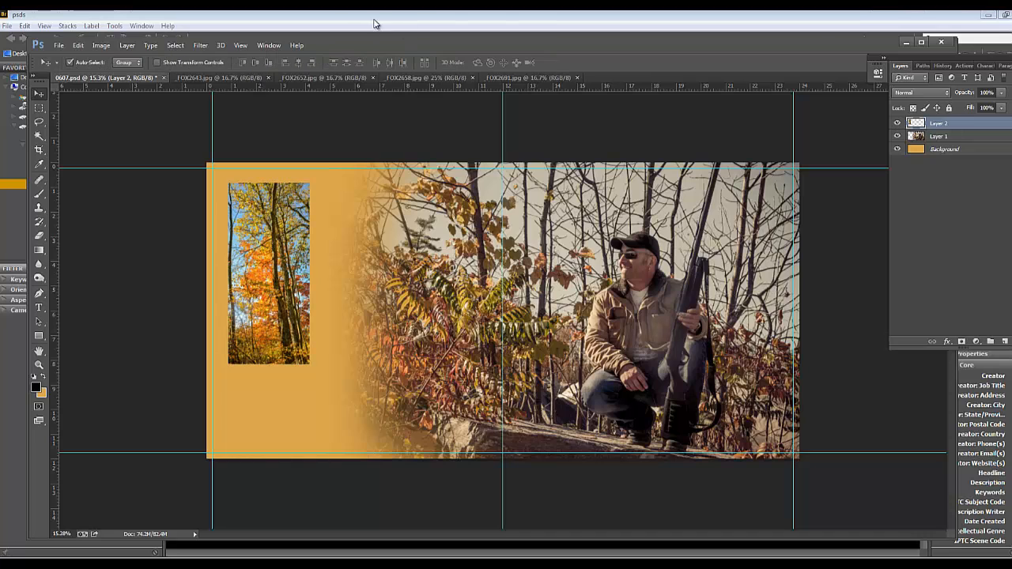
Close _FOX2643.jpg and copy a full-height strip framing the log structure from _FOX2652.jpg into the 0607.psd spread
click(244, 77)
click(267, 78)
click(229, 77)
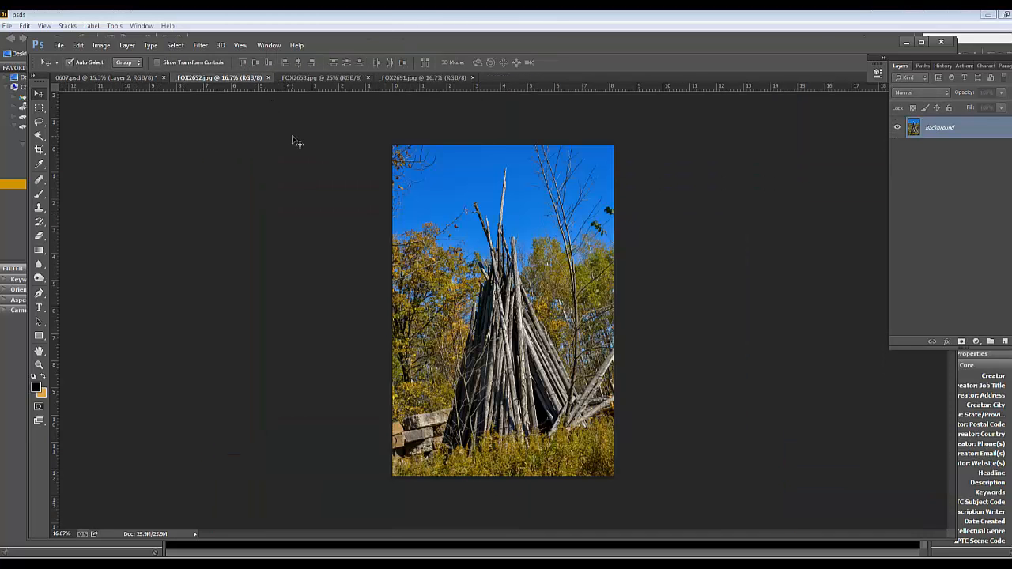
click(39, 107)
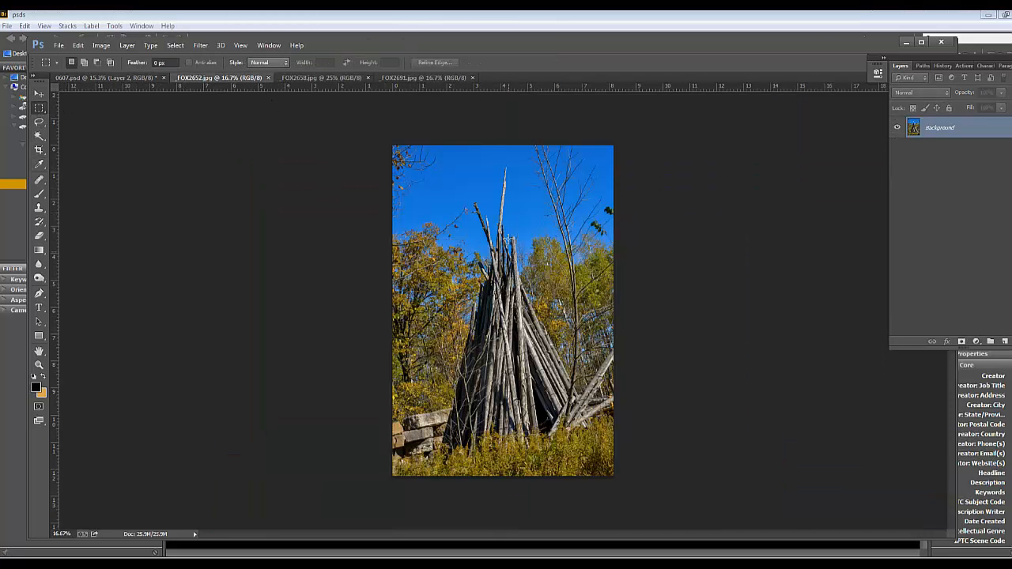
drag(418, 135, 567, 491)
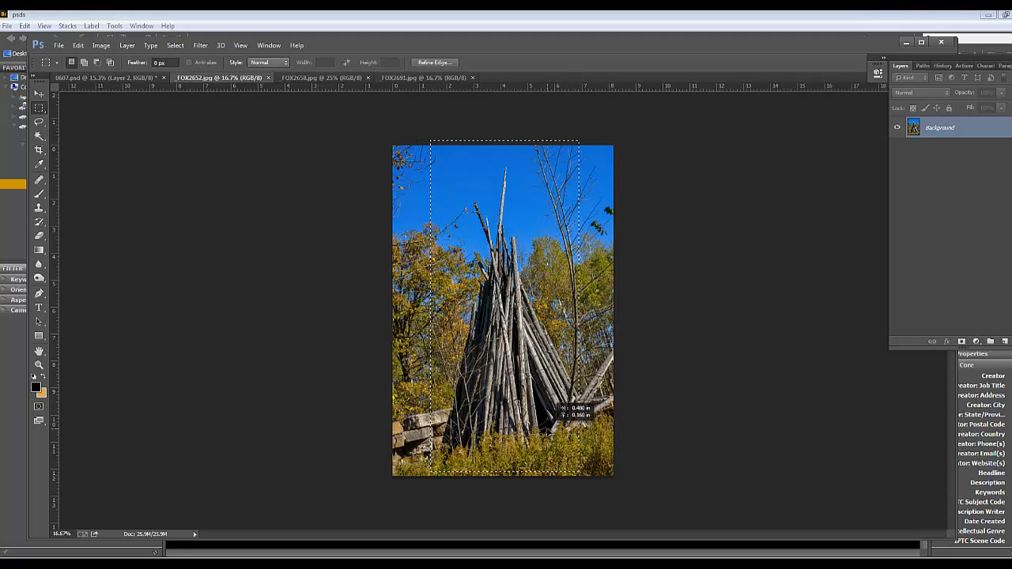
click(540, 433)
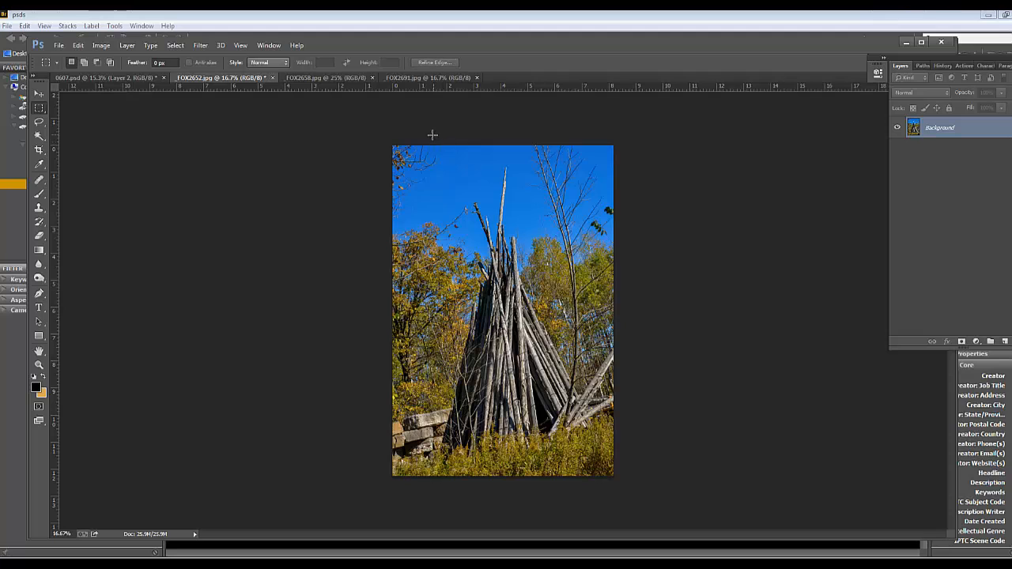
drag(431, 135, 585, 493)
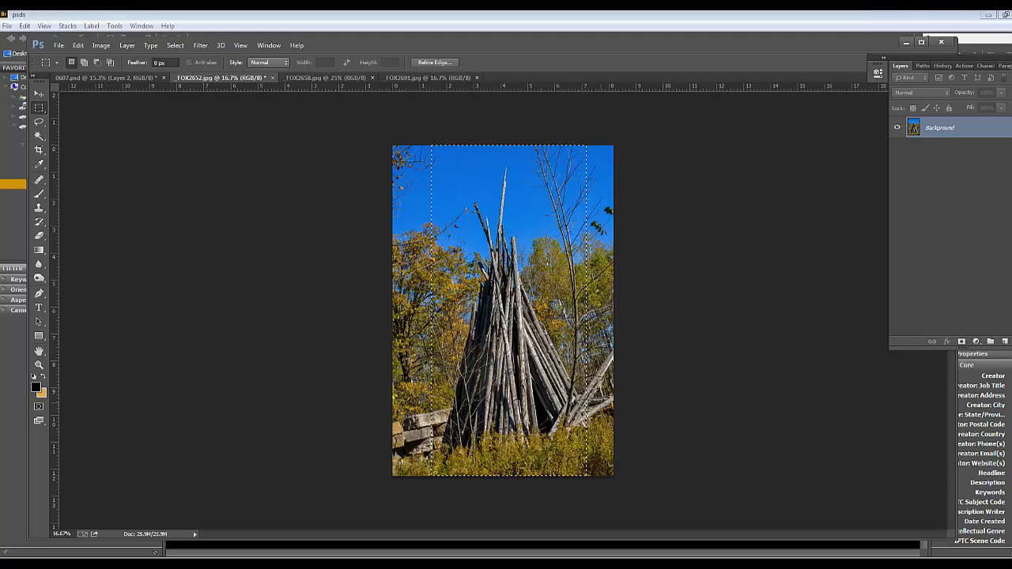
click(140, 77)
key(ctrl+v)
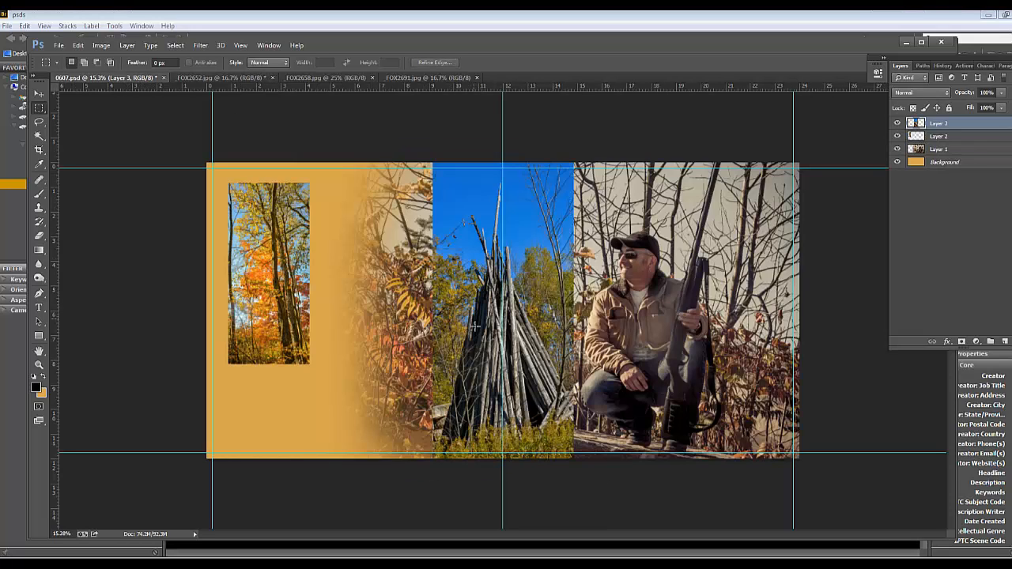
Scale the pasted log photo to about 61% and place it just right of the tree strip
key(ctrl+t)
drag(575, 162, 482, 261)
drag(472, 350, 350, 257)
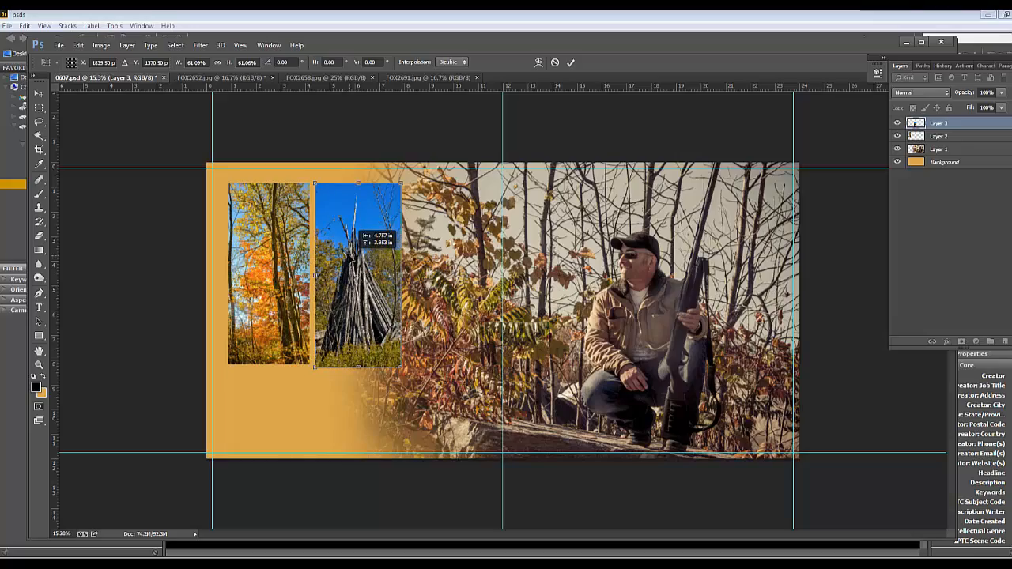
Resize the log photo to match the tree strip's height and set it flush beside the strip with their tops aligned
scroll(314, 345, up, 12)
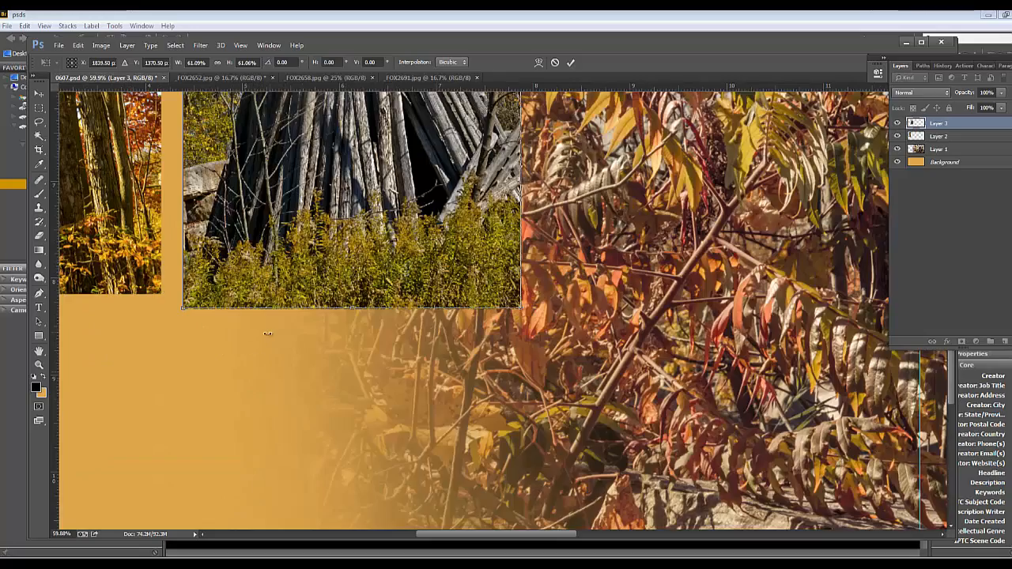
drag(211, 314, 436, 309)
scroll(436, 310, up, 6)
drag(552, 197, 515, 197)
scroll(786, 284, down, 3)
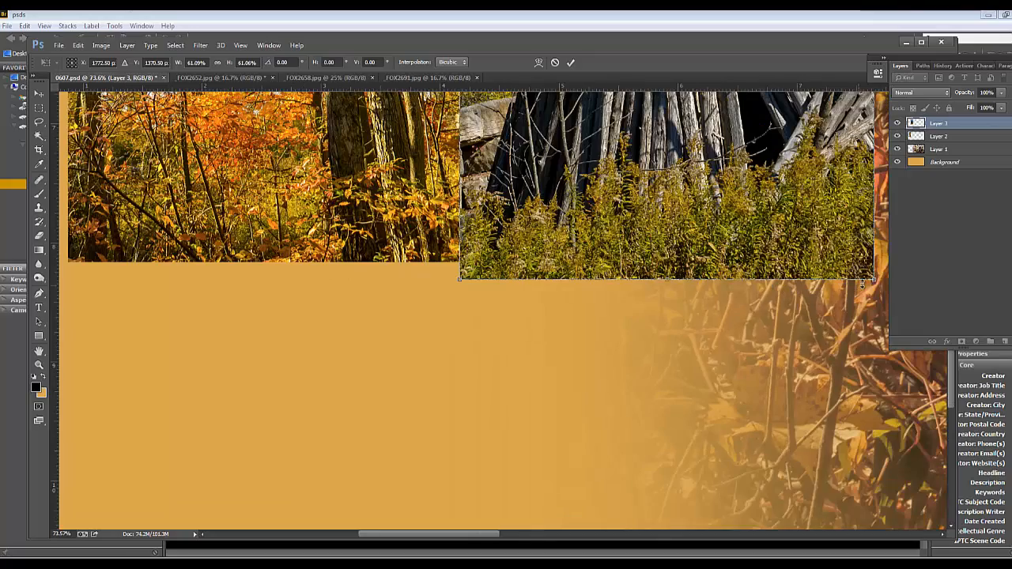
drag(873, 278, 865, 261)
drag(577, 221, 554, 429)
drag(578, 131, 535, 281)
key(Return)
Stagger the two photos, with the tree strip low on the orange area and the log photo higher, leaving a narrow gap between them
scroll(553, 284, down, 2)
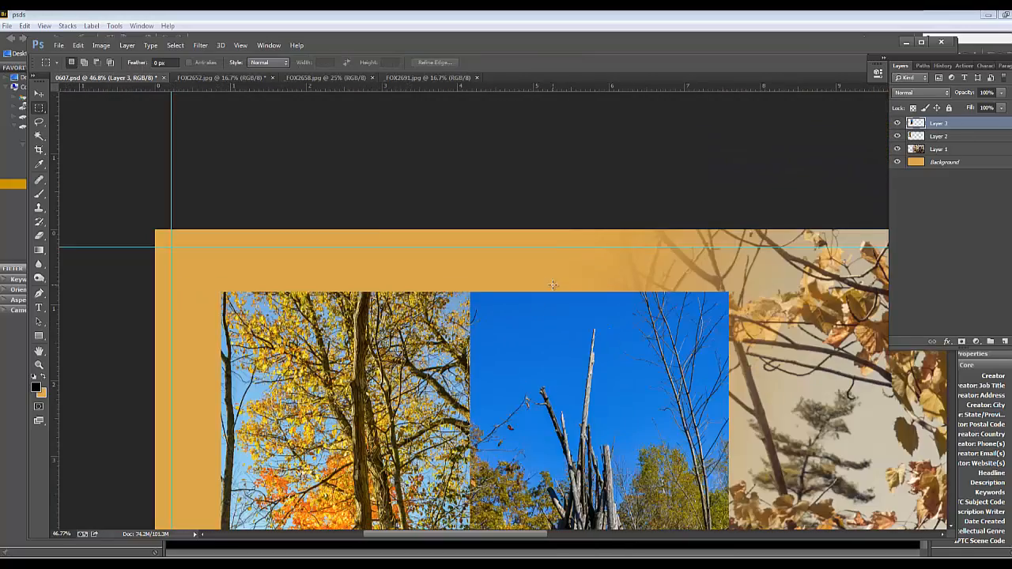
scroll(553, 285, down, 4)
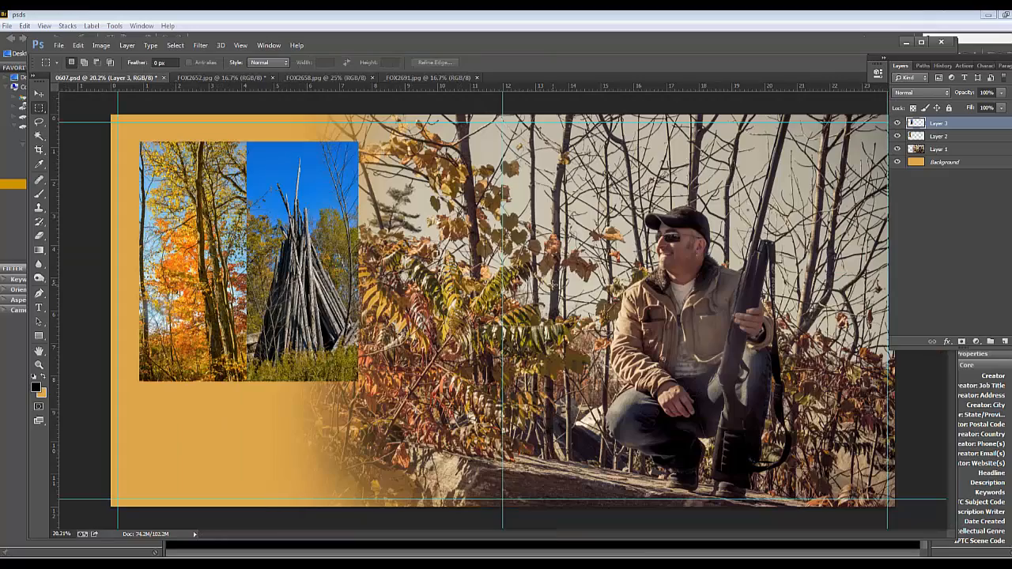
click(38, 94)
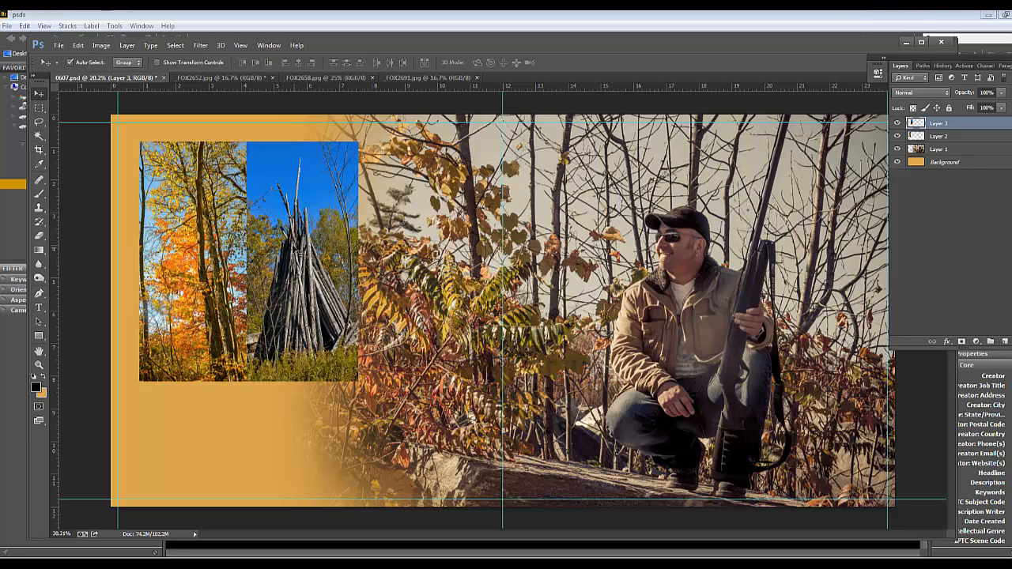
drag(299, 249, 306, 358)
shift+click(219, 248)
click(292, 185)
drag(296, 311, 292, 203)
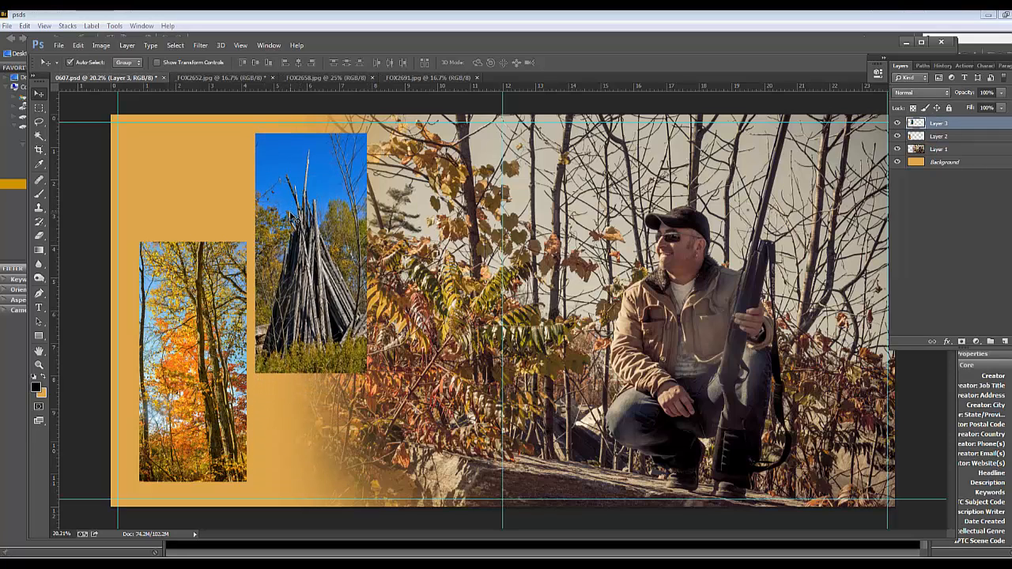
Paste the copied layer style onto both the tree and log photo layers
shift+click(955, 137)
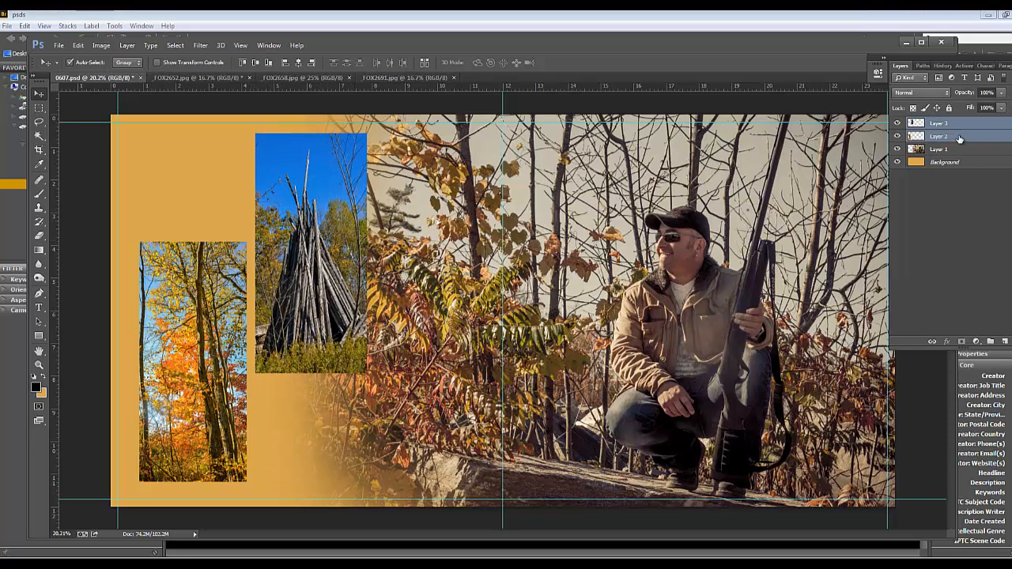
right_click(974, 131)
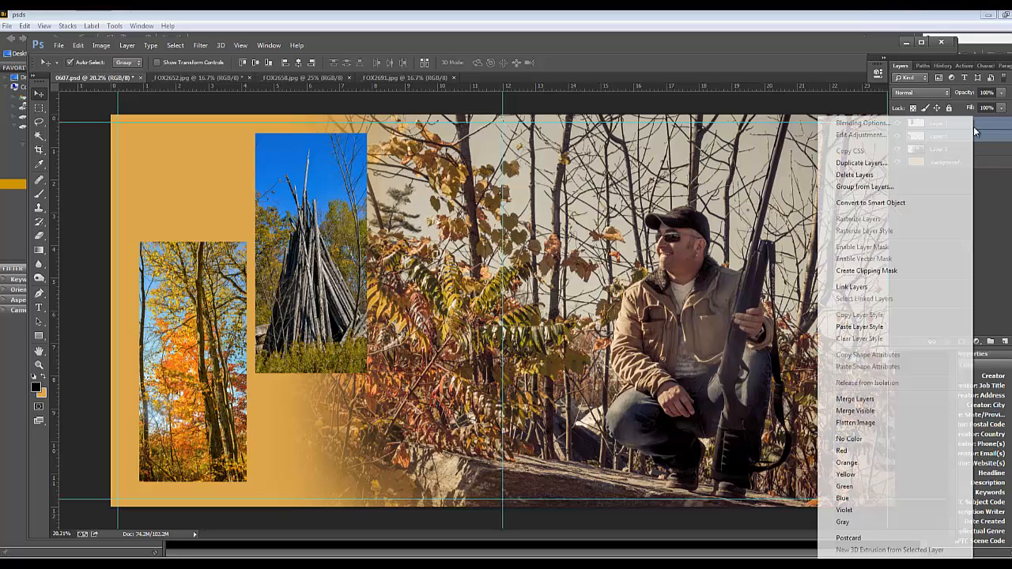
click(885, 326)
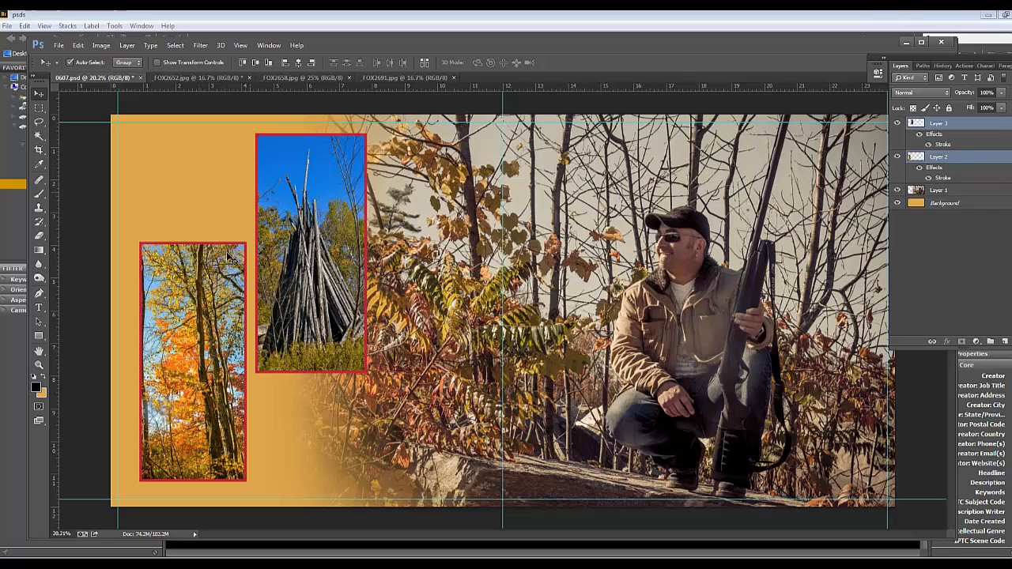
Change the log photo's stroke color to dark red 65181d, sampled from the foliage in the hunter photo
click(981, 127)
double_click(980, 127)
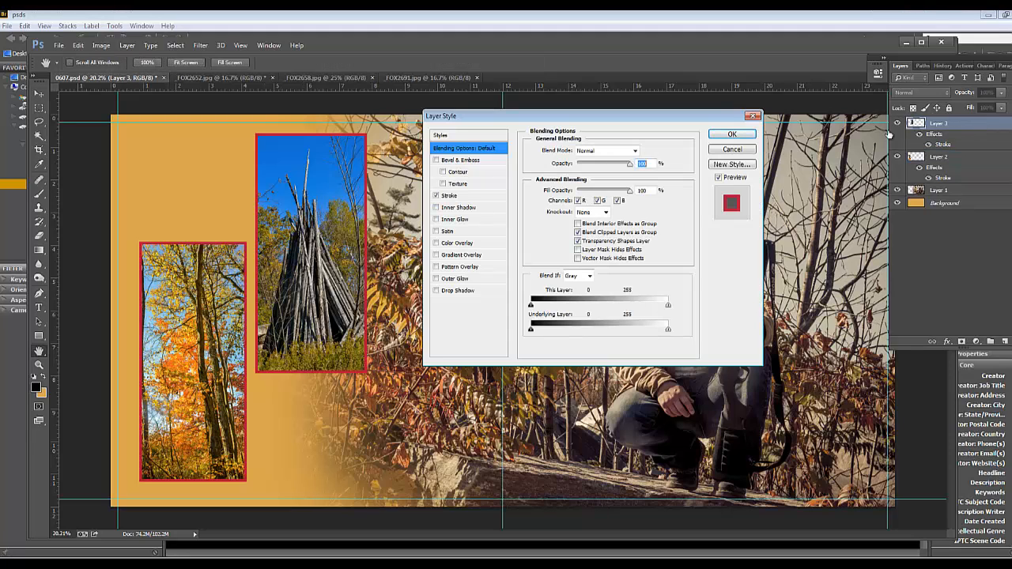
click(448, 196)
click(555, 225)
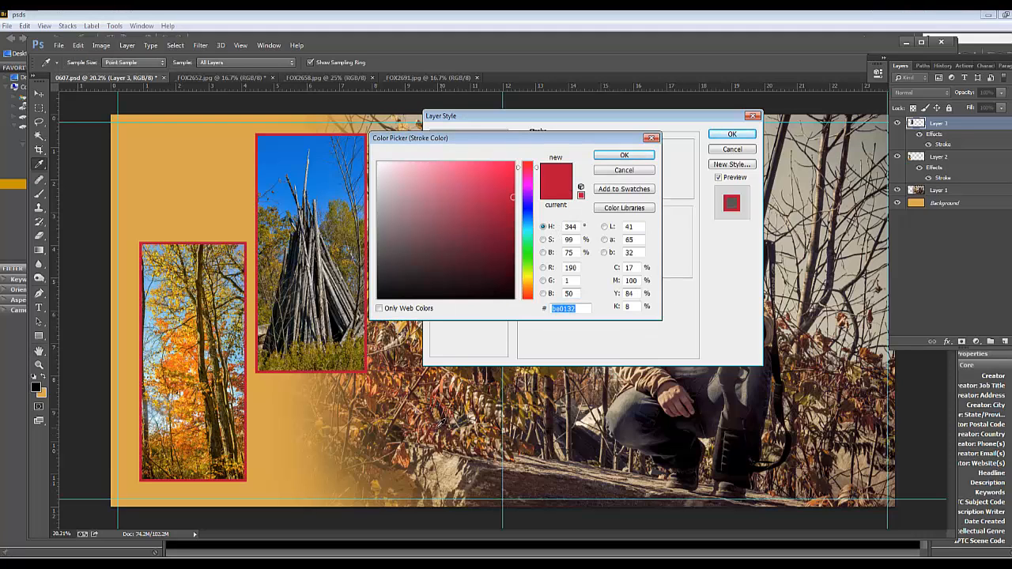
click(433, 430)
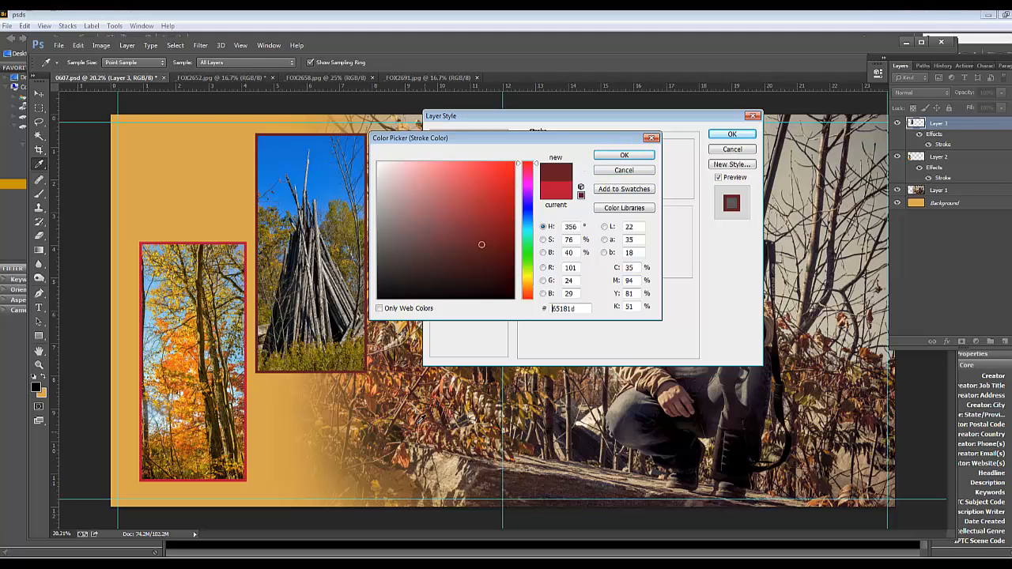
click(622, 155)
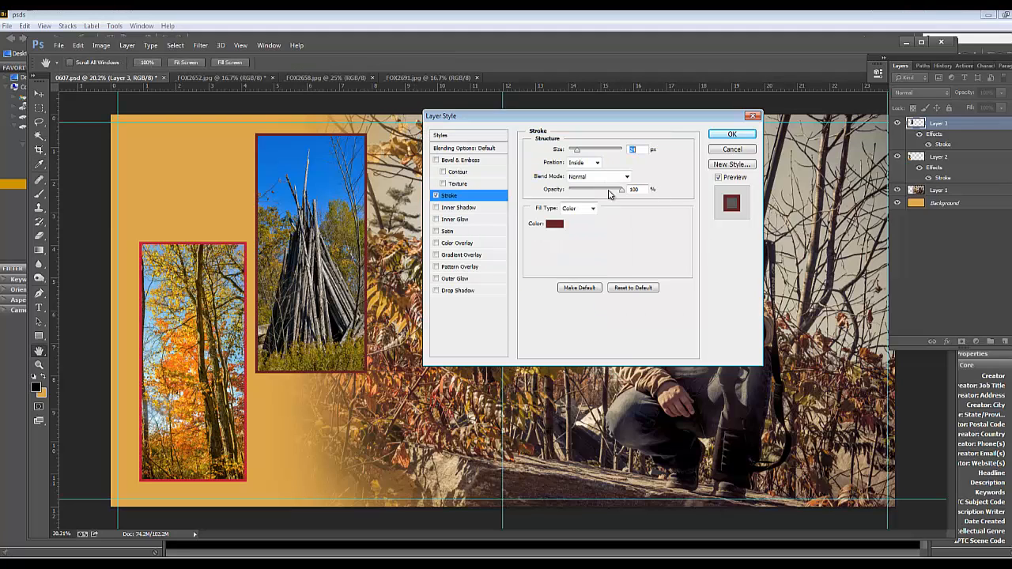
click(736, 133)
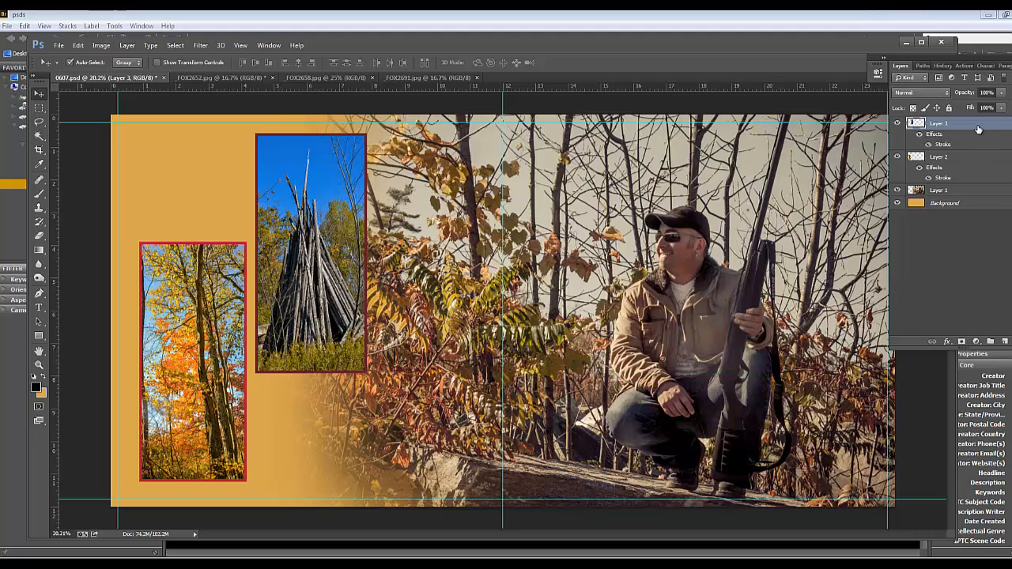
Copy the log photo's layer style and paste it onto the tree strip's layer
right_click(977, 124)
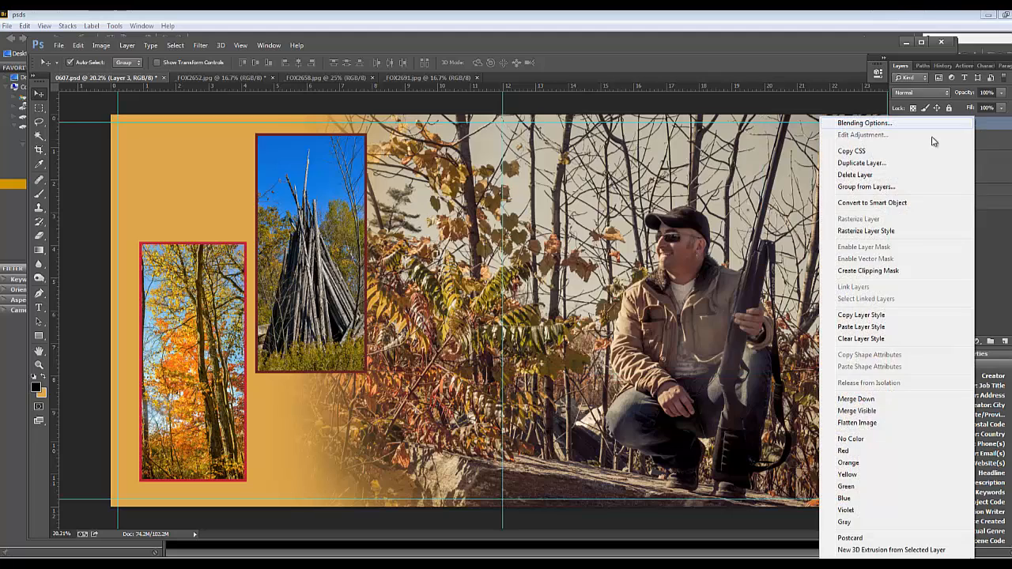
click(844, 315)
click(951, 160)
right_click(951, 159)
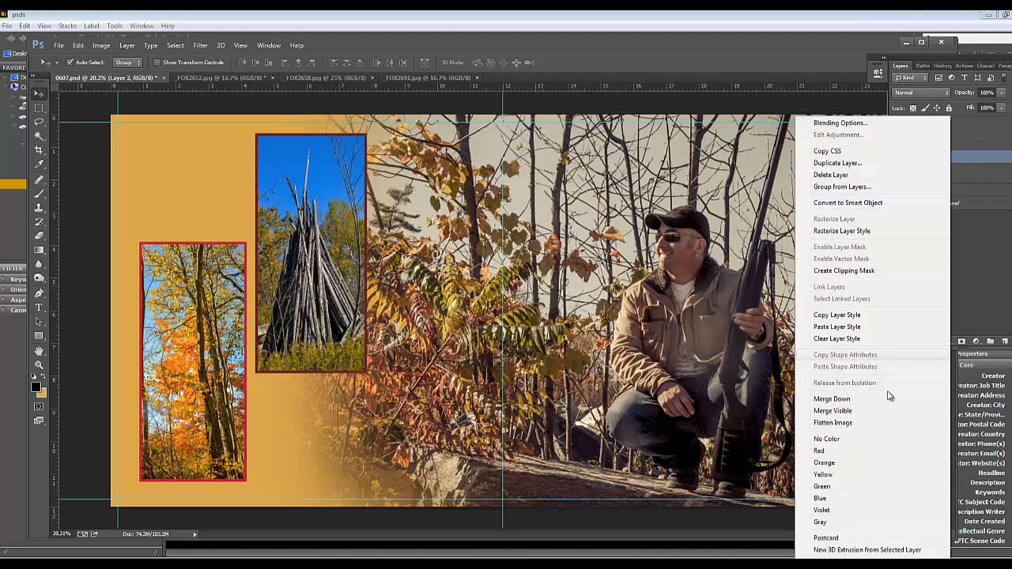
click(822, 326)
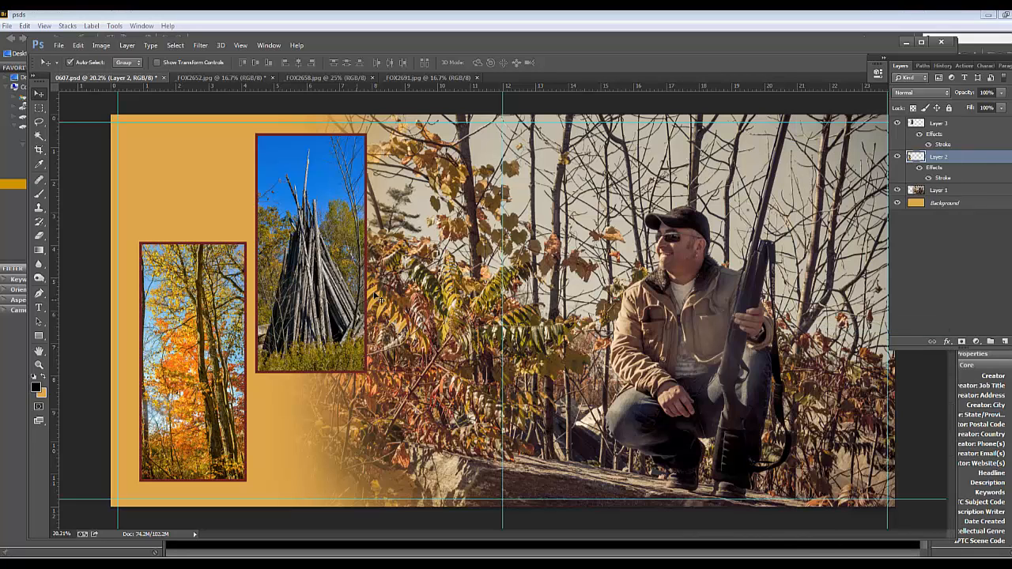
Reverse the stagger of the two photos, placing the tree strip high on the orange area and the log photo lower beside it
click(292, 299)
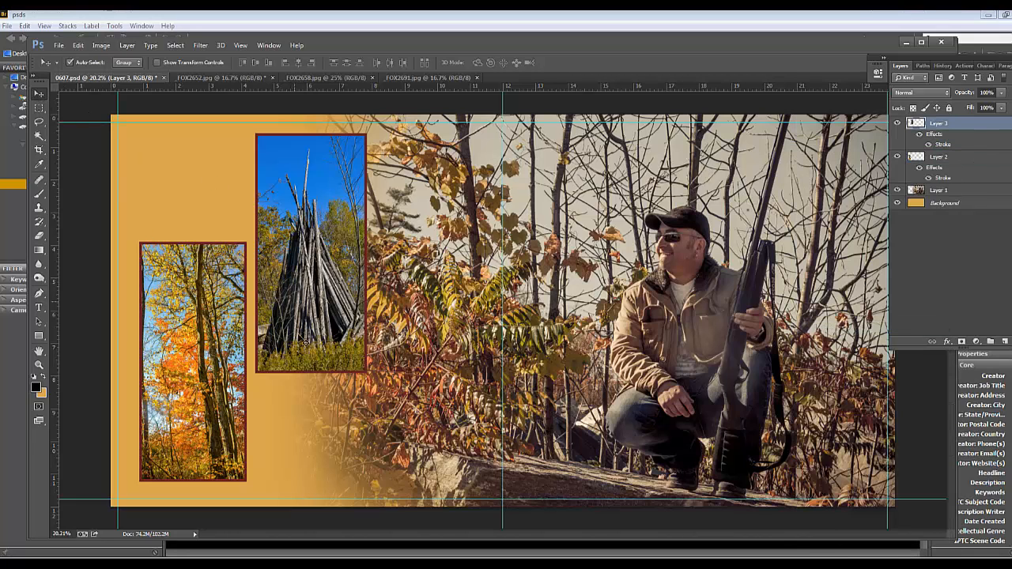
drag(307, 333, 314, 331)
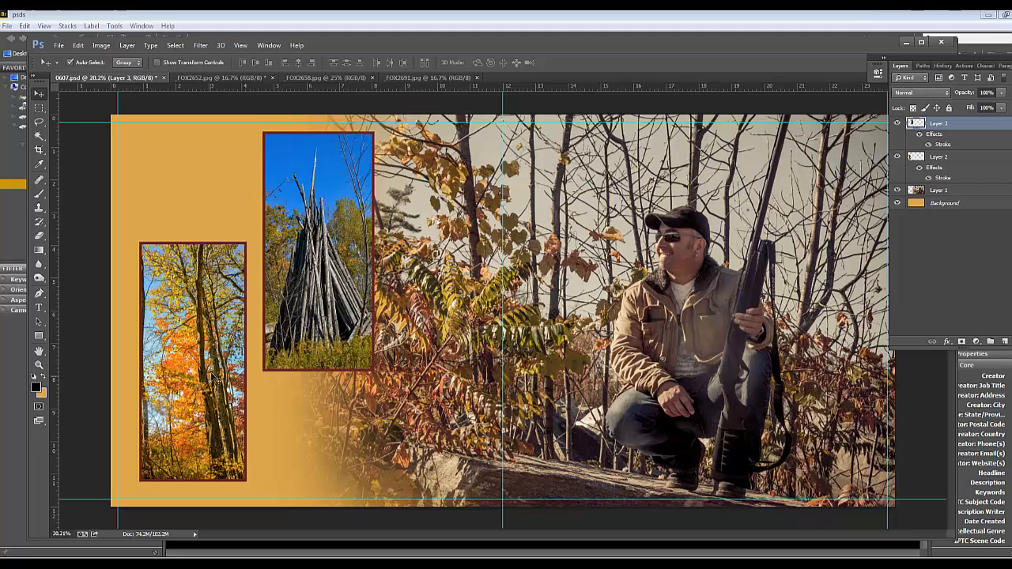
drag(213, 381, 216, 377)
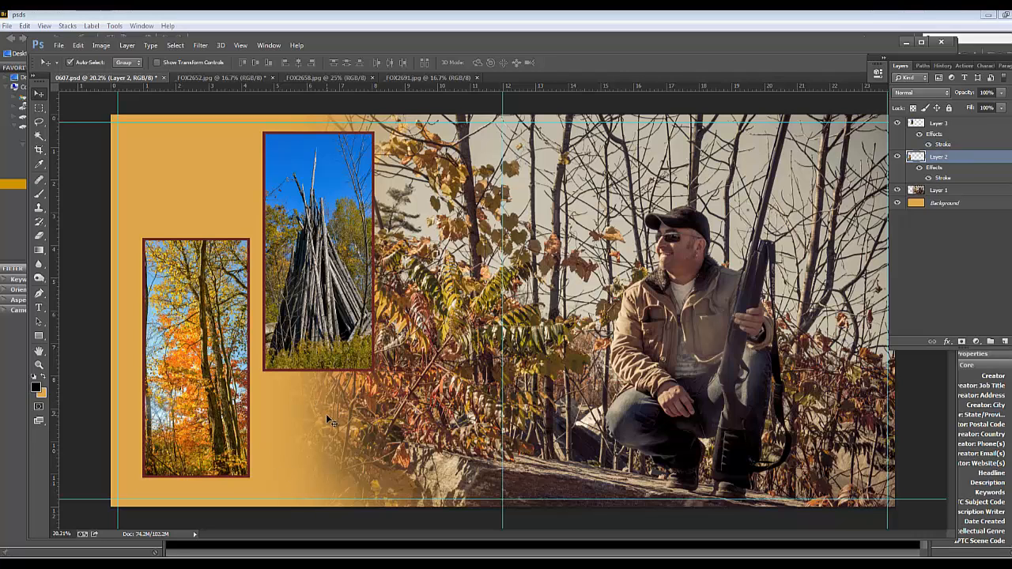
drag(327, 272, 383, 323)
drag(219, 326, 230, 271)
drag(348, 284, 309, 334)
drag(224, 239, 204, 192)
drag(324, 302, 281, 305)
shift+click(216, 277)
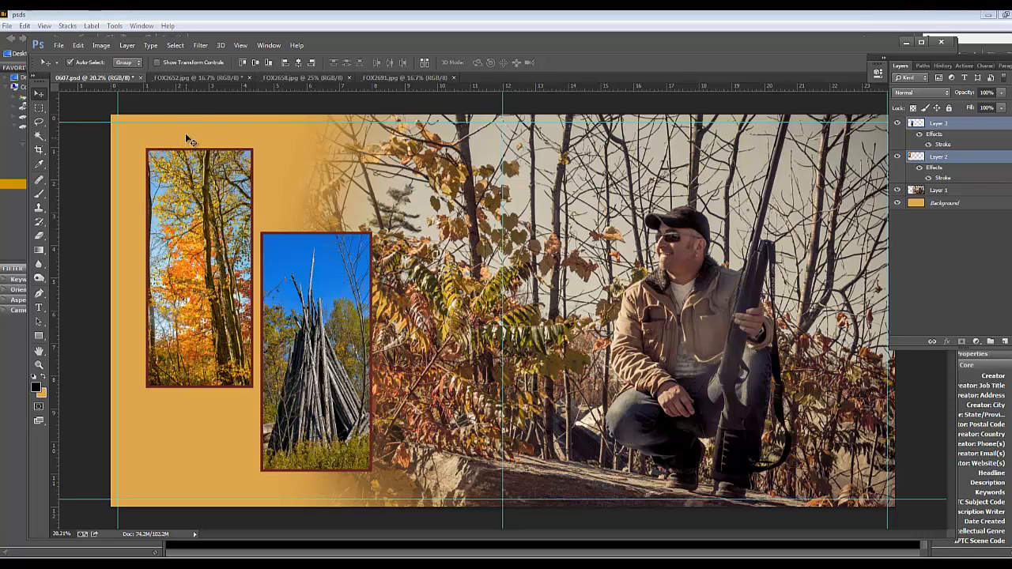
Nudge the log photo and the tree strip slightly, keeping a narrow gap between their frames
click(293, 222)
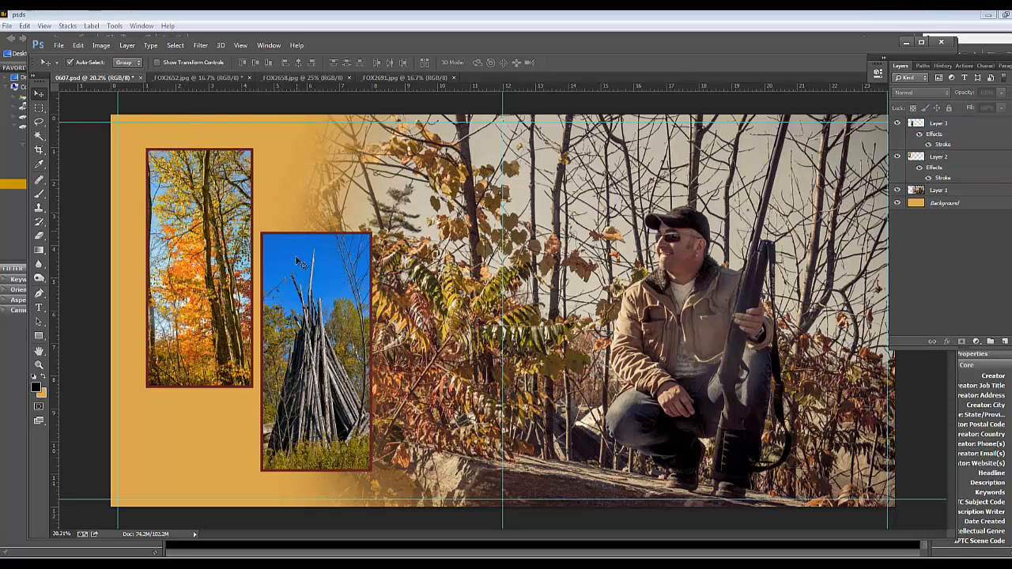
mouse_move(301, 326)
mouse_down()
mouse_move(292, 322)
mouse_move(302, 328)
mouse_up()
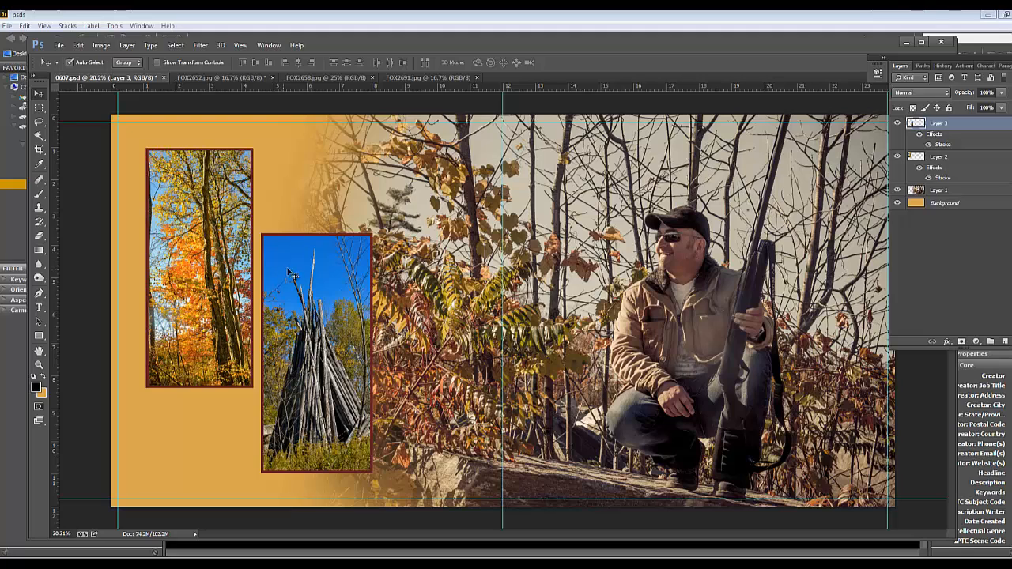
drag(306, 295, 304, 296)
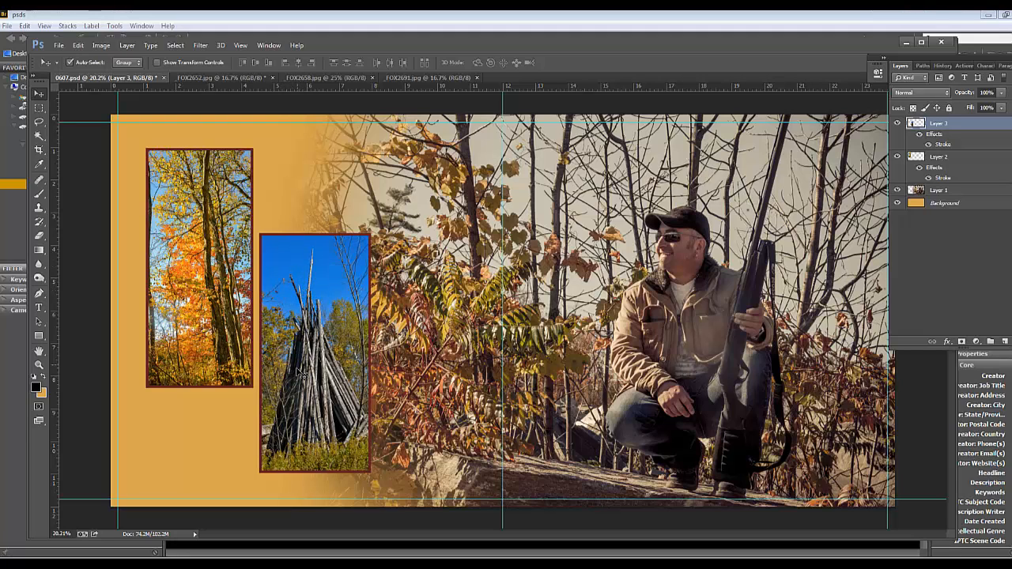
drag(182, 230, 179, 227)
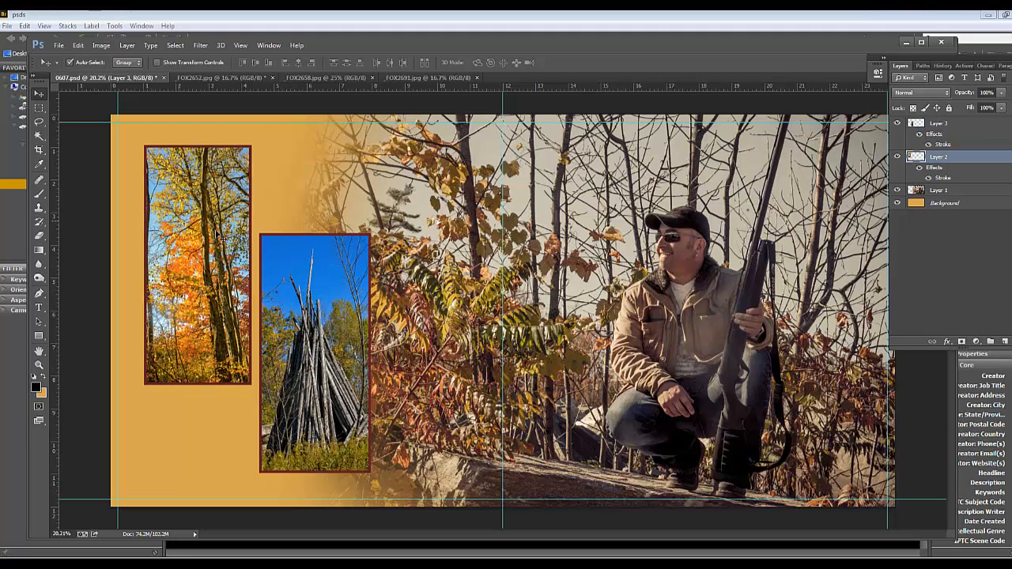
drag(303, 282, 302, 280)
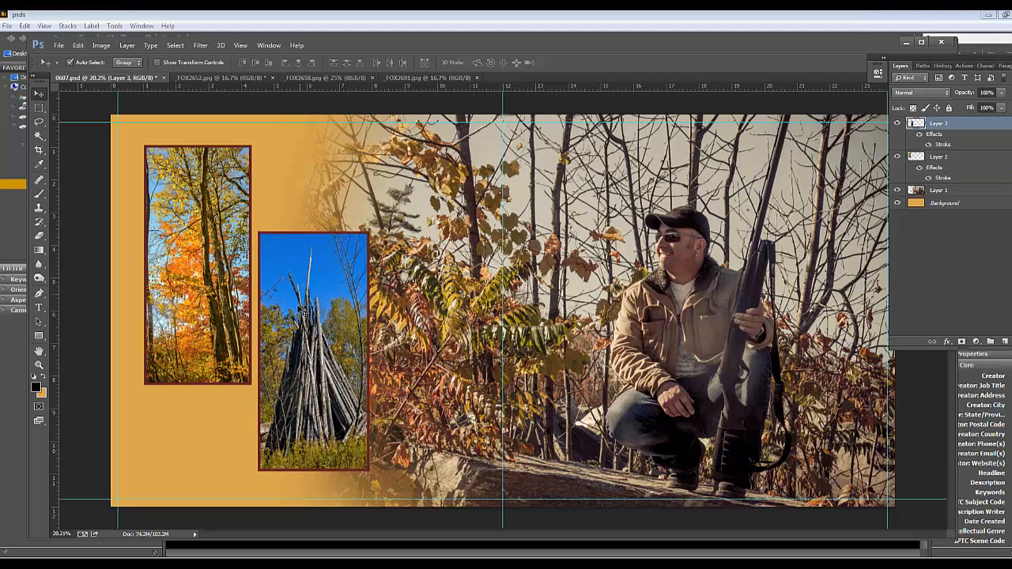
click(207, 221)
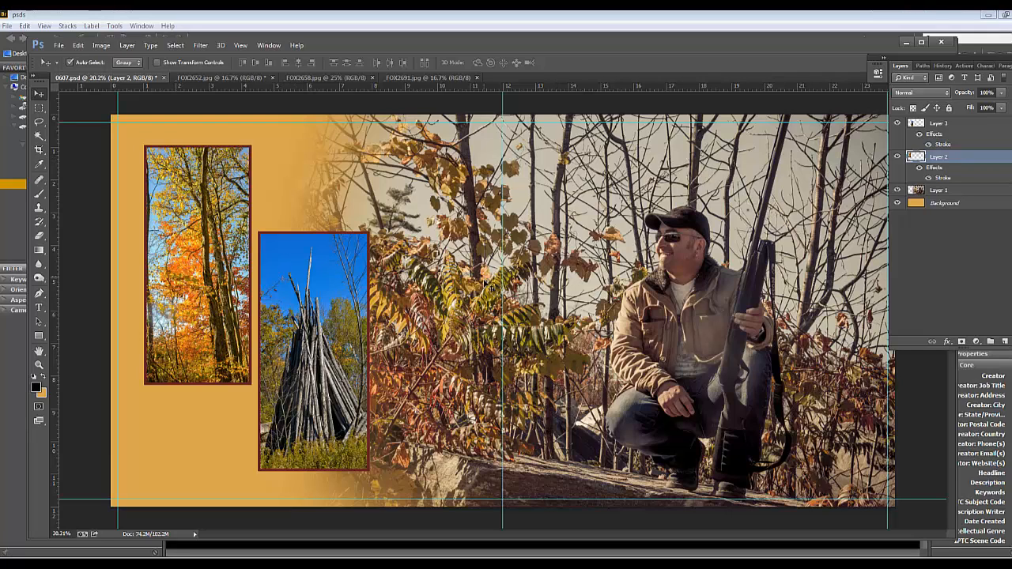
click(606, 190)
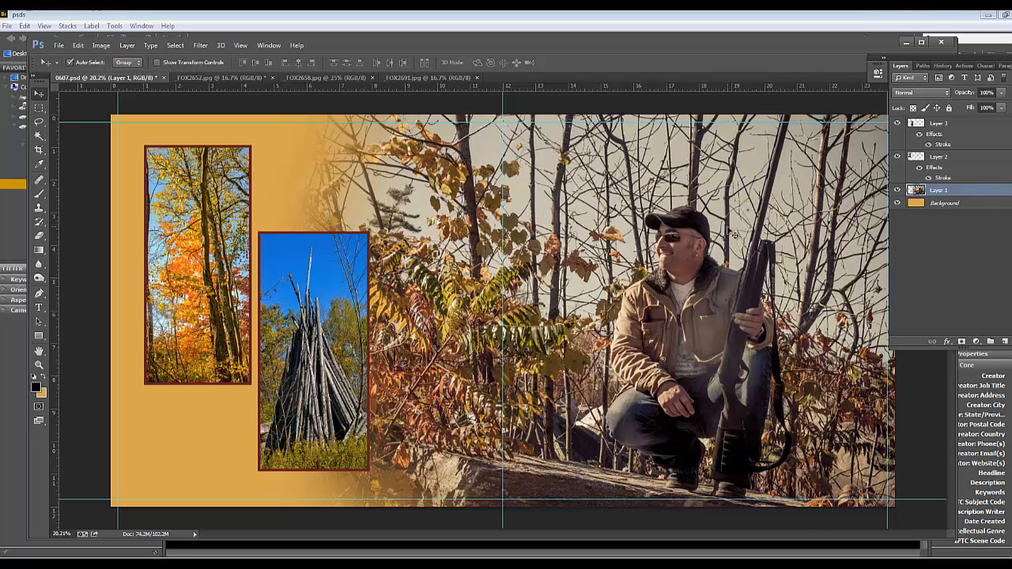
click(215, 214)
click(288, 298)
click(217, 280)
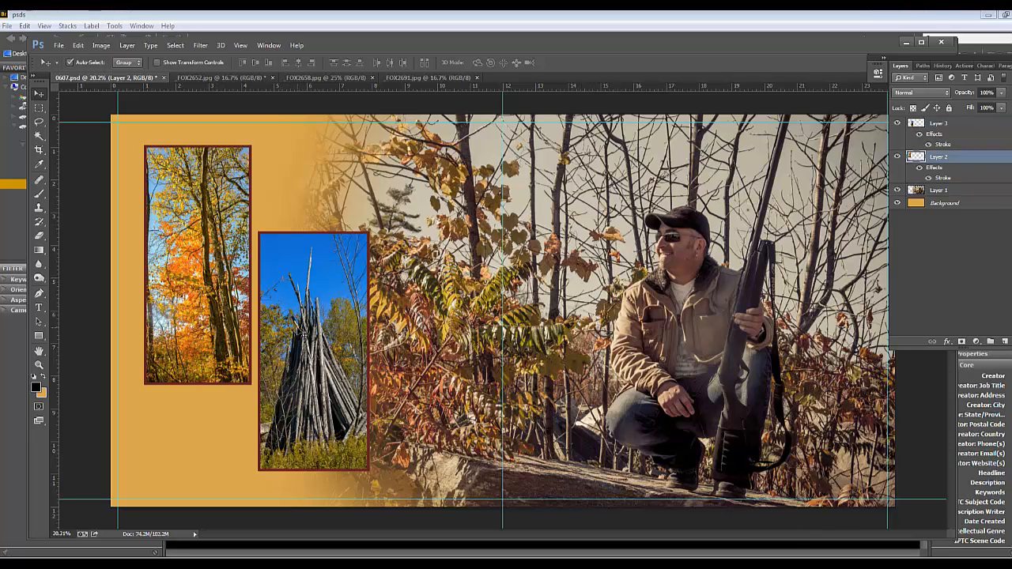
click(287, 338)
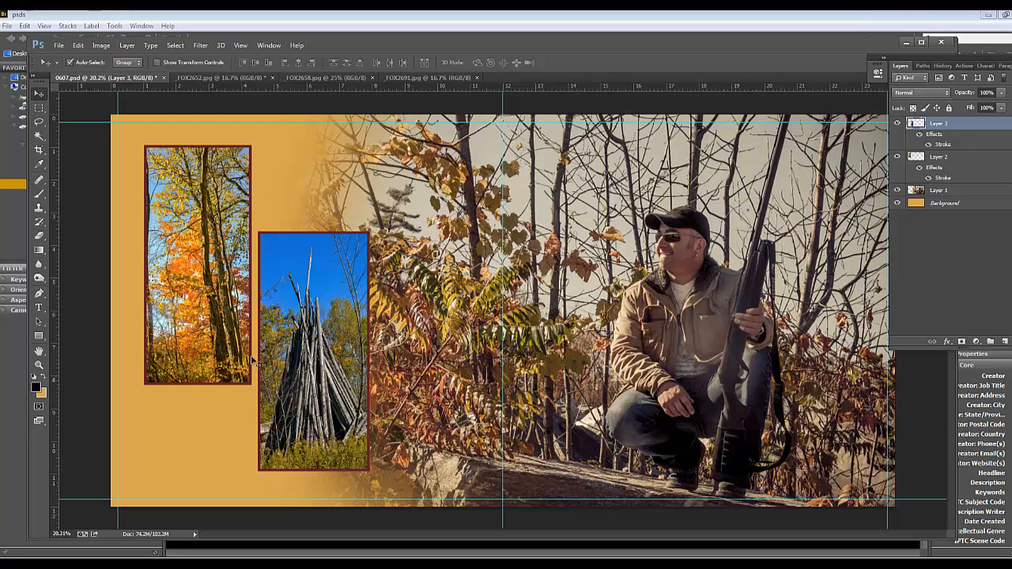
Shift the tree strip slightly left, and the log photo slightly left and down to follow it
click(190, 278)
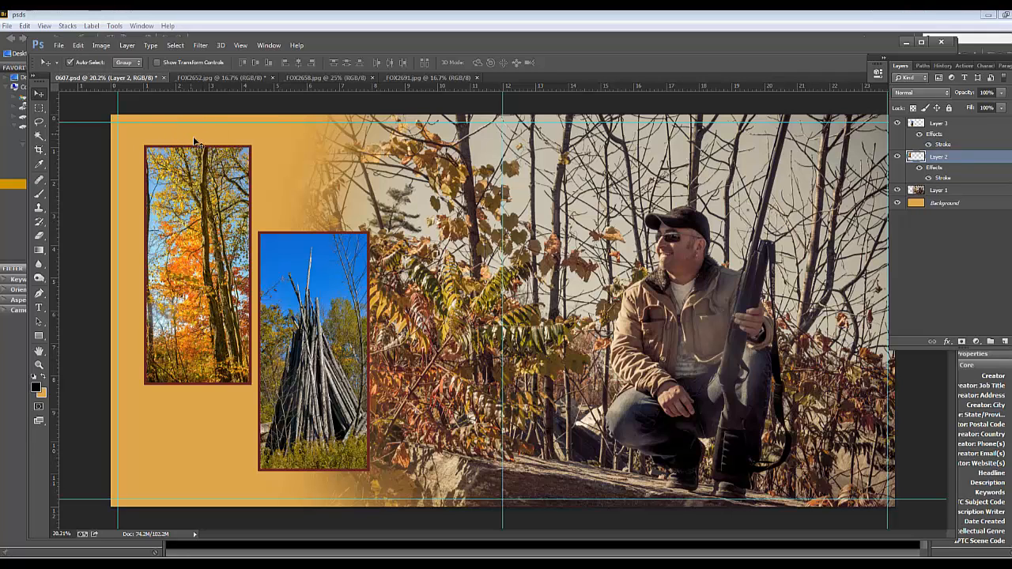
drag(199, 198, 195, 197)
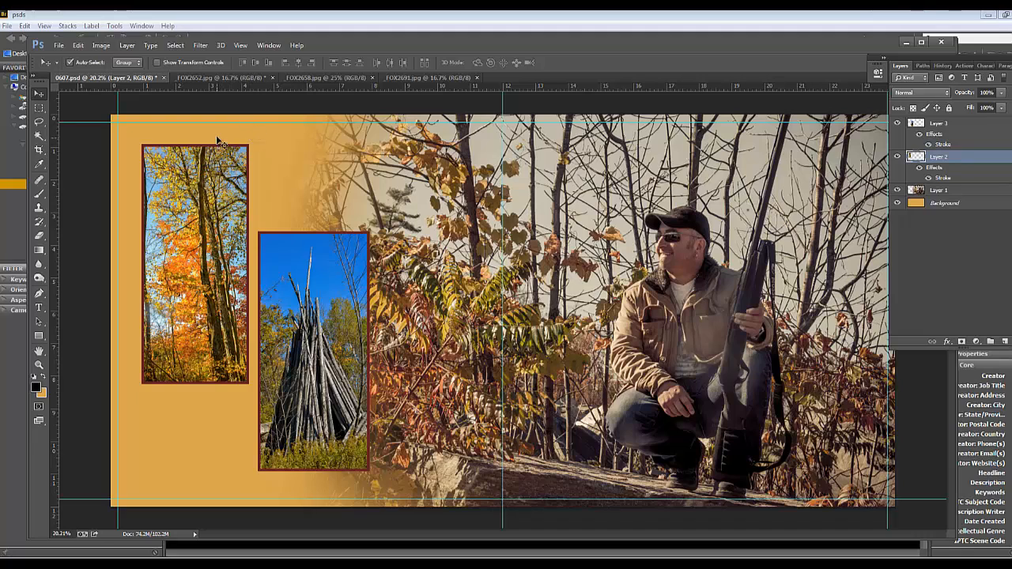
drag(275, 270, 273, 275)
drag(292, 321, 292, 321)
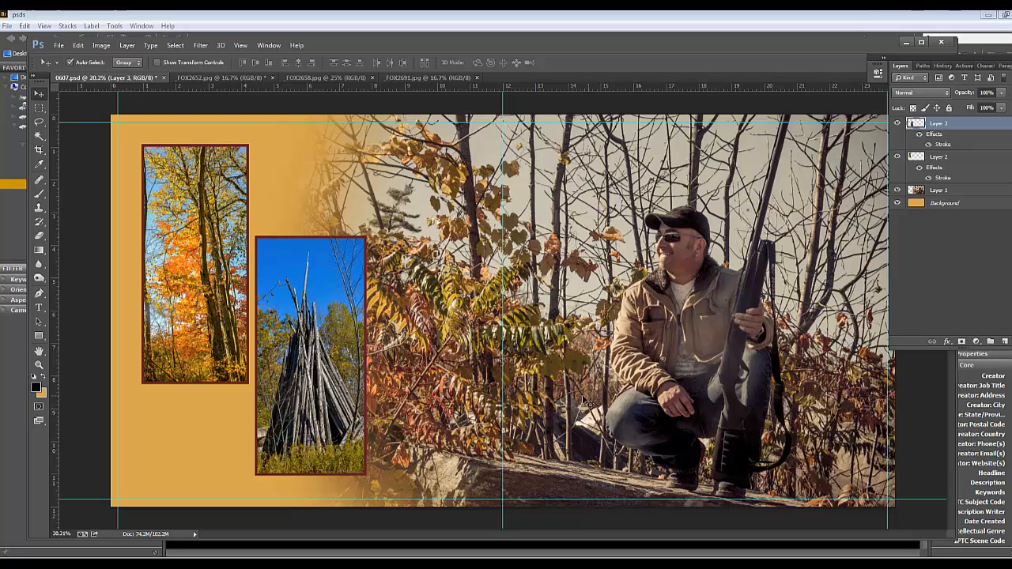
Fine-tune the log photo's height on the spread by moving it down a tiny amount
click(621, 434)
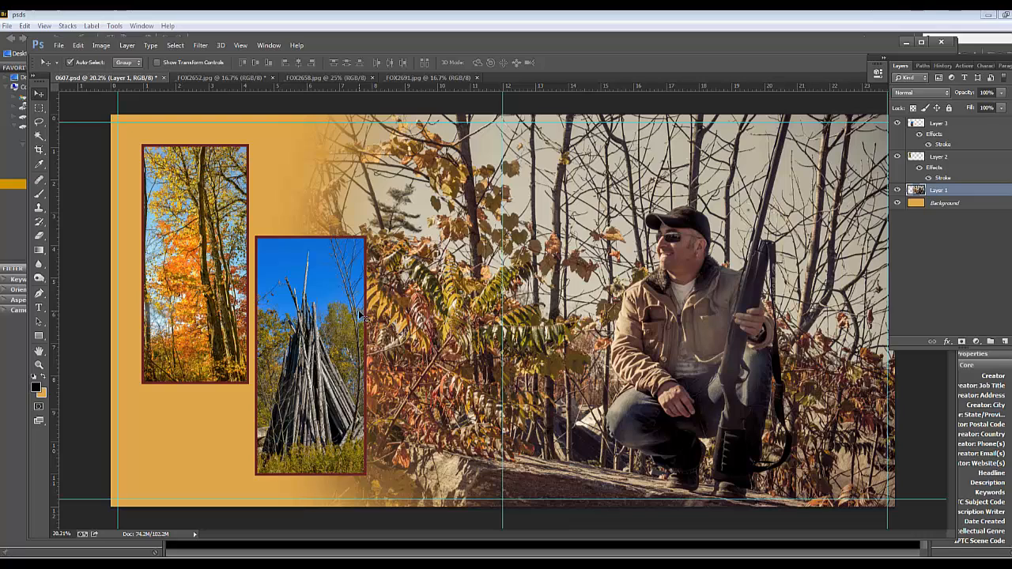
click(323, 325)
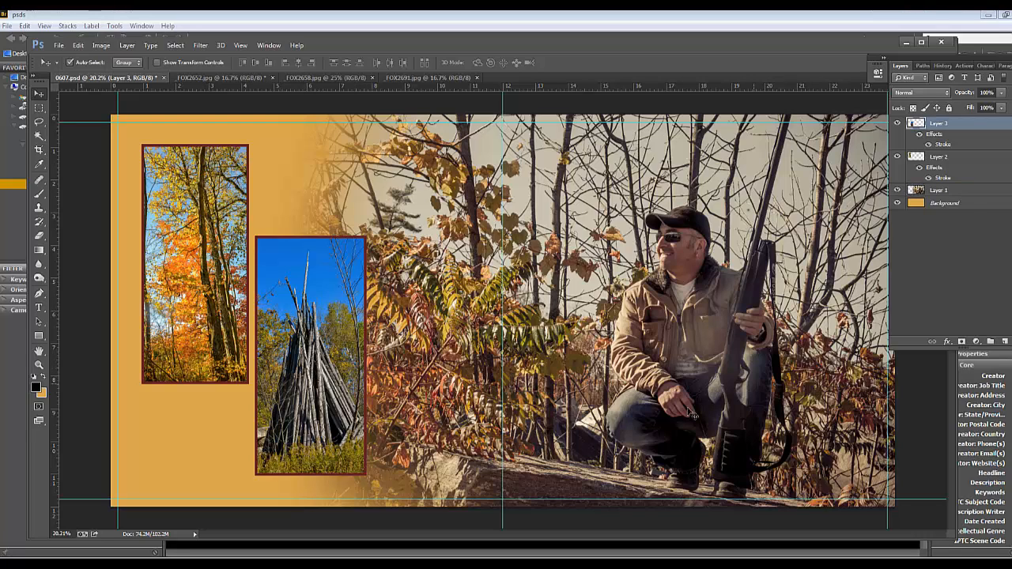
click(204, 253)
click(319, 314)
click(222, 262)
click(290, 287)
drag(304, 405, 304, 399)
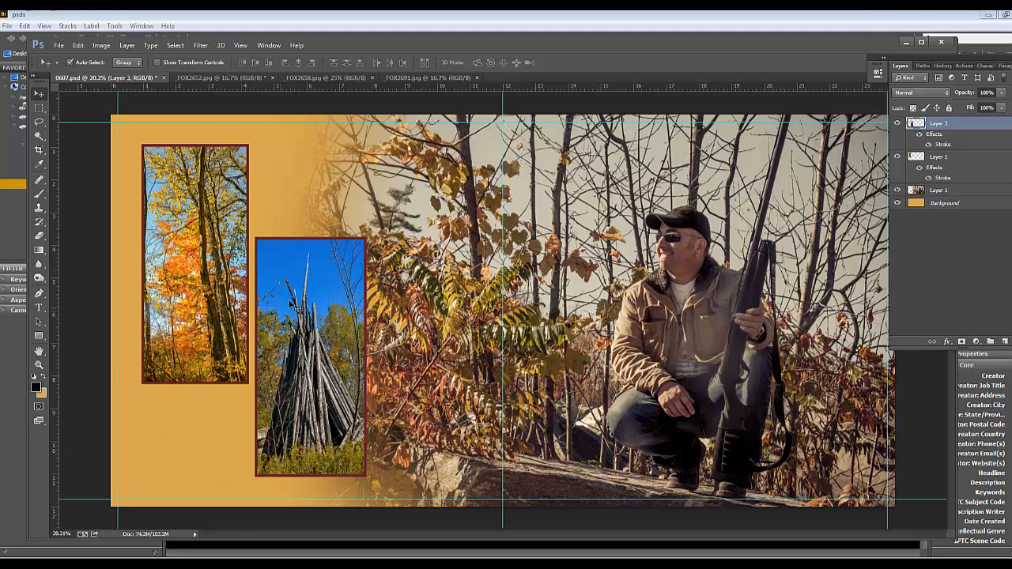
Close the 0607.psd spread and save its changes
click(163, 78)
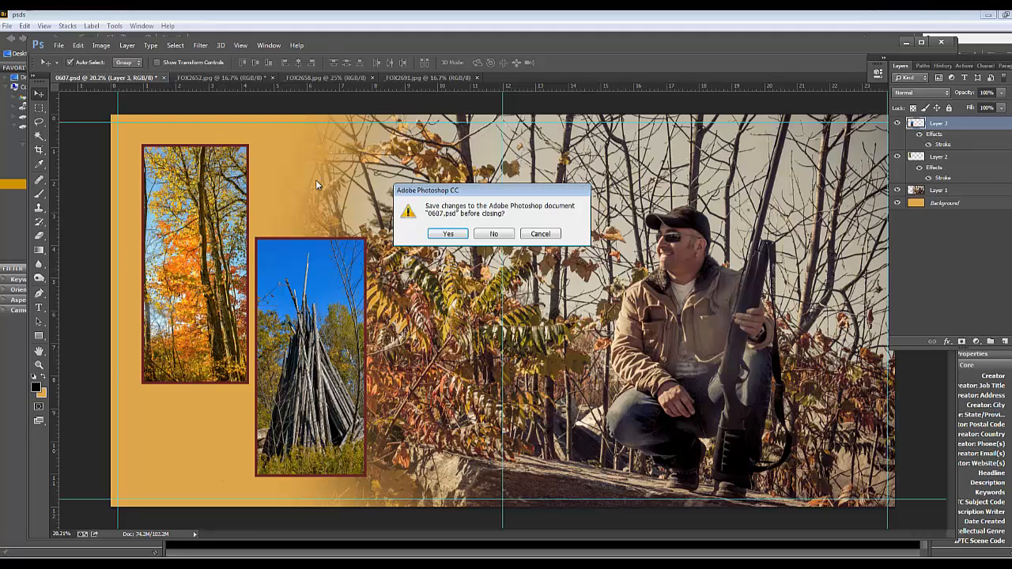
click(449, 234)
click(639, 184)
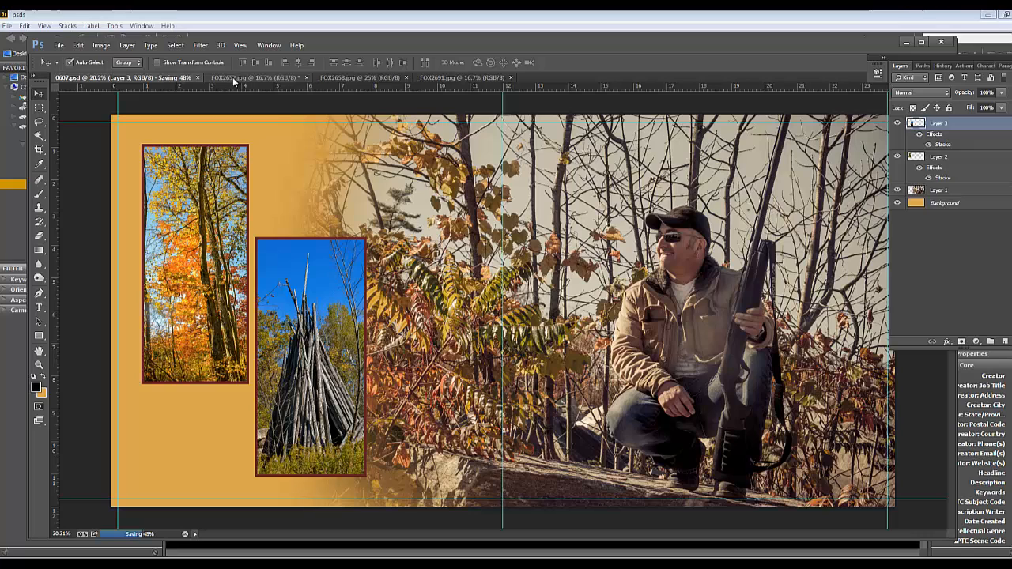
Close the source photos _FOX2652.jpg, _FOX2658.jpg and _FOX2691.jpg, discarding the changes to _FOX2652.jpg
click(306, 77)
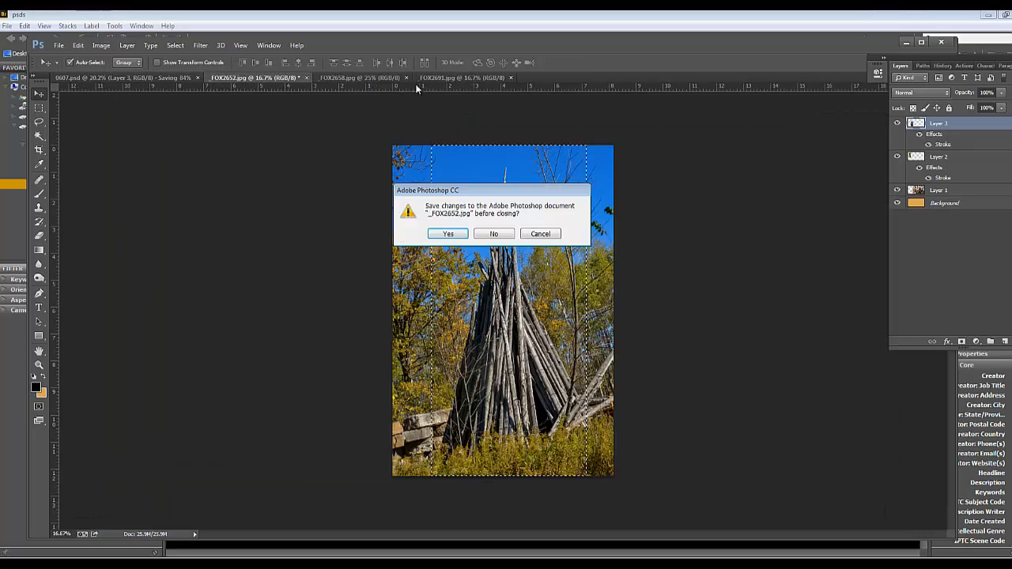
click(479, 237)
click(299, 77)
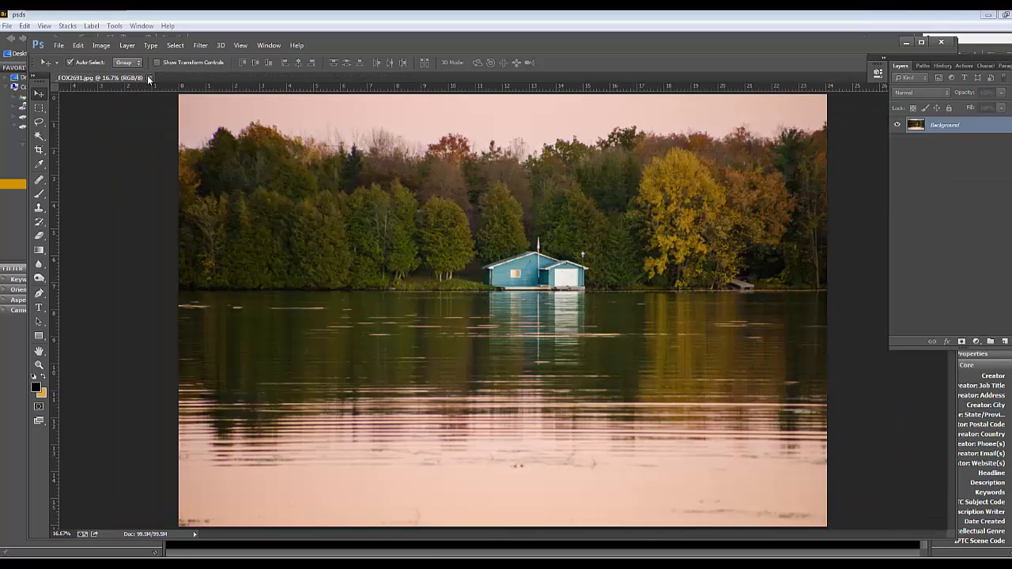
click(148, 77)
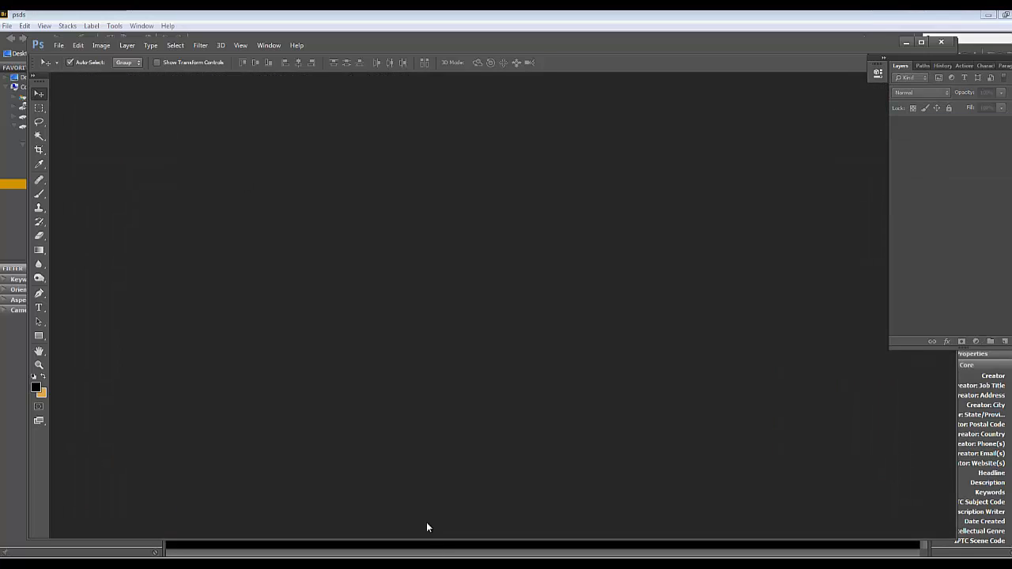
Switch to Bridge and reload the psds folder by alternating between it and the flattened jpgs folder
click(430, 565)
click(80, 174)
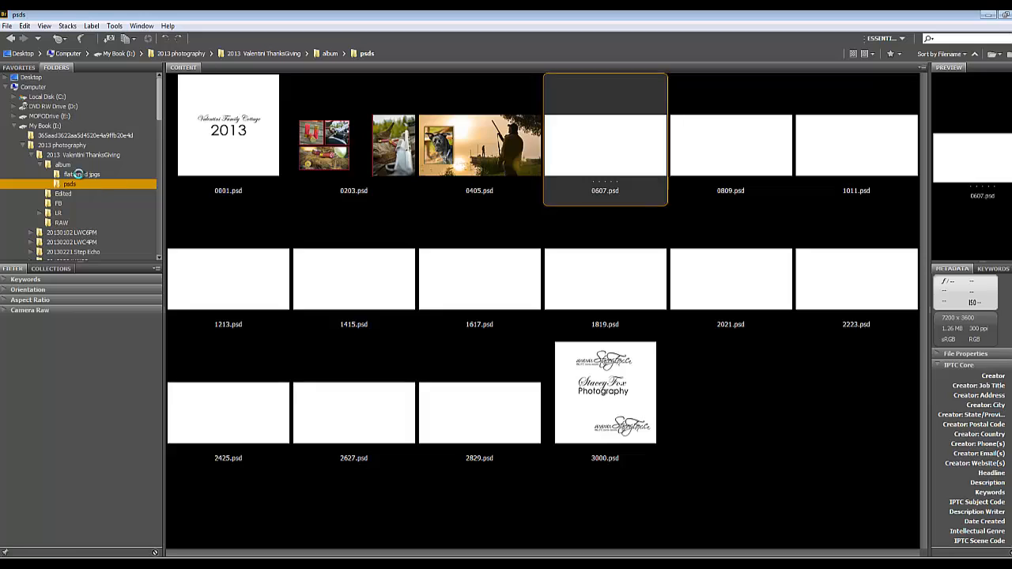
click(80, 183)
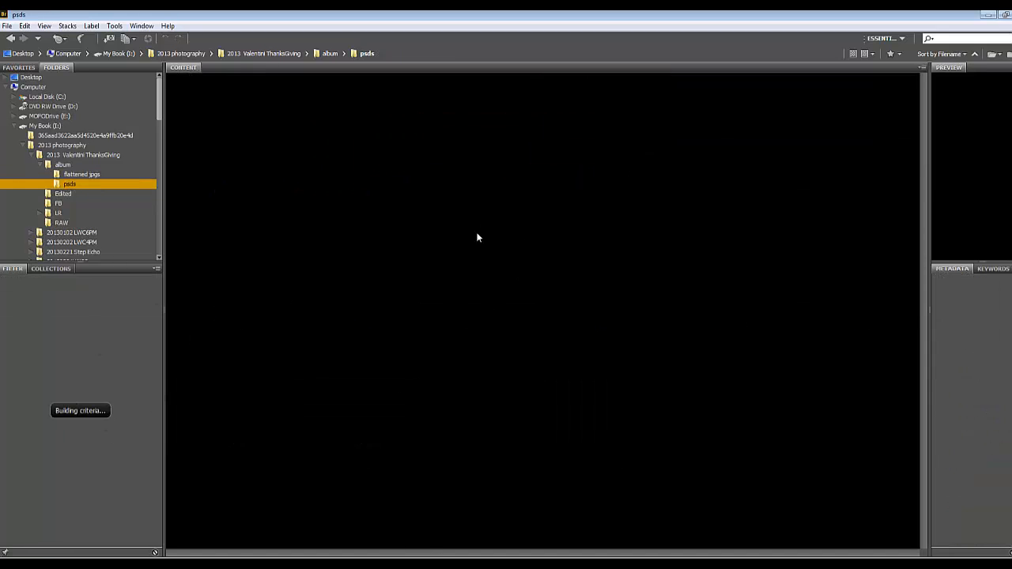
click(83, 176)
click(75, 186)
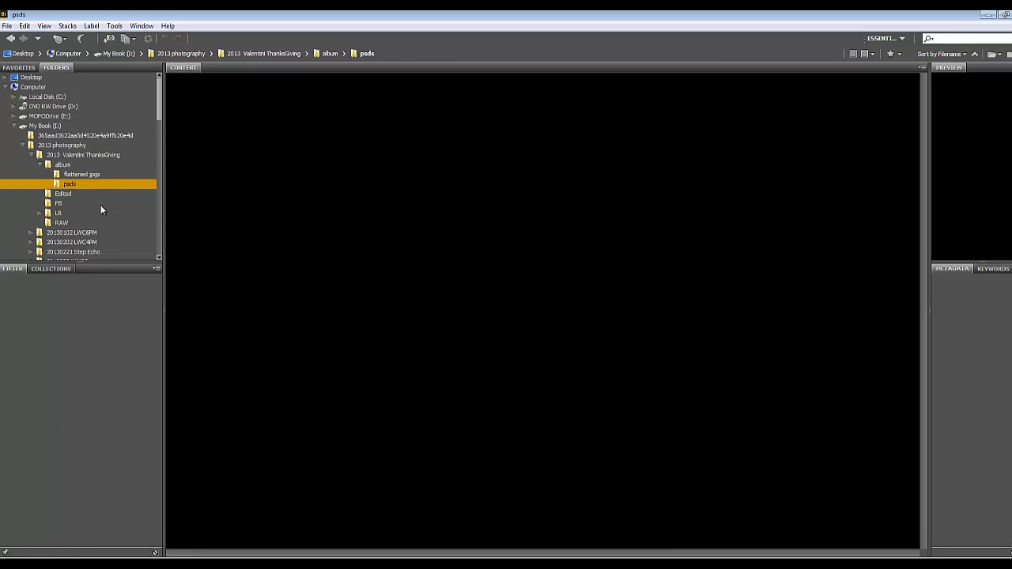
click(81, 176)
click(69, 184)
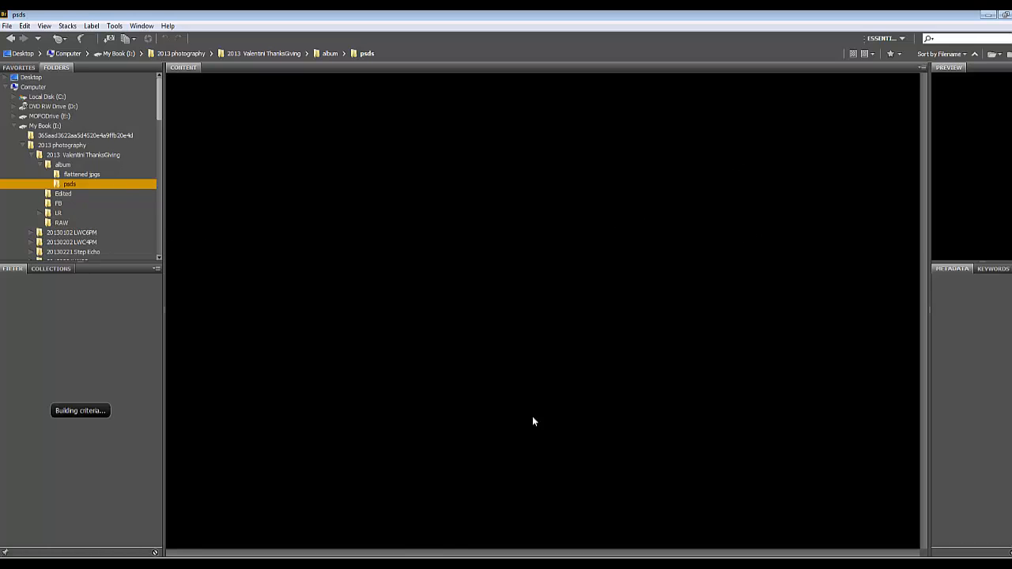
Go up to the album folder and open its psds subfolder from there
click(66, 173)
click(63, 165)
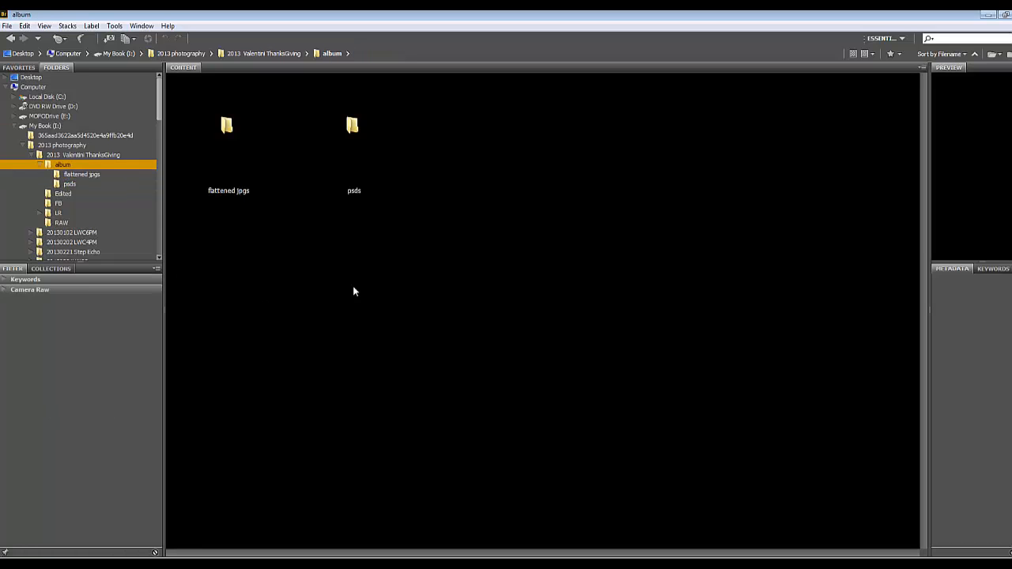
click(247, 140)
click(353, 128)
double_click(355, 131)
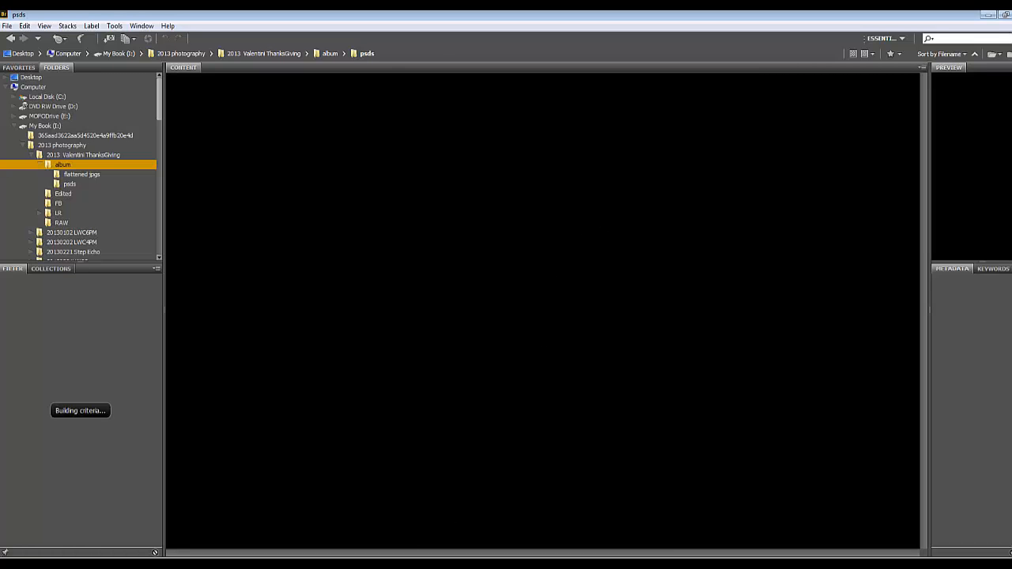
key(alt+Tab)
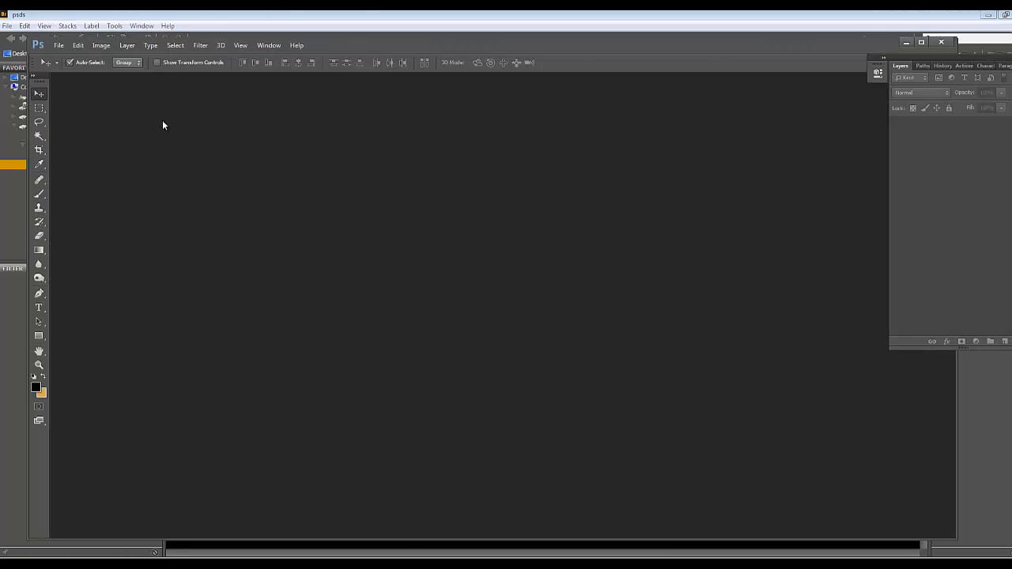
key(alt+Tab)
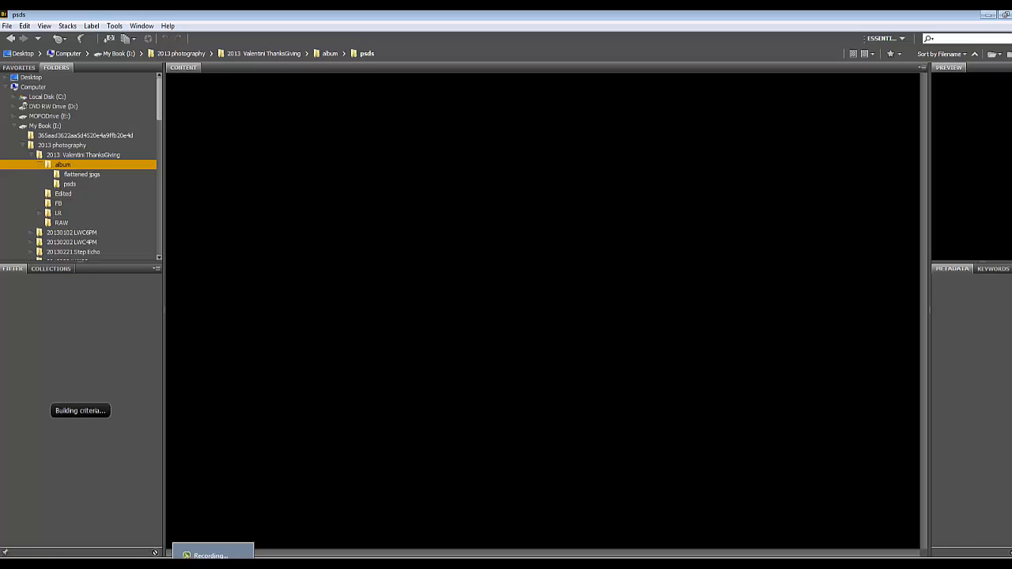
click(213, 556)
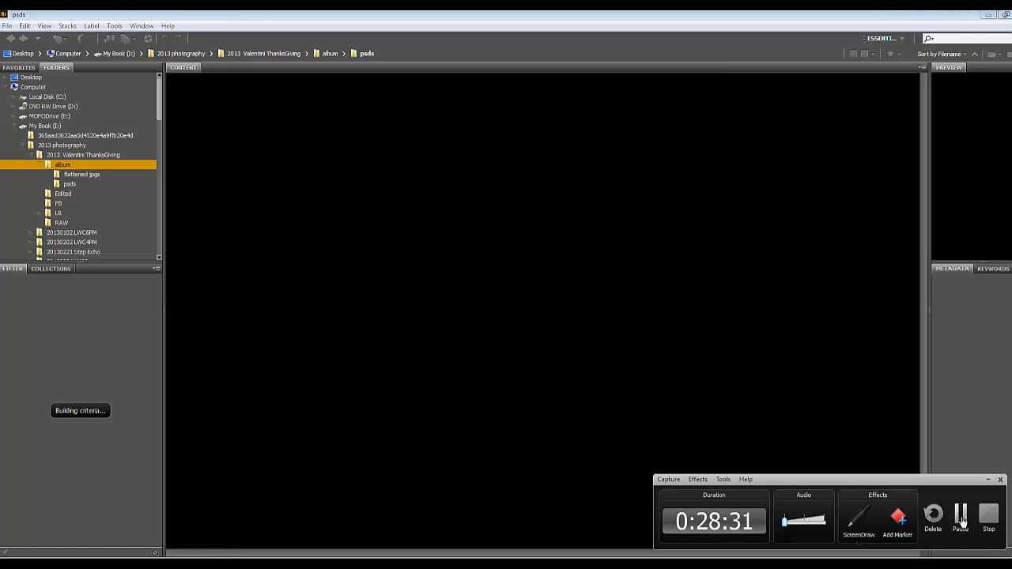
click(960, 516)
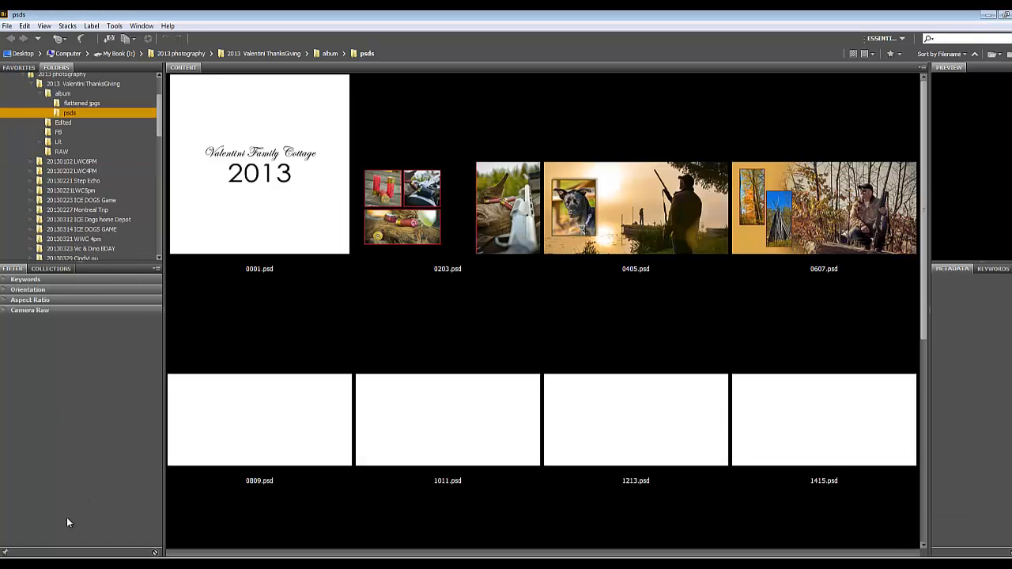
click(213, 556)
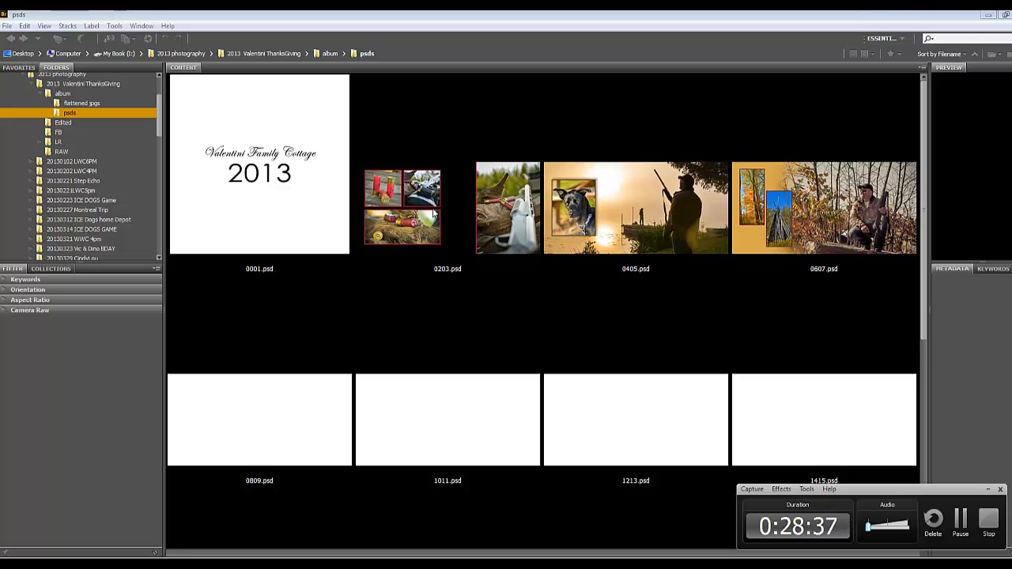
Look through the album pages in the psds folder from 0001.psd to 3000.psd and widen the preview area
click(514, 268)
click(666, 197)
click(772, 196)
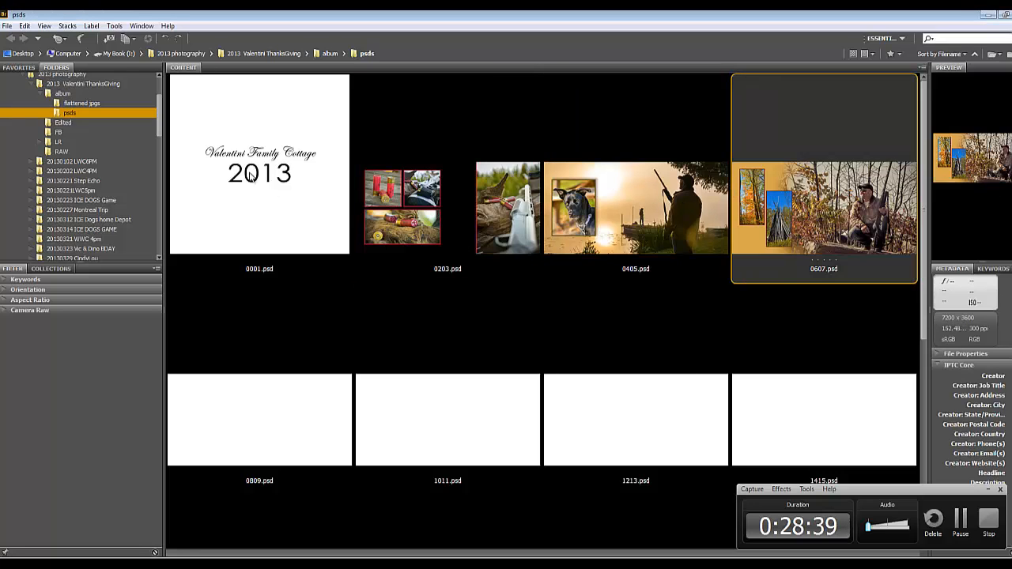
click(250, 172)
click(617, 229)
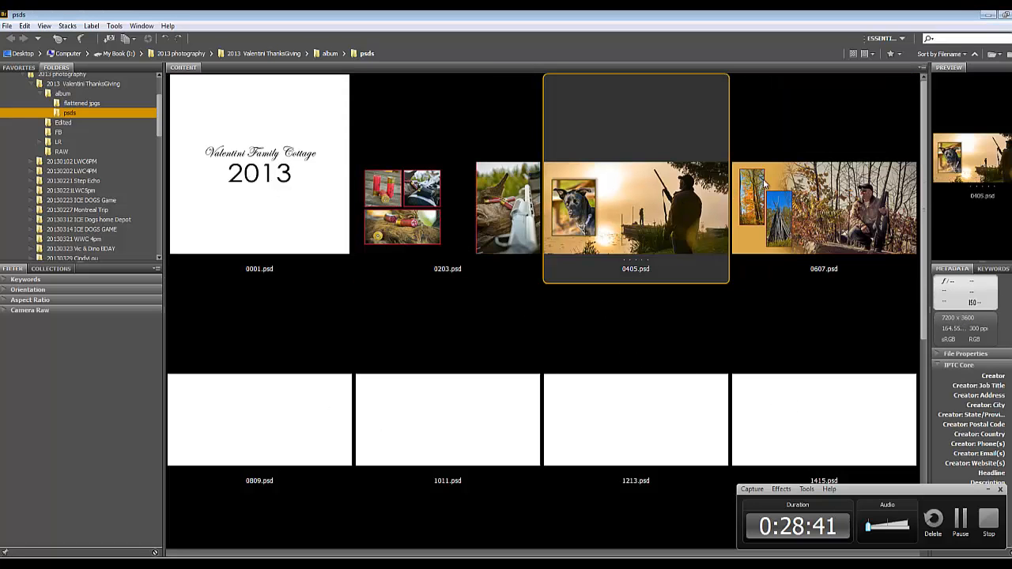
scroll(353, 294, down, 5)
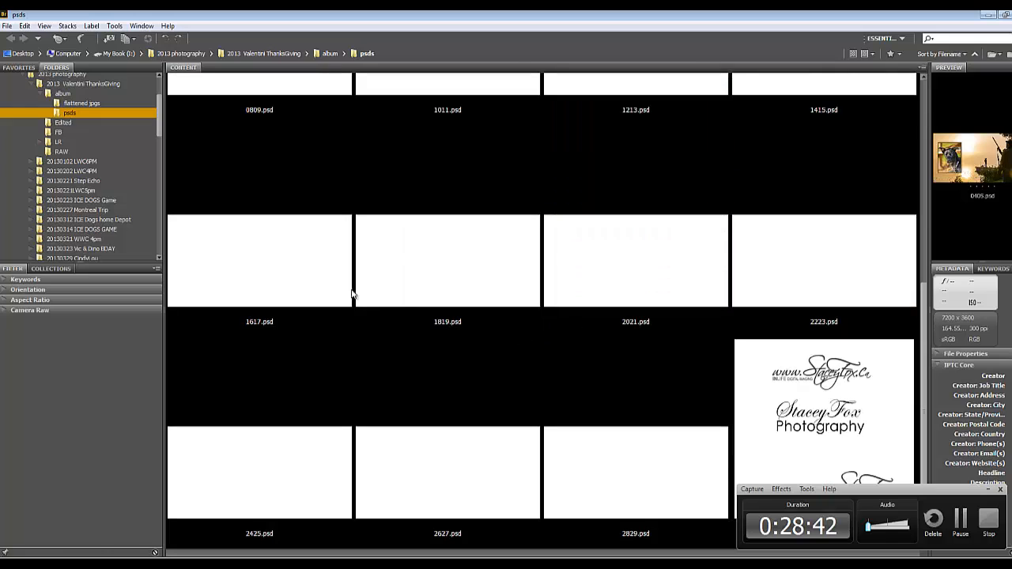
click(769, 413)
scroll(636, 318, up, 5)
click(316, 239)
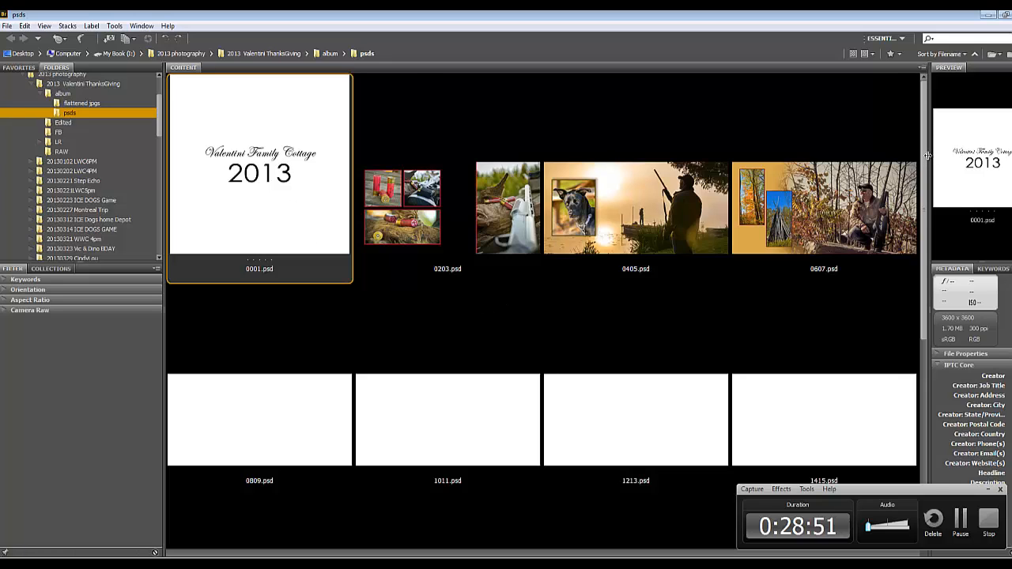
drag(931, 156, 826, 156)
click(243, 564)
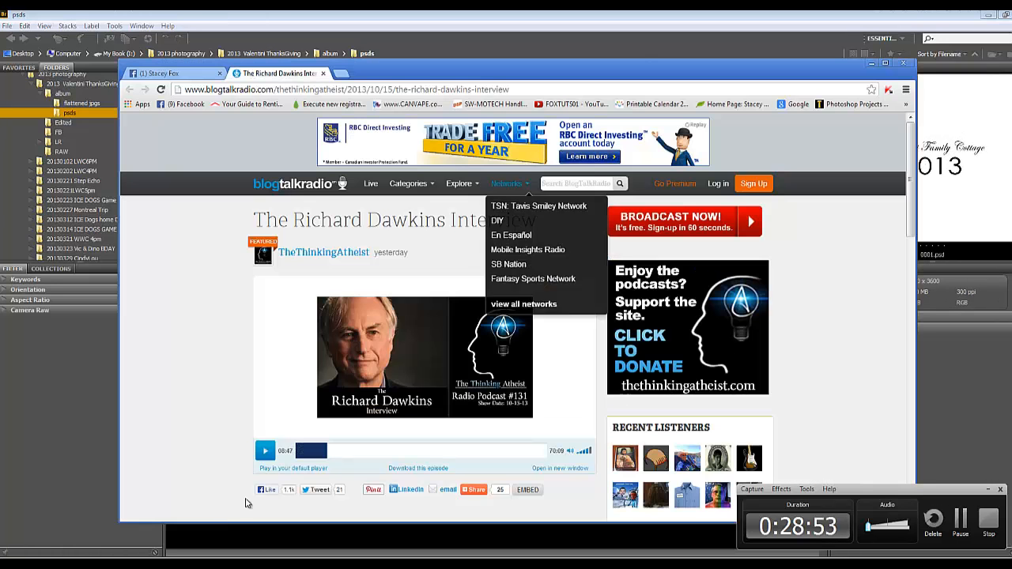
click(211, 76)
click(219, 74)
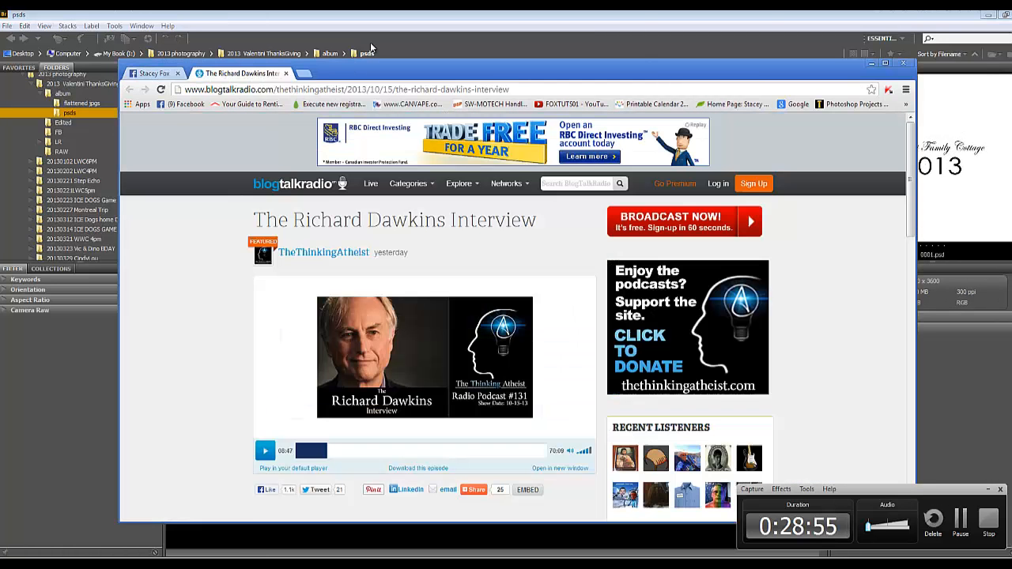
click(872, 65)
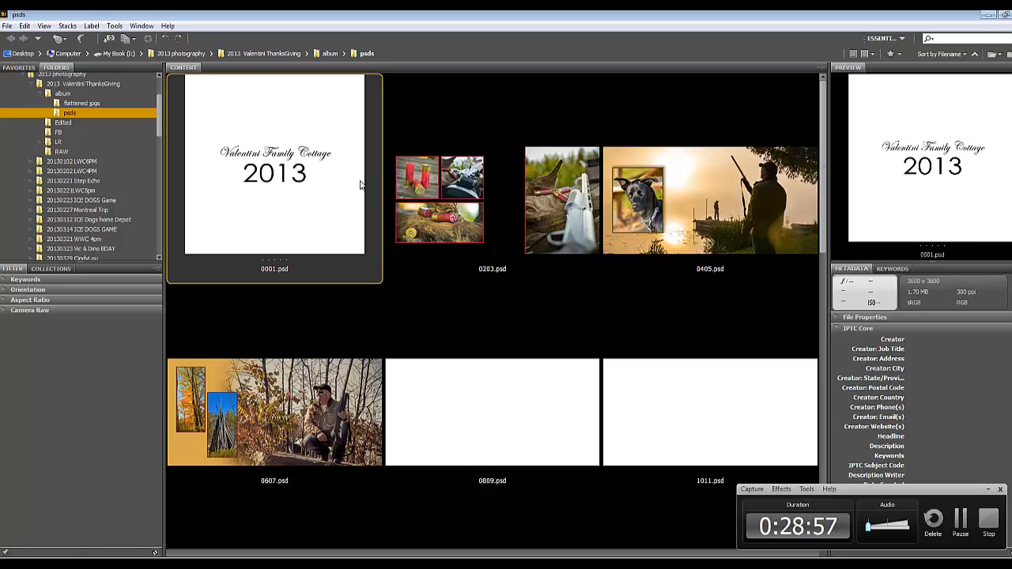
Preview pages 0203, 0405, 0809, 1011 and 0001, scanning the rest of the psds folder
click(468, 195)
click(680, 188)
click(503, 417)
click(640, 431)
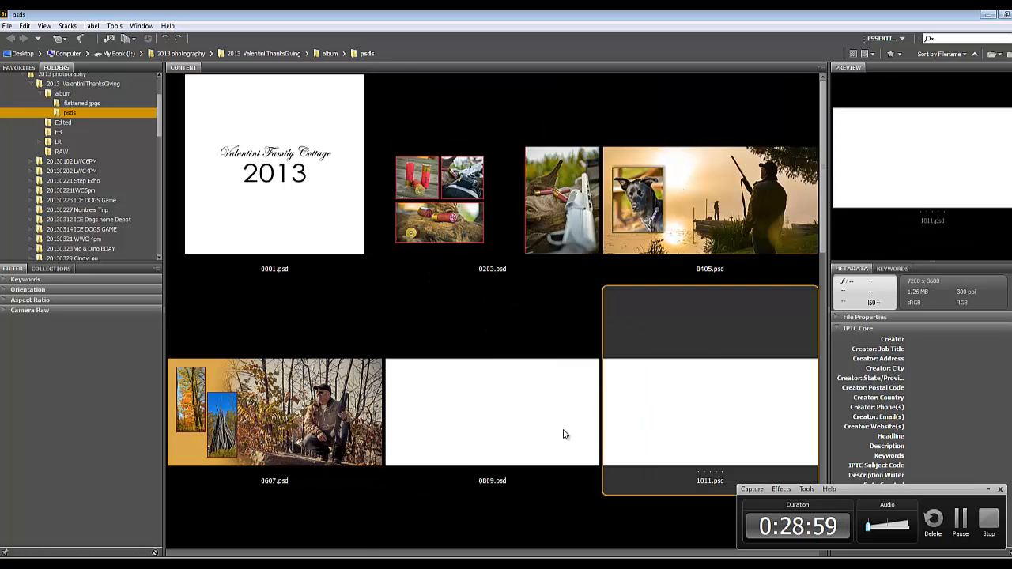
scroll(506, 372, down, 3)
scroll(470, 309, up, 3)
click(304, 179)
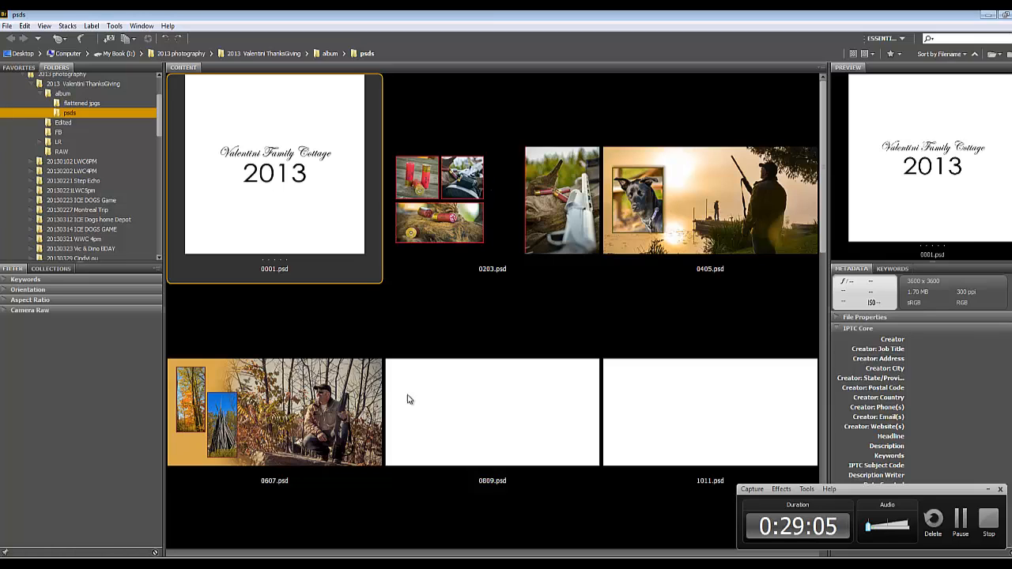
Select all the album PSD files and expand the workspace switcher to show every workspace by name
click(529, 244)
key(ctrl+a)
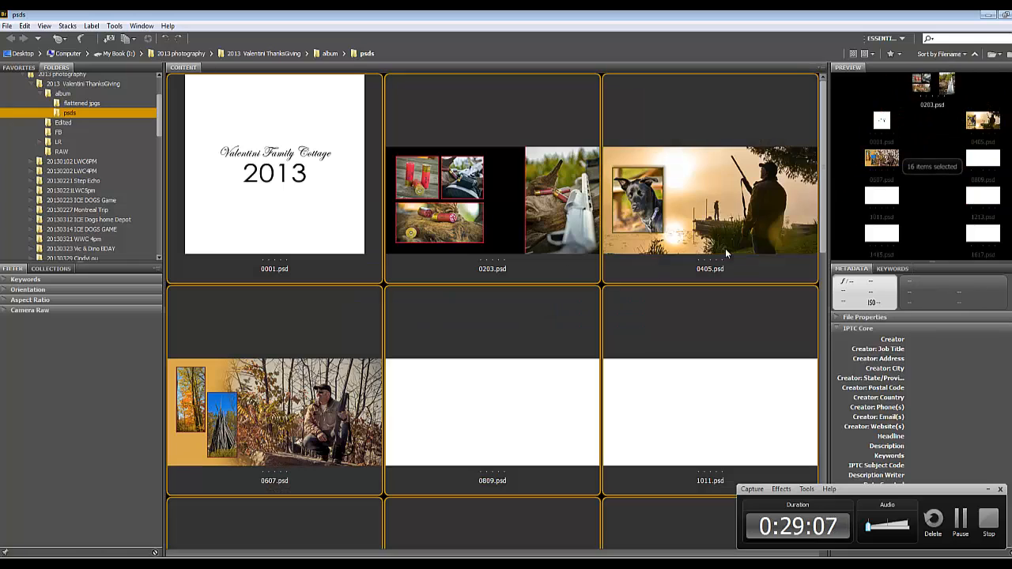
click(900, 39)
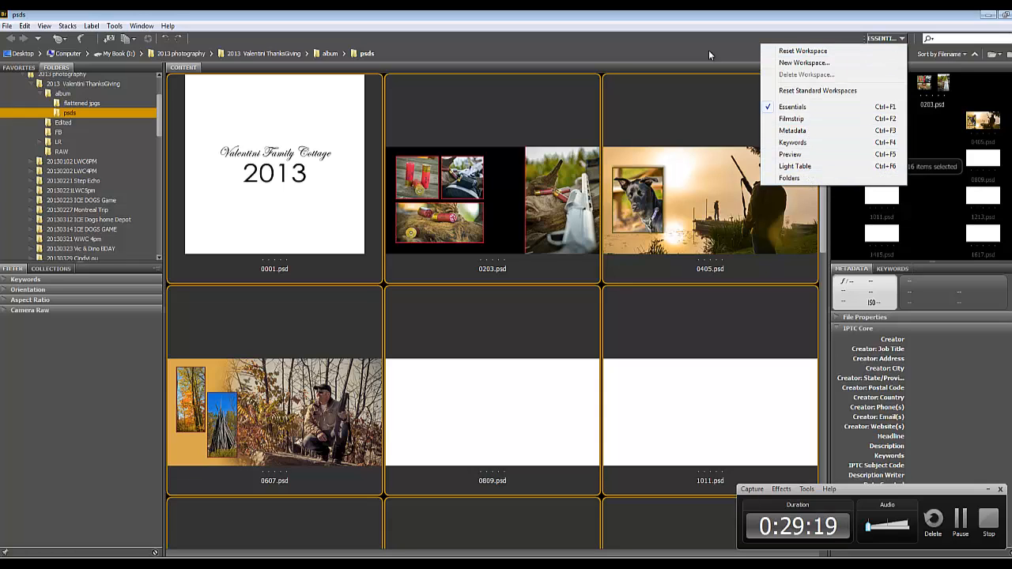
click(890, 51)
drag(737, 44, 605, 41)
click(902, 38)
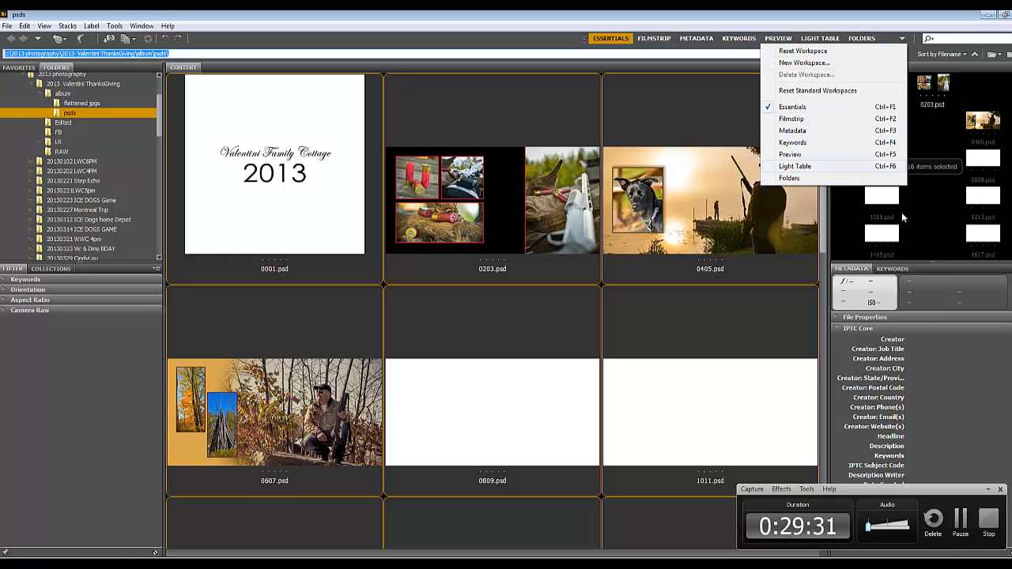
click(959, 521)
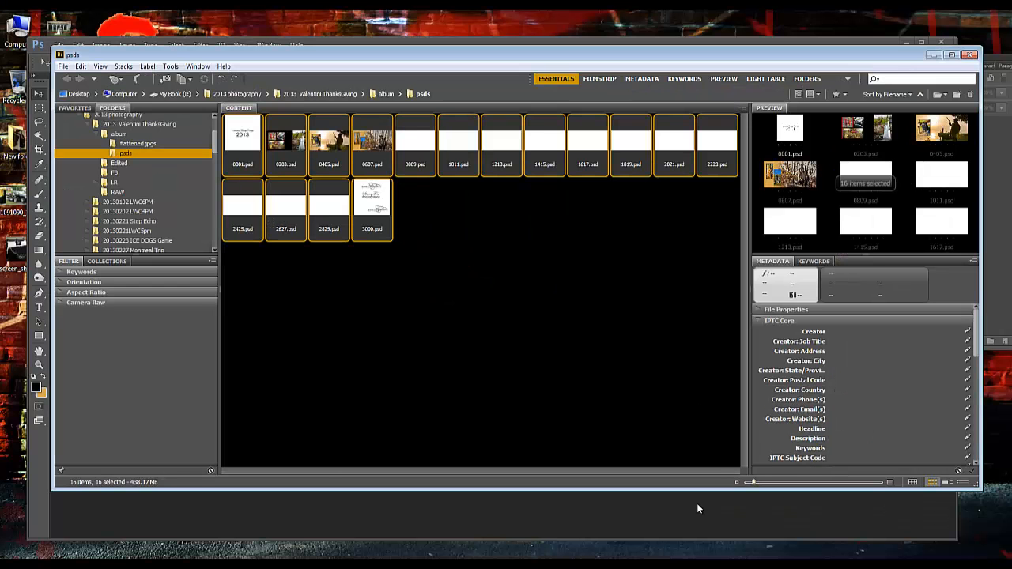
click(846, 80)
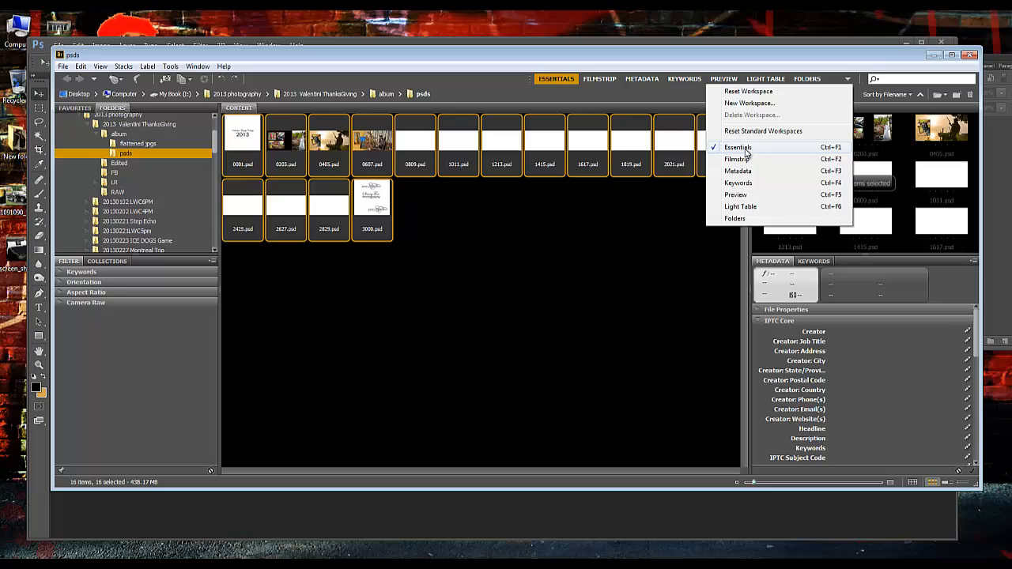
click(723, 564)
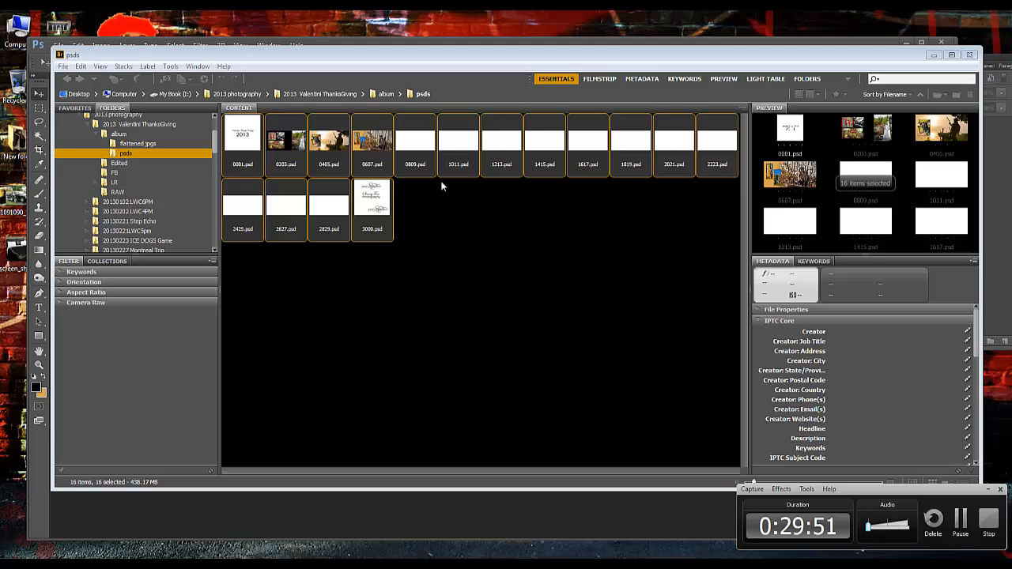
click(847, 79)
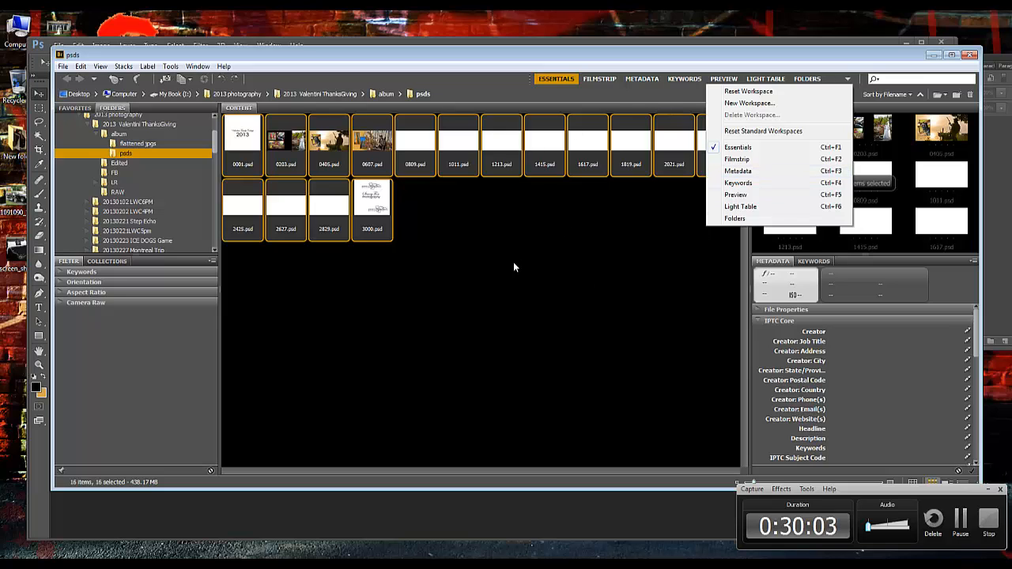
click(506, 233)
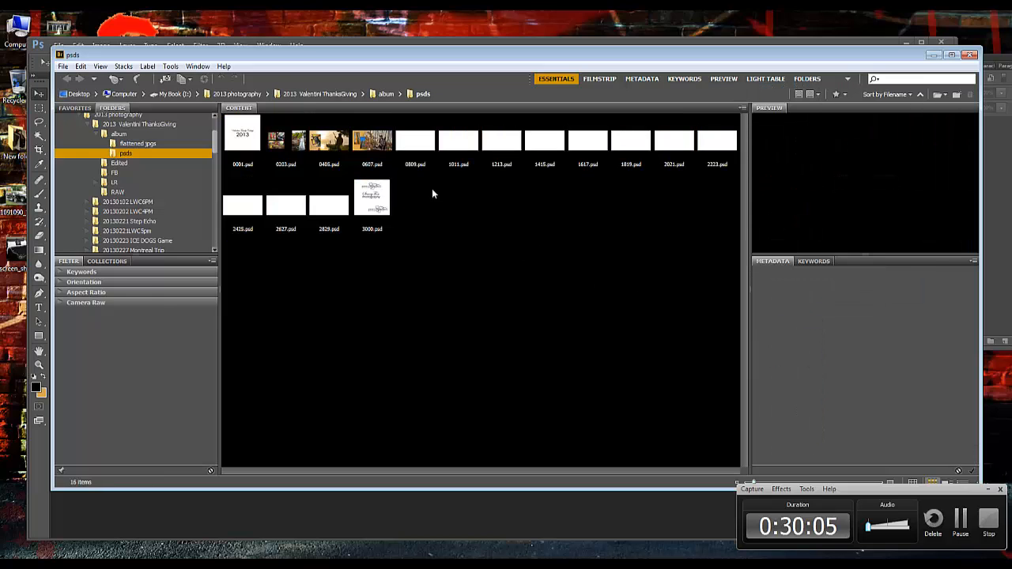
Select all the PSD files in the folder and search the available Bridge commands for a way to process them
key(ctrl+a)
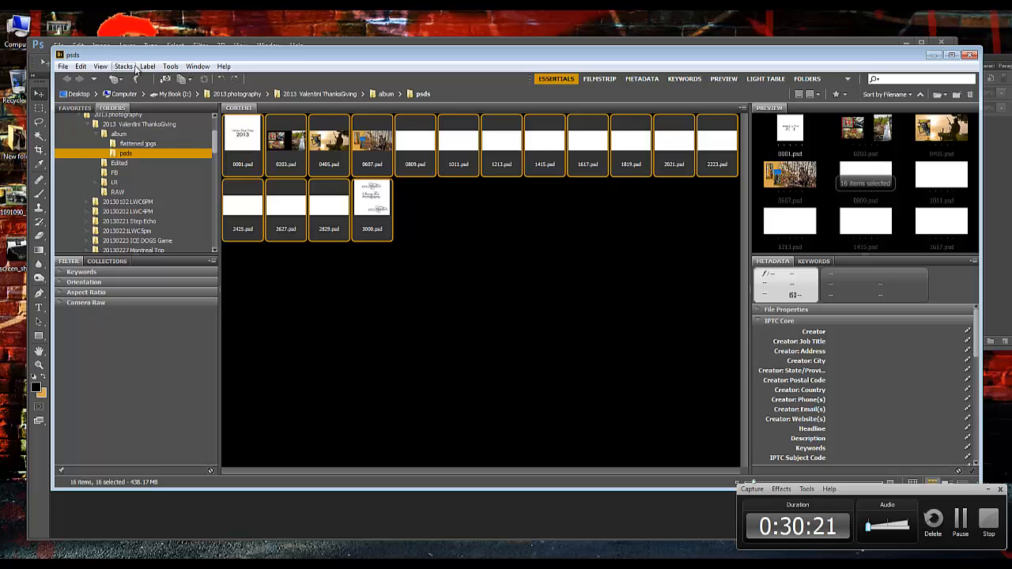
click(170, 67)
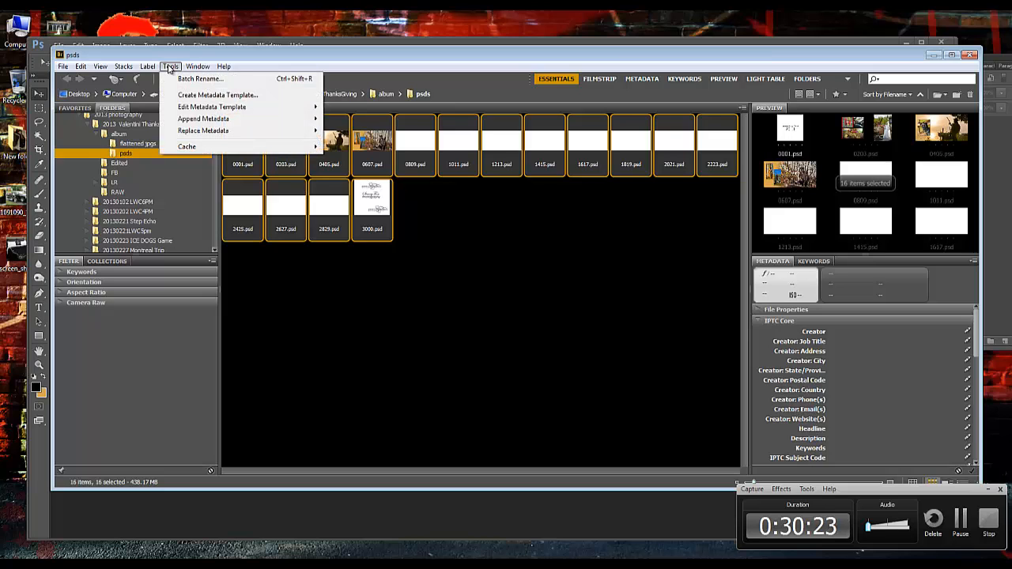
mouse_move(126, 68)
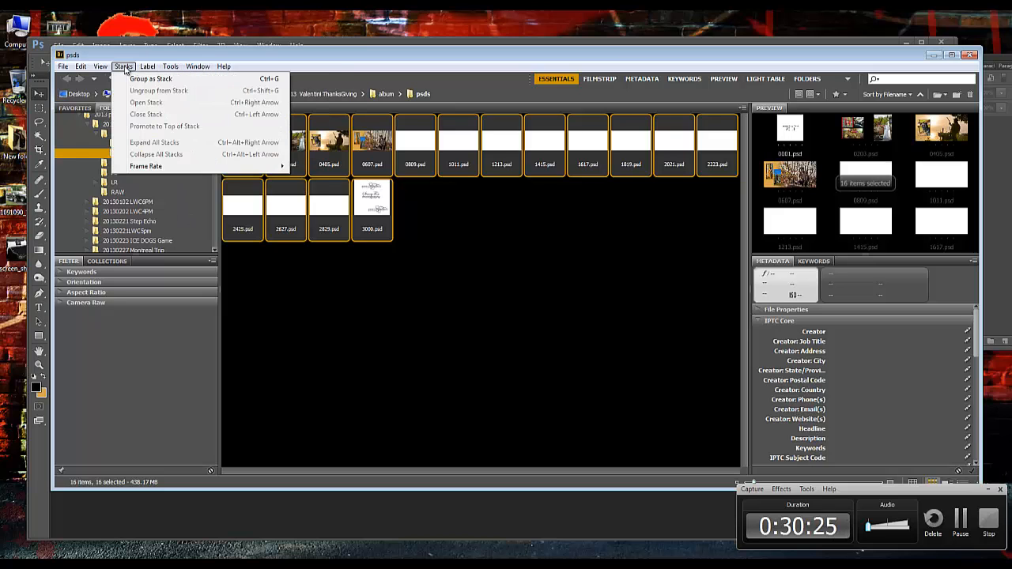
mouse_move(164, 69)
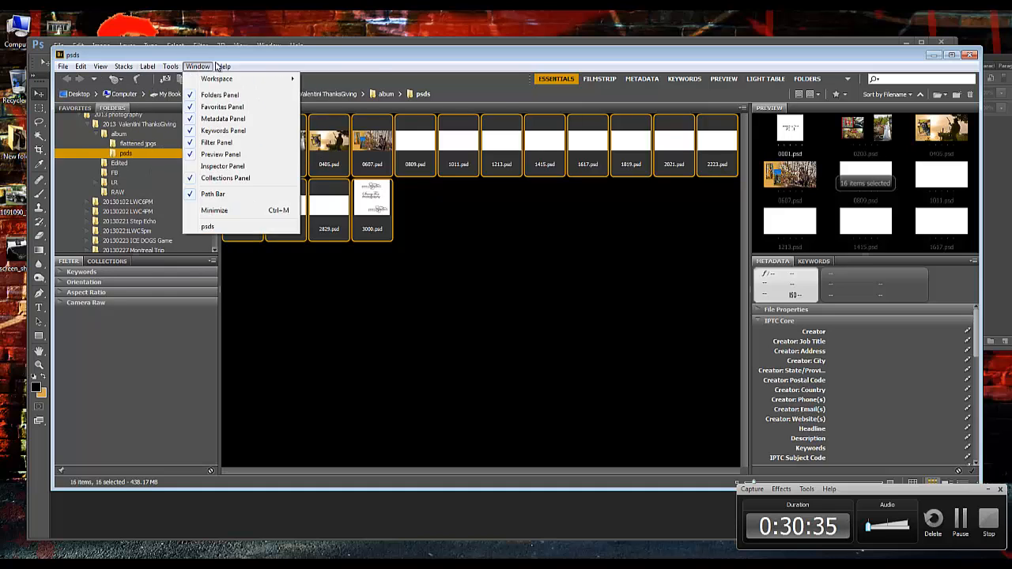
click(329, 49)
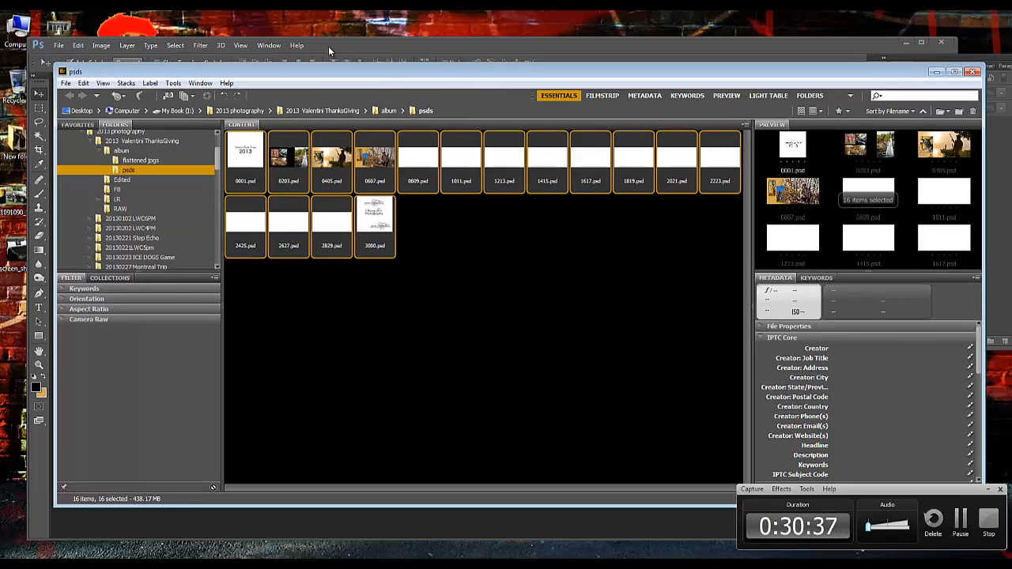
click(328, 46)
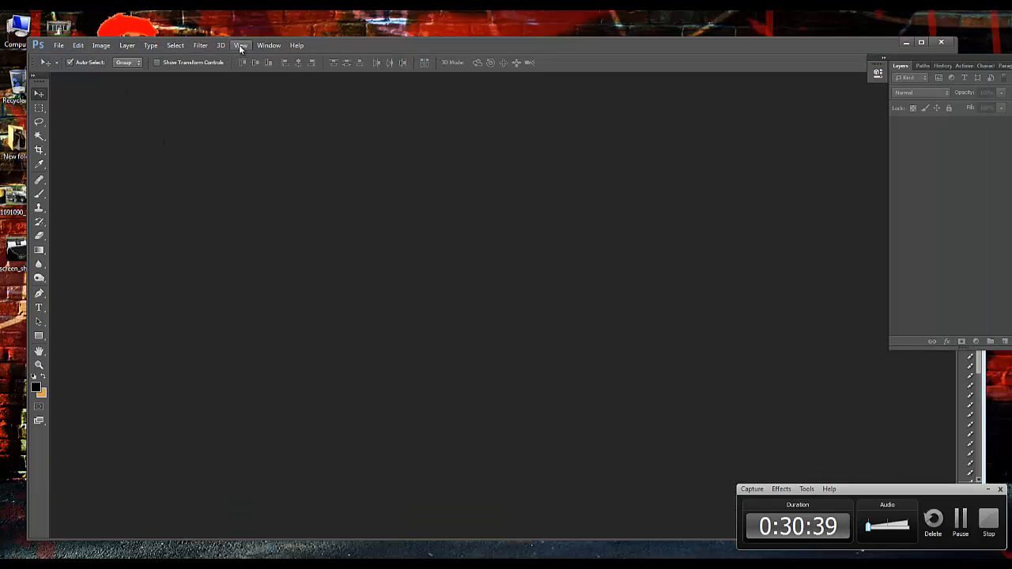
key(alt+Tab)
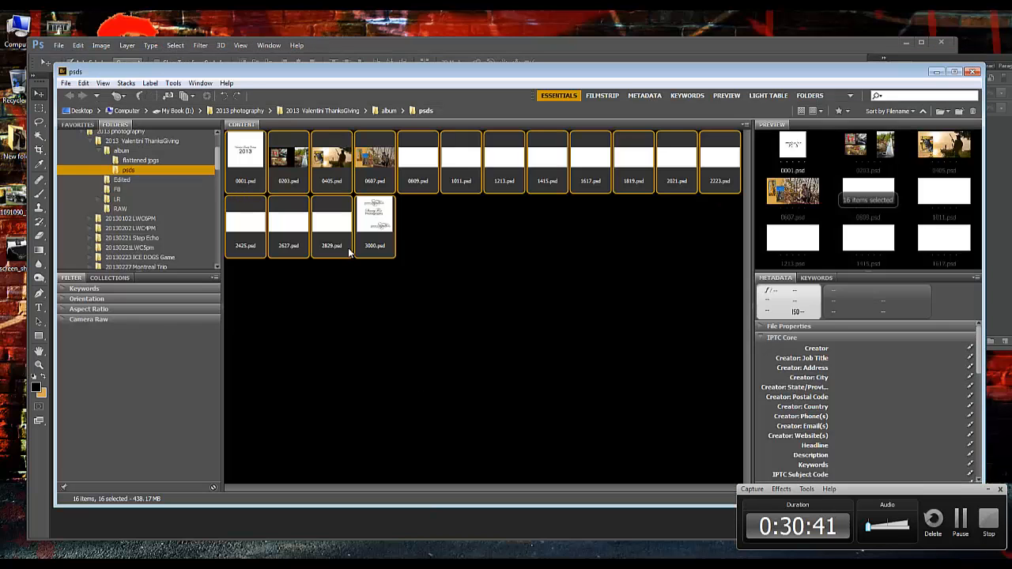
click(201, 83)
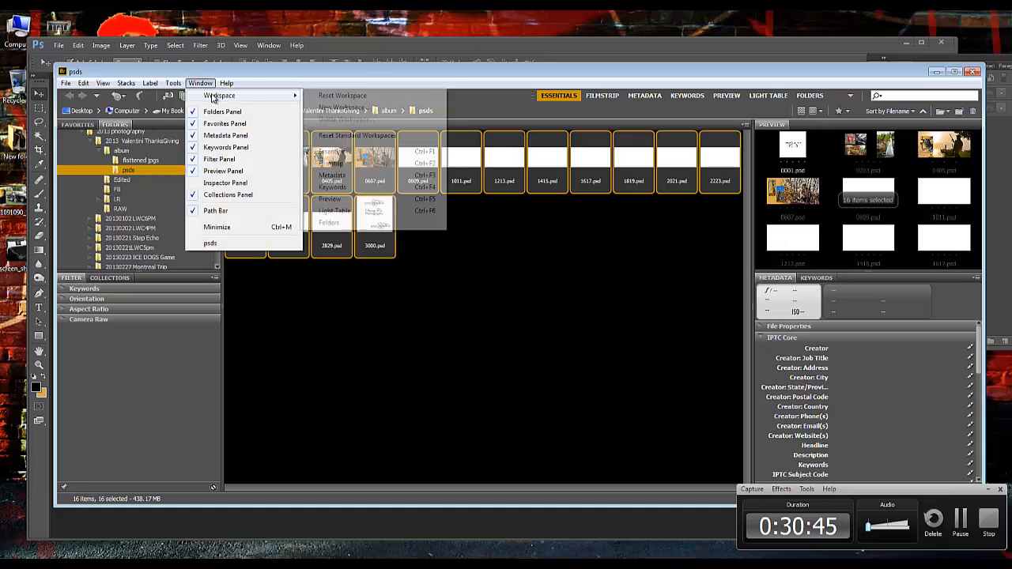
mouse_move(226, 85)
mouse_move(179, 88)
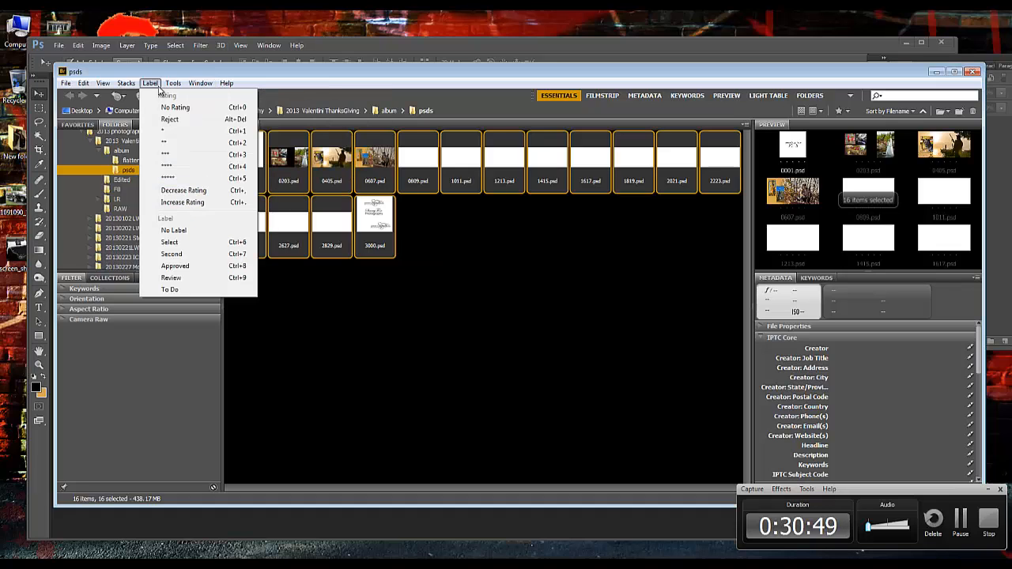
mouse_move(126, 86)
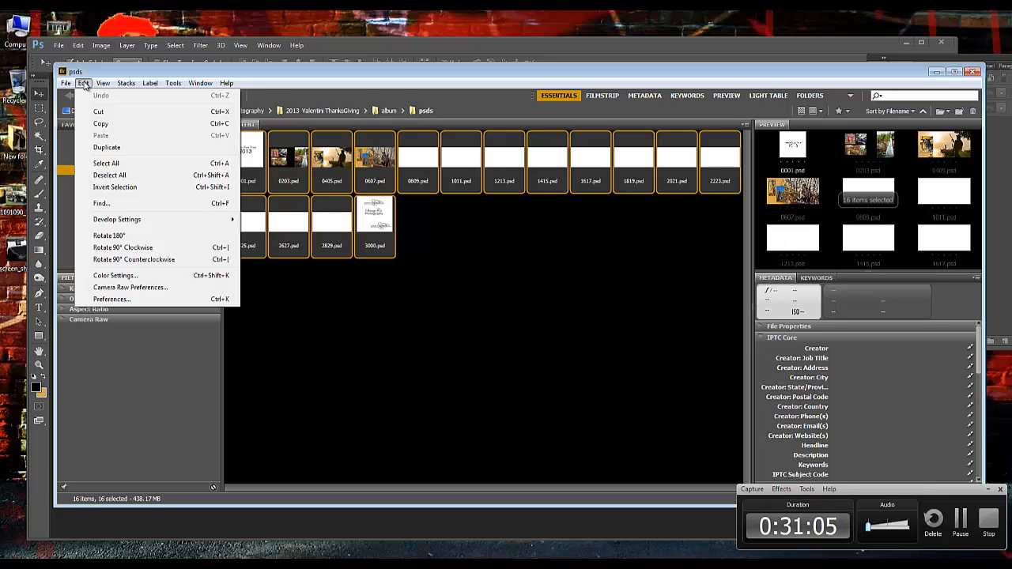
click(68, 85)
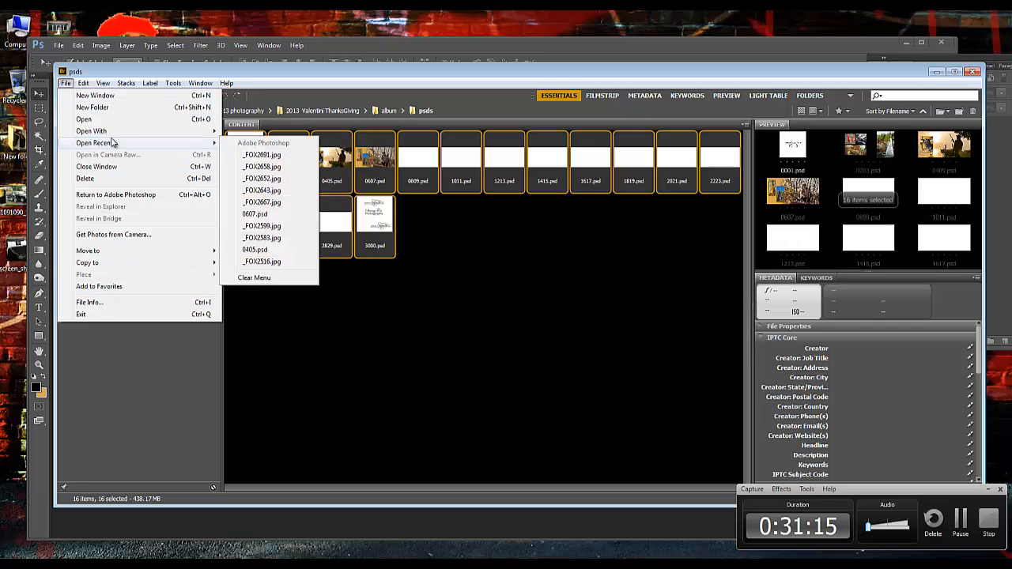
mouse_move(111, 133)
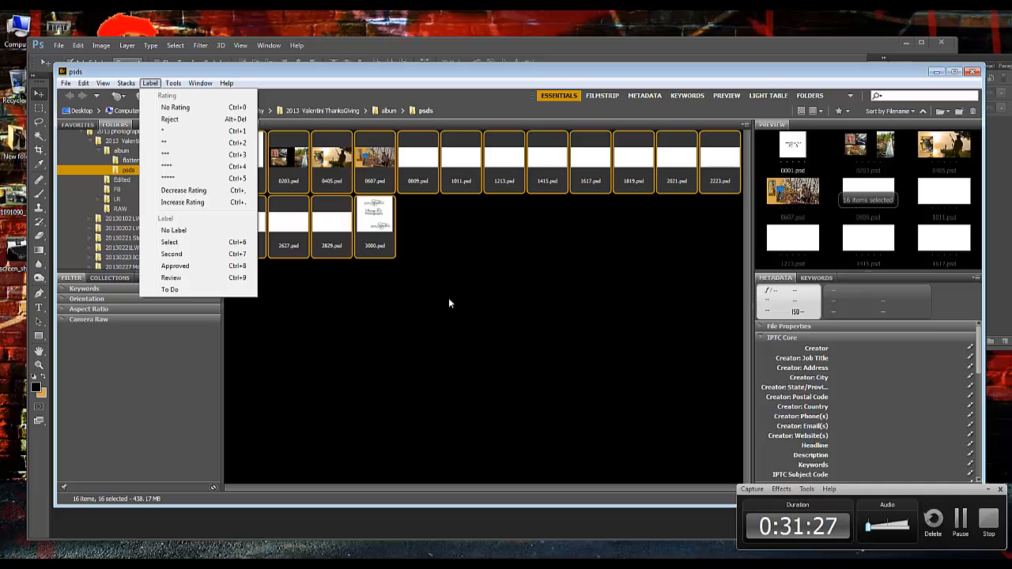
Deselect the PSD files and open the album's flattened jpgs folder
click(518, 293)
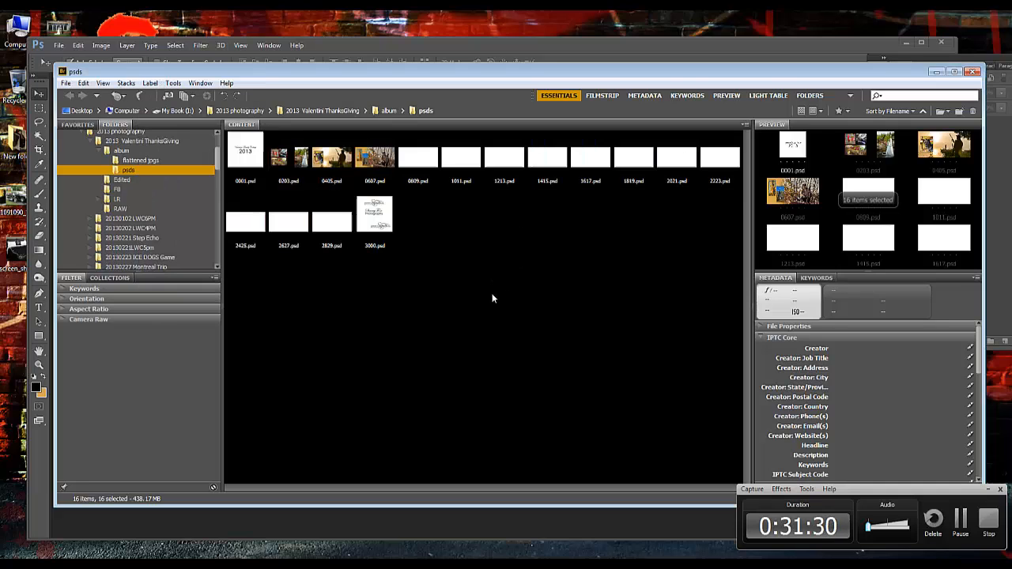
click(142, 161)
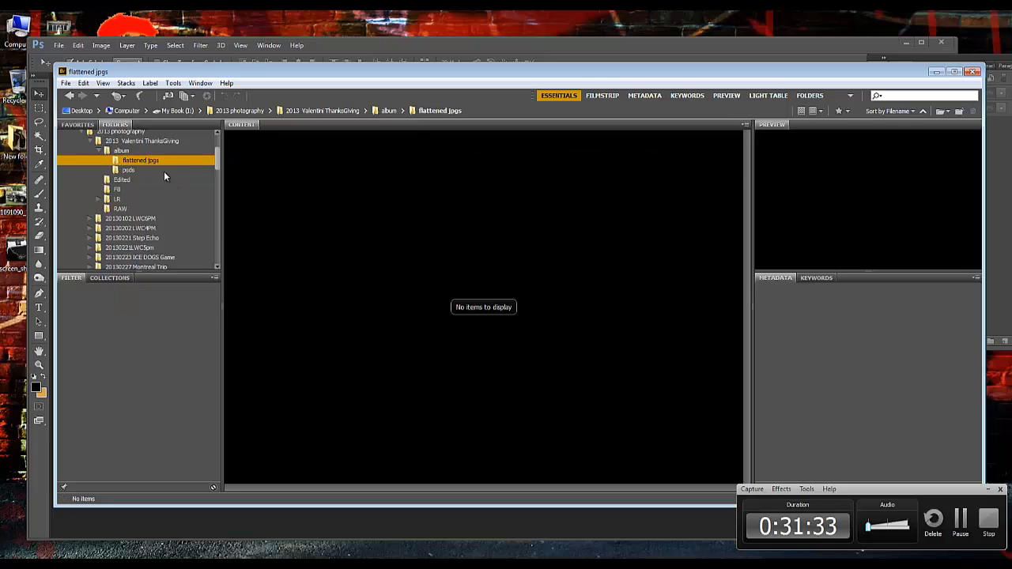